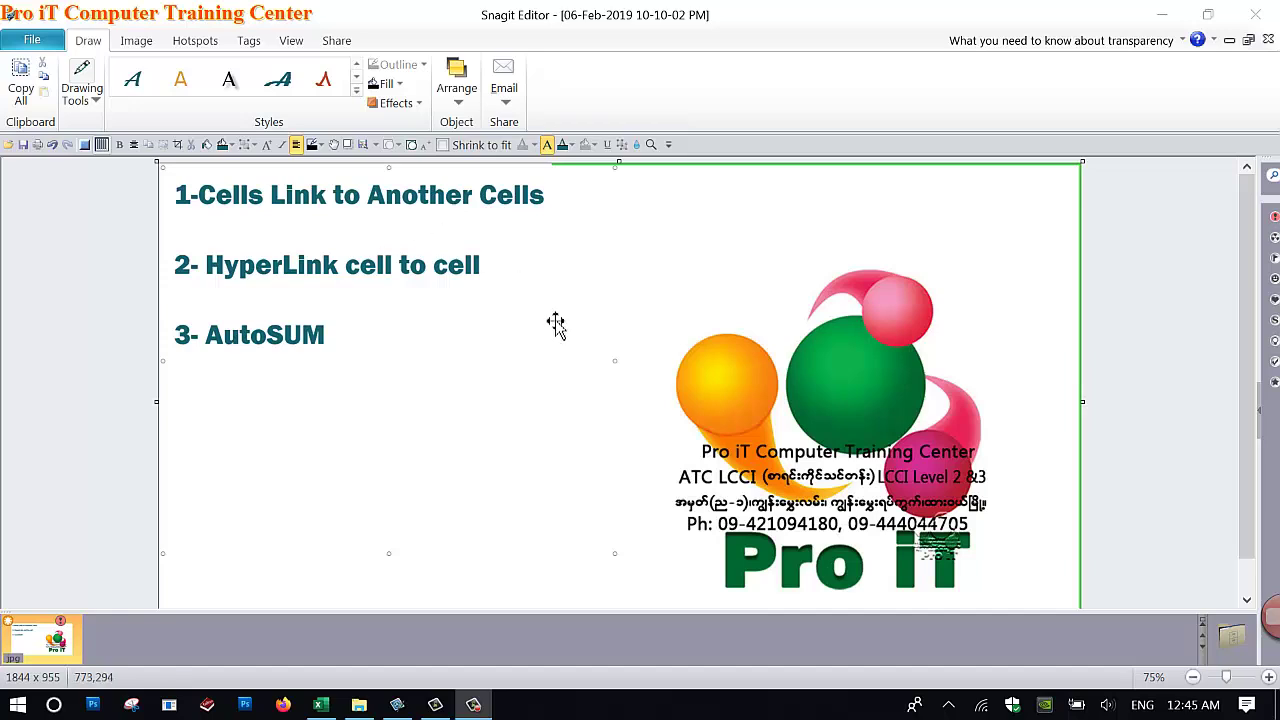
Step: Copy the Mango table A2:G6
left_click(323, 707)
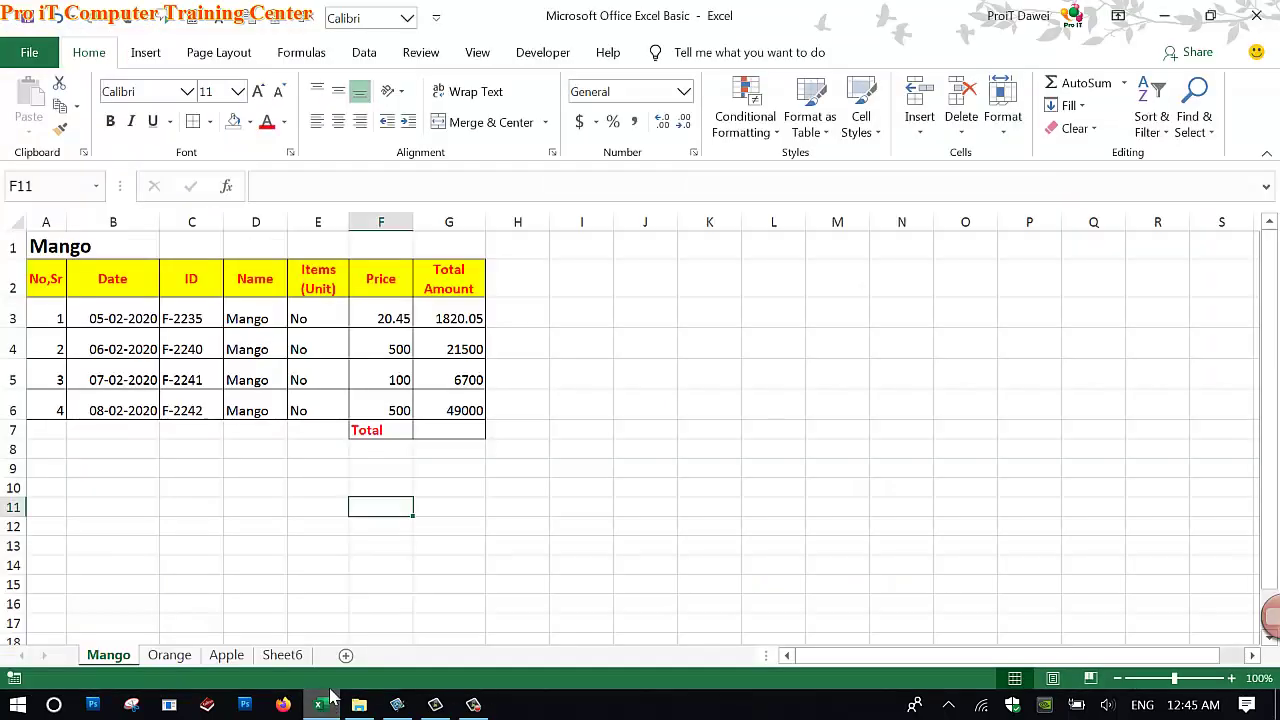
left_click_drag(269, 528, 195, 545)
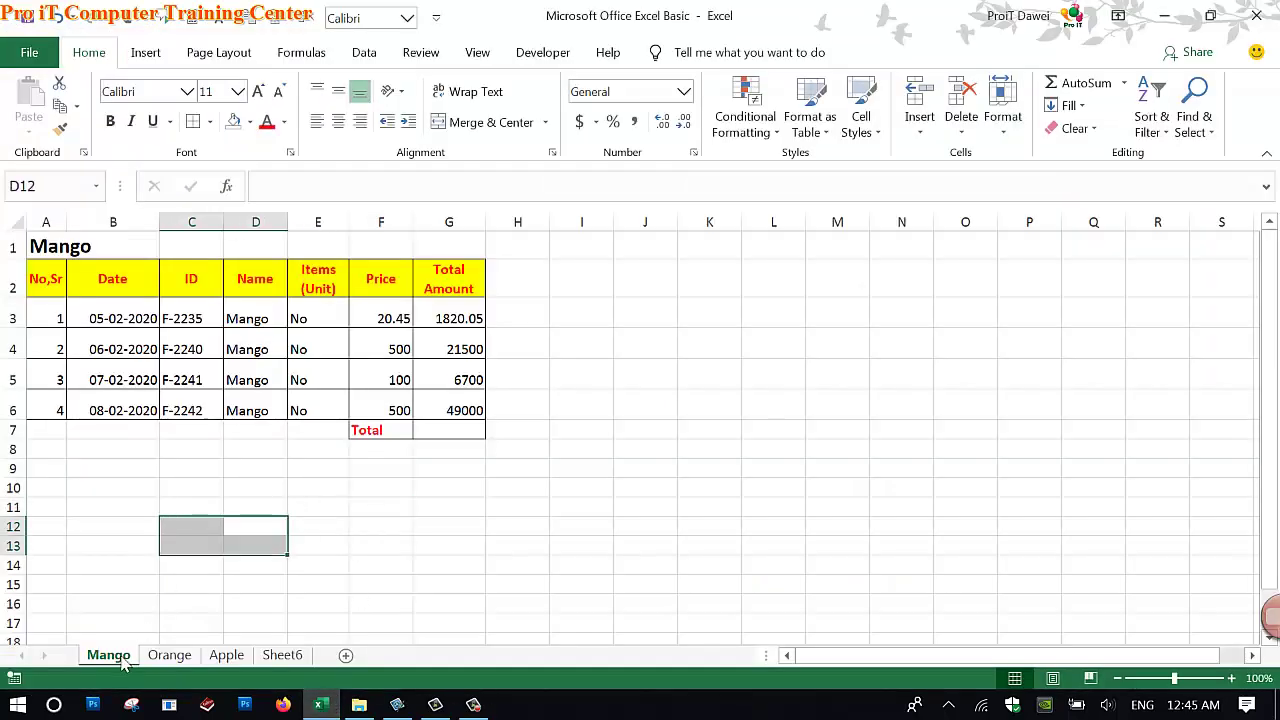
left_click(114, 568)
left_click_drag(46, 296, 456, 402)
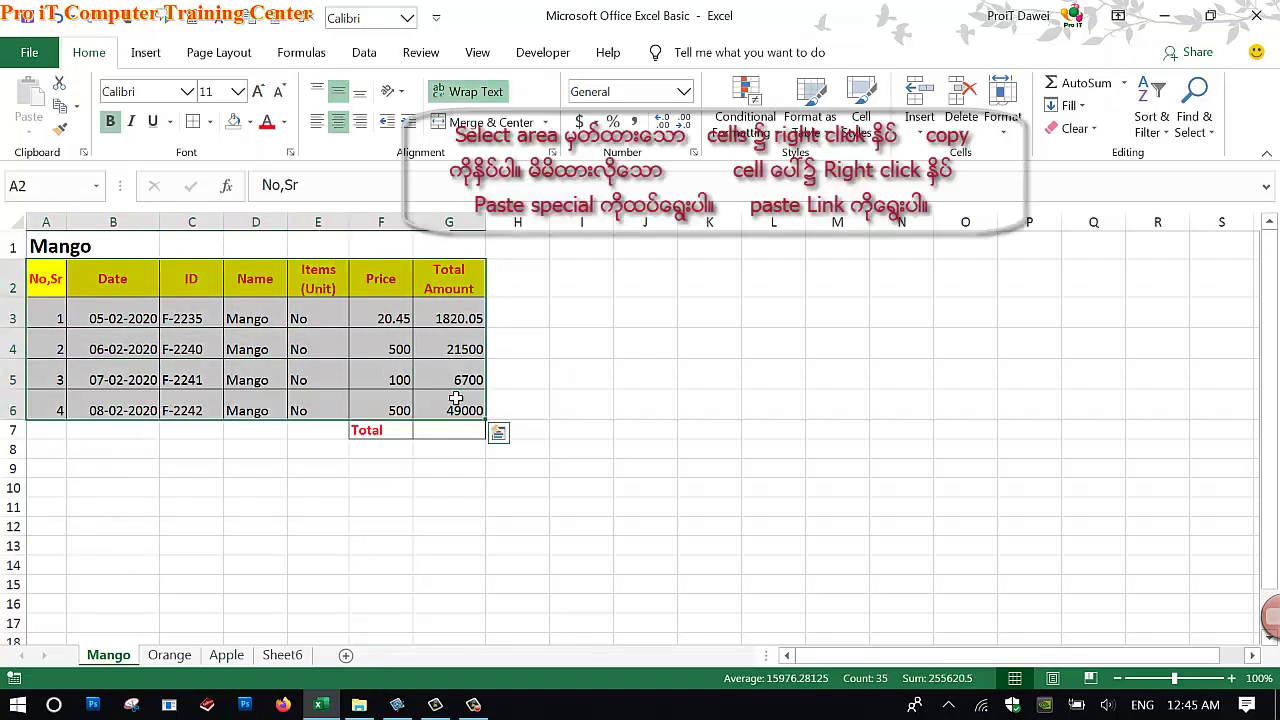
right_click(421, 347)
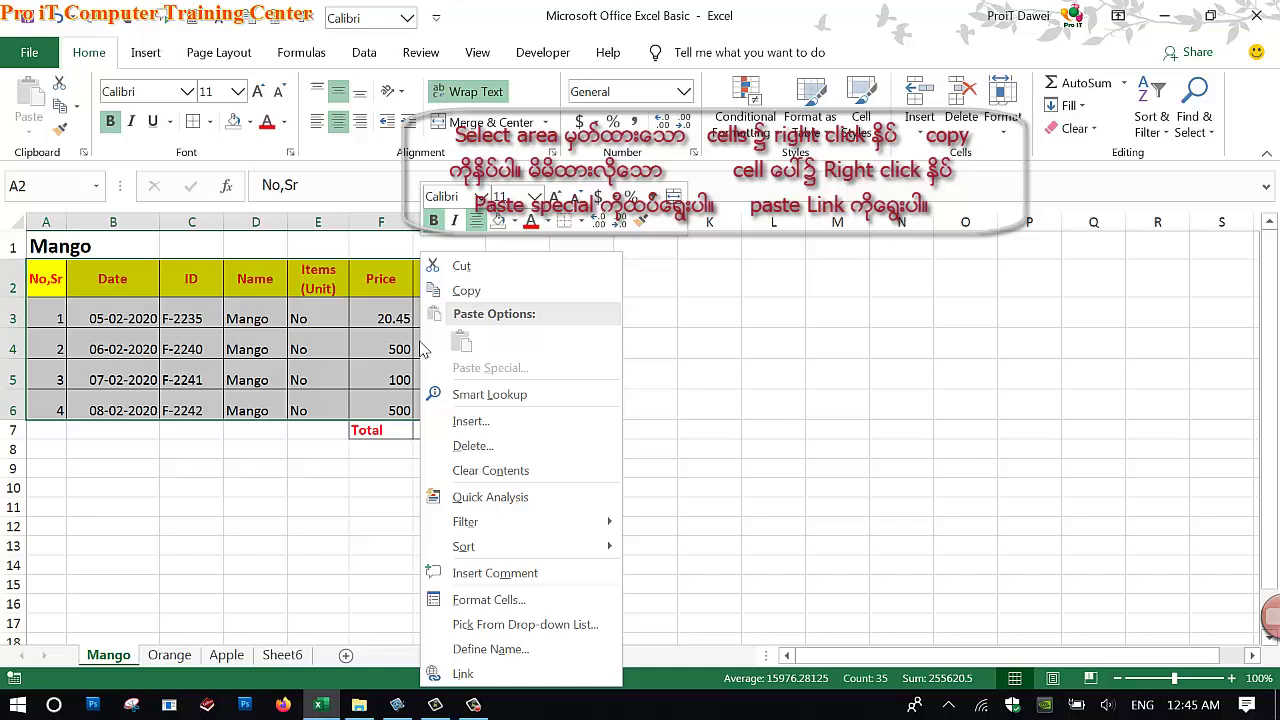
left_click(470, 290)
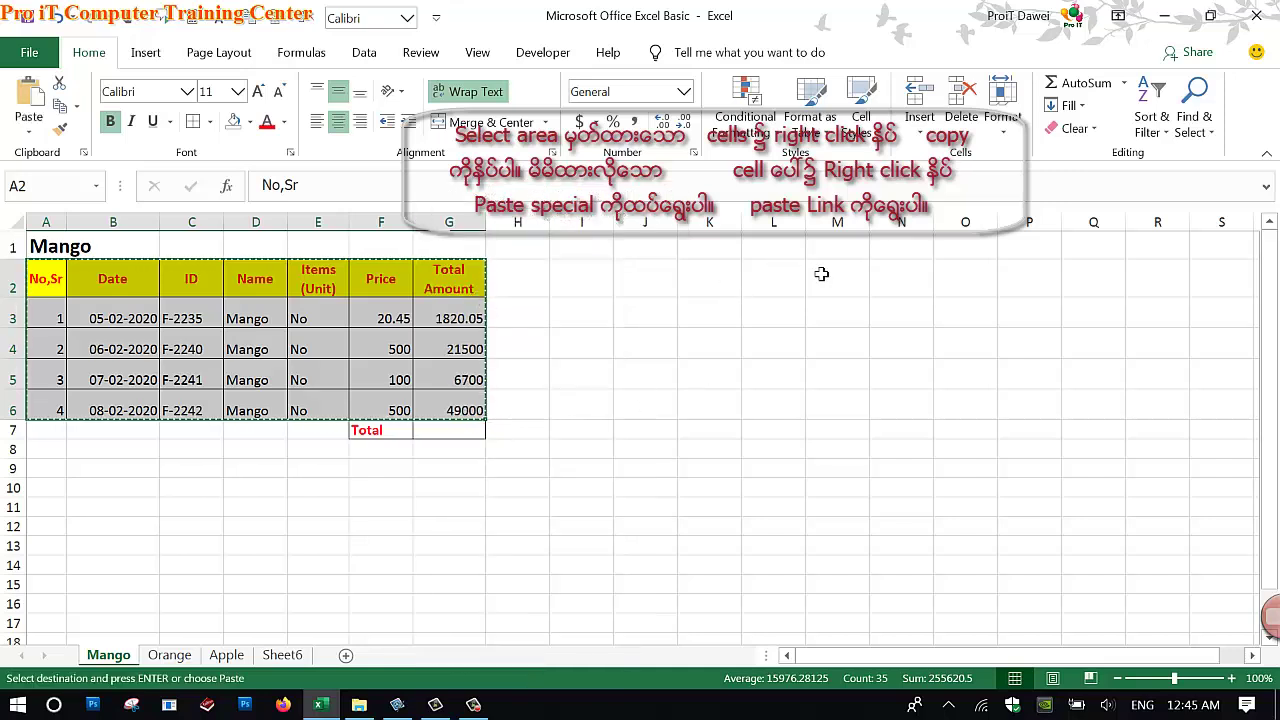
Step: Paste it as linked cells into L2:R6 with Paste Special > Paste Link
left_click(782, 276)
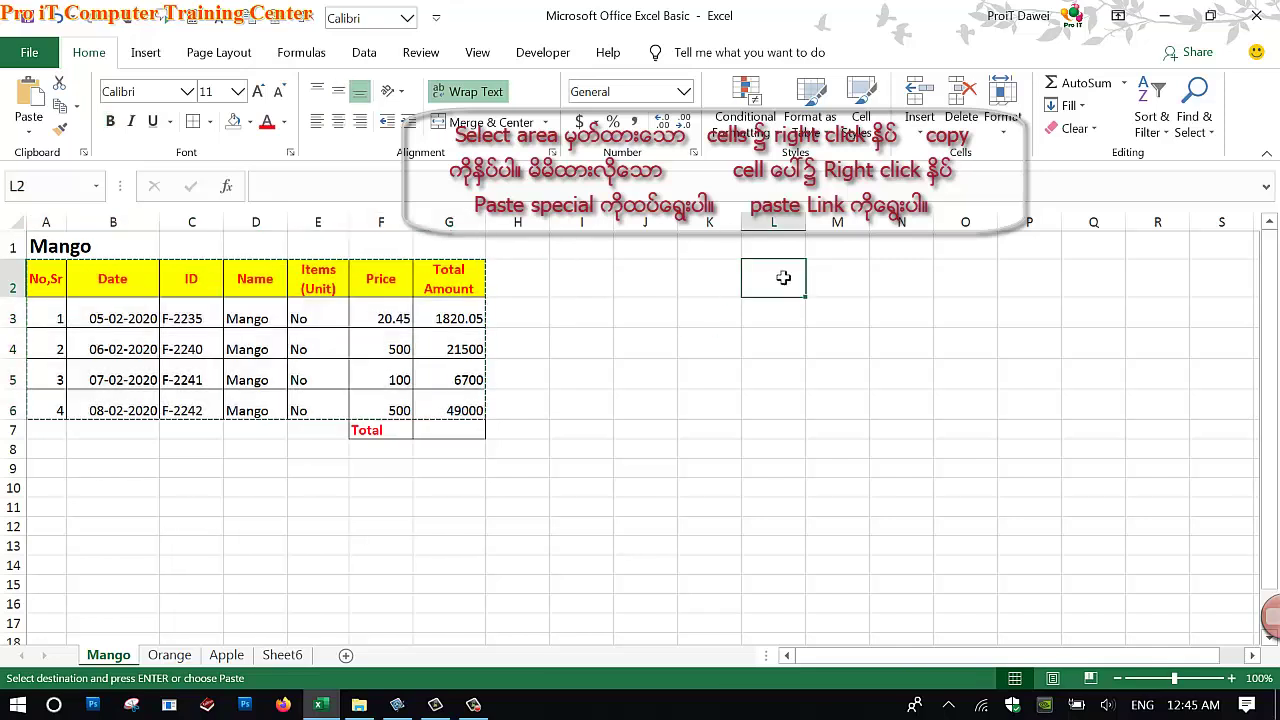
right_click(780, 278)
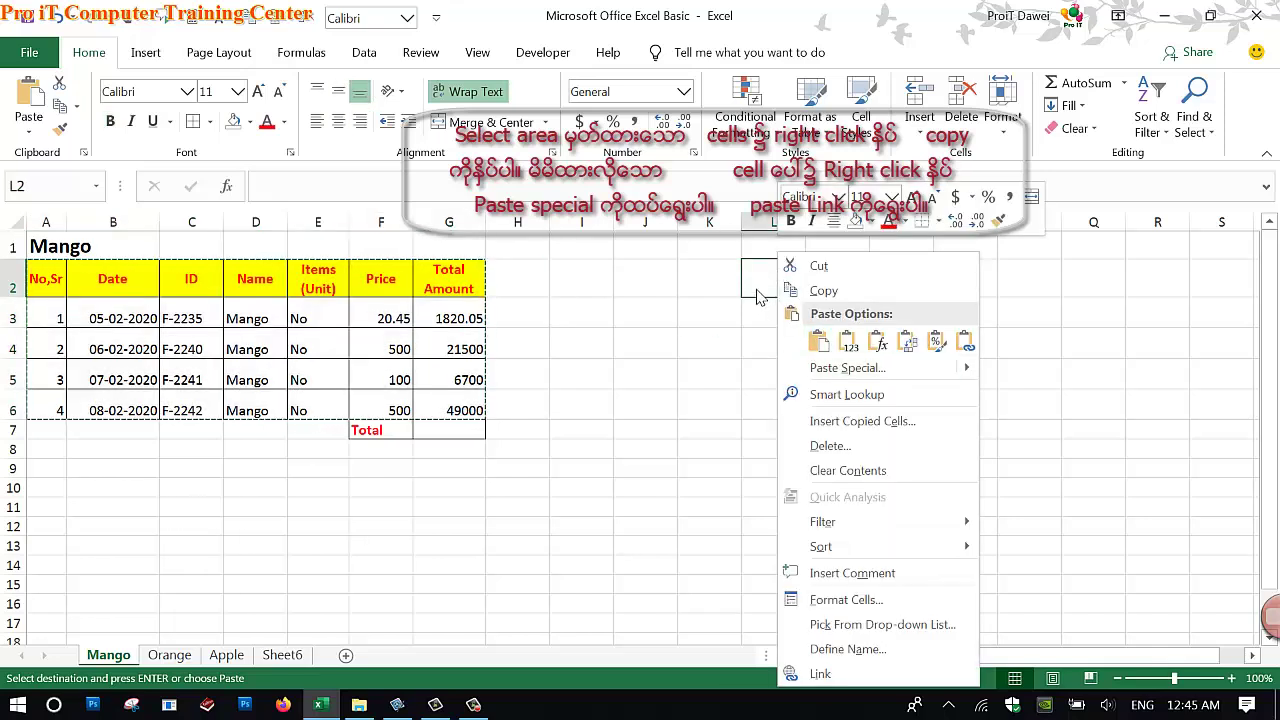
left_click(759, 289)
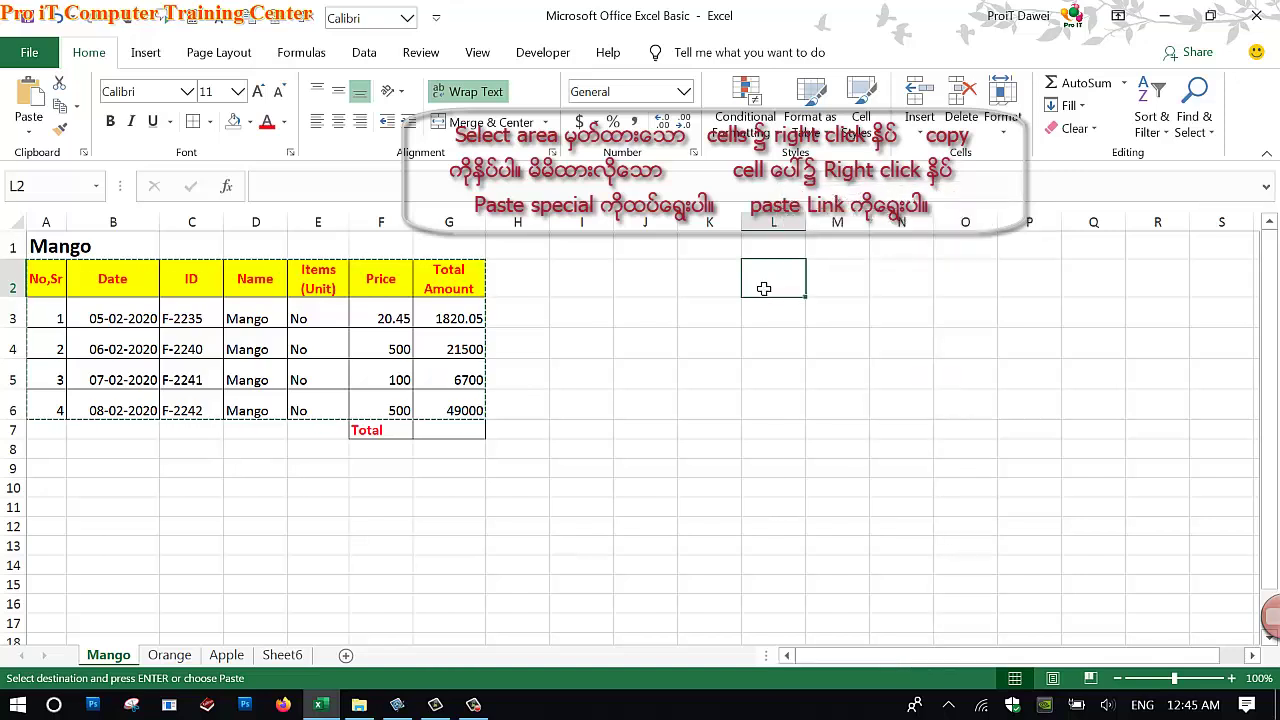
right_click(768, 288)
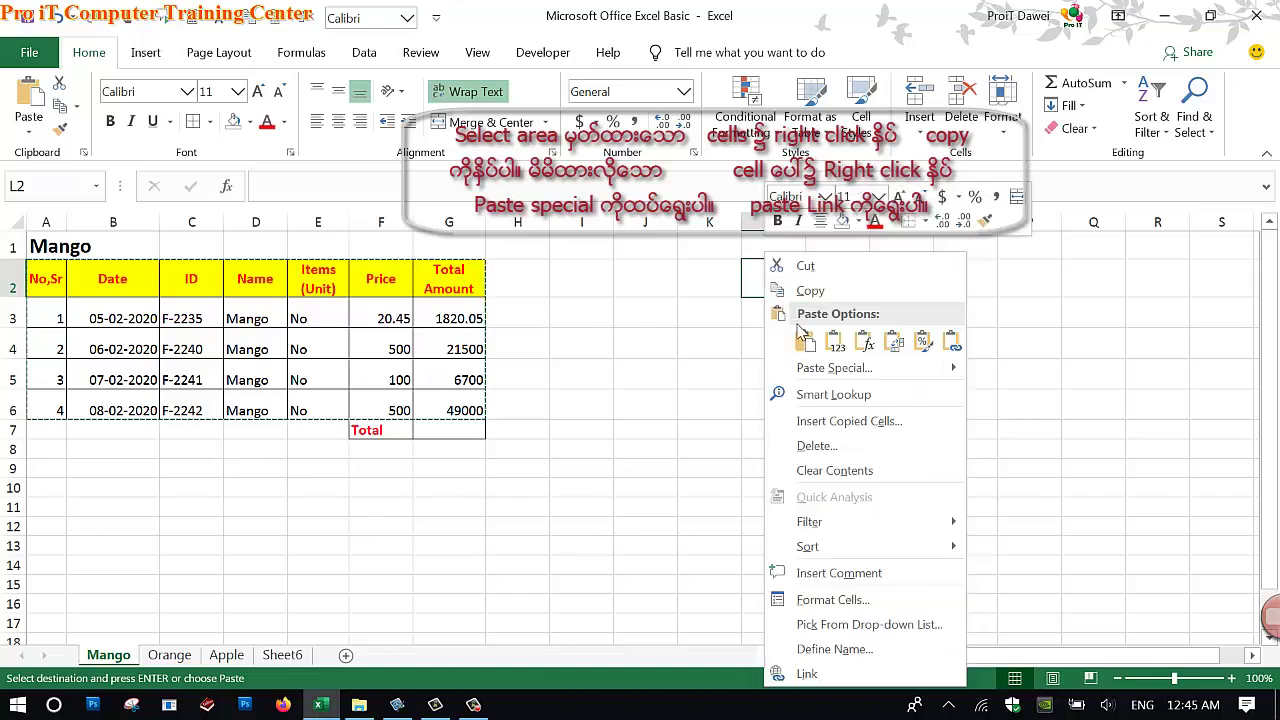
left_click(832, 368)
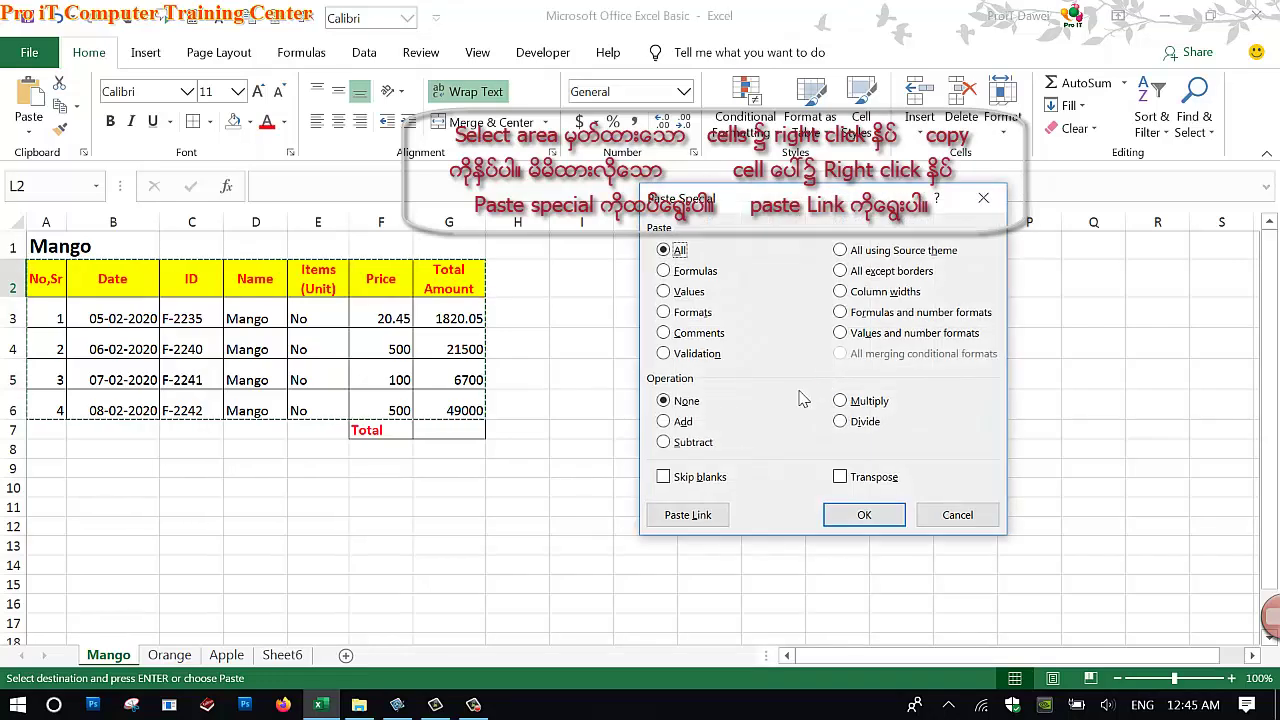
left_click(689, 516)
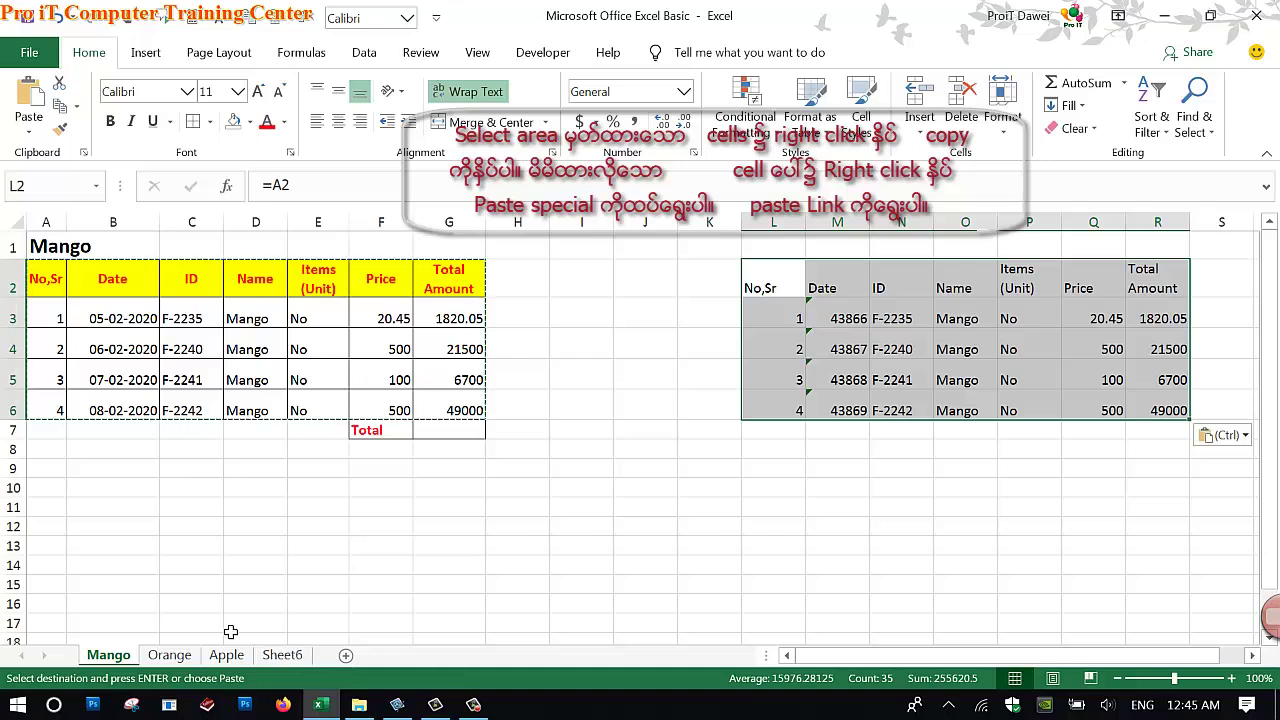
Step: Paste-link the copied Mango table into Sheet6 at L1, then reselect Mango's A2:G6
left_click(169, 655)
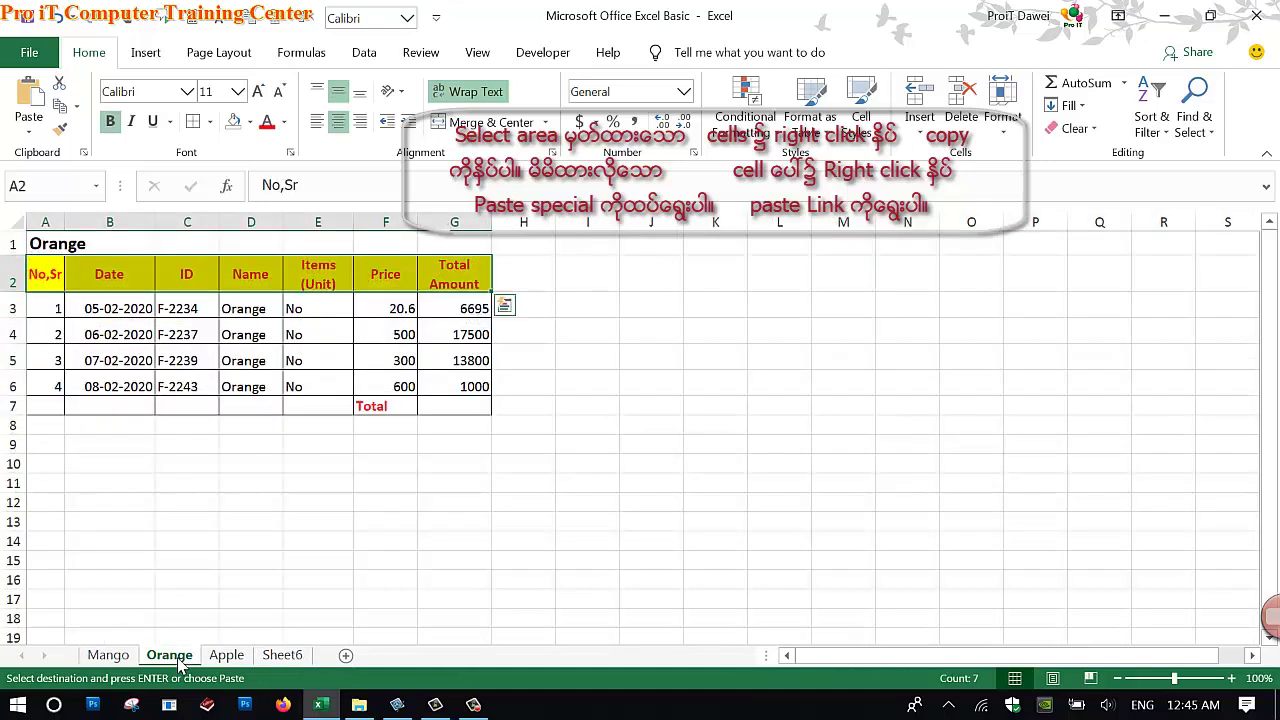
left_click(110, 655)
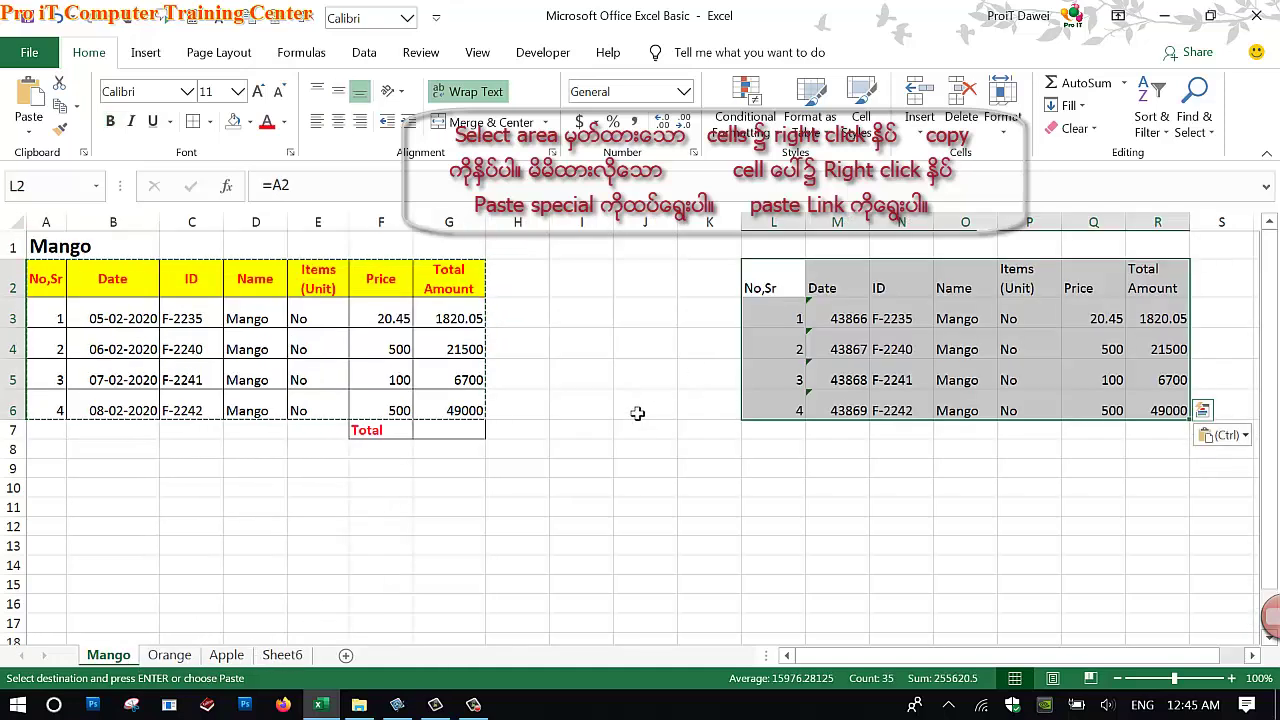
left_click(302, 655)
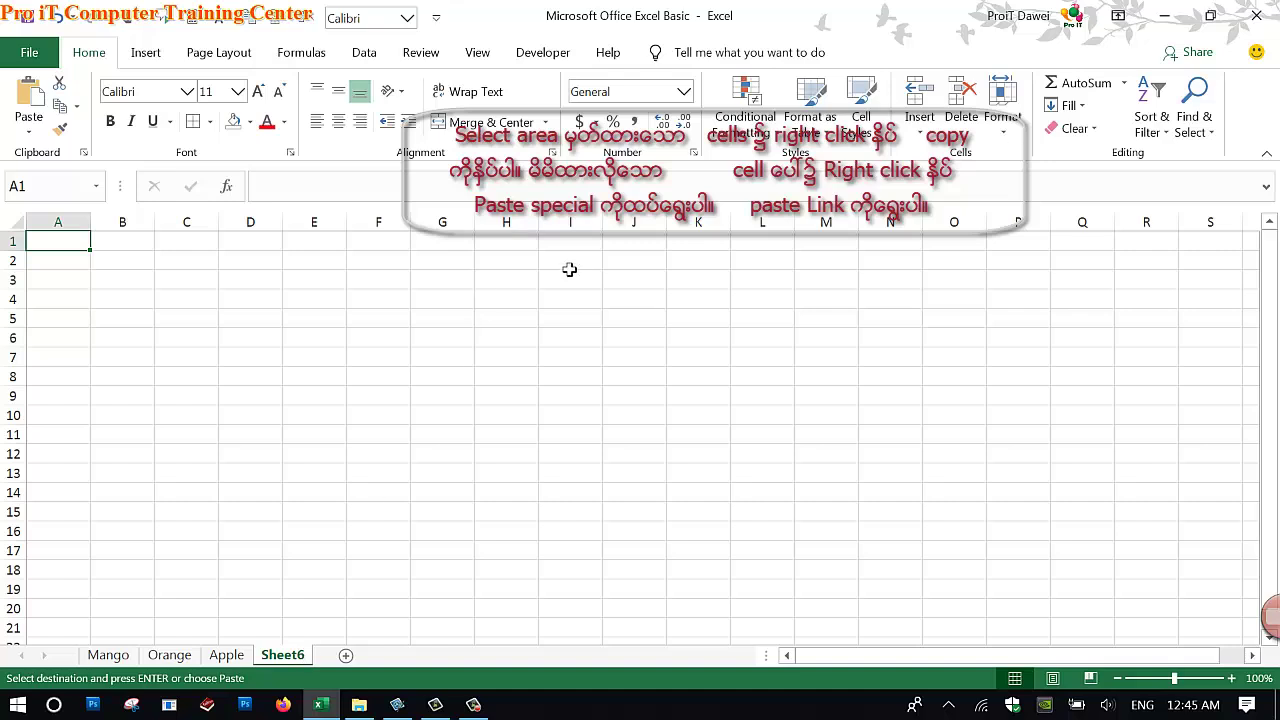
left_click(829, 249)
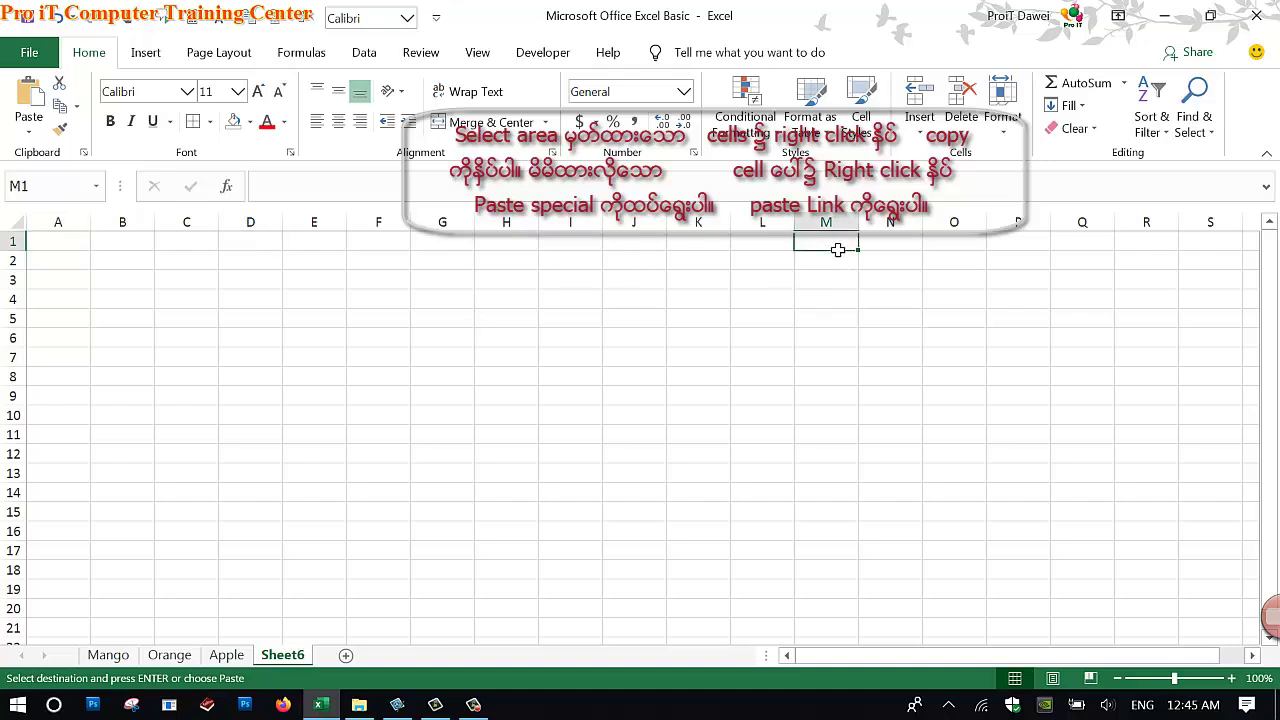
right_click(768, 246)
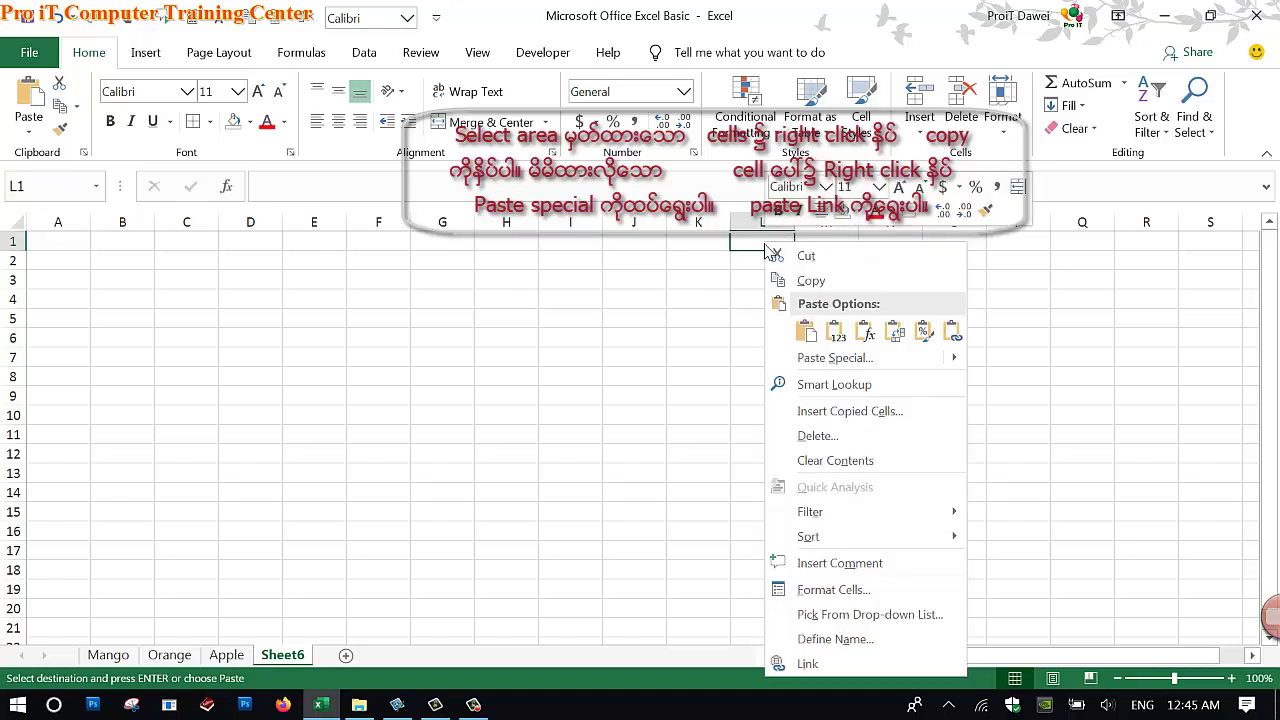
left_click(820, 357)
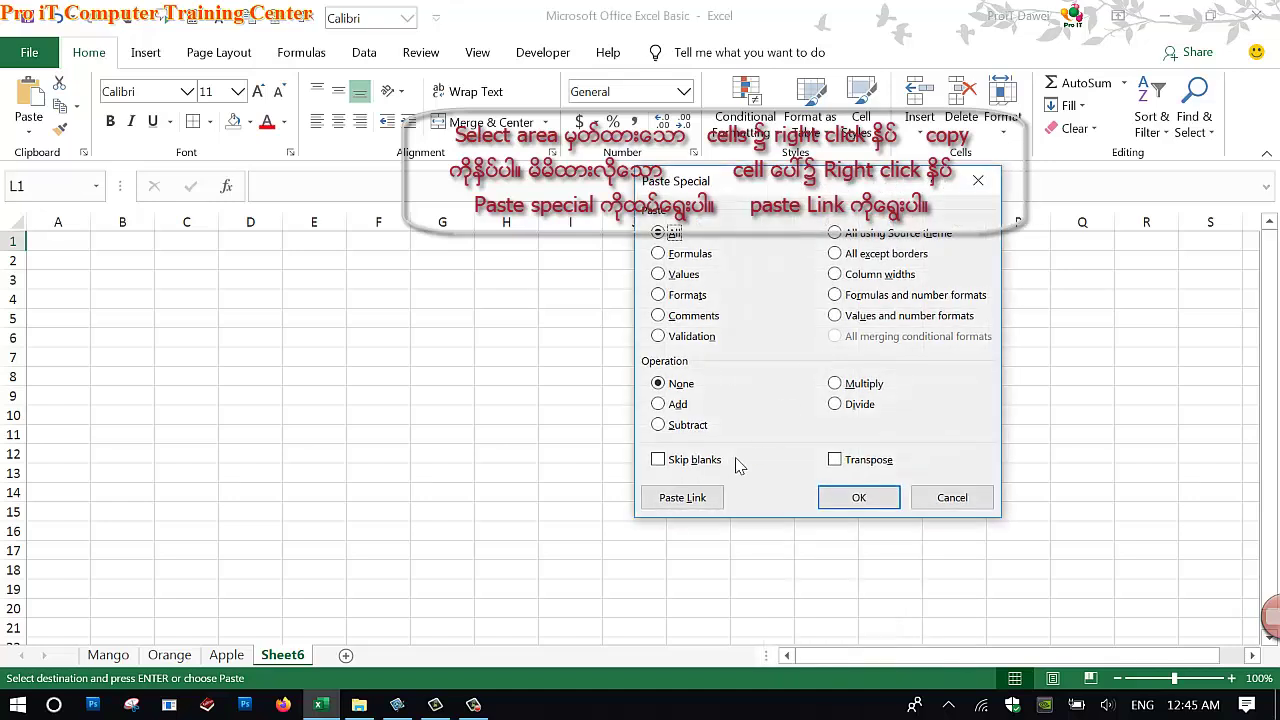
left_click(682, 497)
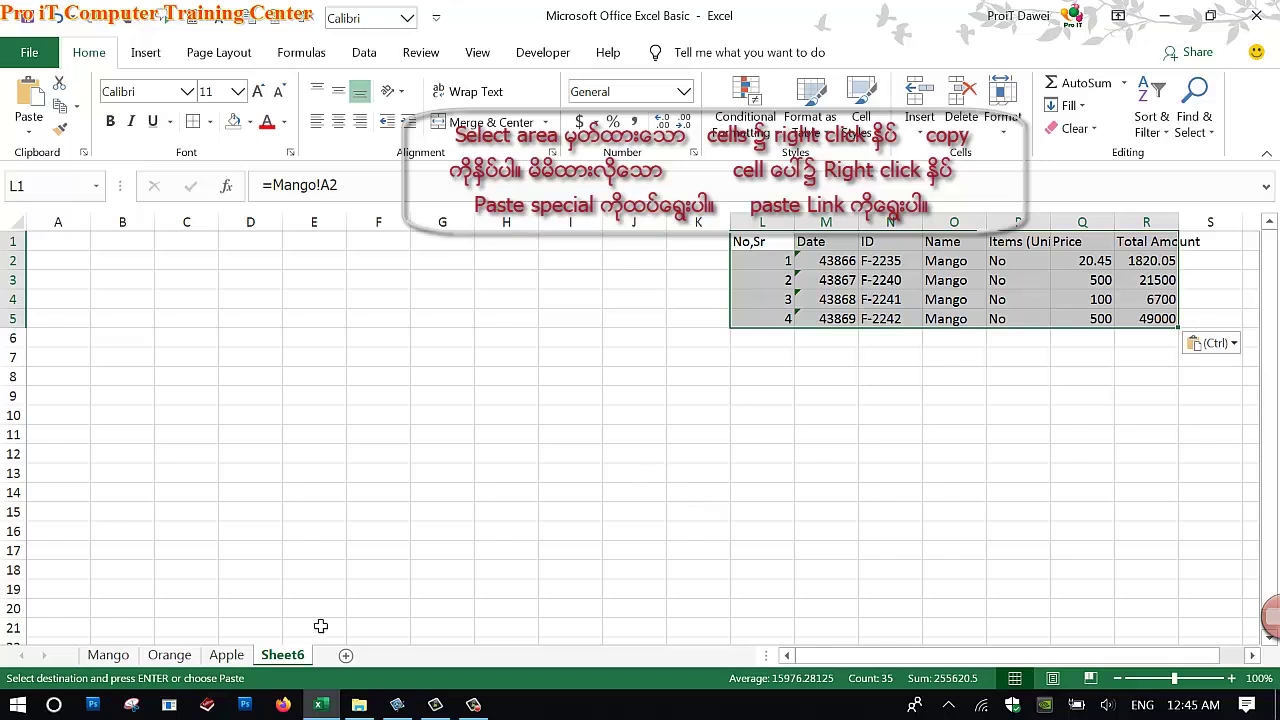
left_click(112, 658)
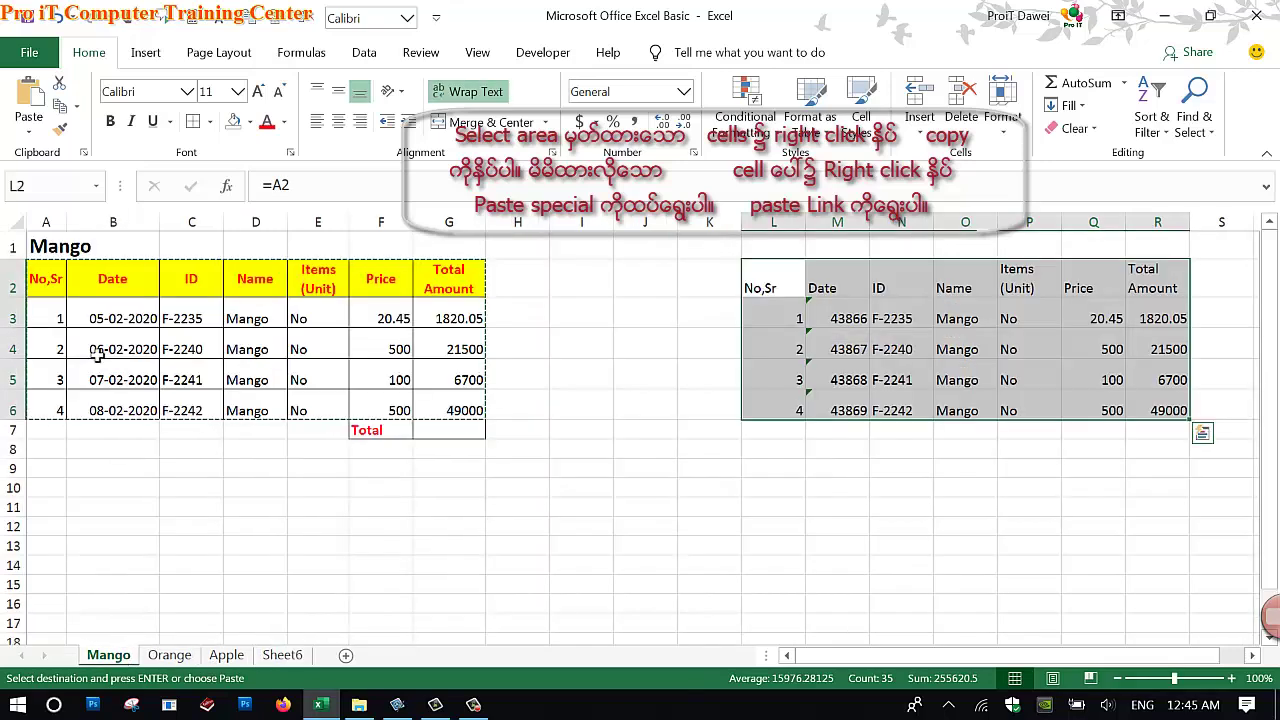
left_click_drag(60, 288, 466, 422)
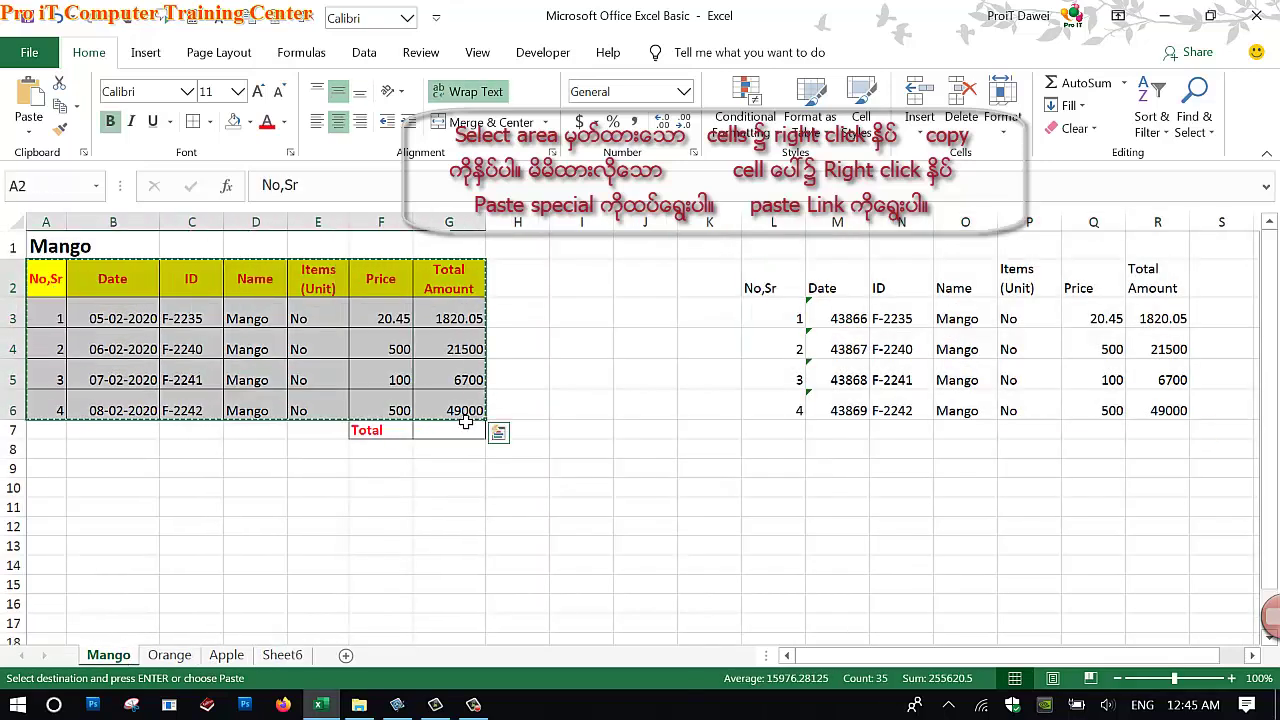
Step: Copy the Mango table again and inspect the linked Name cell O3
right_click(460, 349)
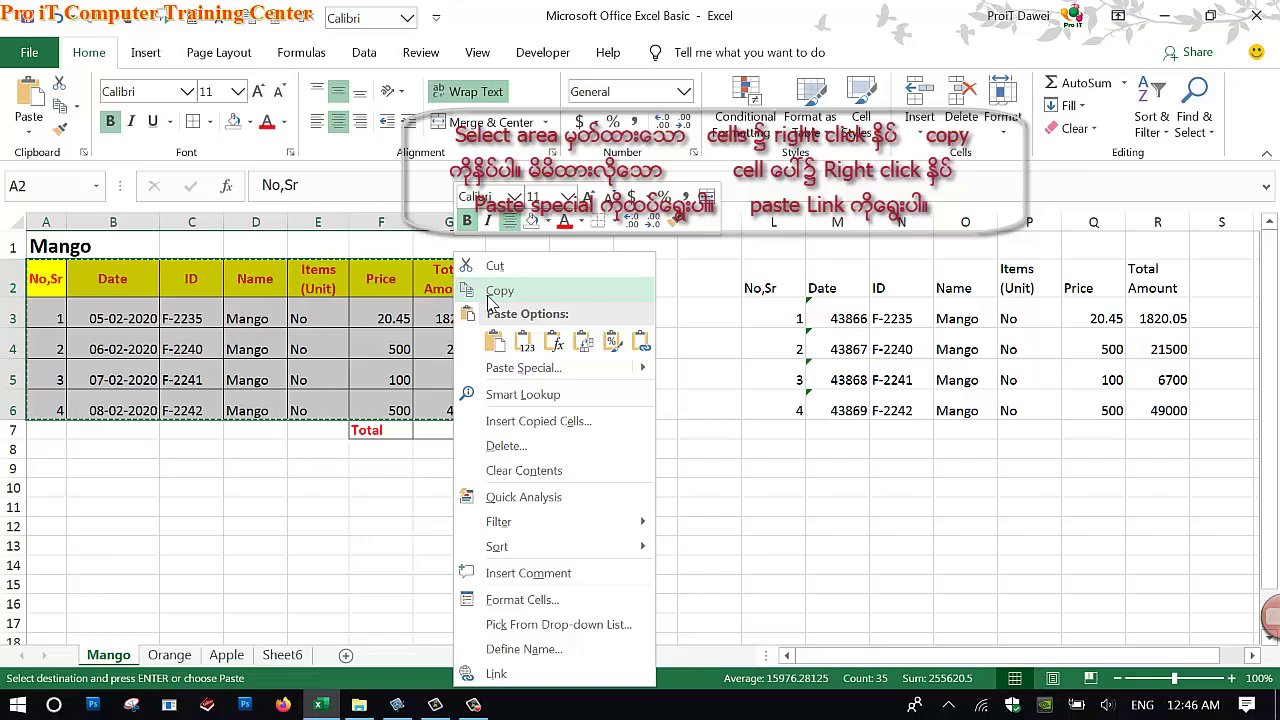
left_click(494, 297)
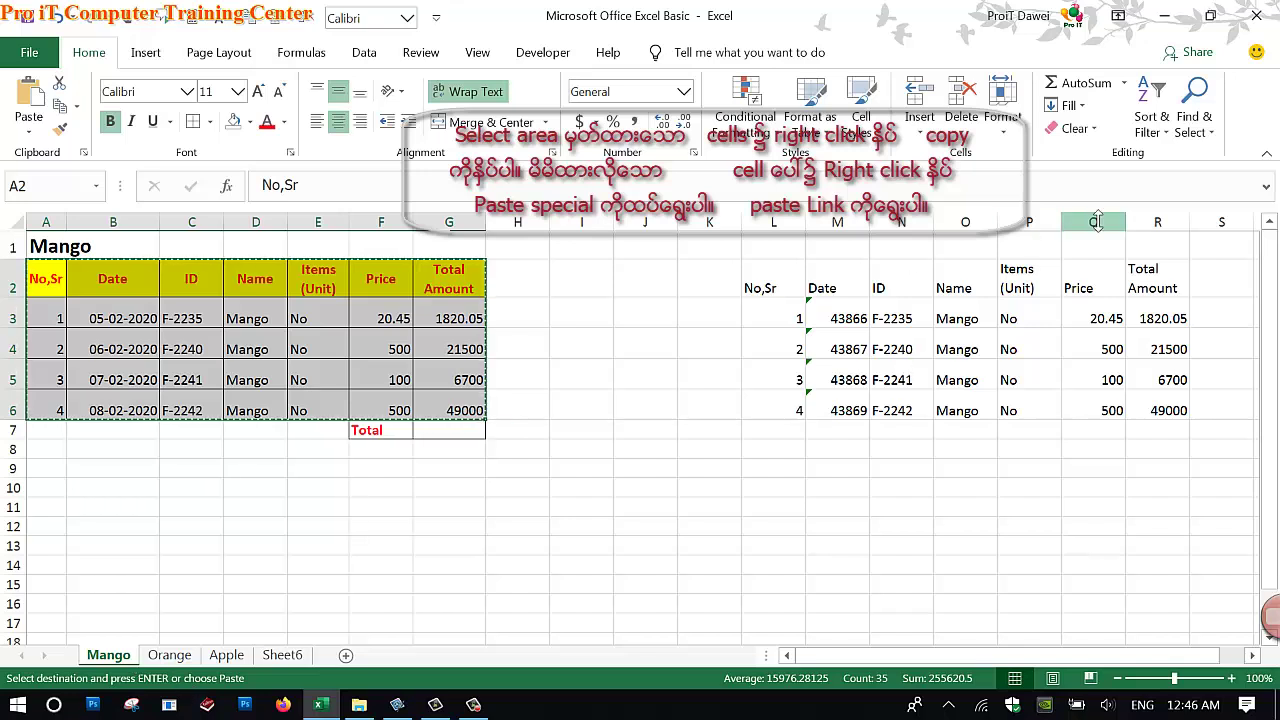
left_click(975, 328)
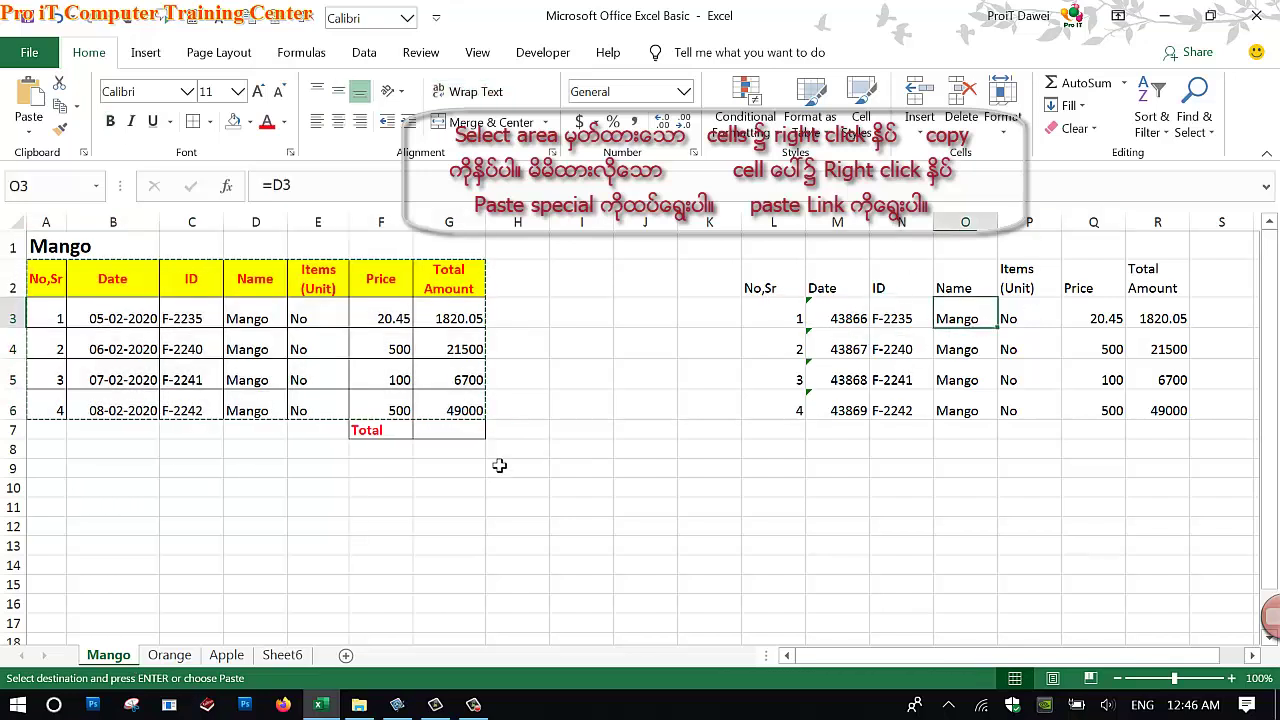
Step: Check the =Mango! link formulas in M2 and O2 on Sheet6, then open File Explorer
left_click(282, 656)
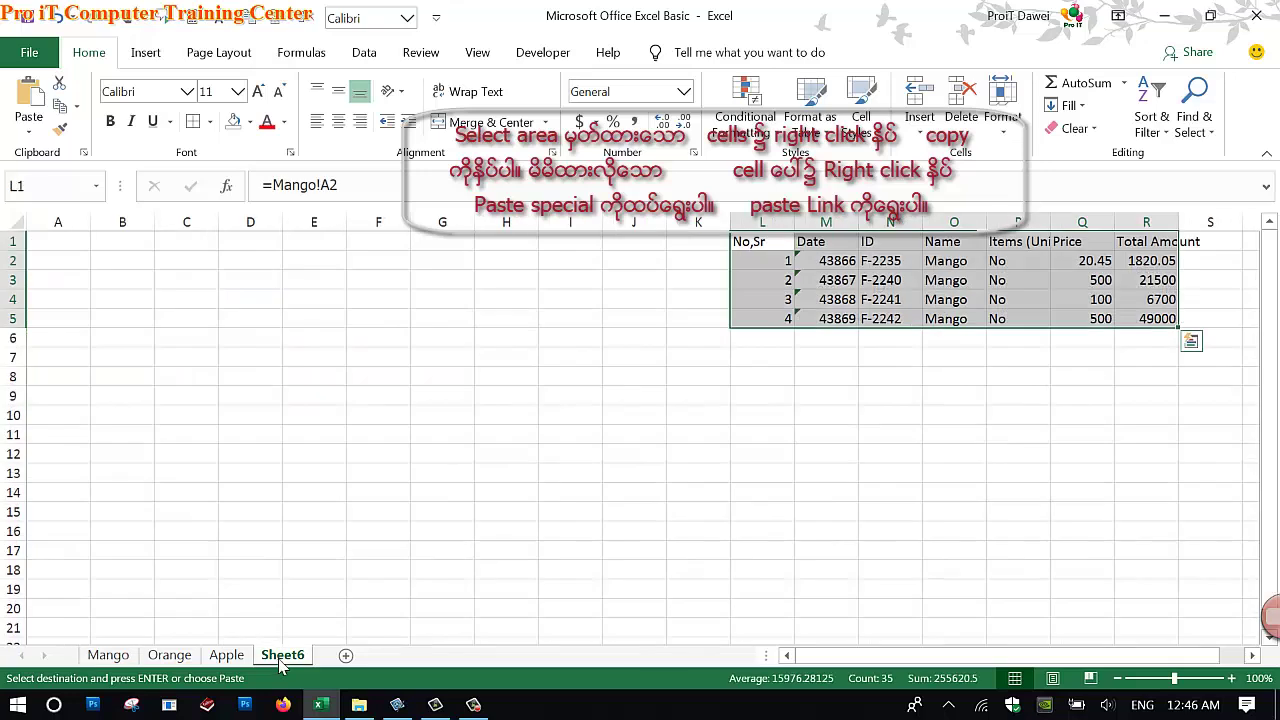
left_click(836, 268)
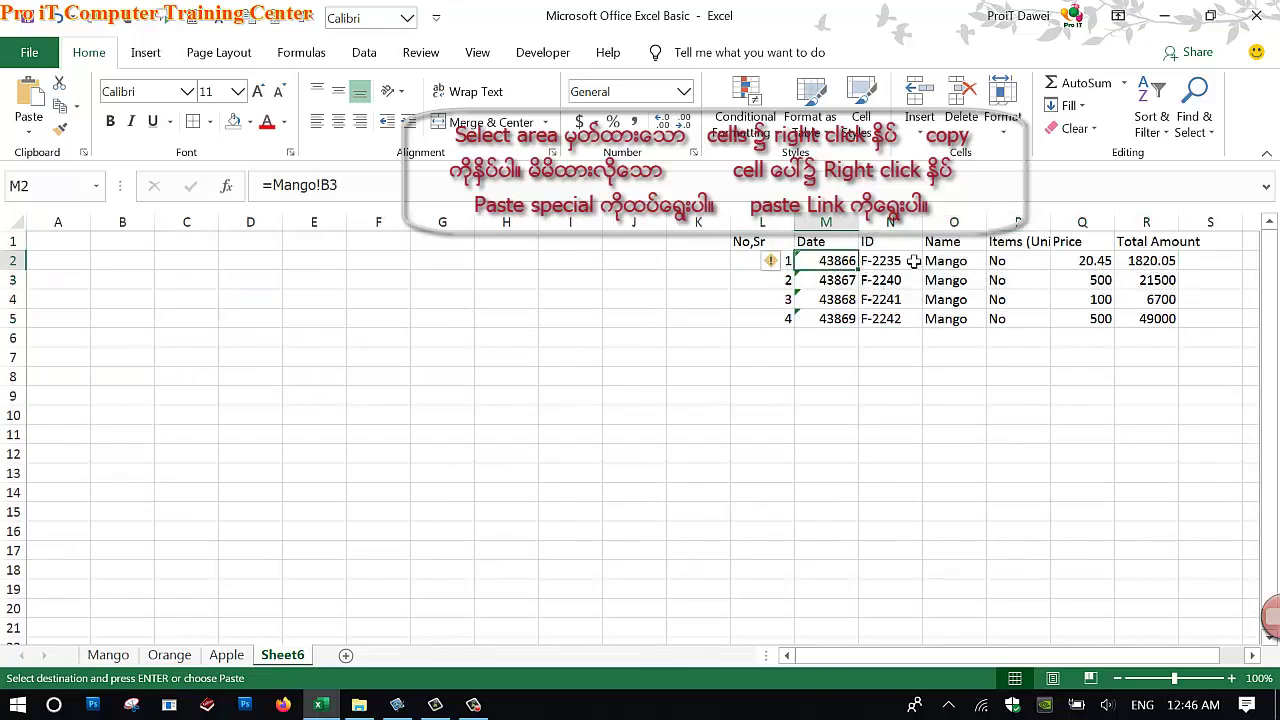
left_click(958, 263)
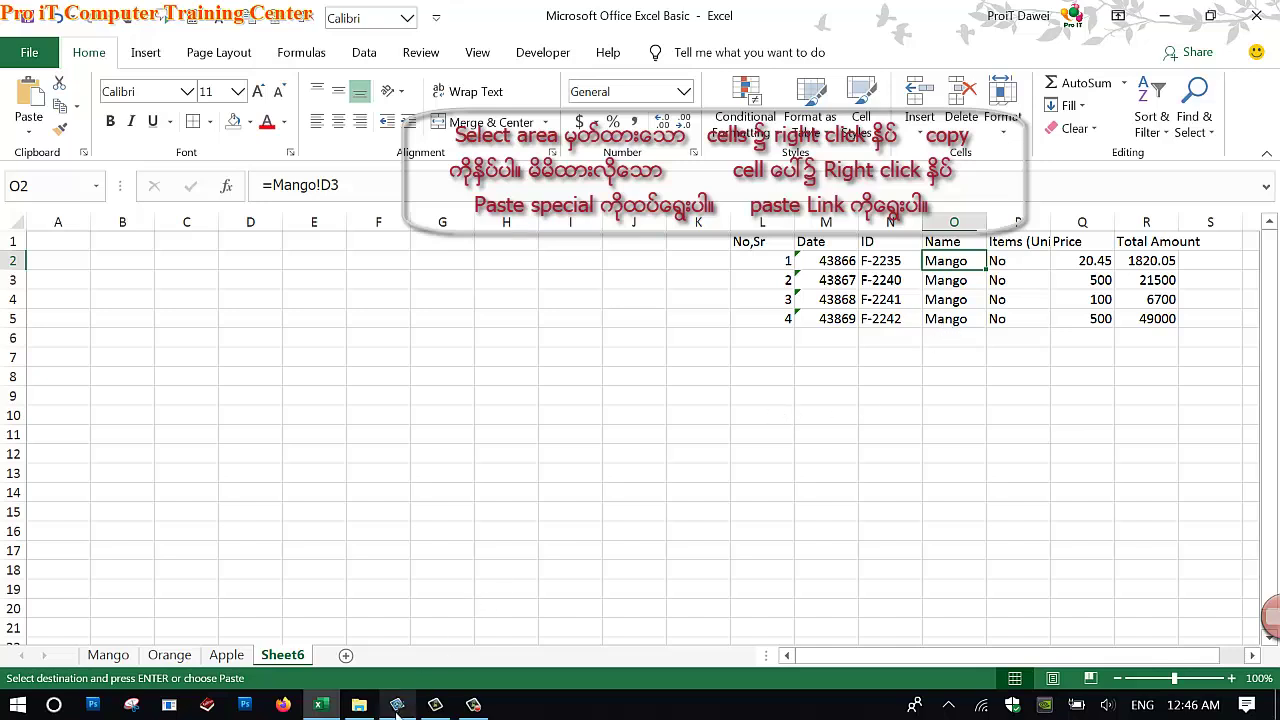
left_click(363, 697)
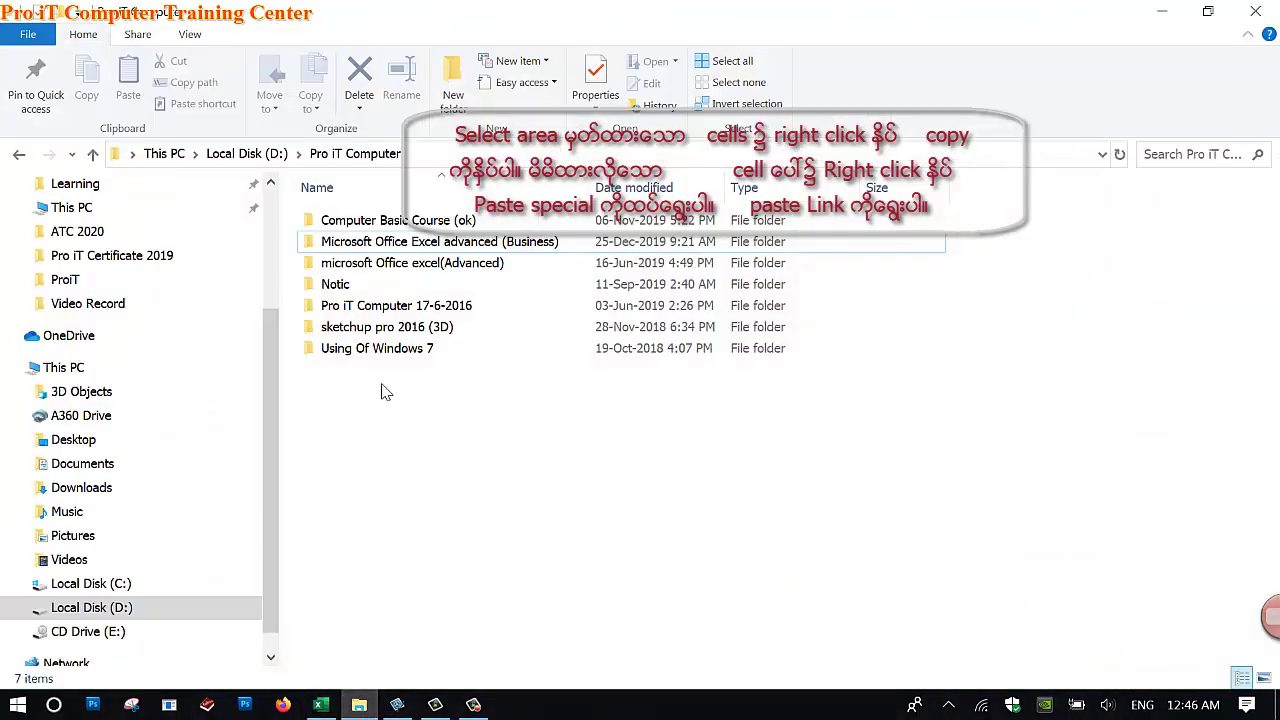
Step: Create a new Excel worksheet file named 'link files' in the Pro iT Computer folder
right_click(391, 426)
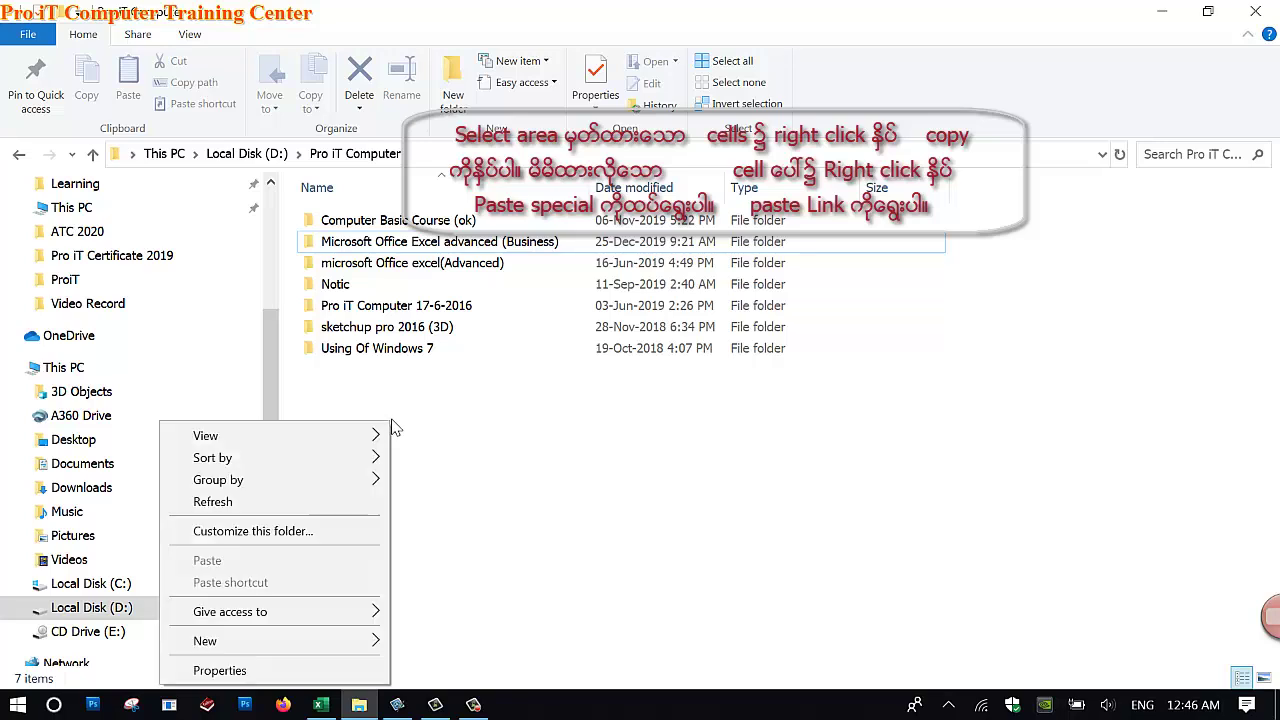
mouse_move(285, 640)
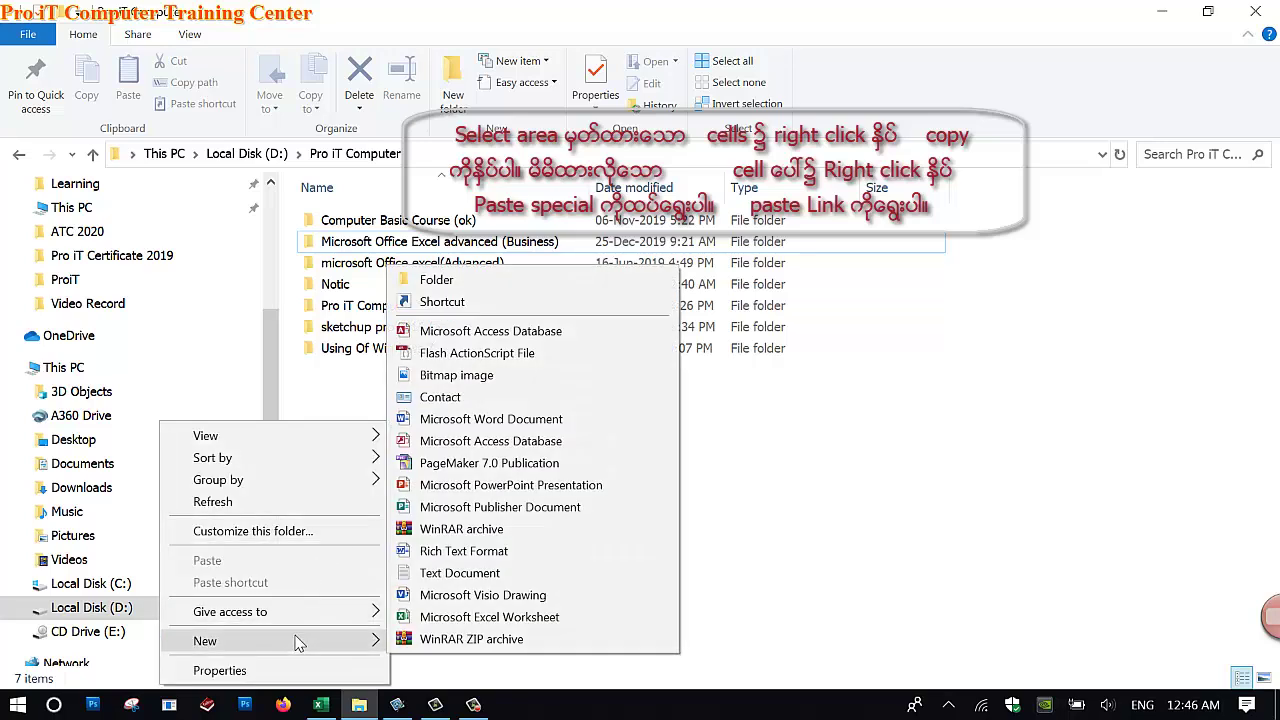
left_click(484, 619)
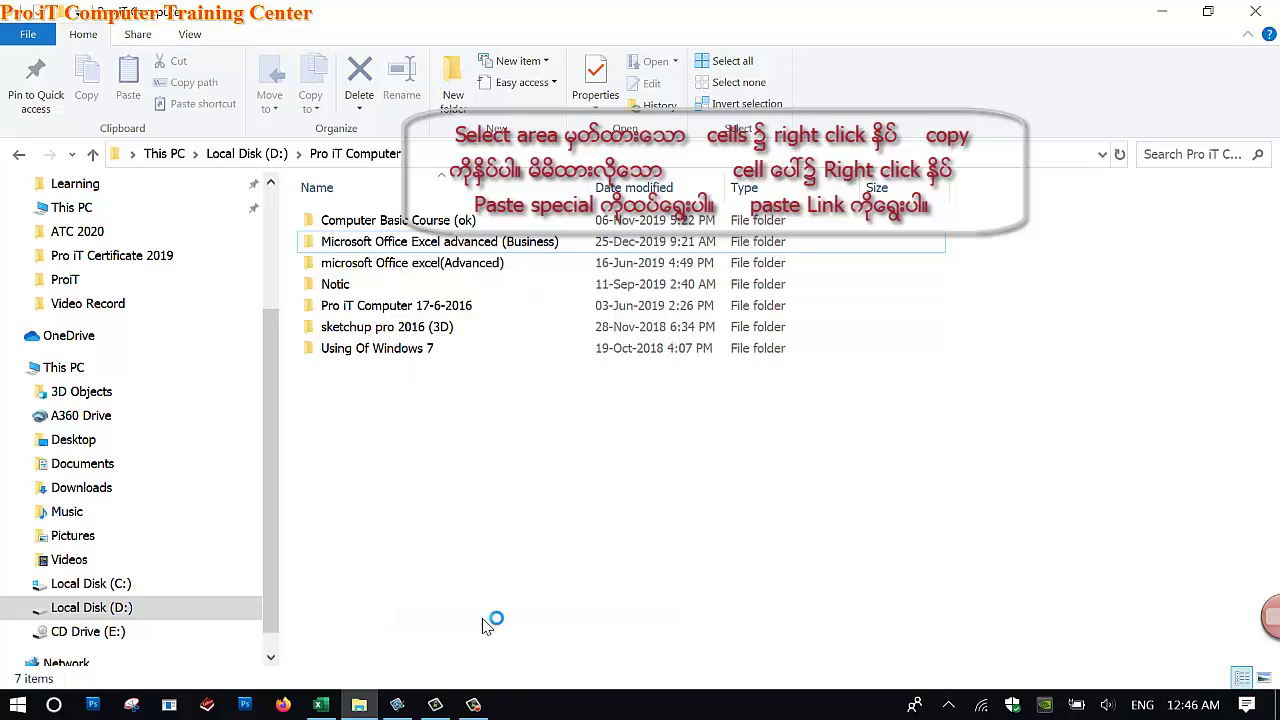
type("l")
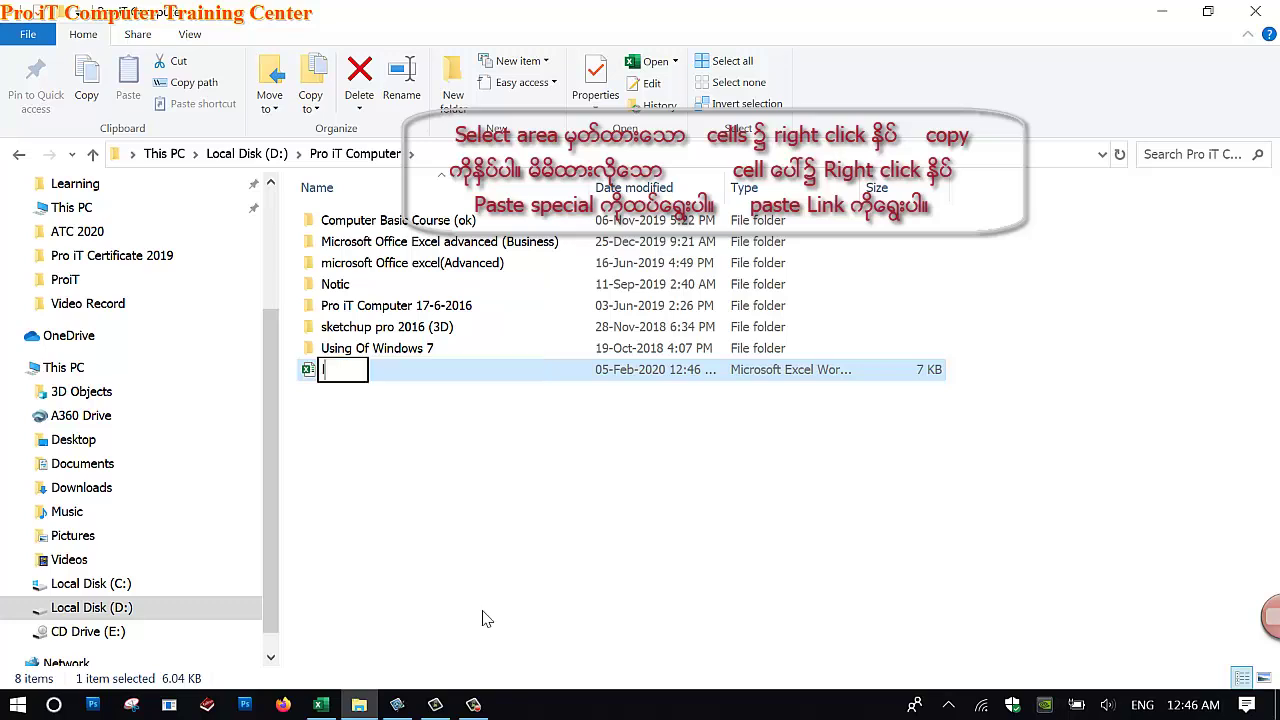
type("ink fioe")
key("BackSpace")
key("BackSpace")
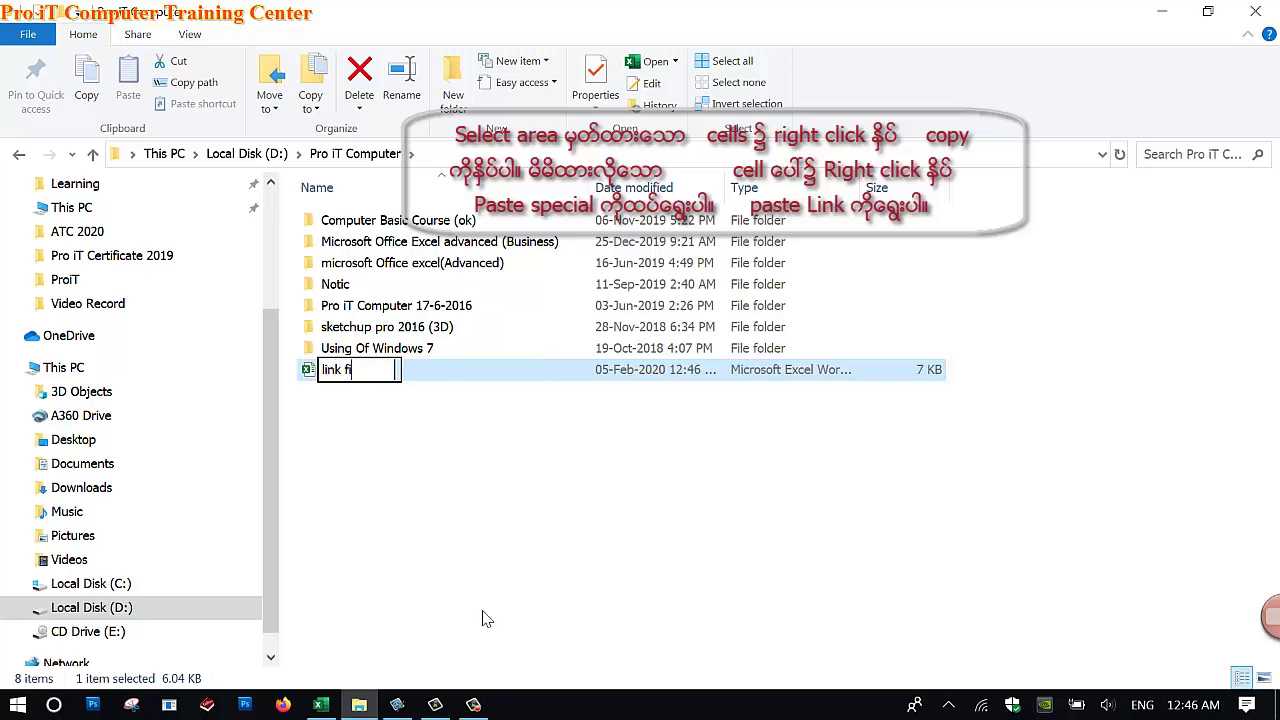
key("BackSpace")
type("ie")
key("BackSpace")
type("les")
Step: Open the link files workbook
left_click(458, 370)
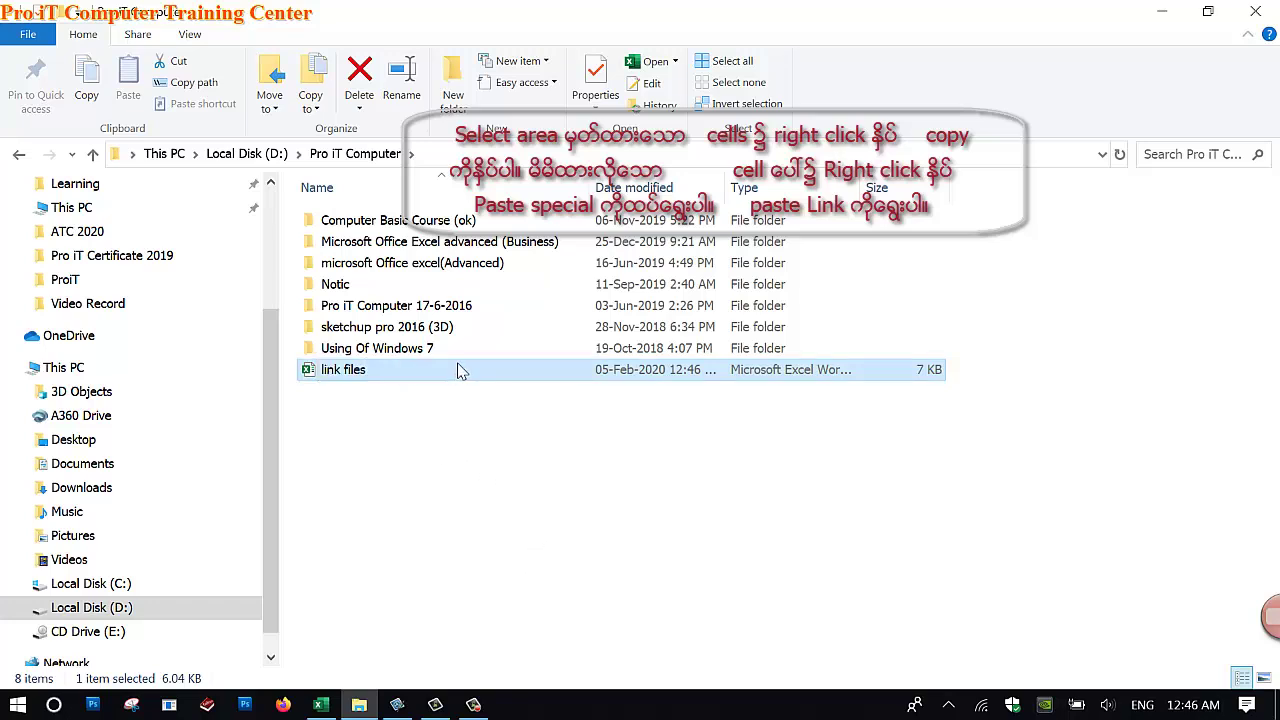
left_click(400, 381)
double_click(443, 376)
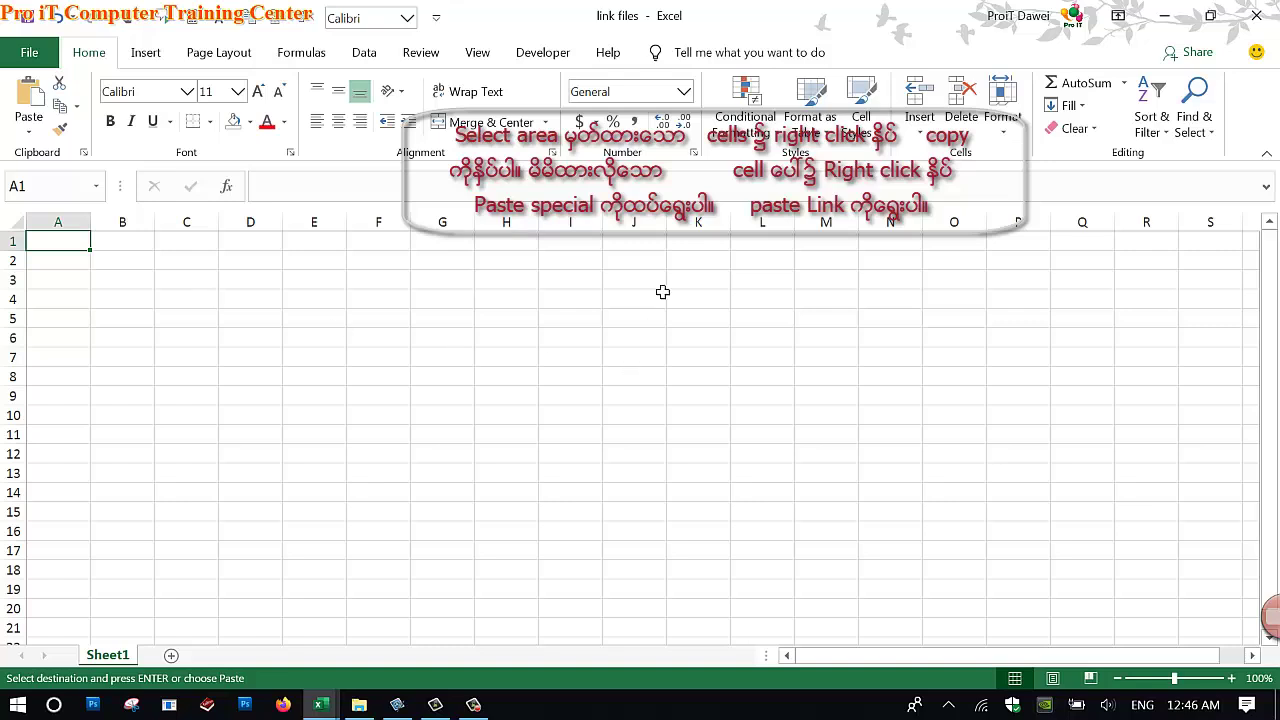
Step: Paste the copied Mango table as links into A1 of Sheet1
right_click(80, 246)
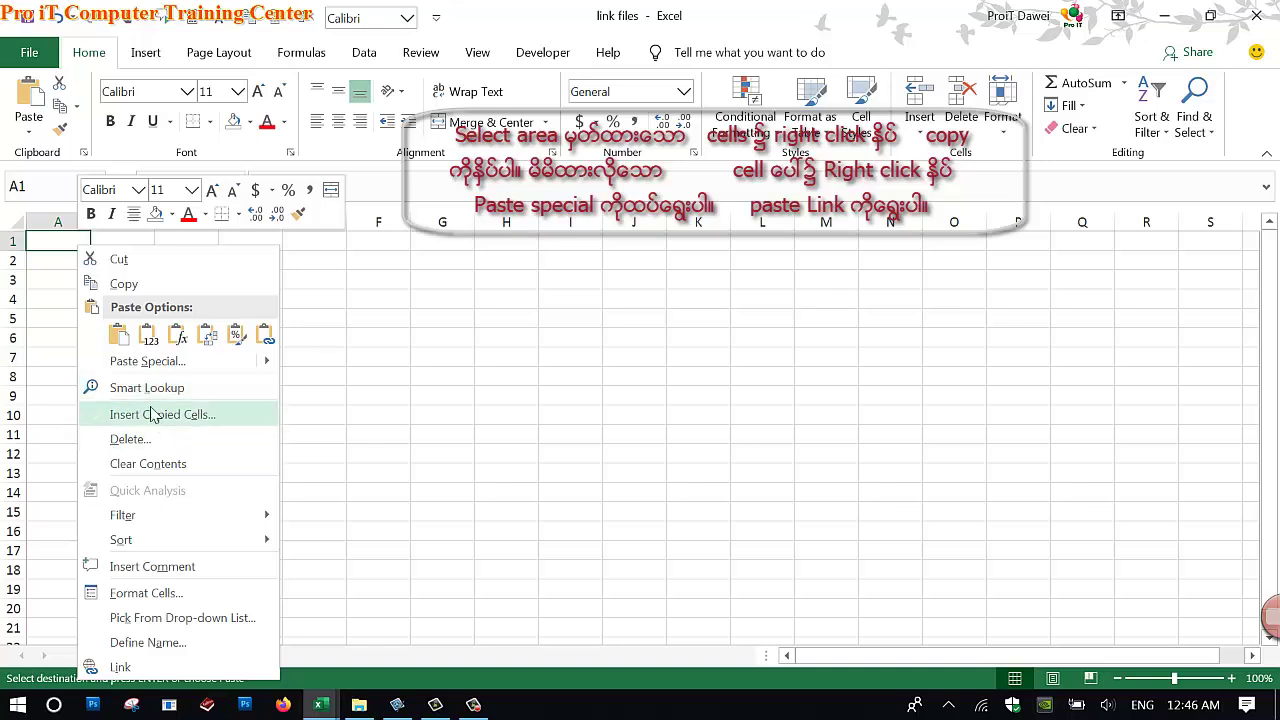
left_click(138, 362)
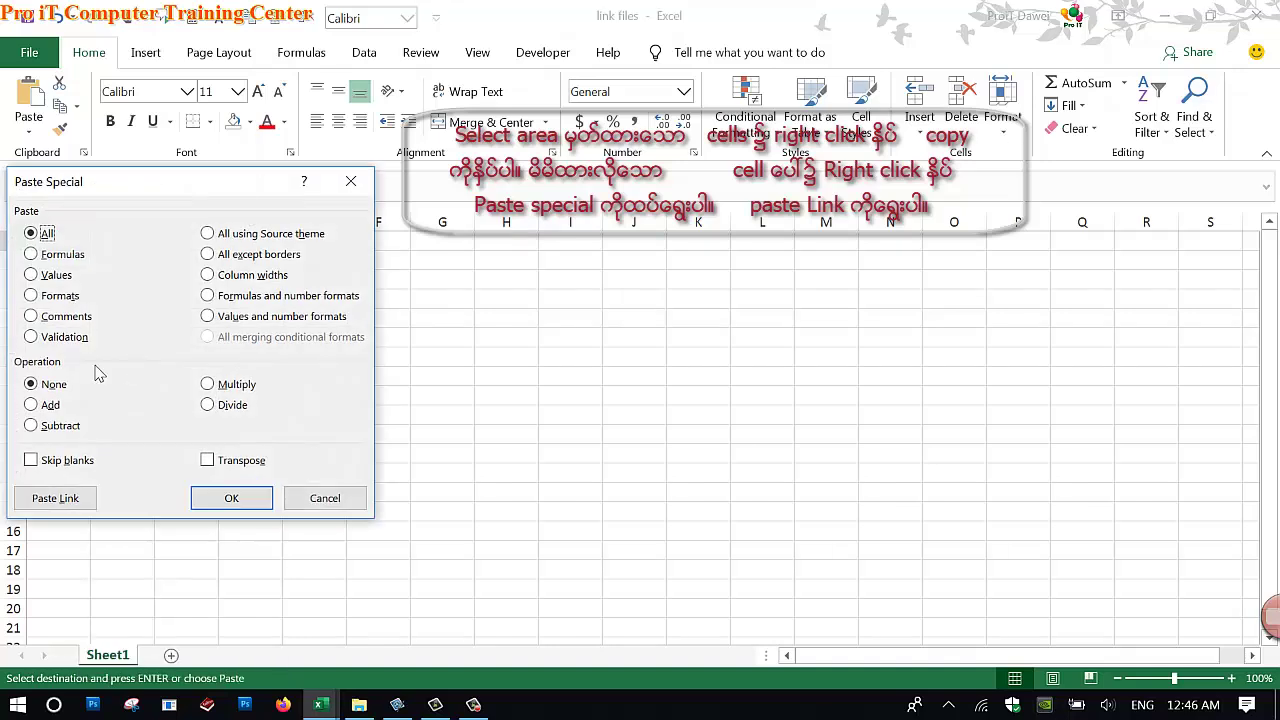
left_click(36, 498)
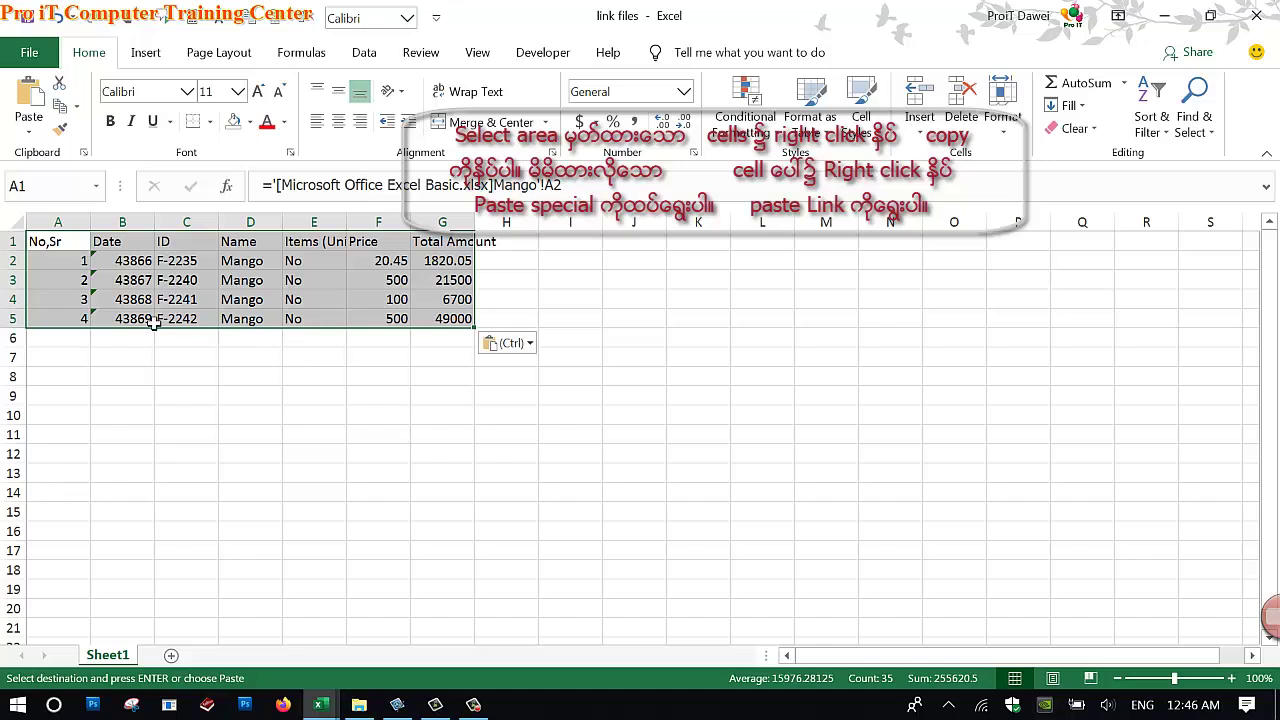
Step: Check the link formulas in the Name cells down column D
left_click(274, 268)
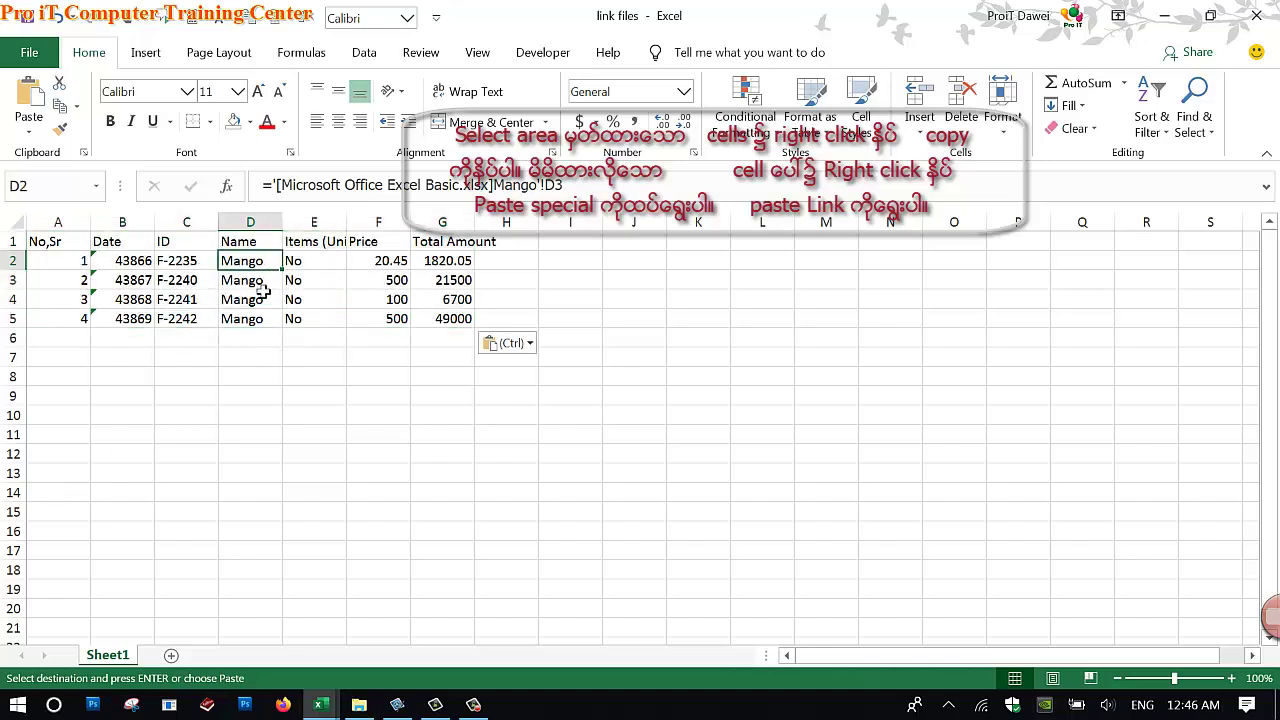
left_click(266, 285)
left_click(264, 303)
left_click(254, 320)
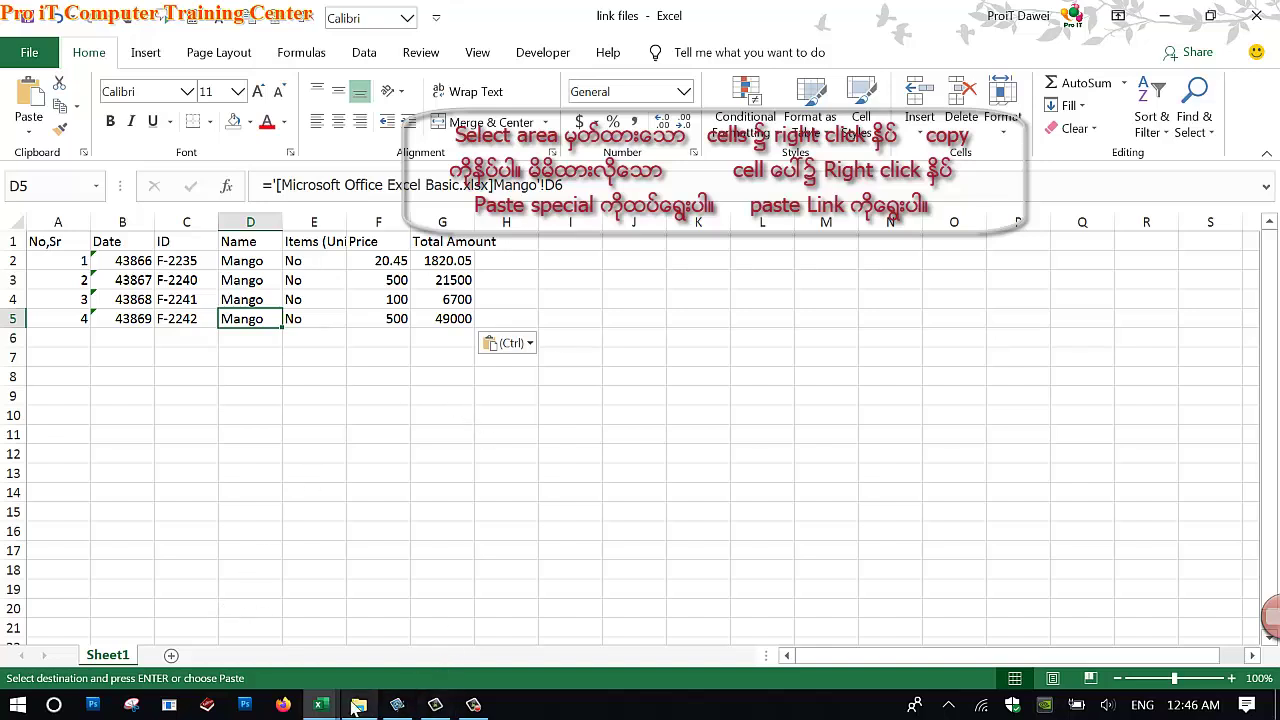
right_click(325, 700)
left_click(405, 622)
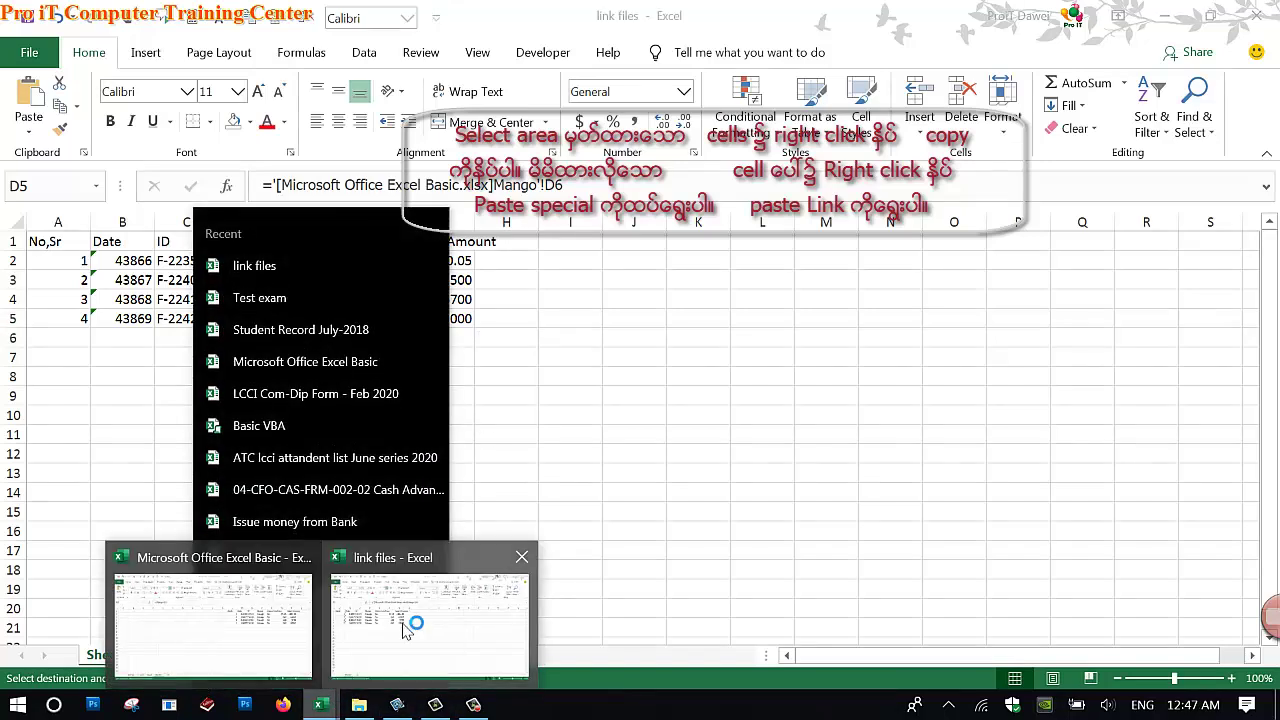
mouse_move(320, 705)
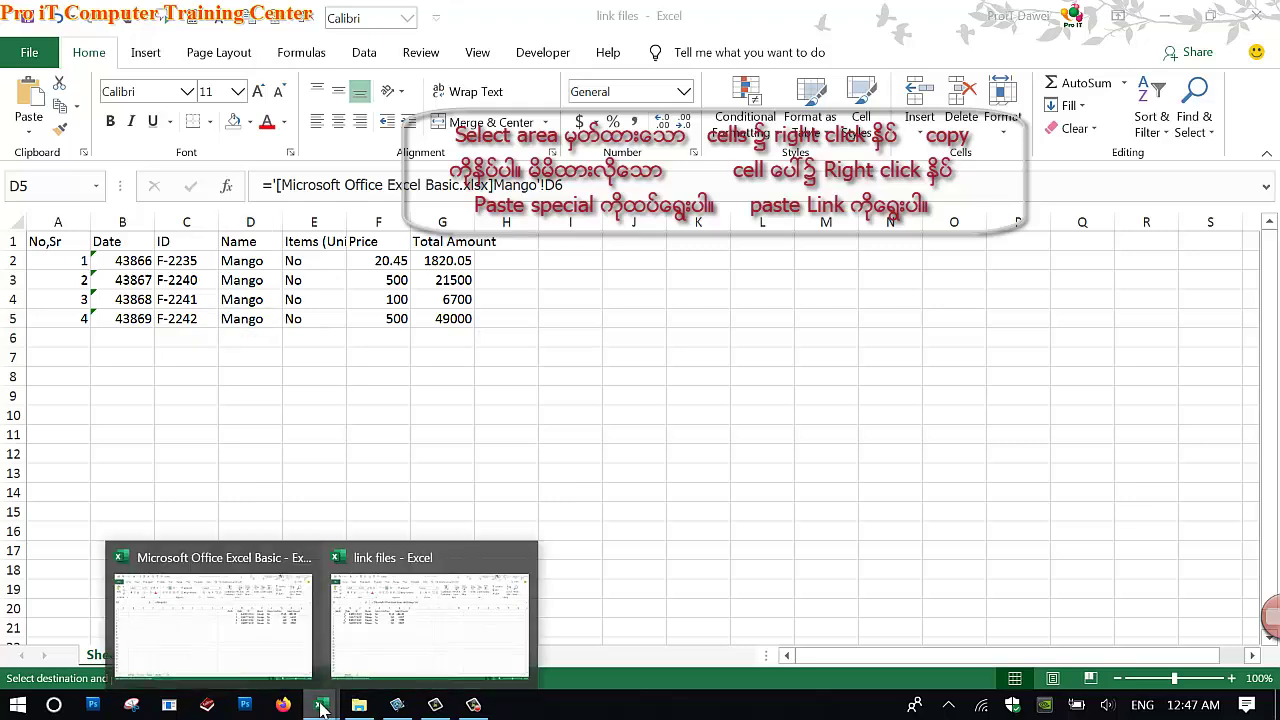
Step: Switch to the Microsoft Office Excel Basic window's Mango sheet and cancel the pending copy
left_click(250, 620)
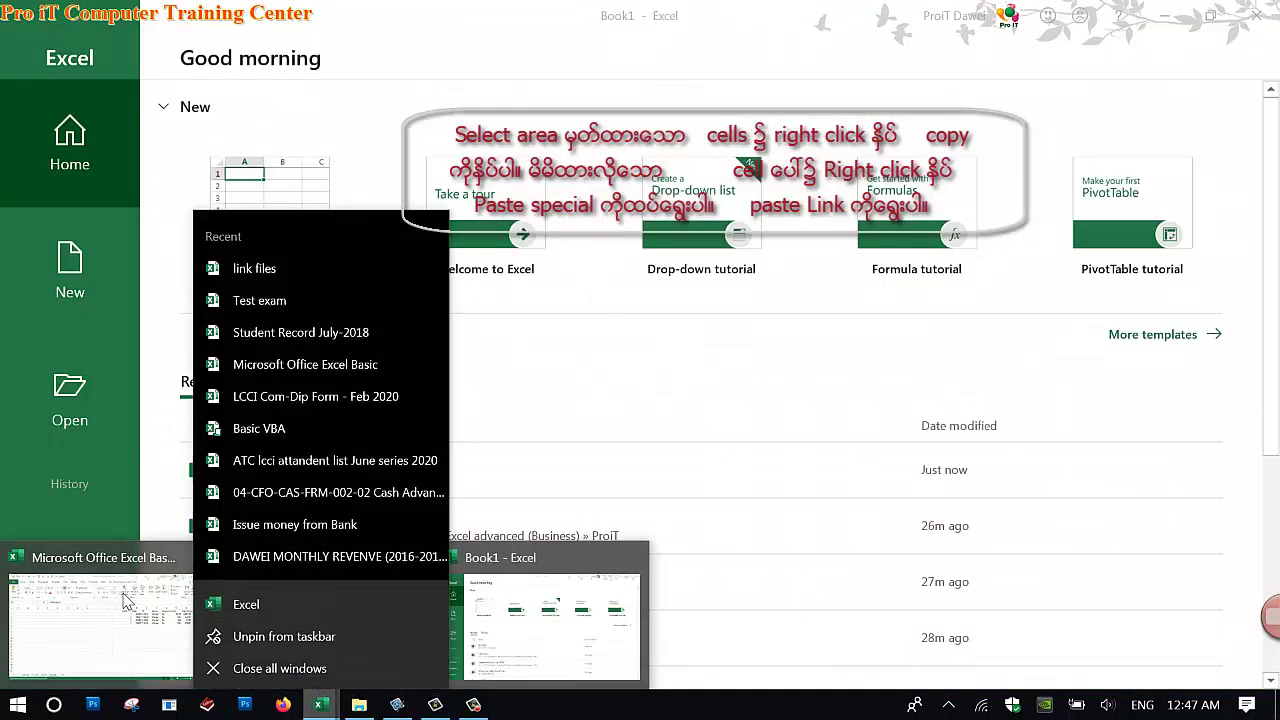
left_click(129, 599)
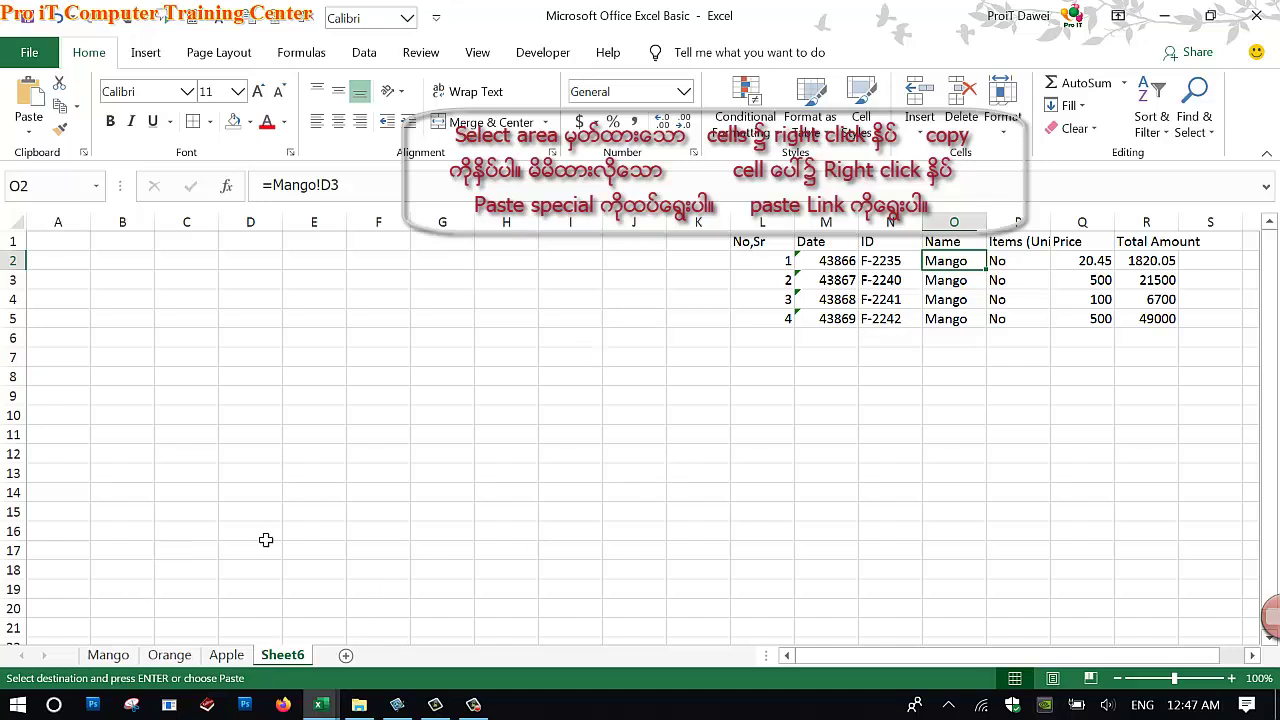
left_click(108, 655)
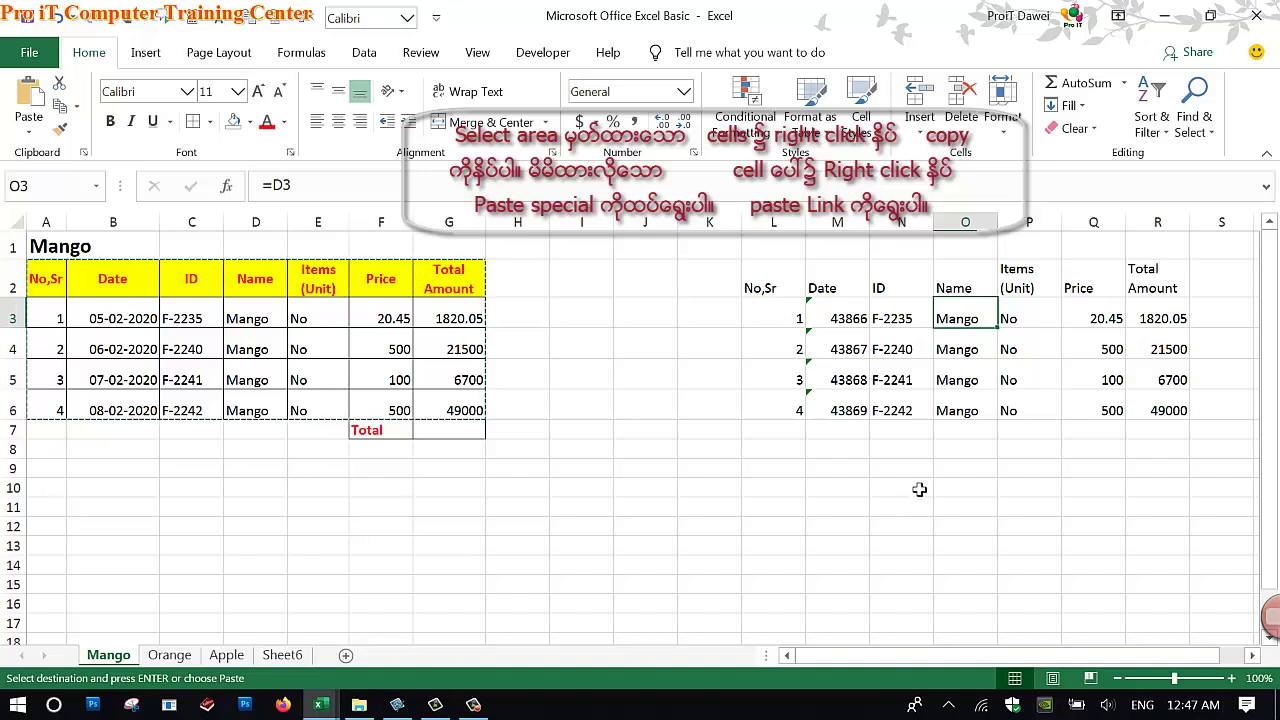
key("Escape")
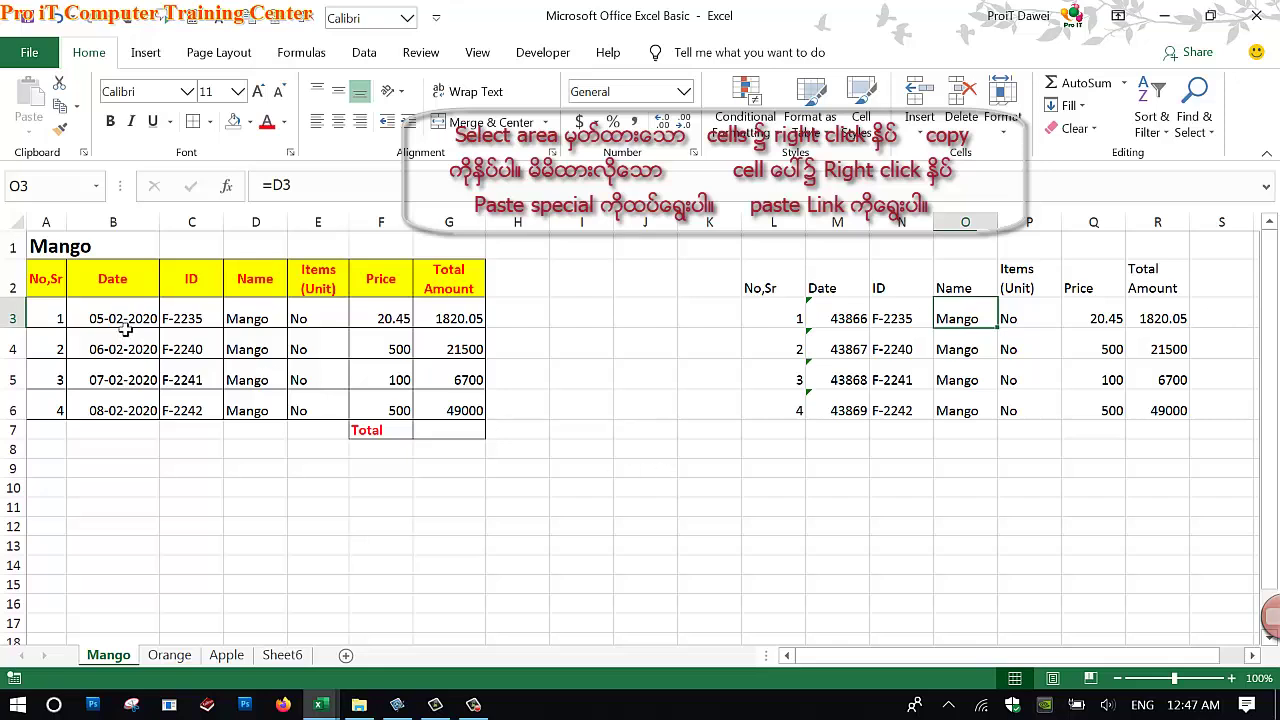
Step: Copy the B3:B6 date format onto the linked dates M3:M6 and widen column M
left_click_drag(125, 318, 125, 410)
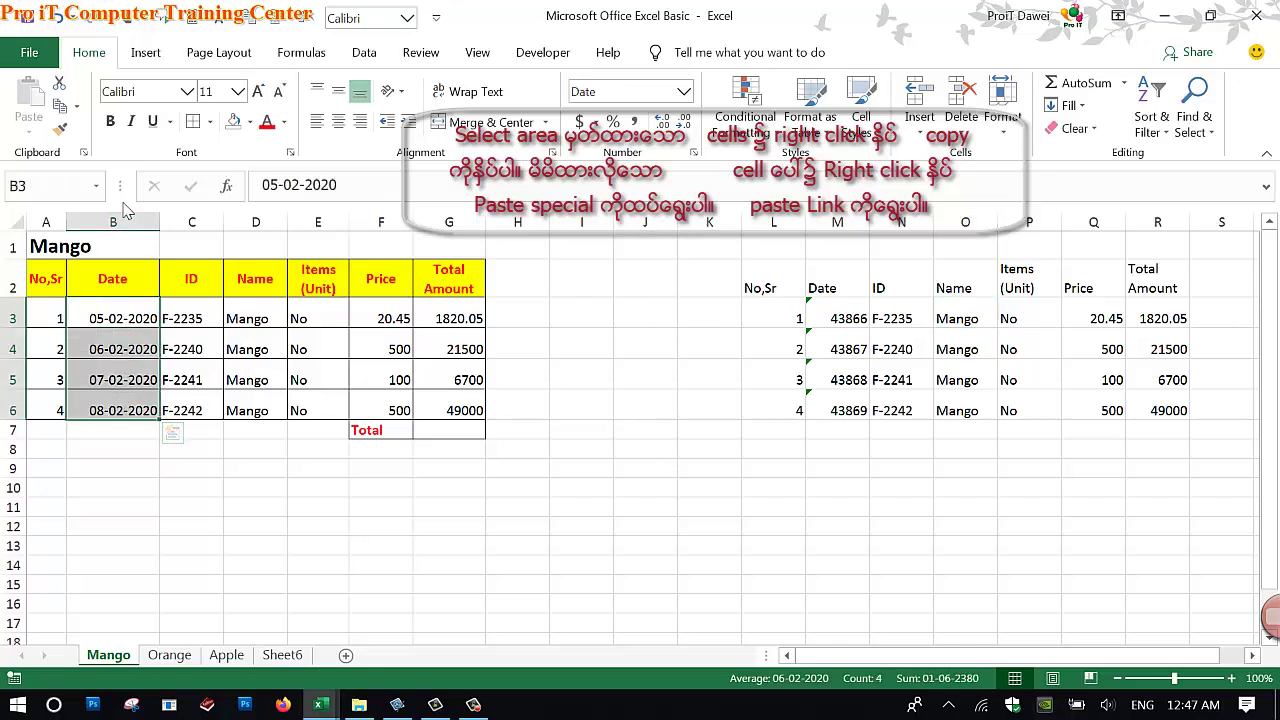
left_click(60, 128)
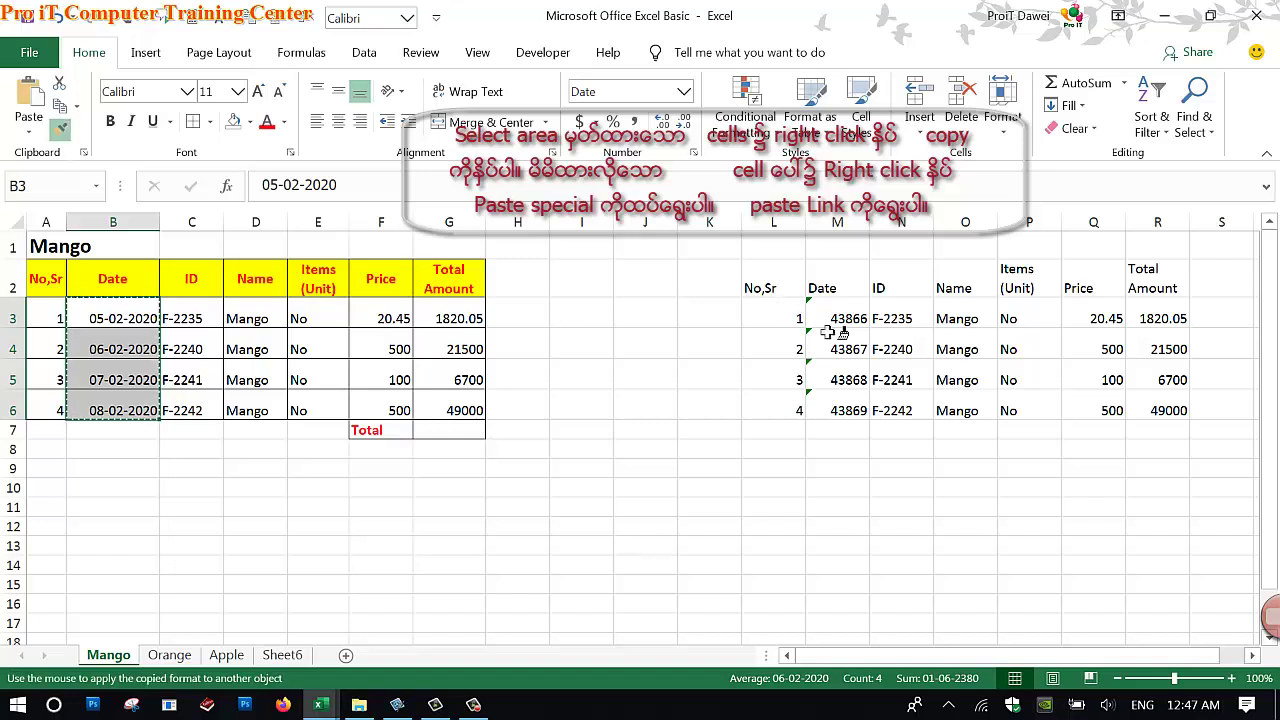
left_click_drag(830, 340, 860, 425)
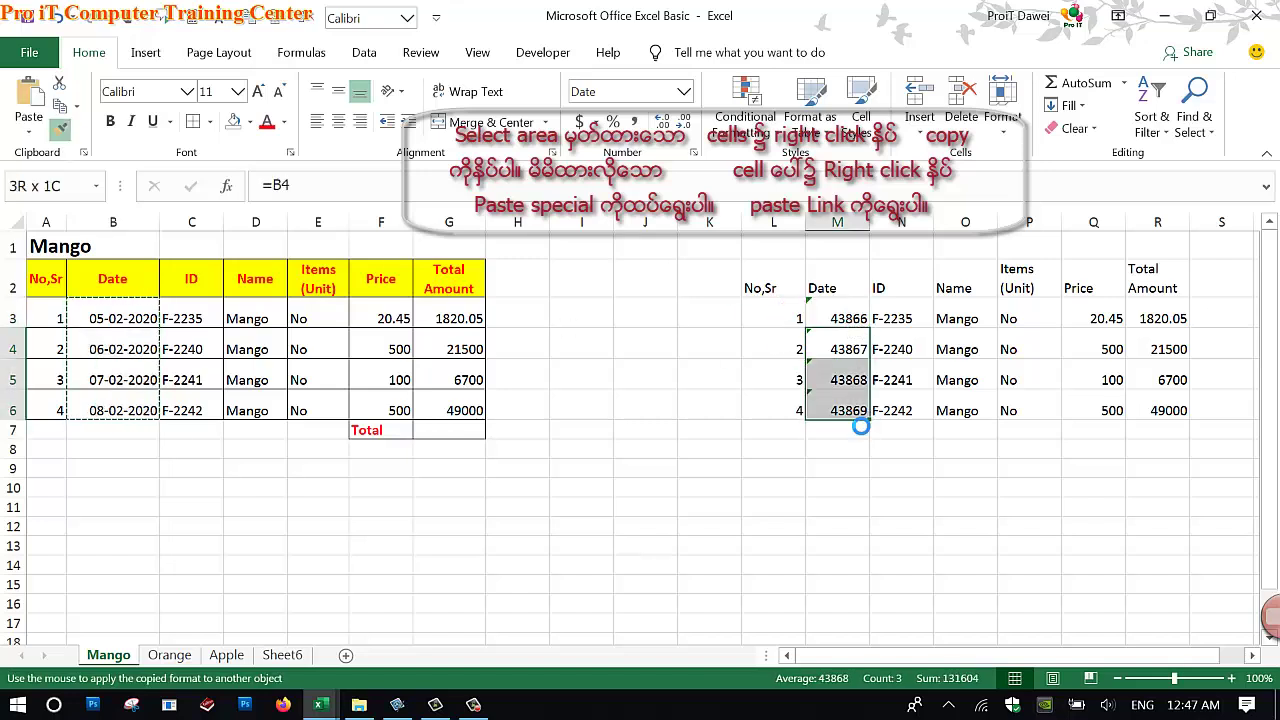
left_click_drag(870, 222, 908, 228)
left_click(871, 349)
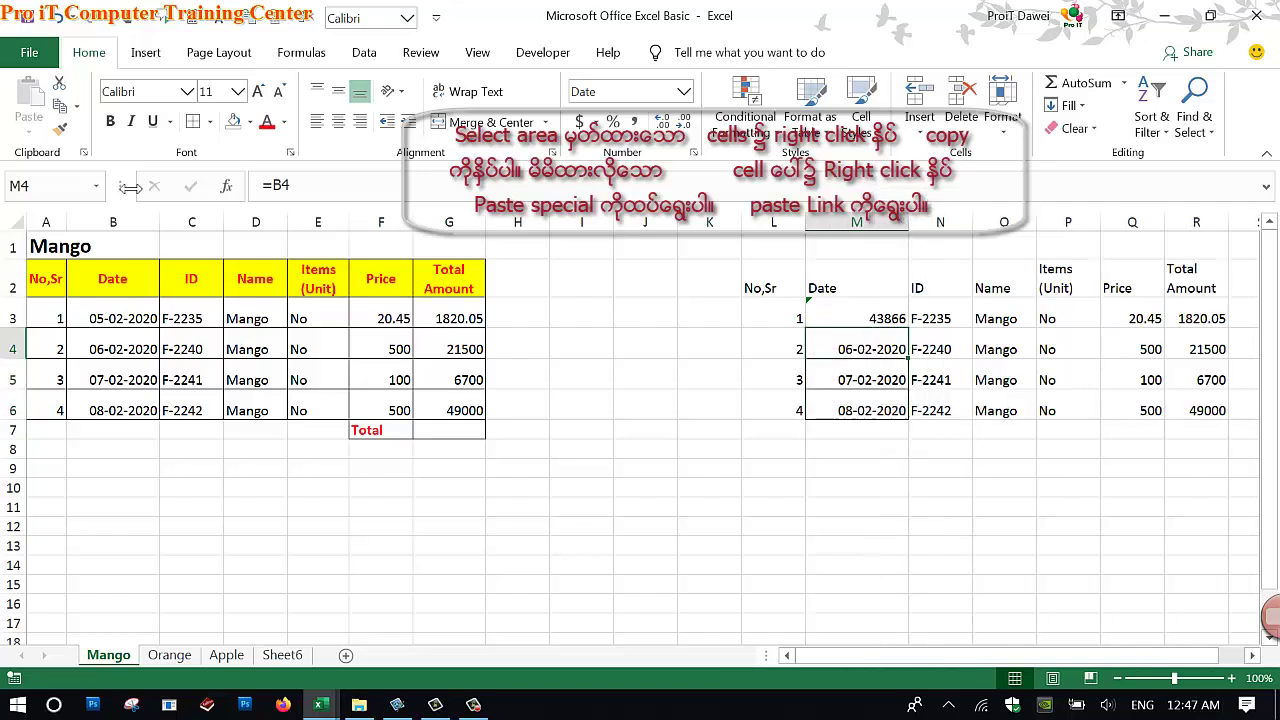
left_click(60, 128)
left_click(850, 318)
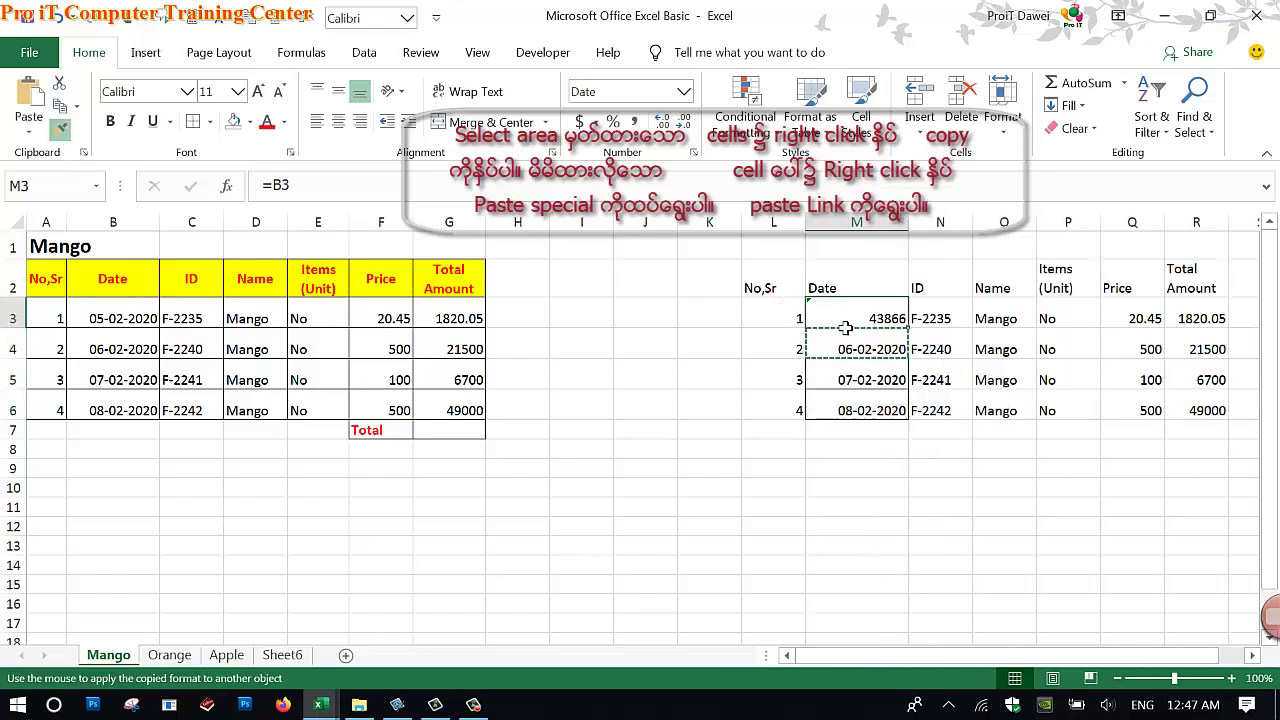
Step: On Sheet6, widen column M and format M2:M5 as Short Date
left_click(282, 655)
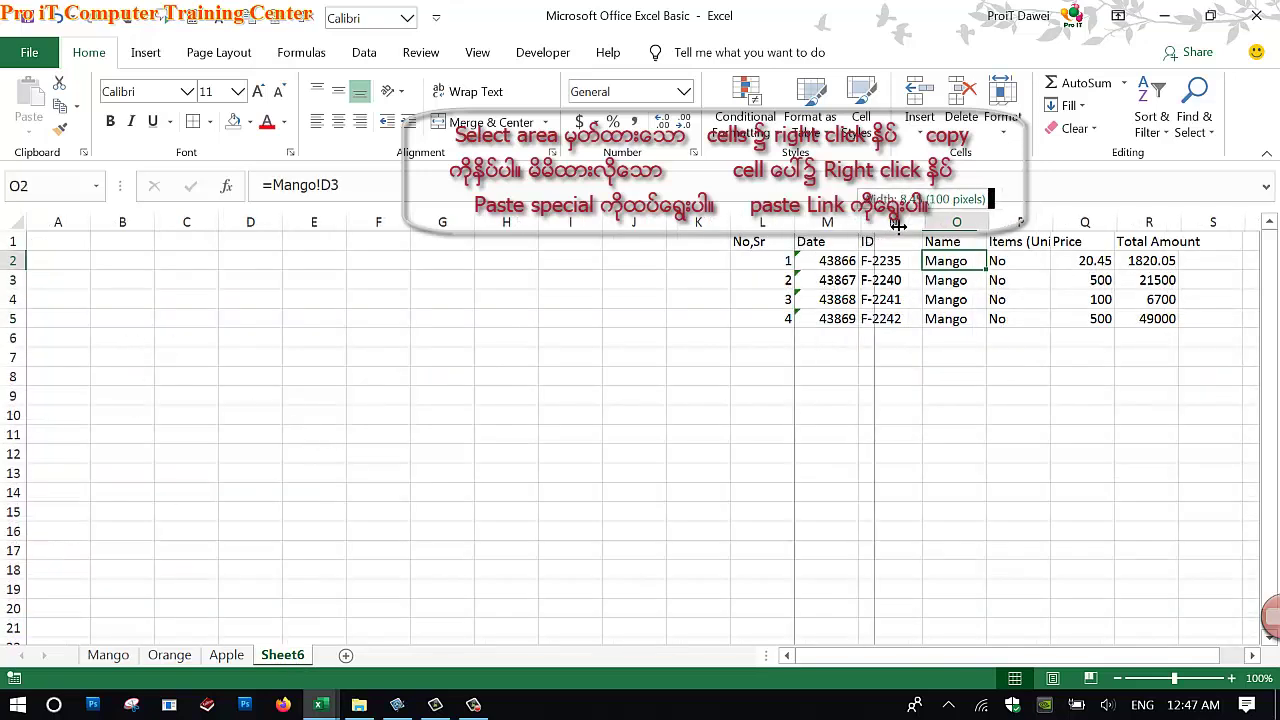
mouse_move(870, 228)
left_mouse_down()
mouse_move(893, 228)
mouse_move(853, 319)
left_mouse_up()
left_click(683, 92)
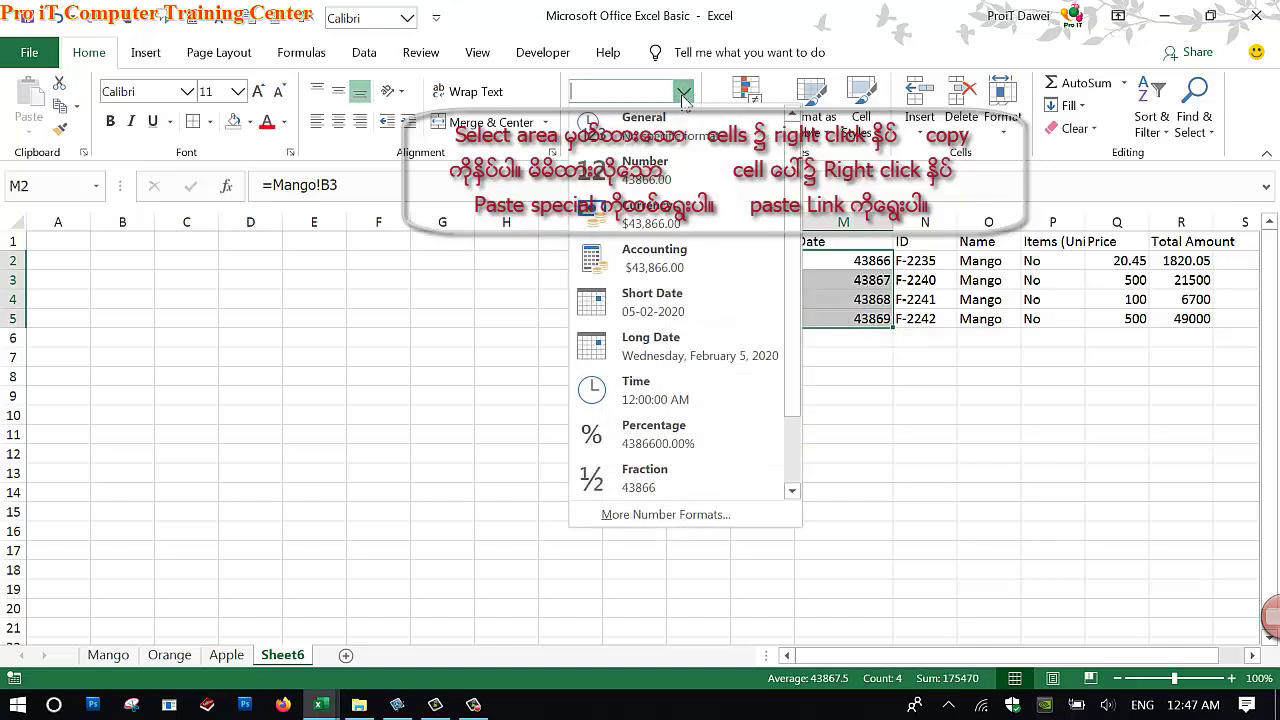
left_click(671, 301)
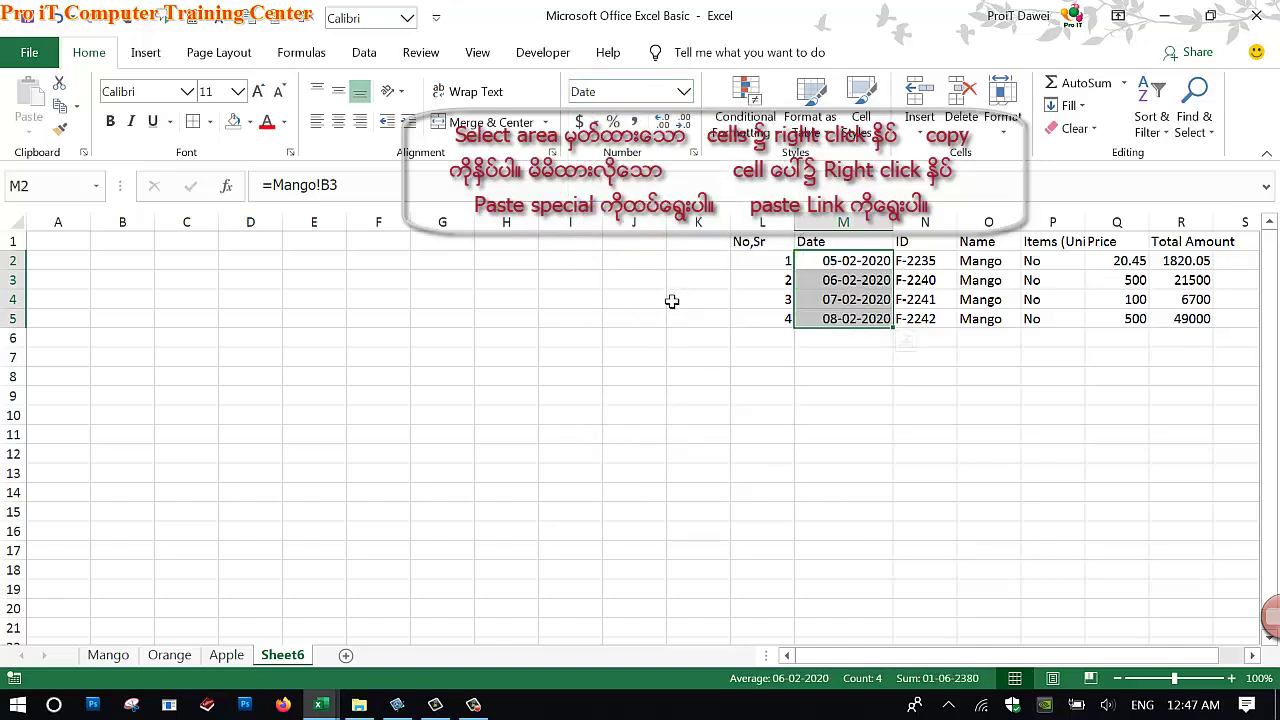
left_click(780, 434)
Step: Close Book1 from the Excel taskbar previews and switch to the link files workbook
left_click(397, 705)
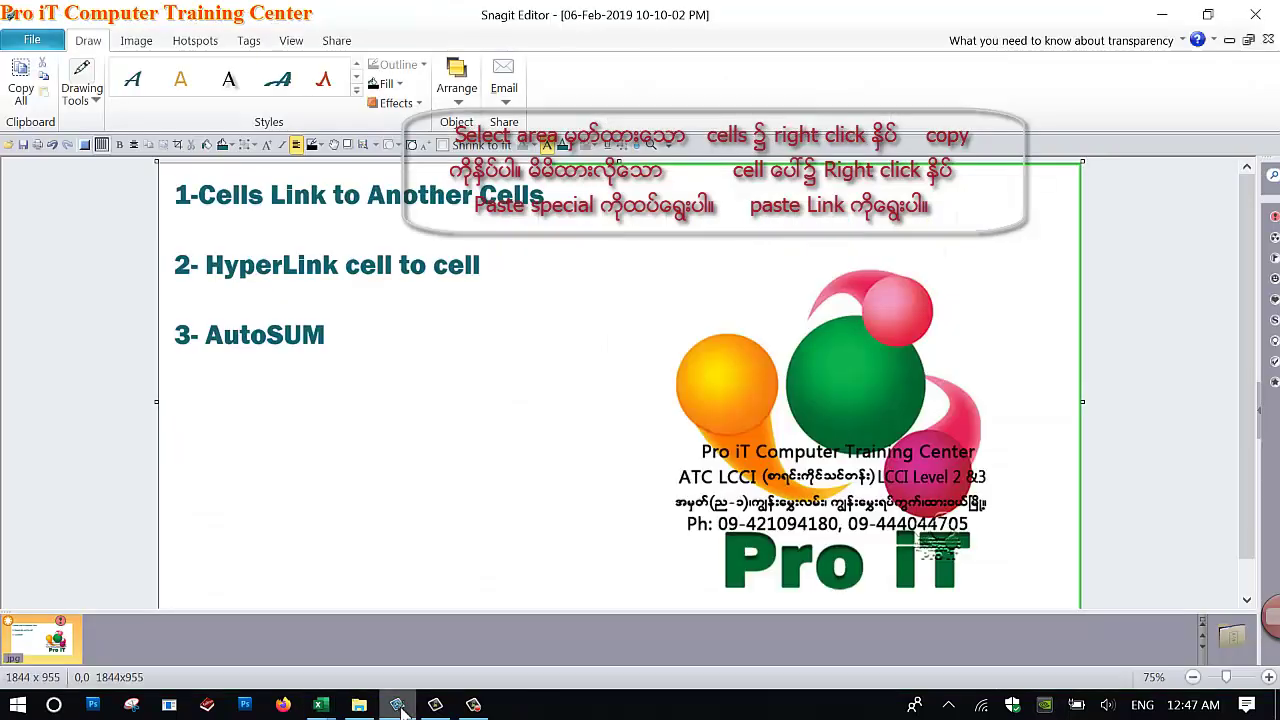
right_click(400, 710)
right_click(321, 706)
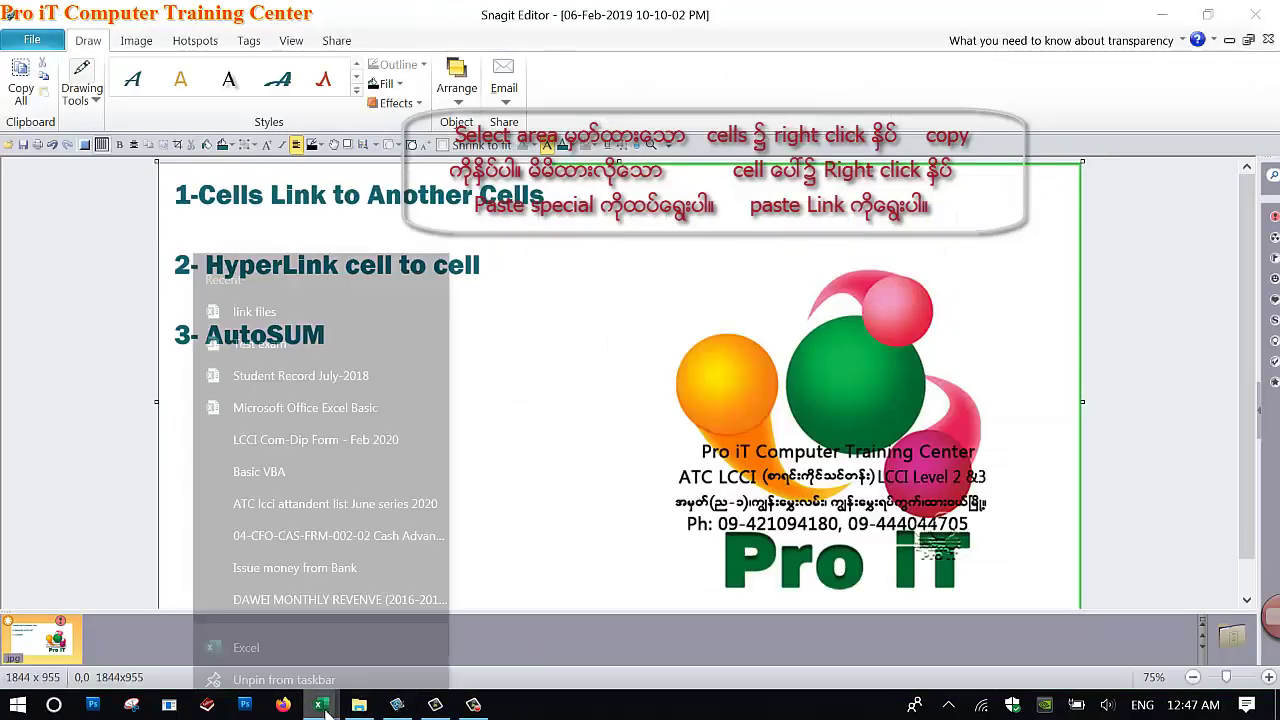
left_click(321, 706)
mouse_move(540, 610)
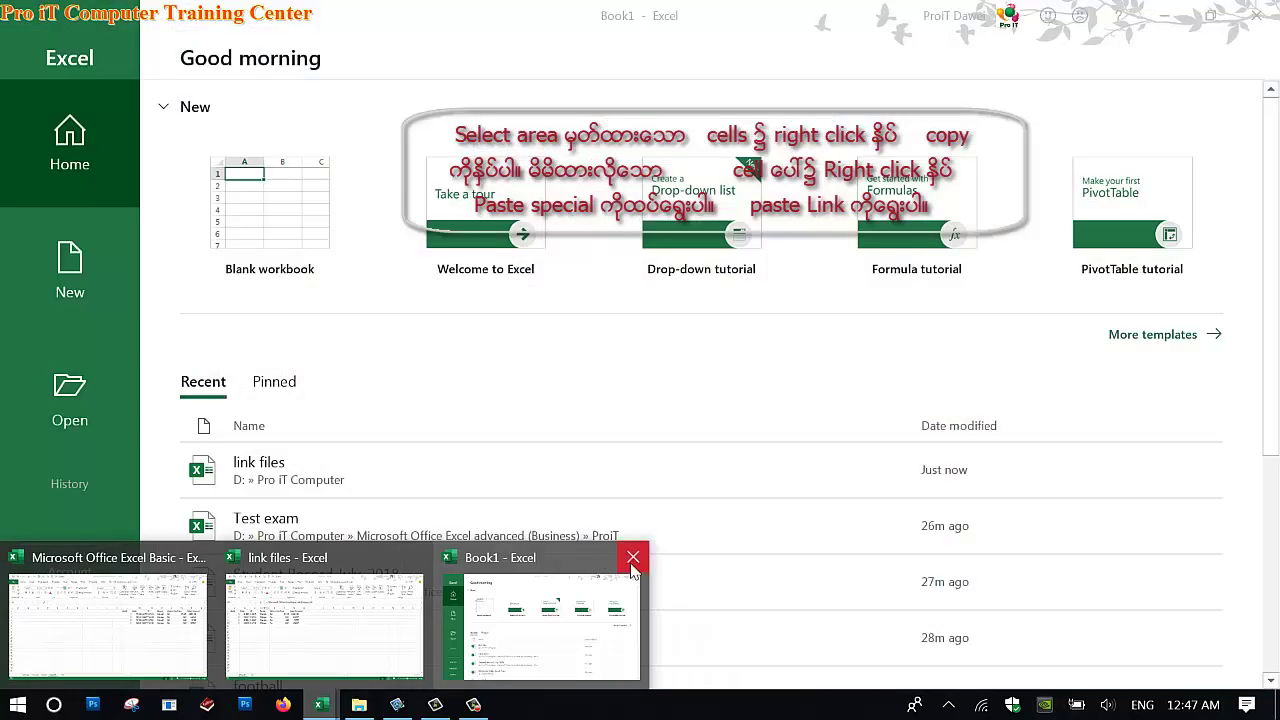
left_click(632, 560)
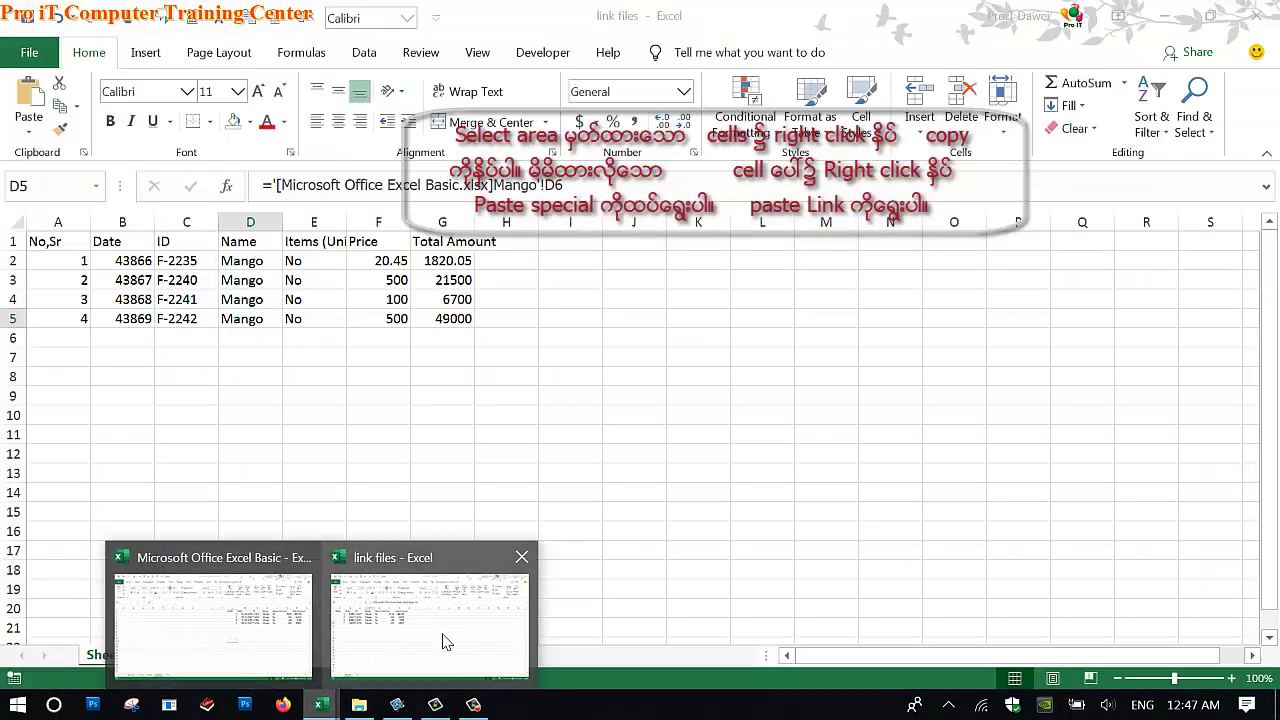
left_click(430, 630)
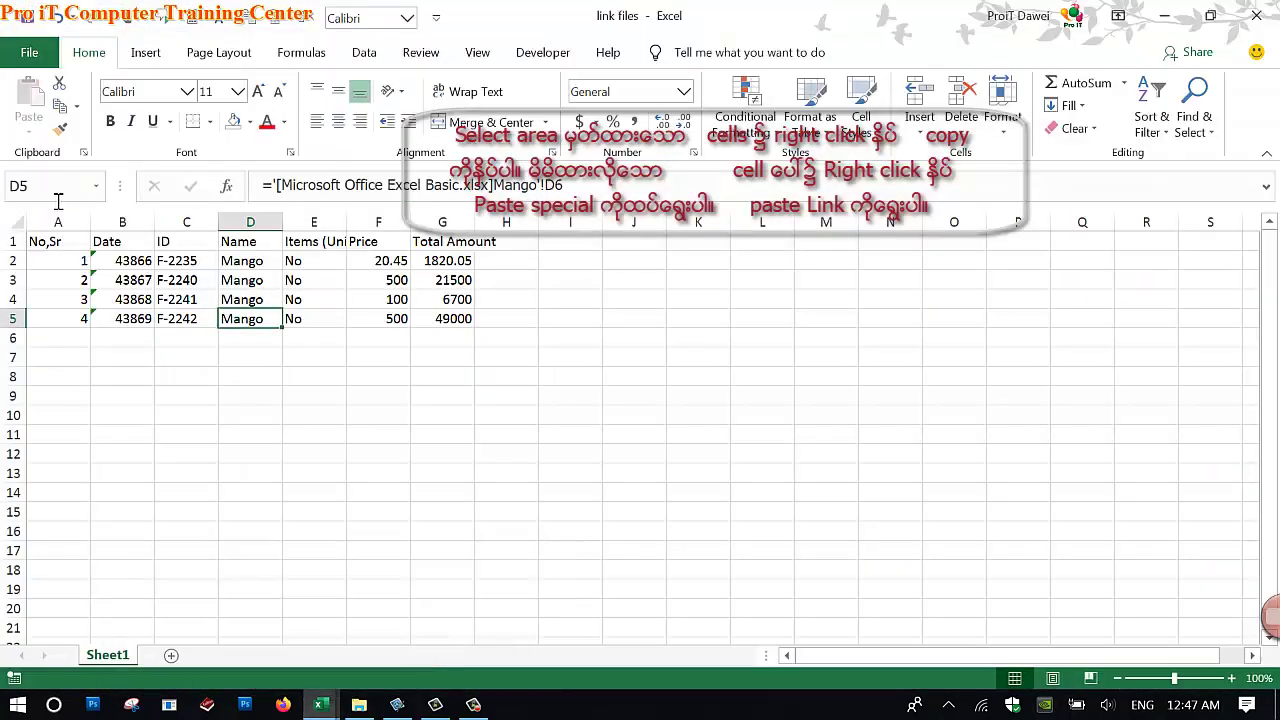
Step: Format link files' B2:B5 as Short Date, widen column B, and switch to Excel Basic
left_click_drag(127, 262, 128, 320)
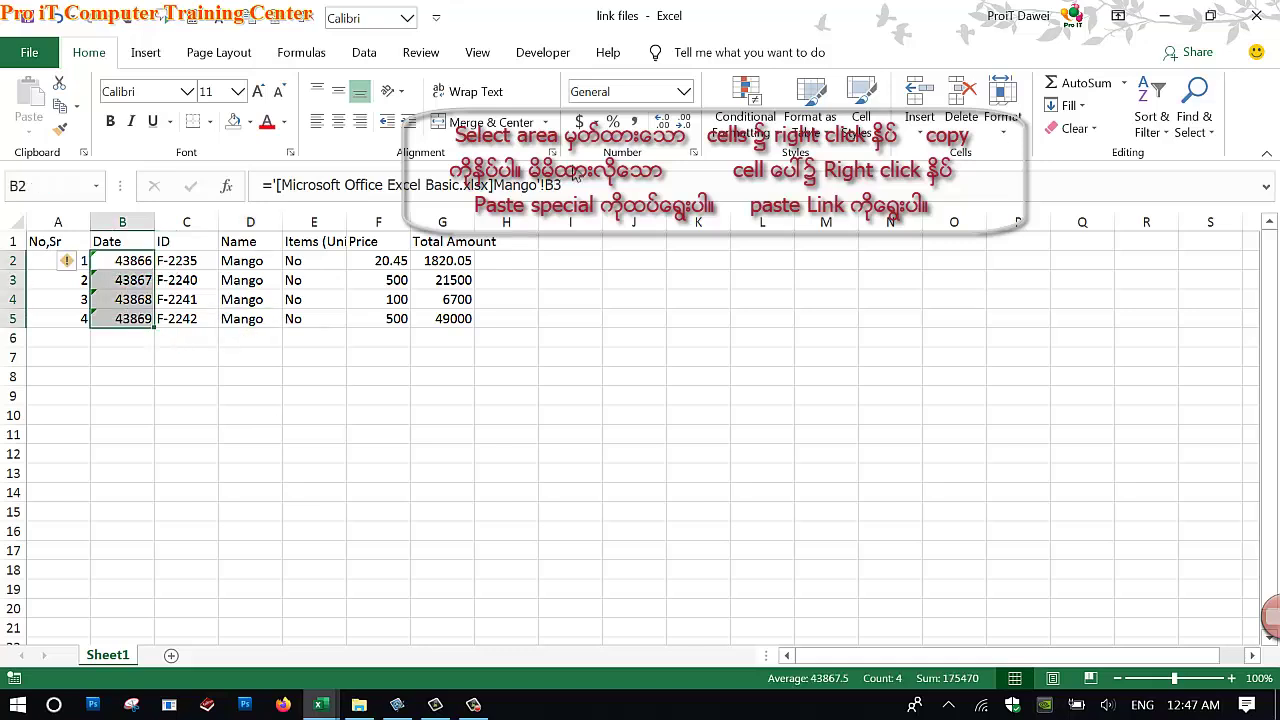
left_click(683, 93)
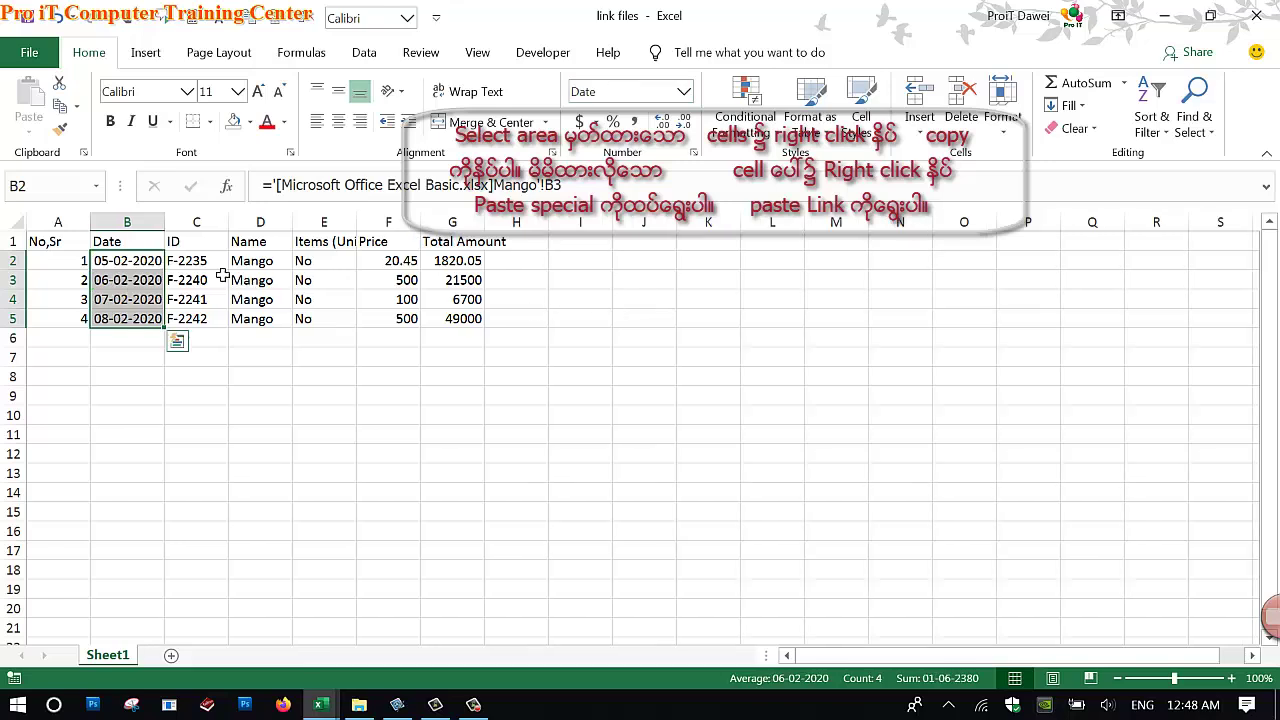
left_click_drag(177, 241, 186, 241)
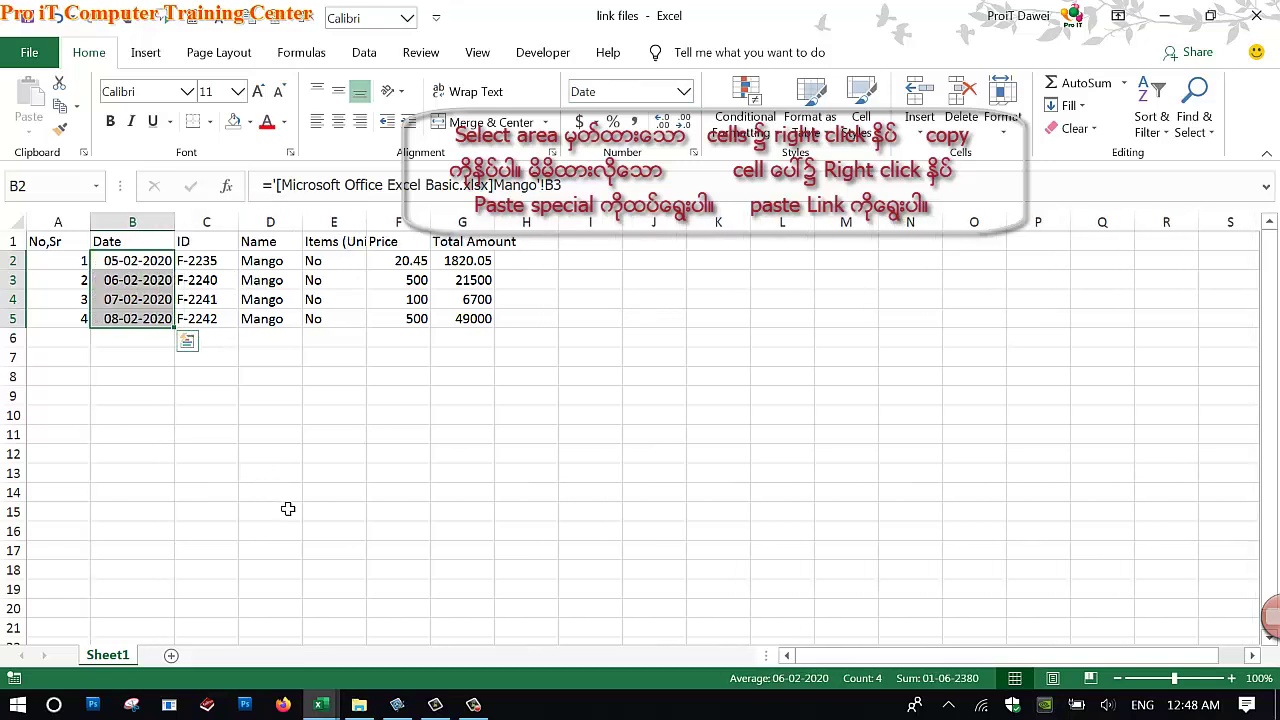
left_click(284, 508)
mouse_move(320, 705)
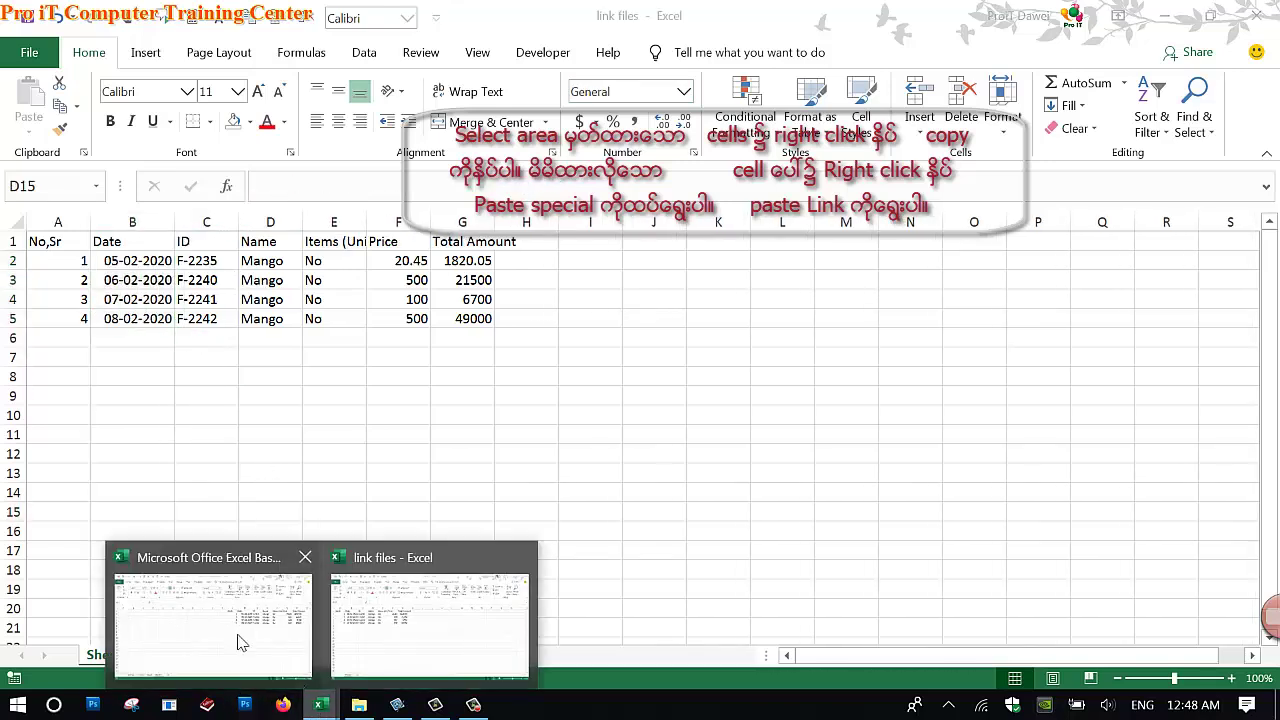
left_click(234, 628)
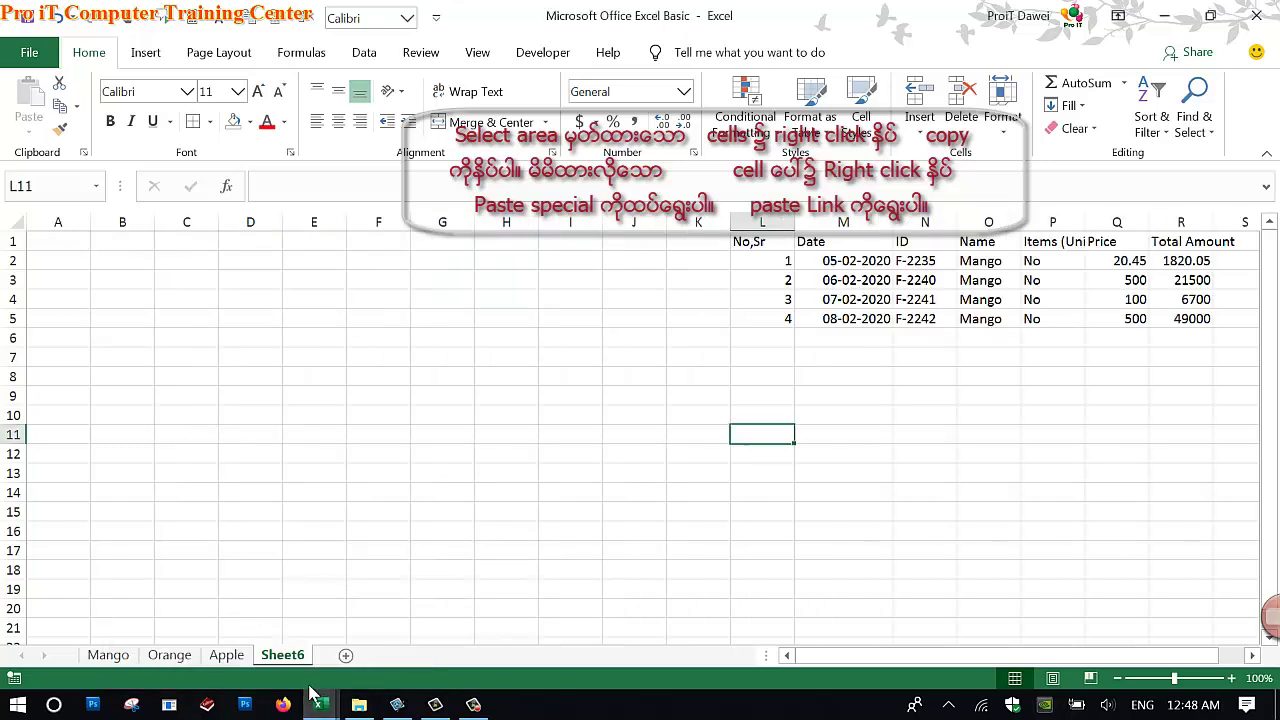
Step: Change Mango's first Total Amount in G3 from 1820.05 to 2000
left_click(108, 655)
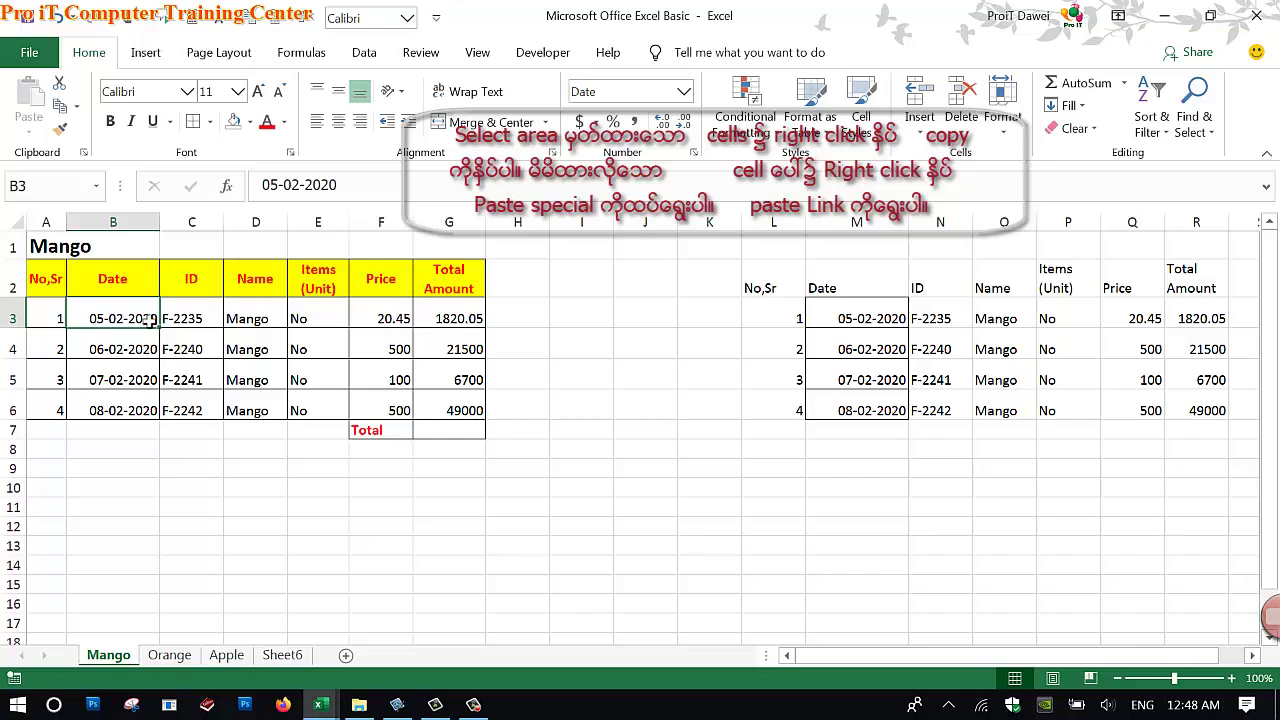
left_click_drag(88, 320, 437, 318)
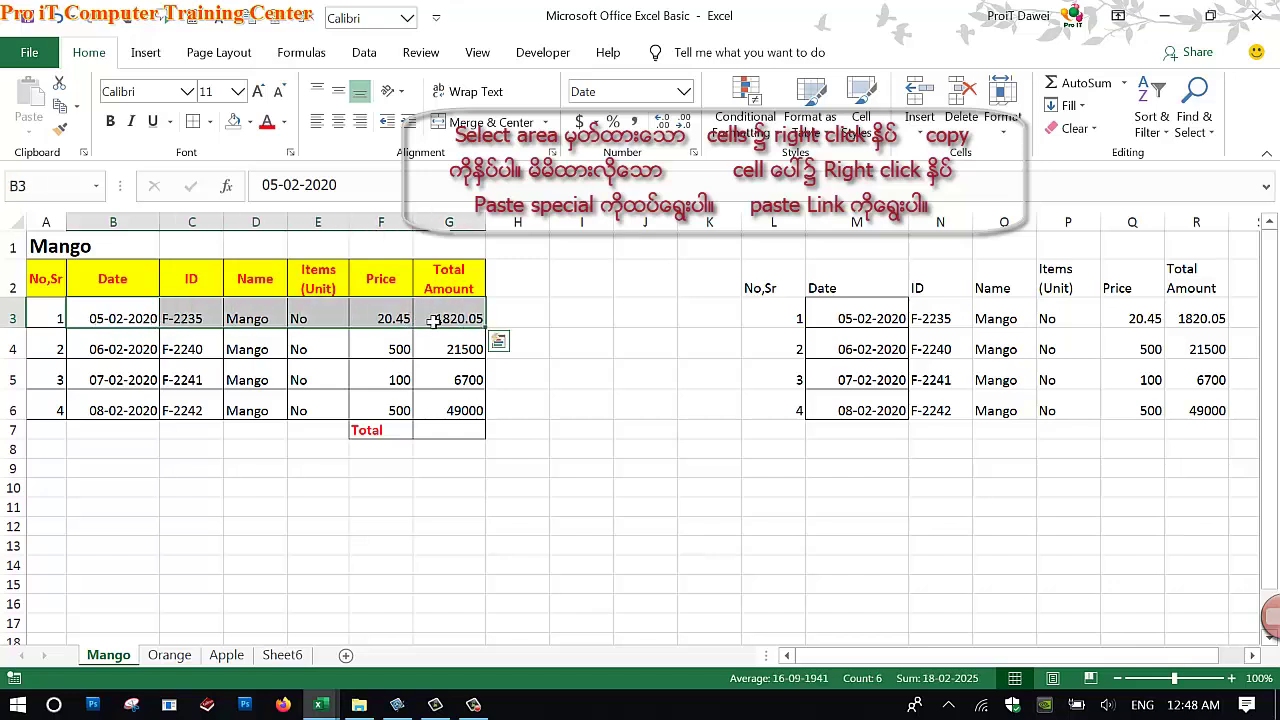
left_click(406, 322)
left_click(456, 322)
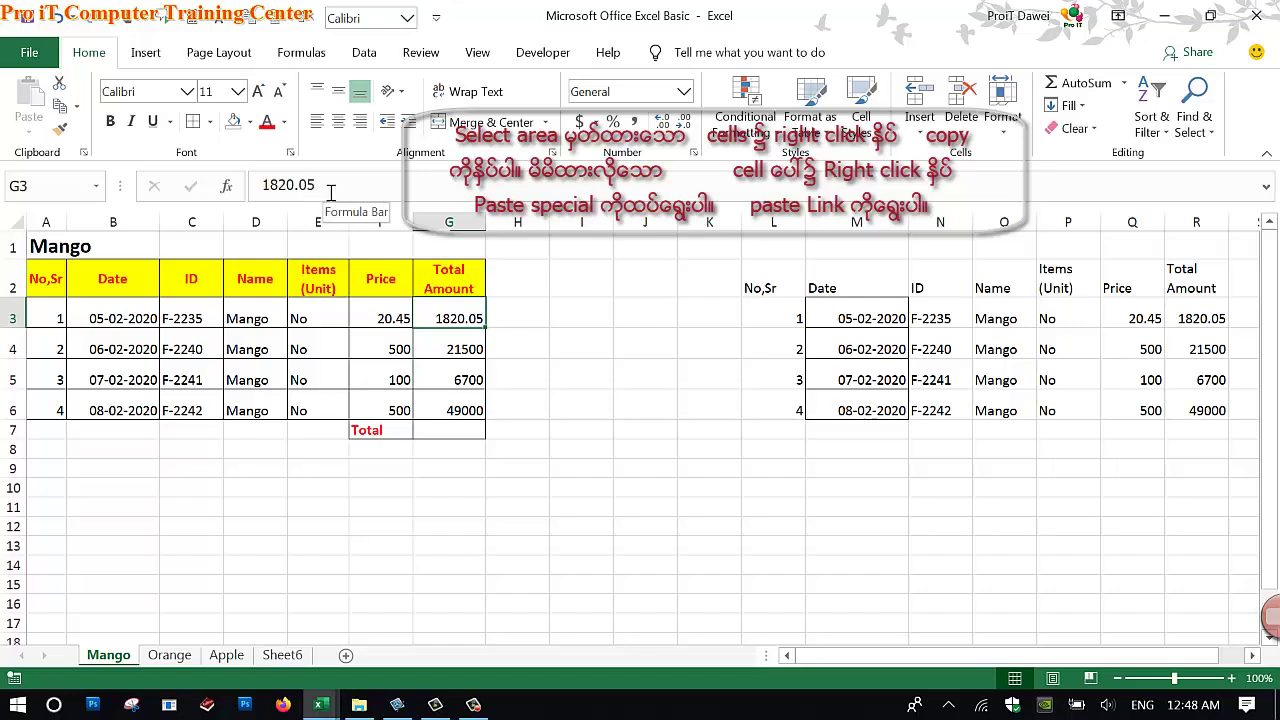
left_click_drag(330, 192, 262, 187)
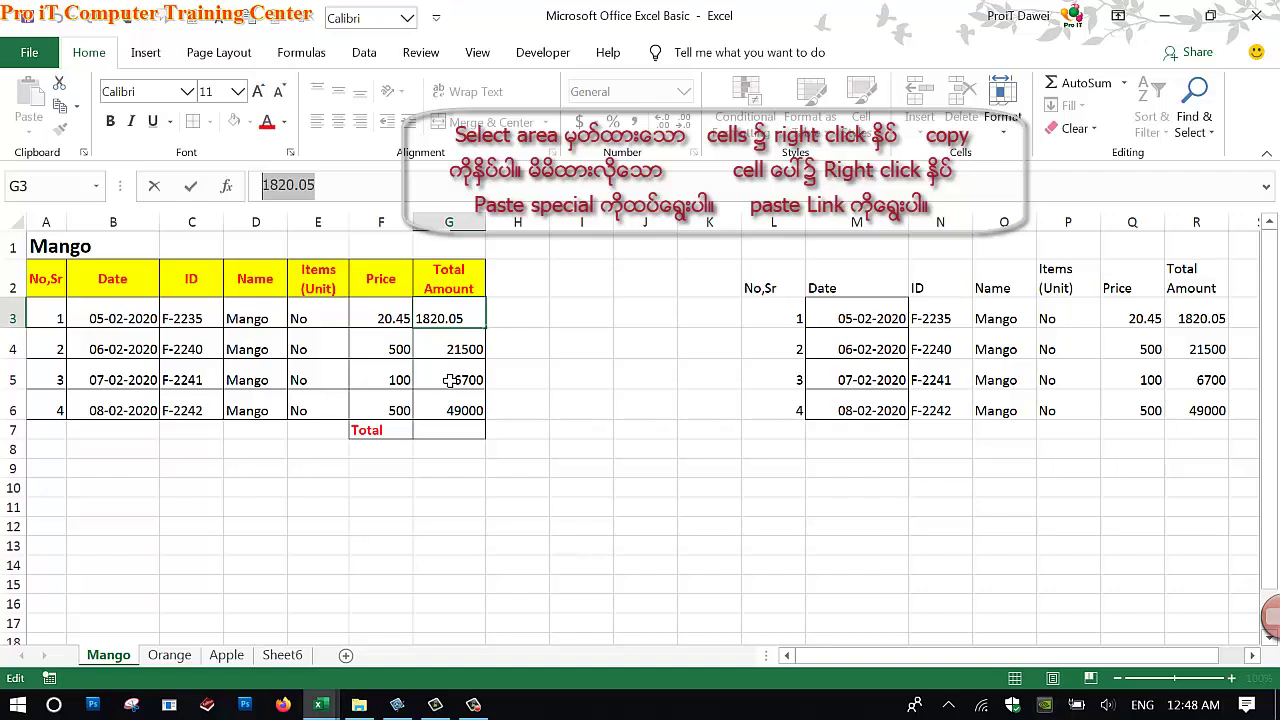
type("2000")
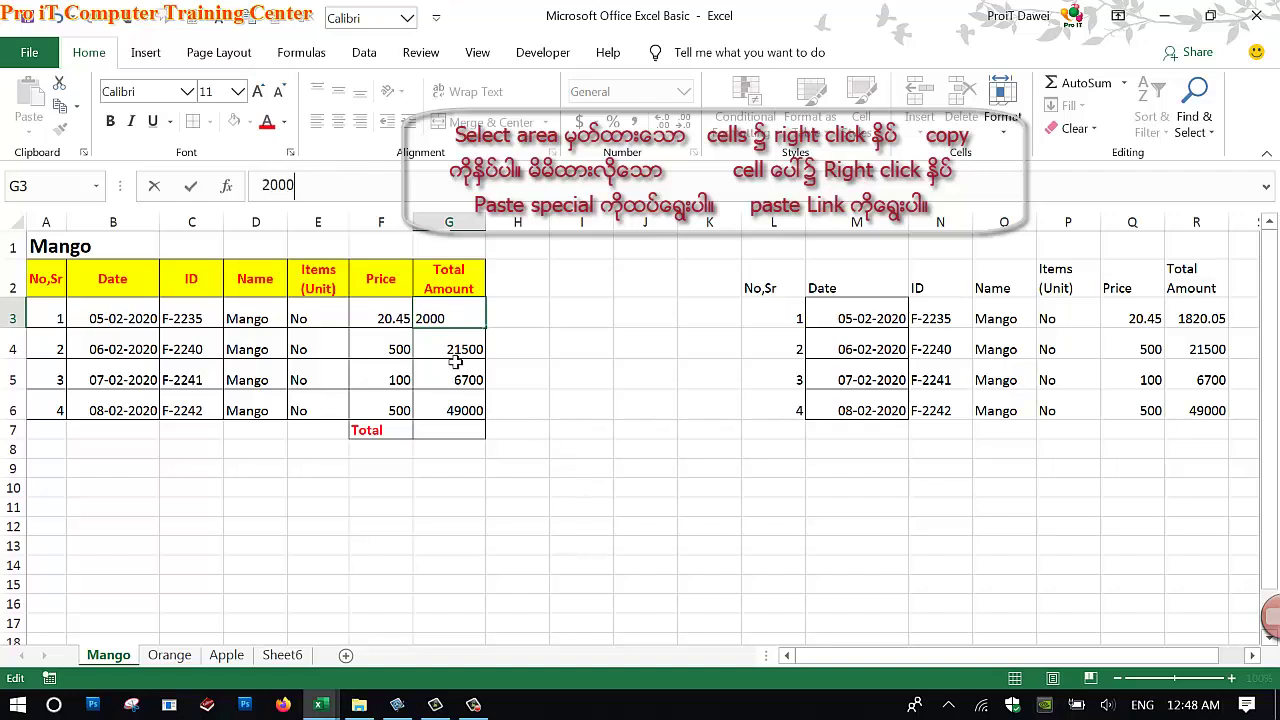
left_click(455, 358)
left_click(453, 328)
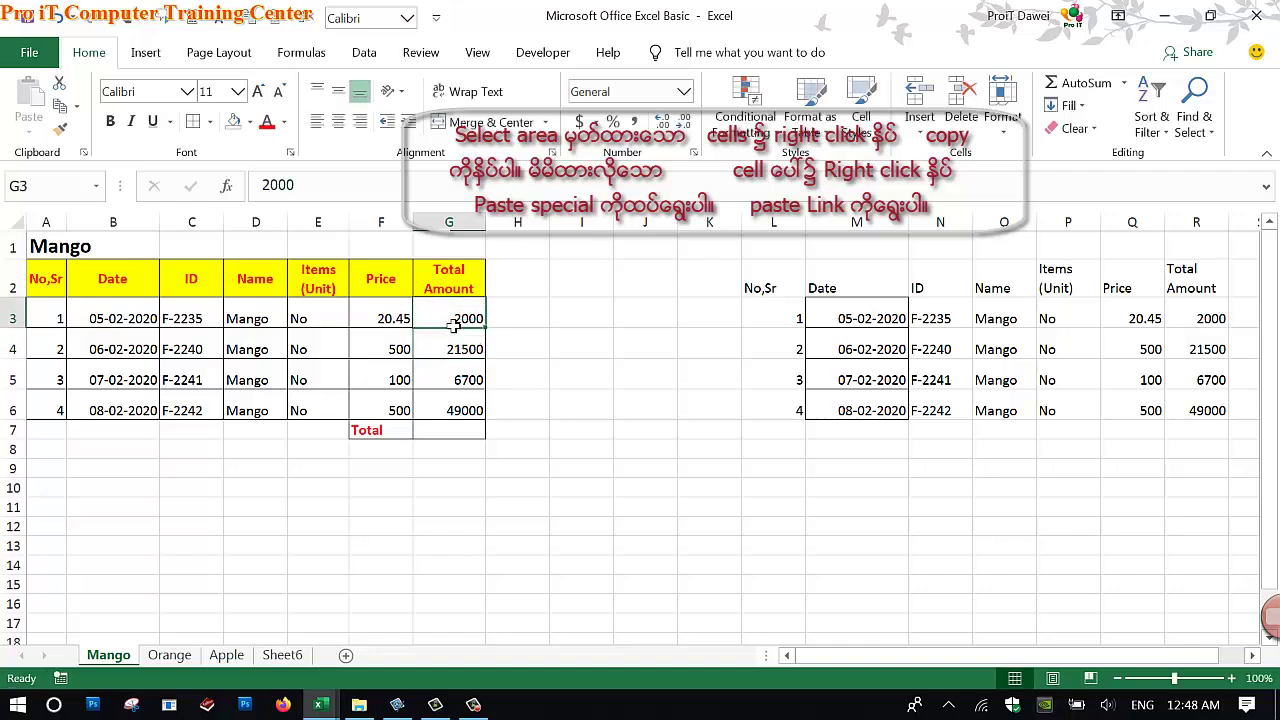
Step: Fill G3 and its linked copy R3 green, then view Sheet6
left_click_drag(64, 320, 432, 318)
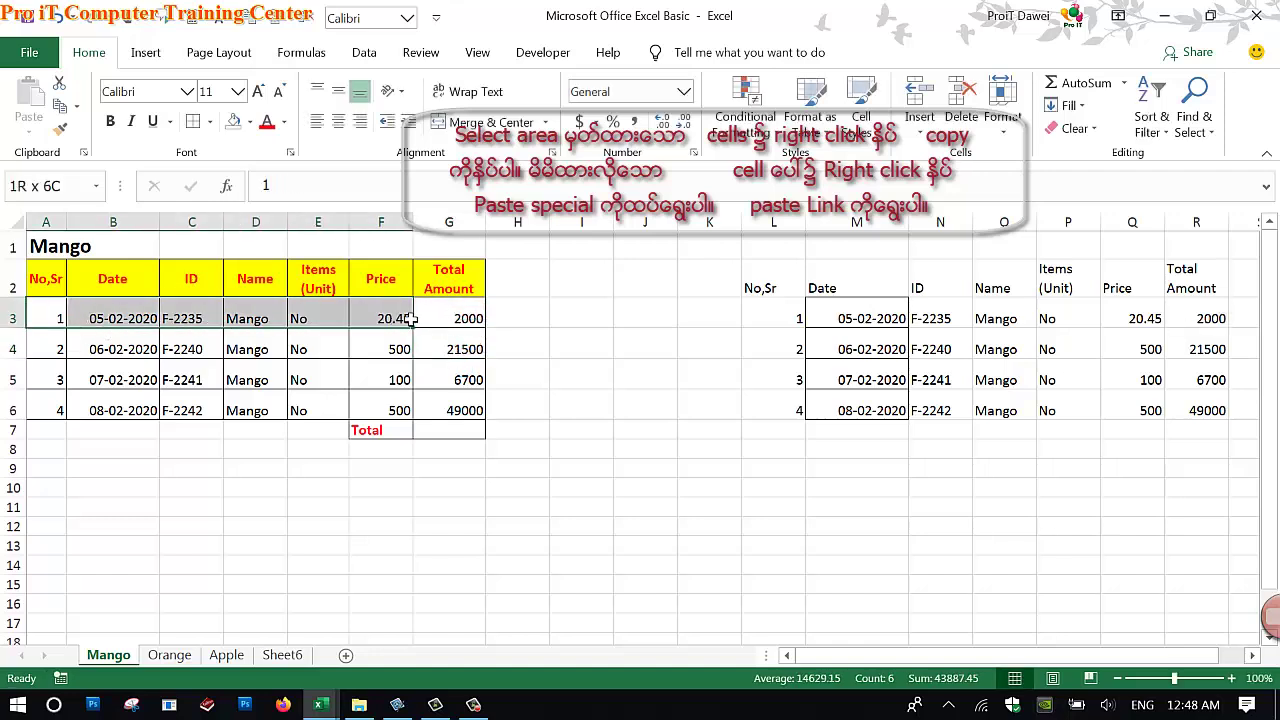
left_click(432, 318)
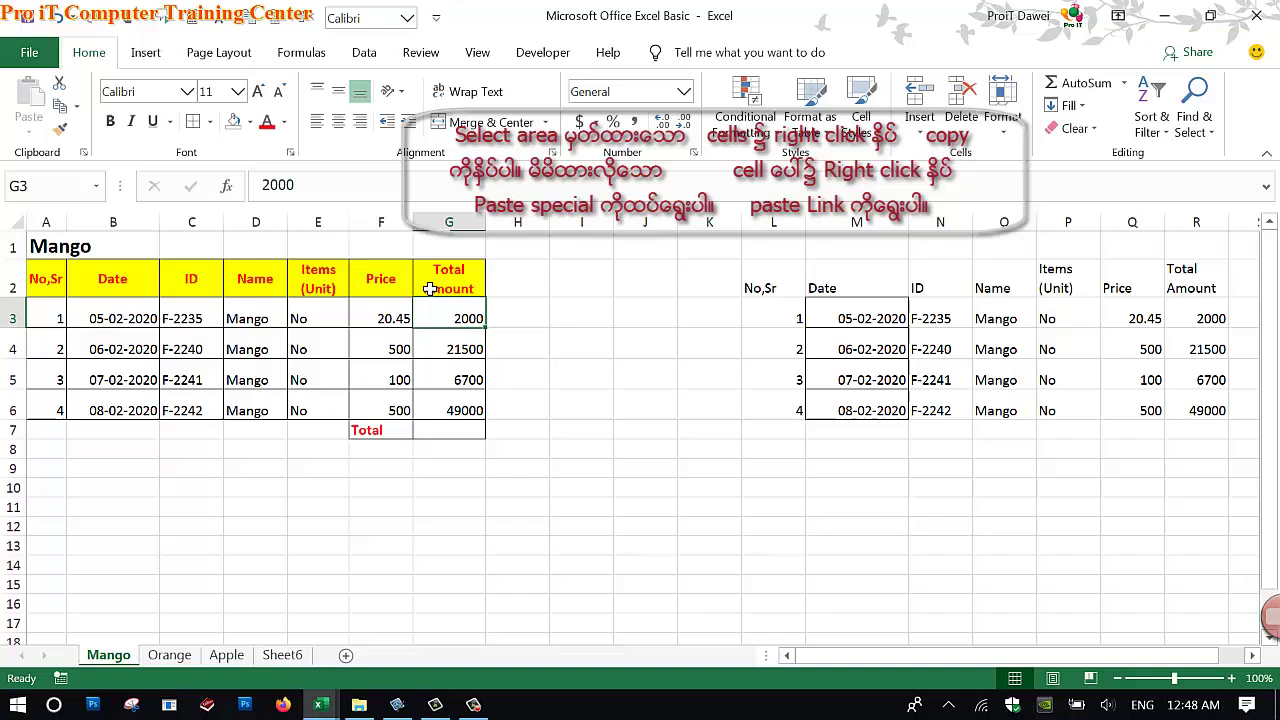
left_click(250, 121)
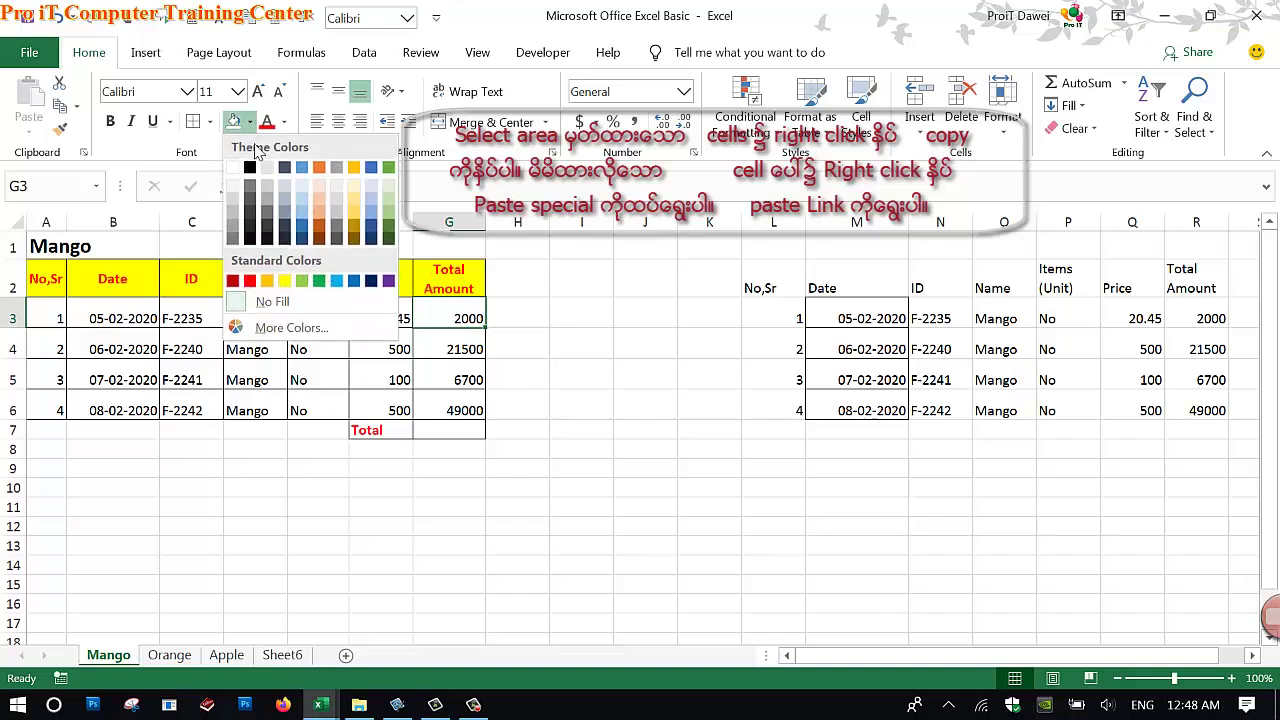
left_click(302, 281)
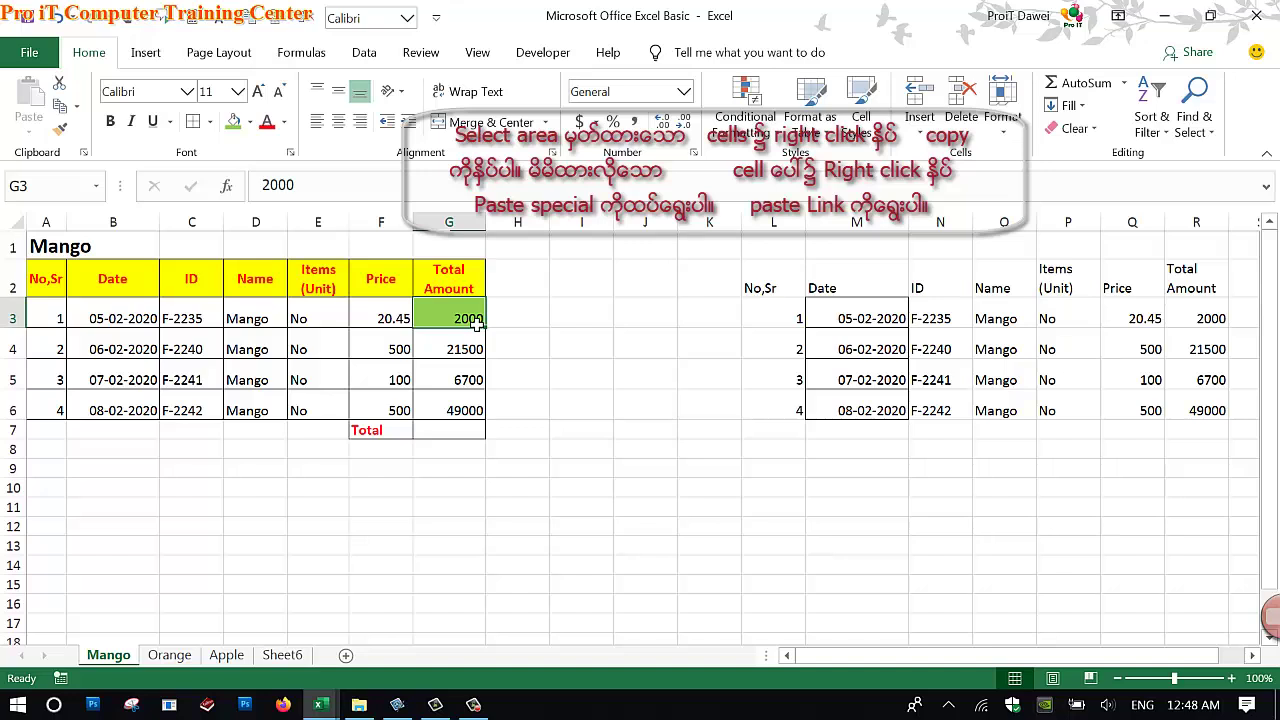
left_click(1194, 318)
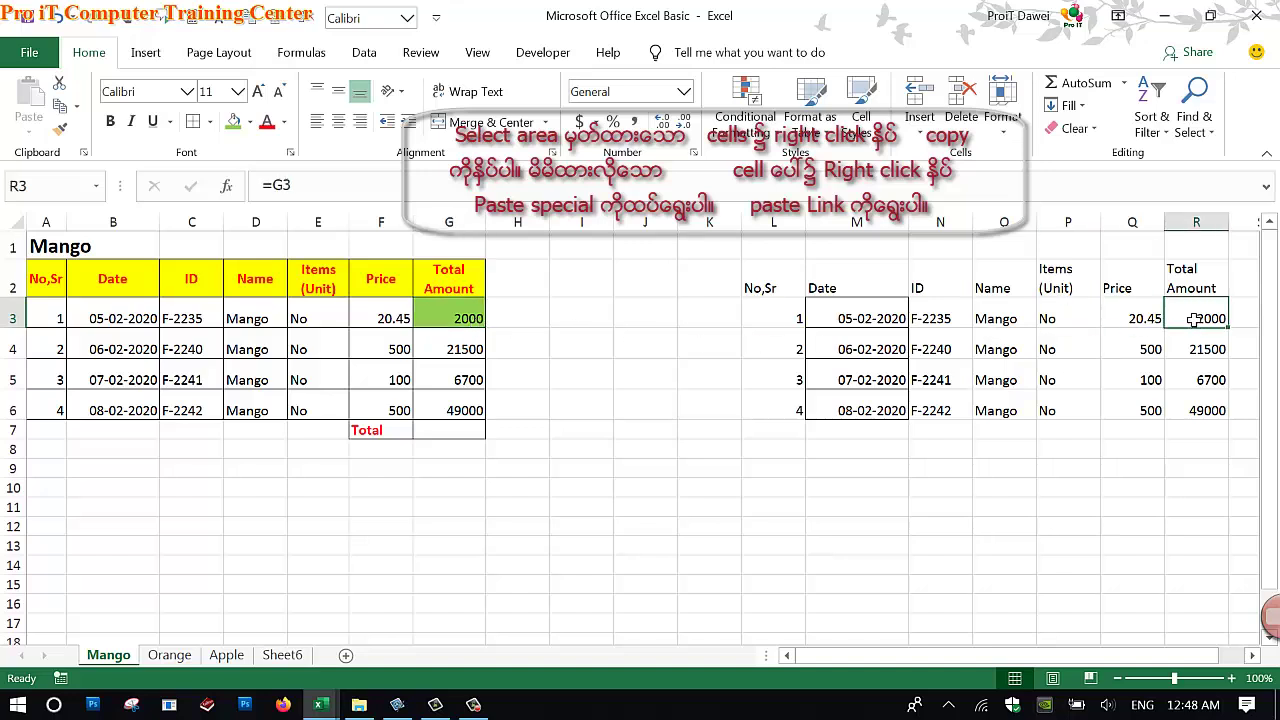
left_click(232, 121)
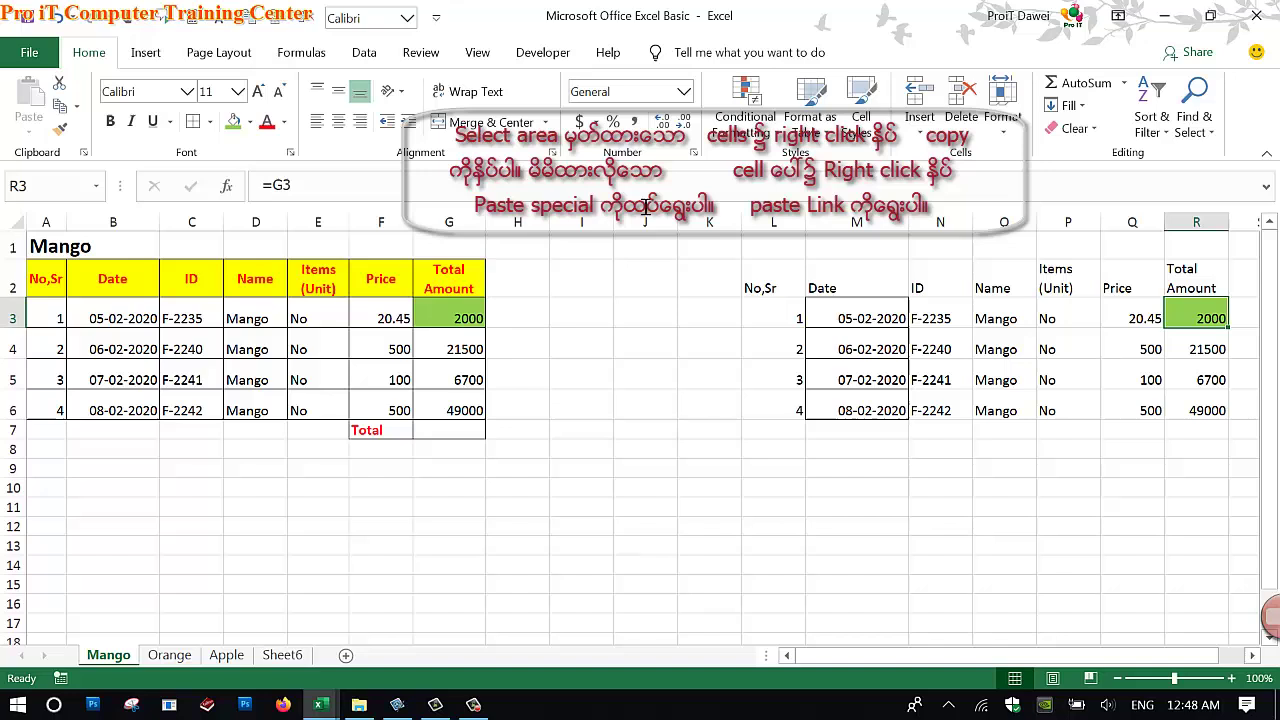
left_click(286, 655)
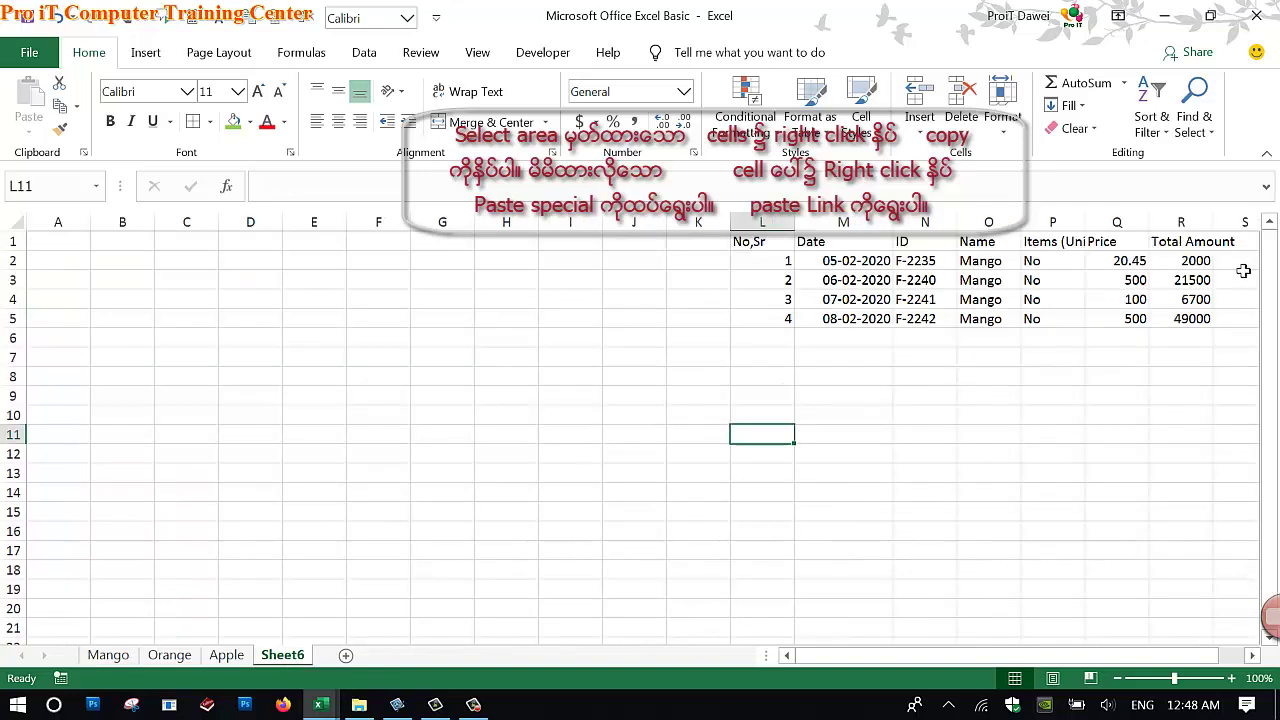
Step: Fill the linked total in R2 green and give every cell of L1:R5 All Borders
left_click(1196, 261)
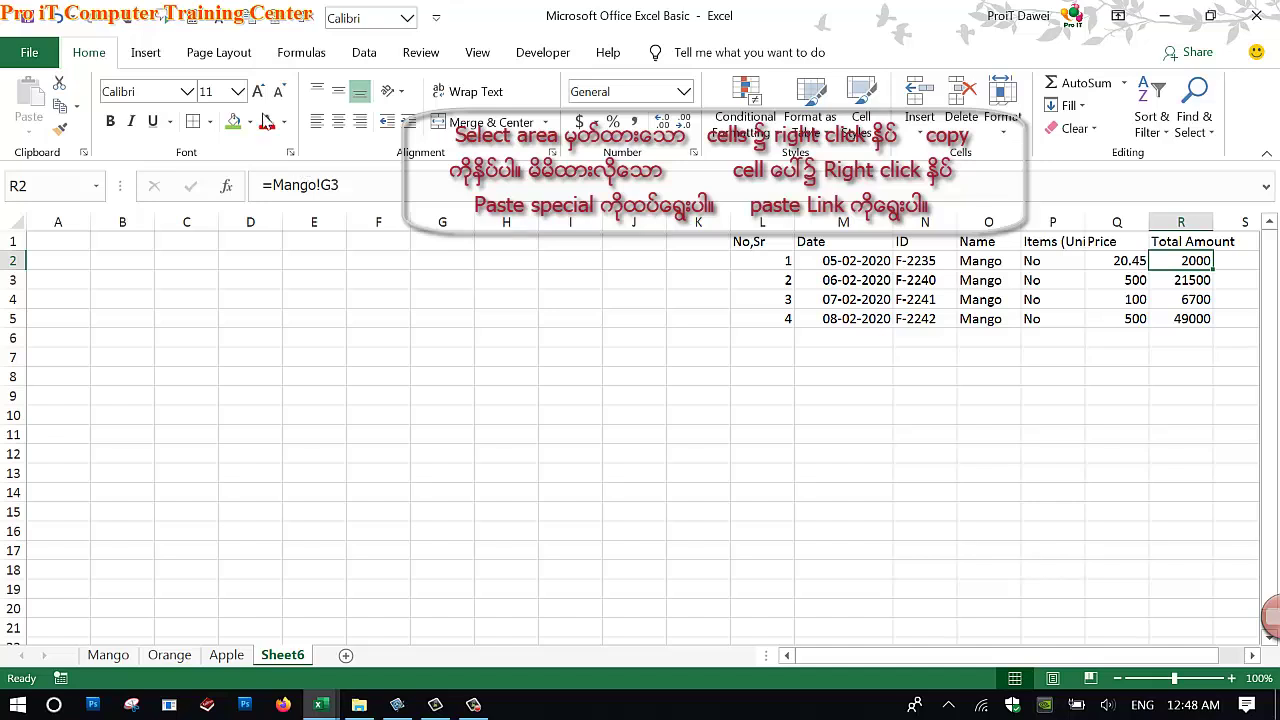
left_click(232, 121)
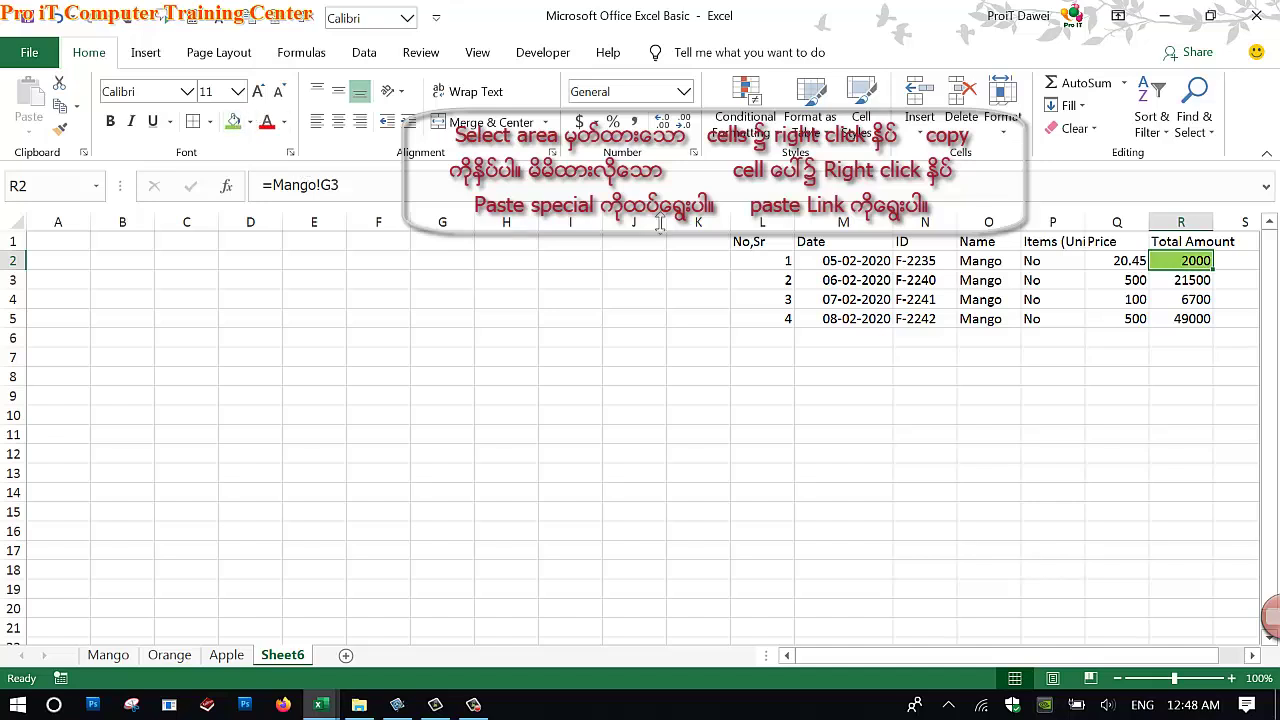
left_click(764, 249)
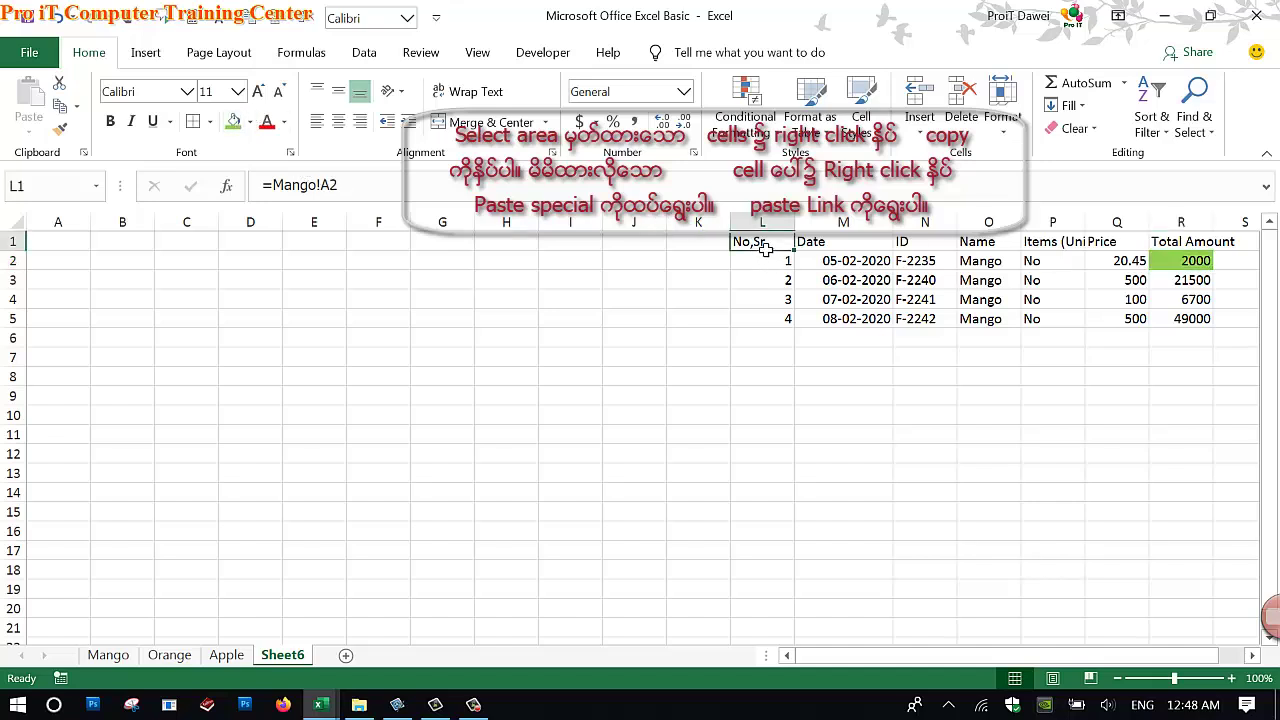
left_click_drag(764, 249, 1190, 340)
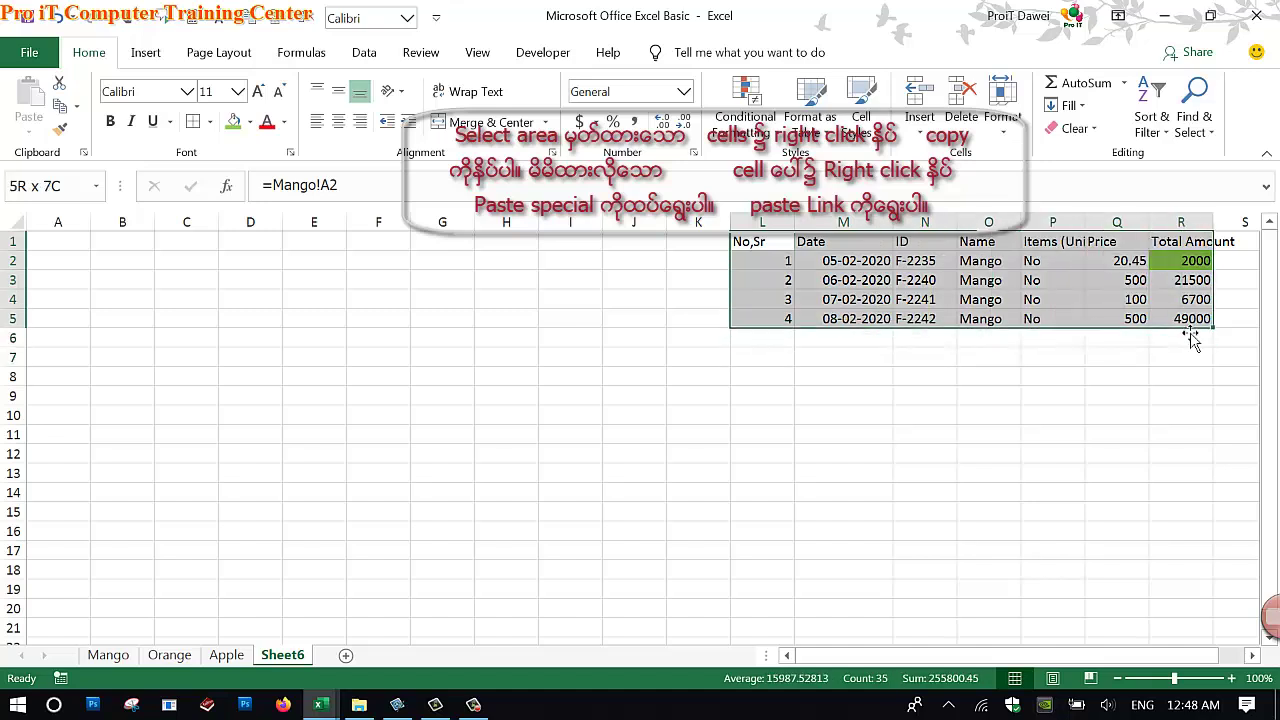
left_click(203, 121)
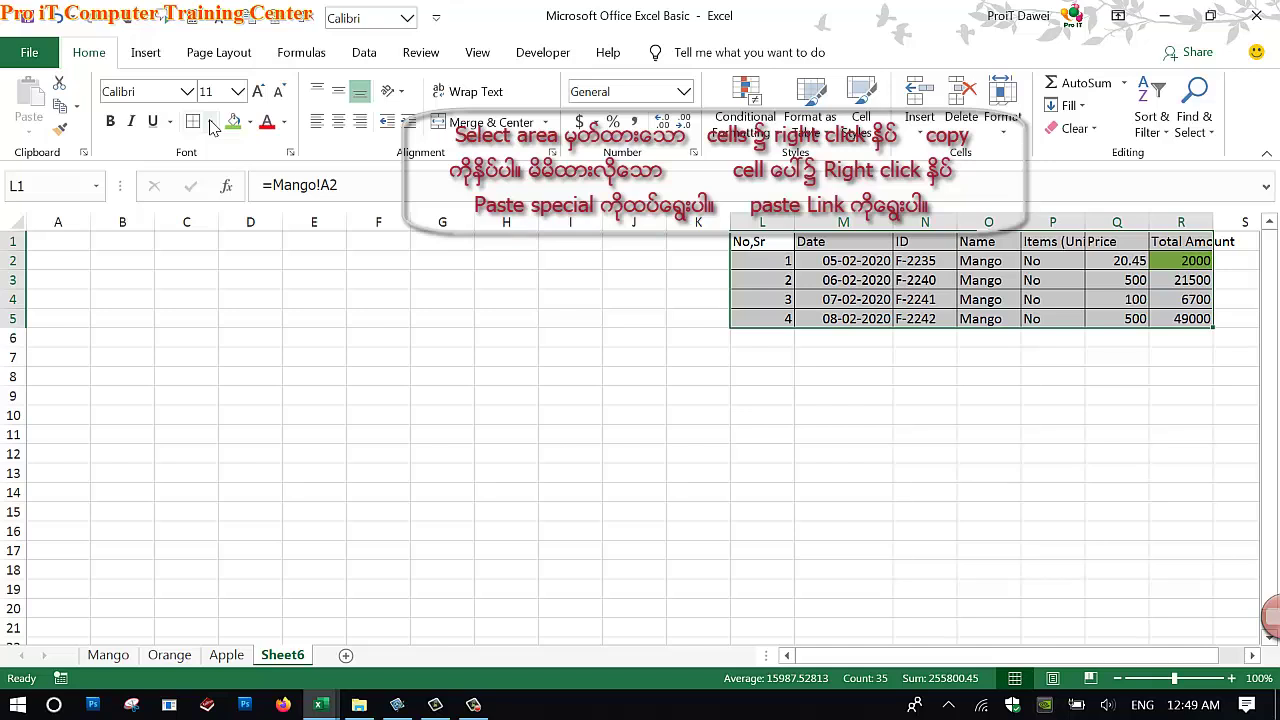
left_click(210, 121)
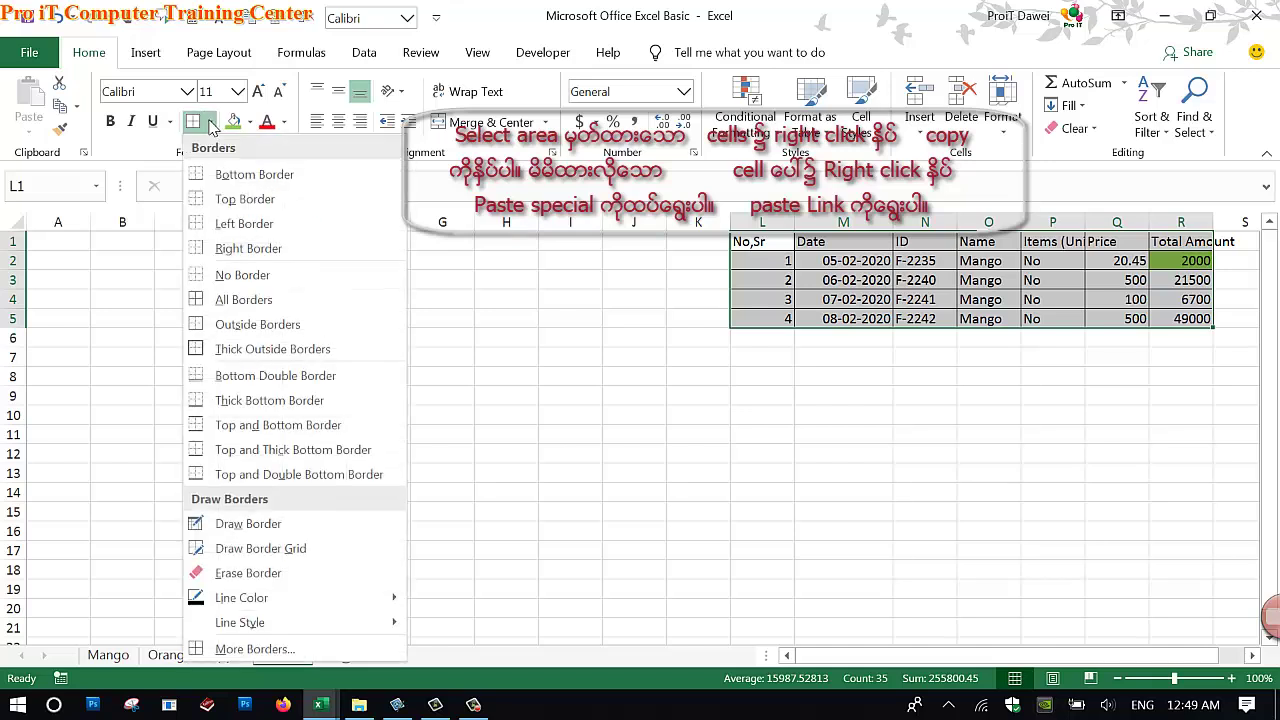
left_click(237, 300)
left_click(404, 413)
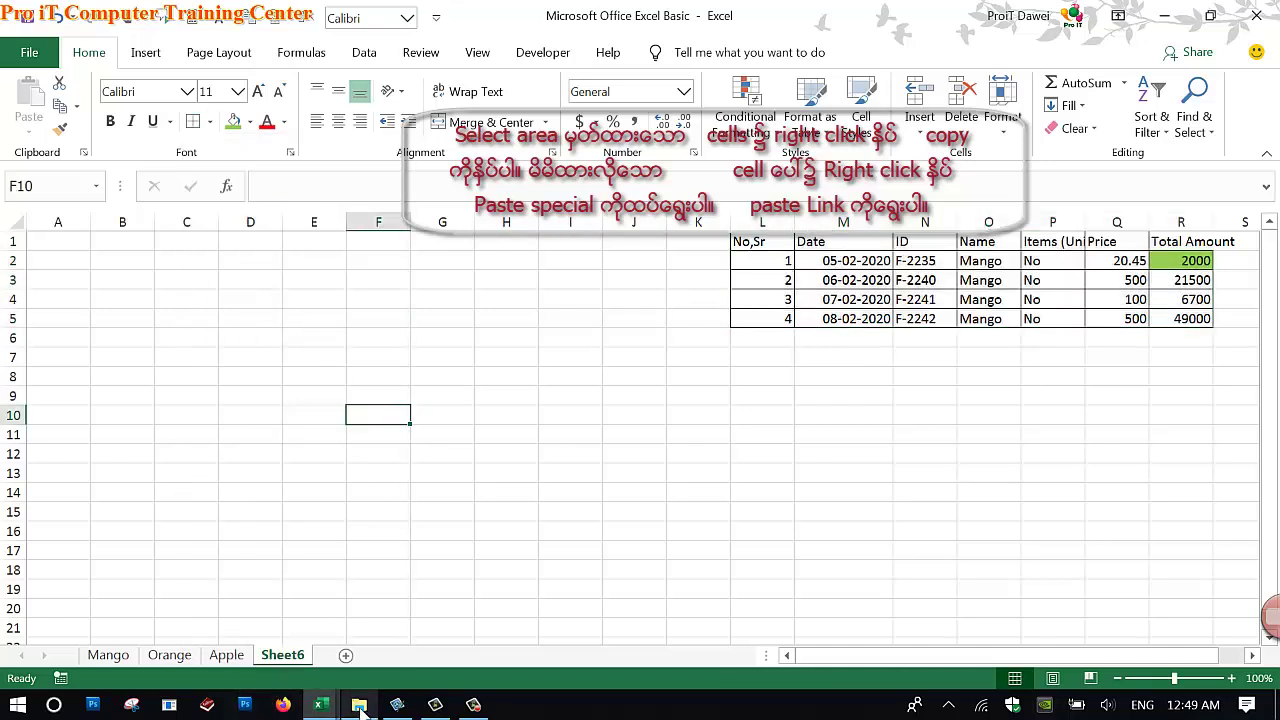
left_click(320, 705)
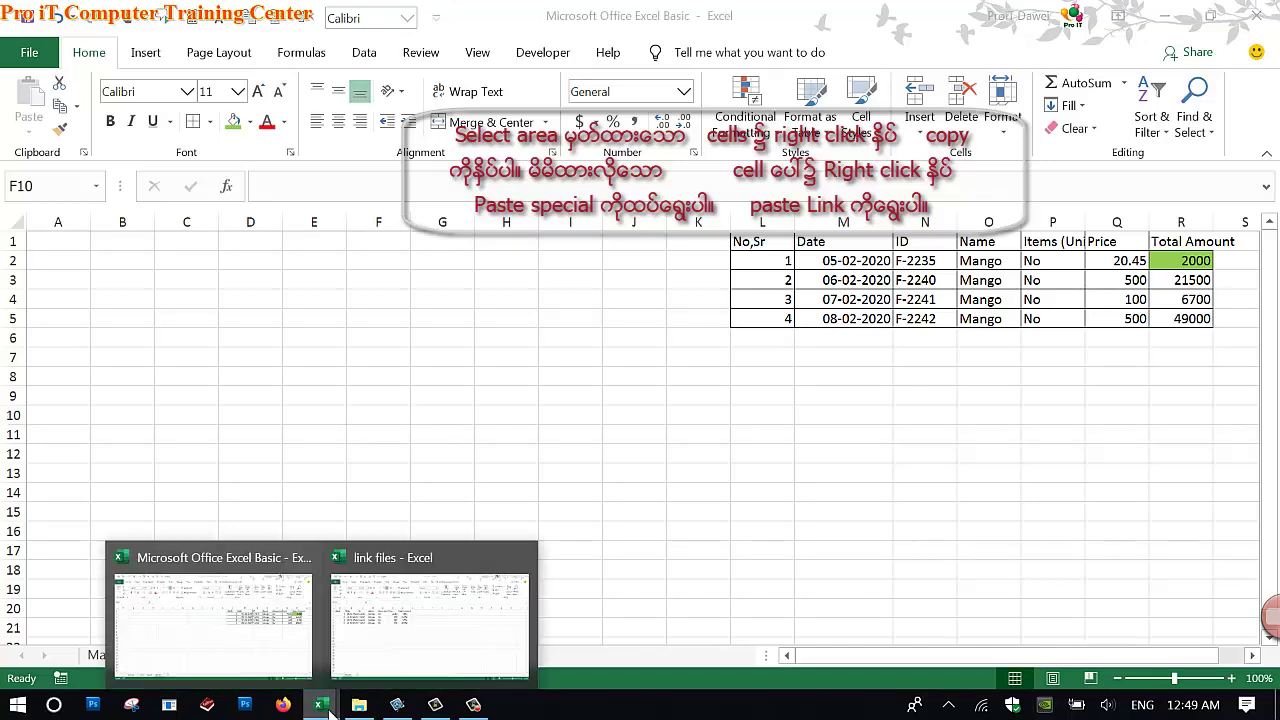
Step: In the link files workbook, apply All Borders to the table A1:G6
left_click(362, 610)
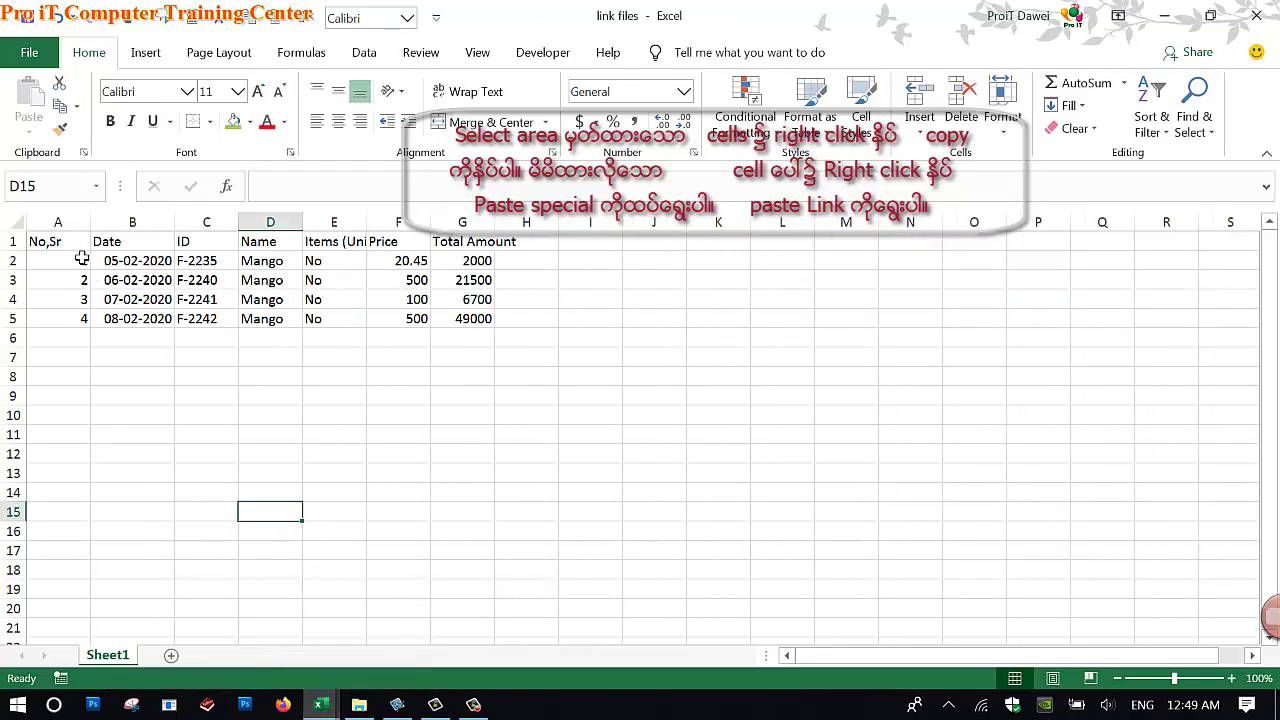
left_click_drag(78, 245, 490, 340)
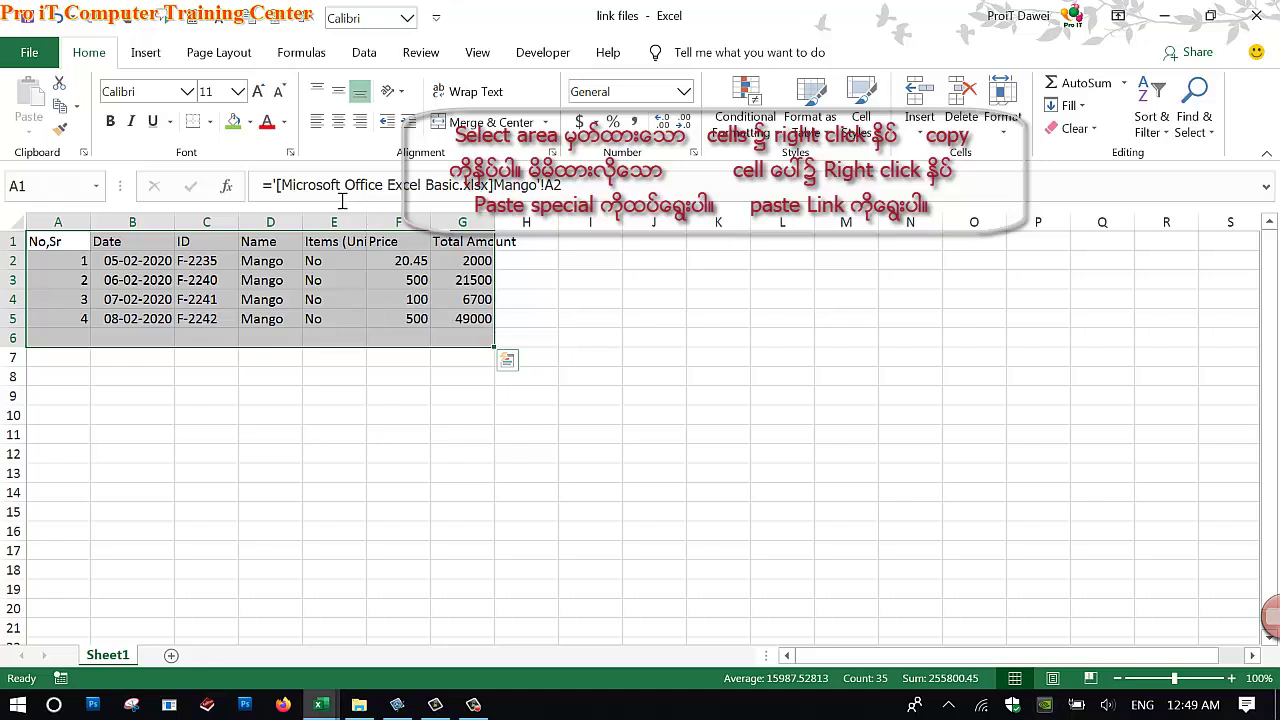
left_click(210, 122)
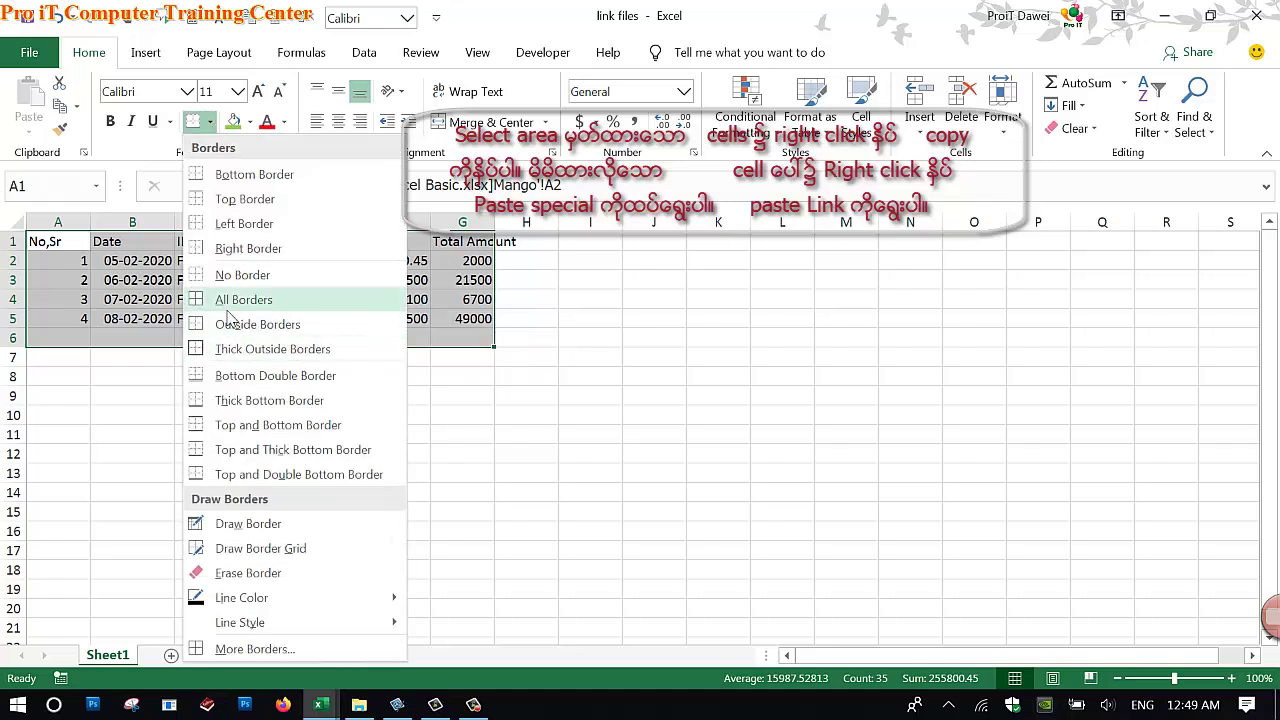
left_click(235, 297)
Step: Fill the 2000 total in G2 green and the header row A1:G1 yellow
left_click(453, 262)
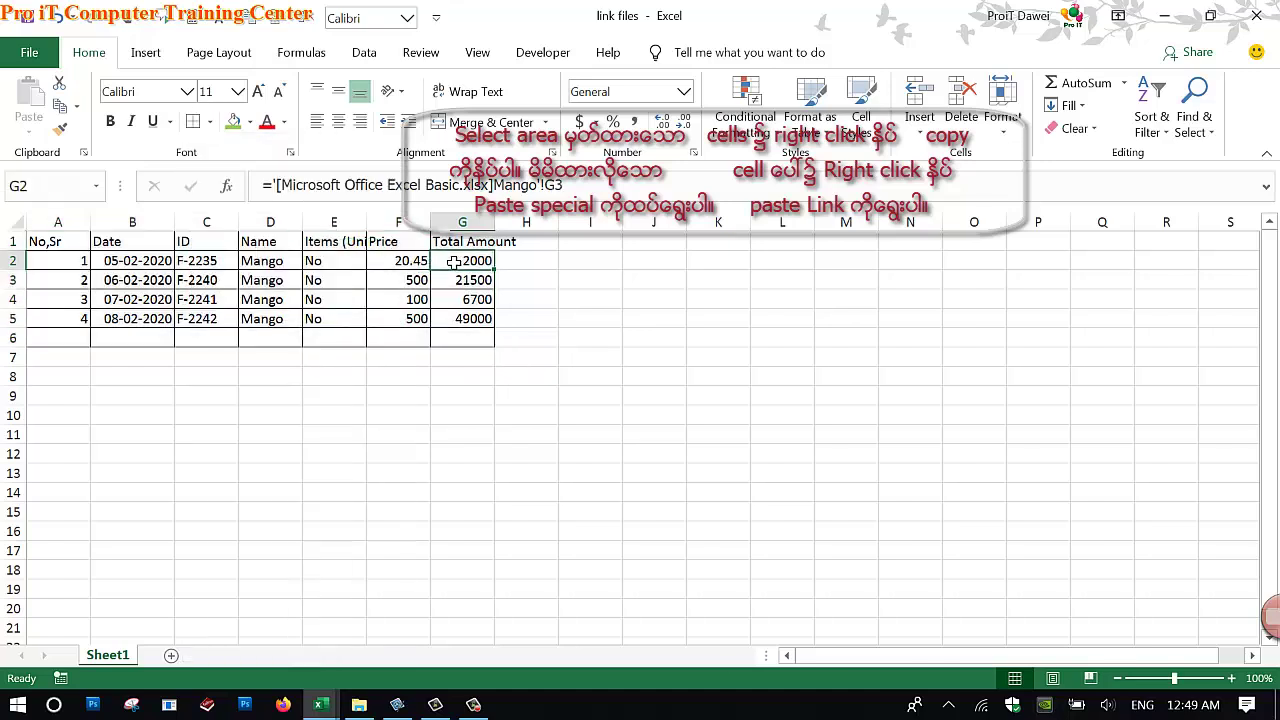
left_click(232, 121)
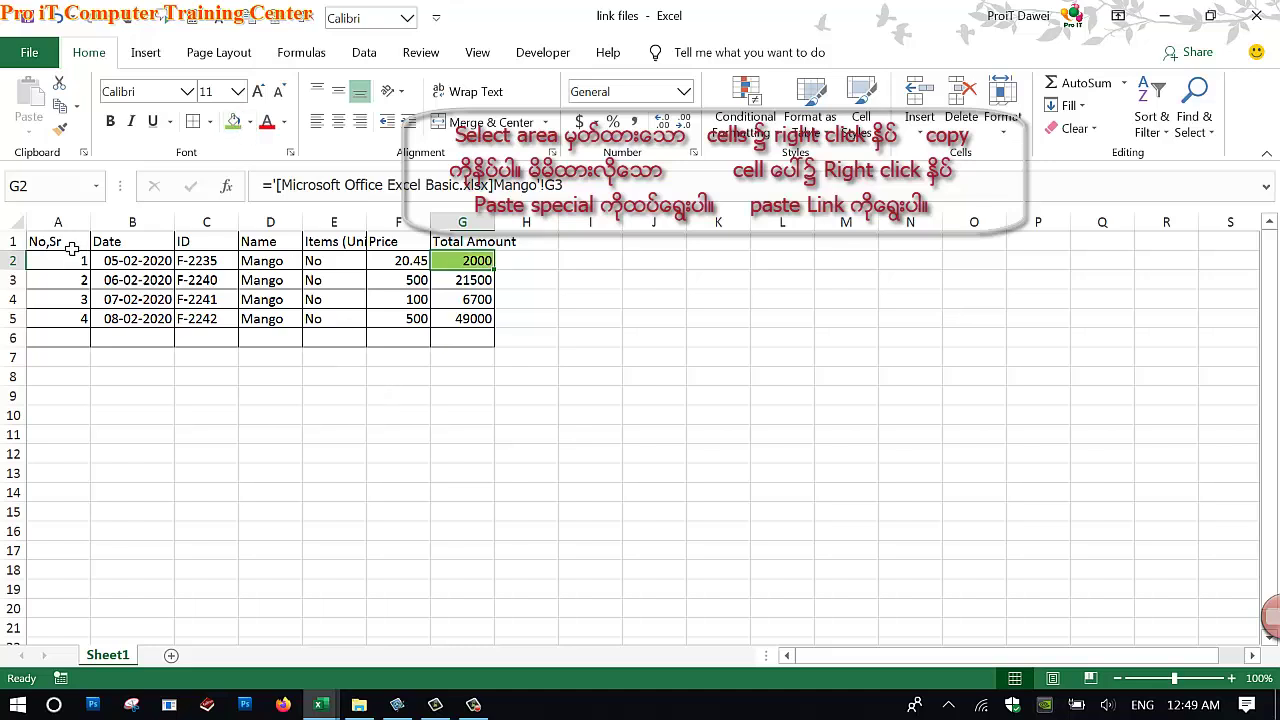
left_click_drag(72, 248, 478, 245)
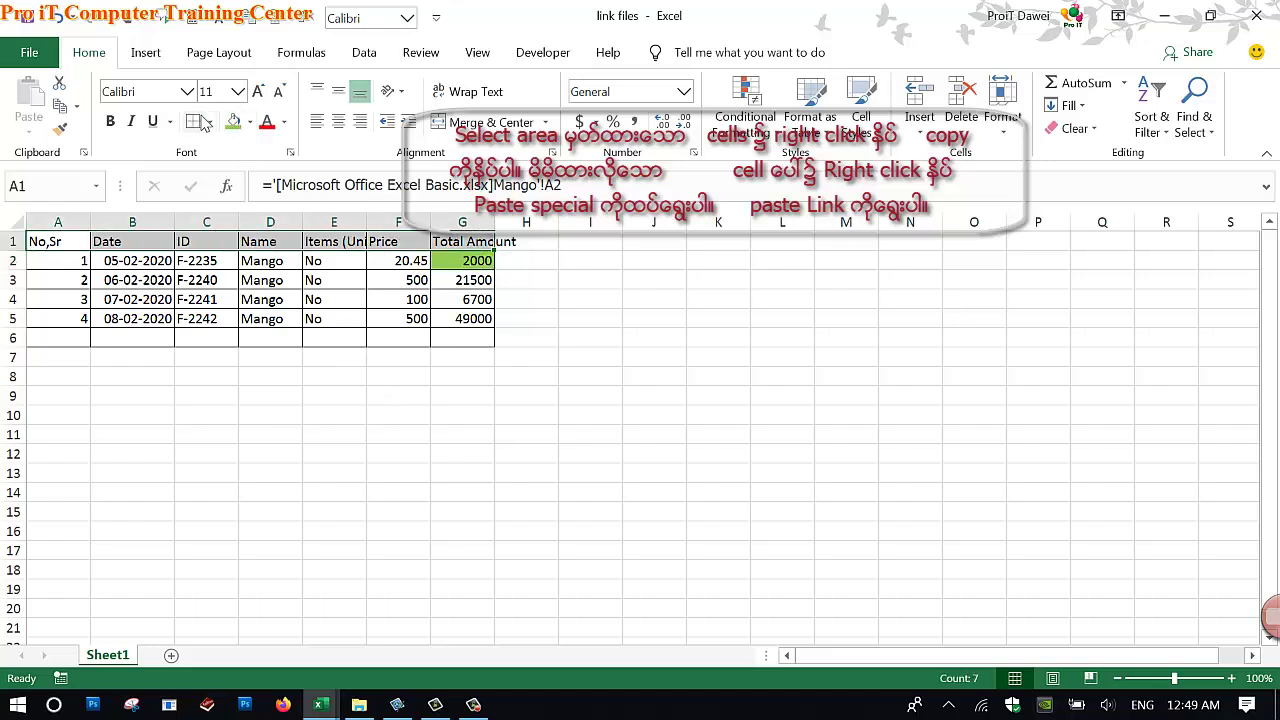
left_click(251, 122)
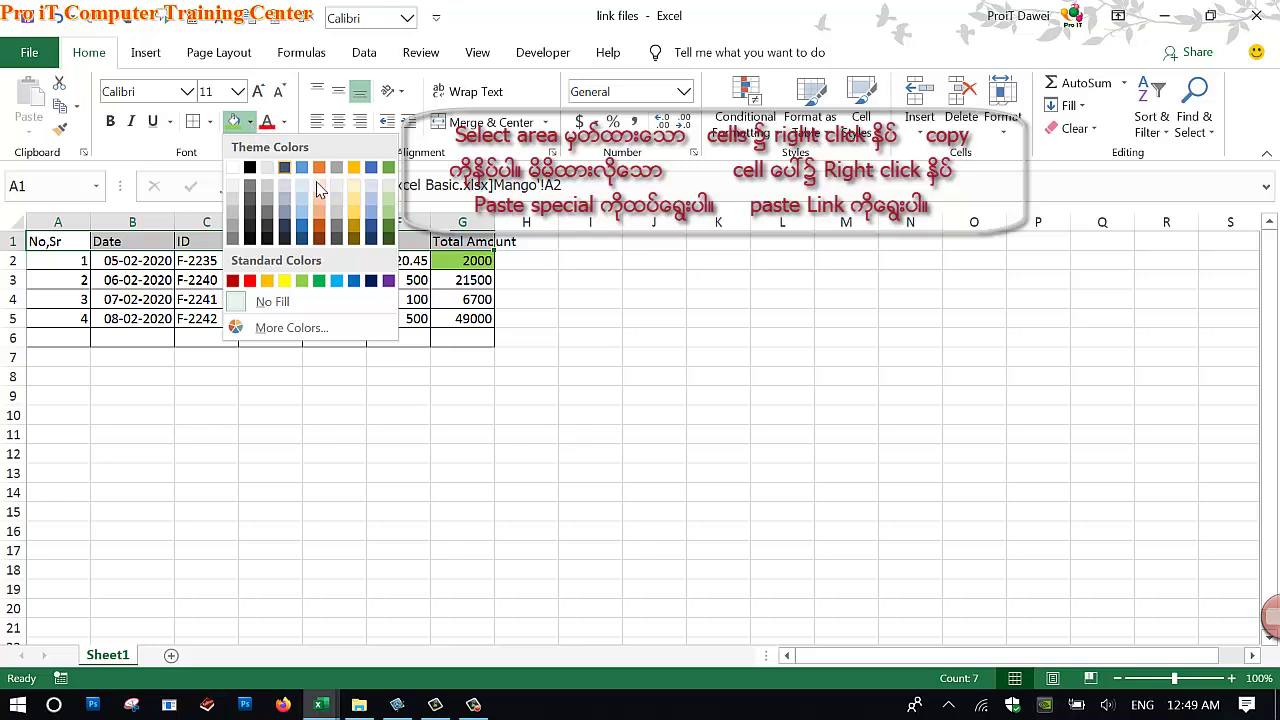
left_click(284, 280)
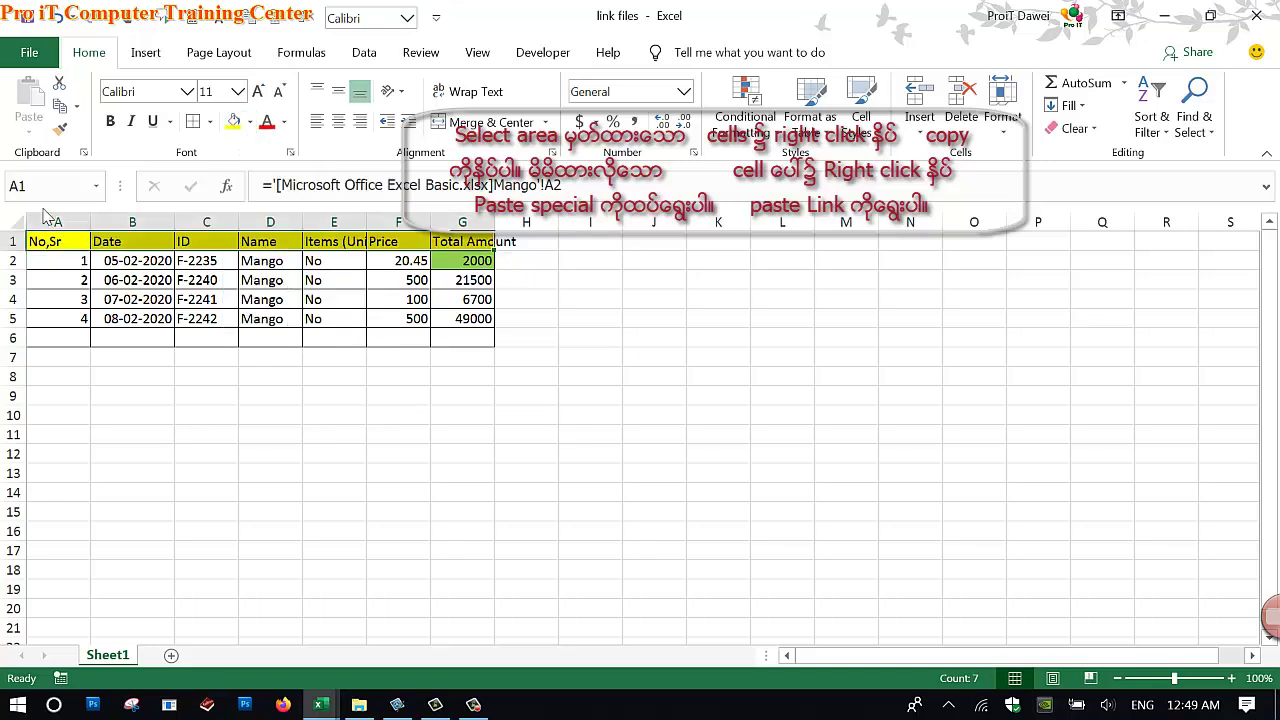
Step: Make header row 1 taller and widen the Total Amount column G
left_click_drag(14, 251, 14, 261)
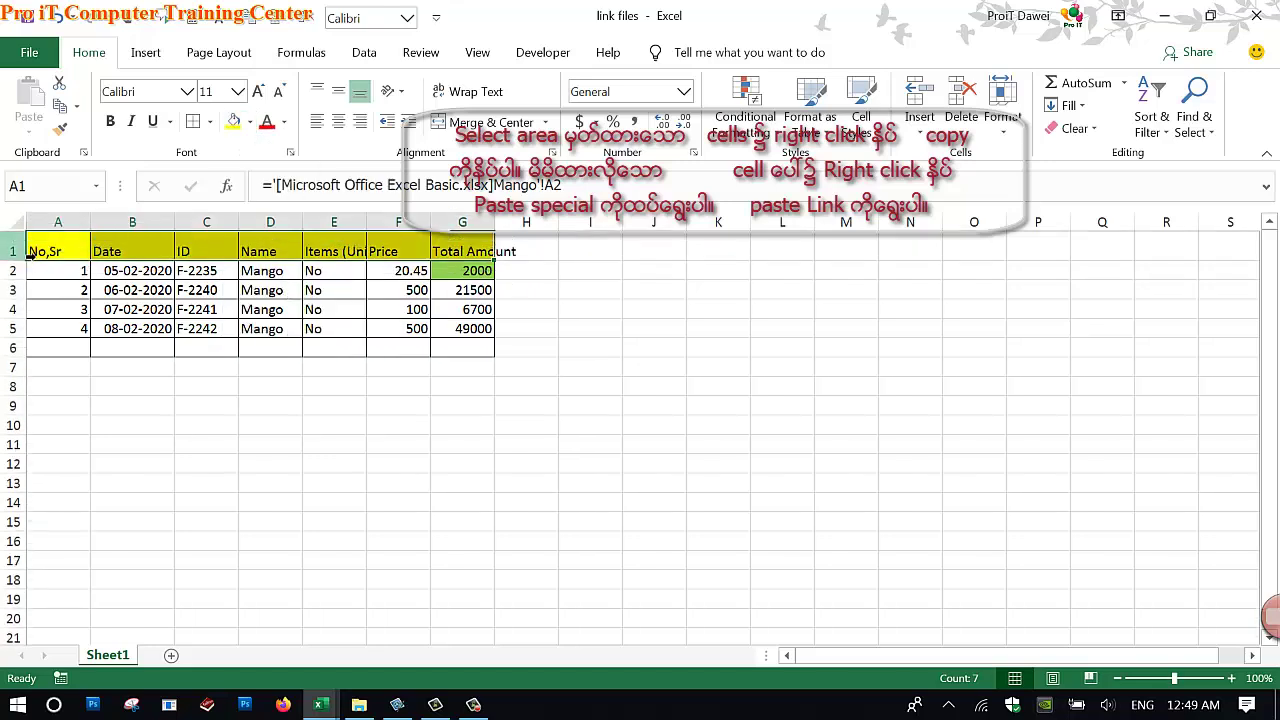
left_click(334, 386)
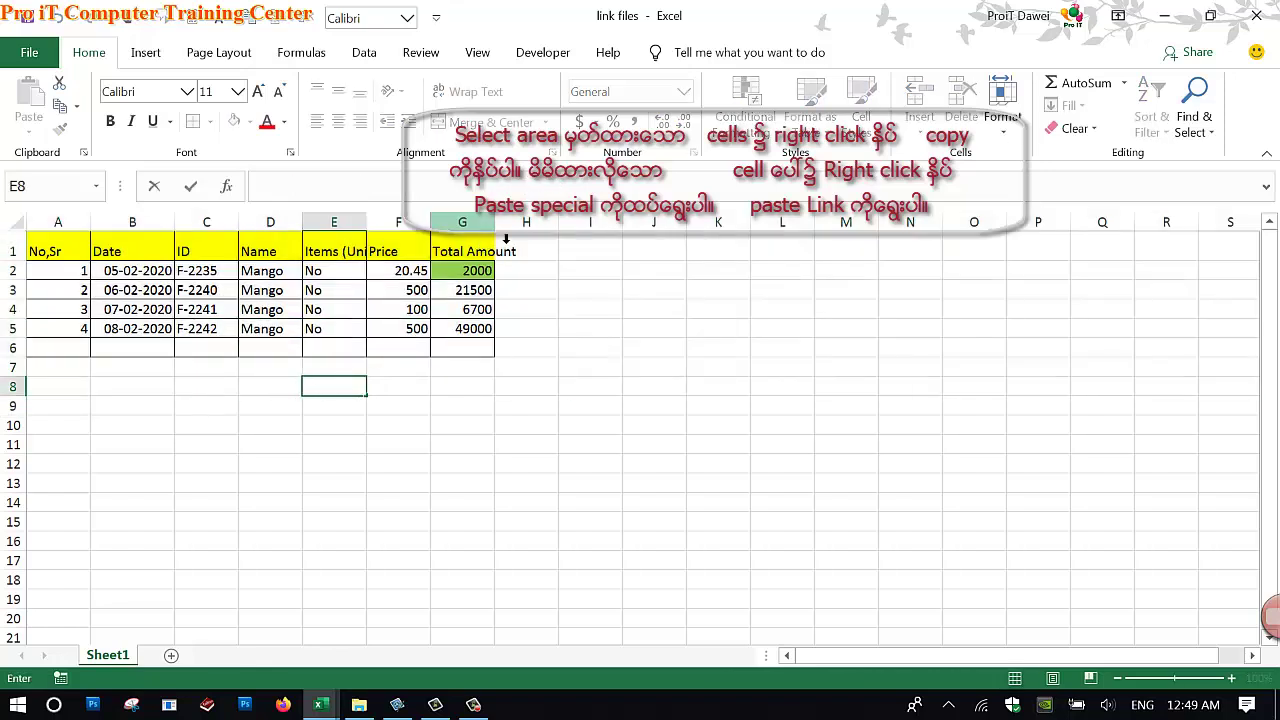
left_click(470, 222)
mouse_move(494, 225)
left_mouse_down()
mouse_move(538, 235)
mouse_move(505, 279)
left_mouse_up()
left_click(505, 281)
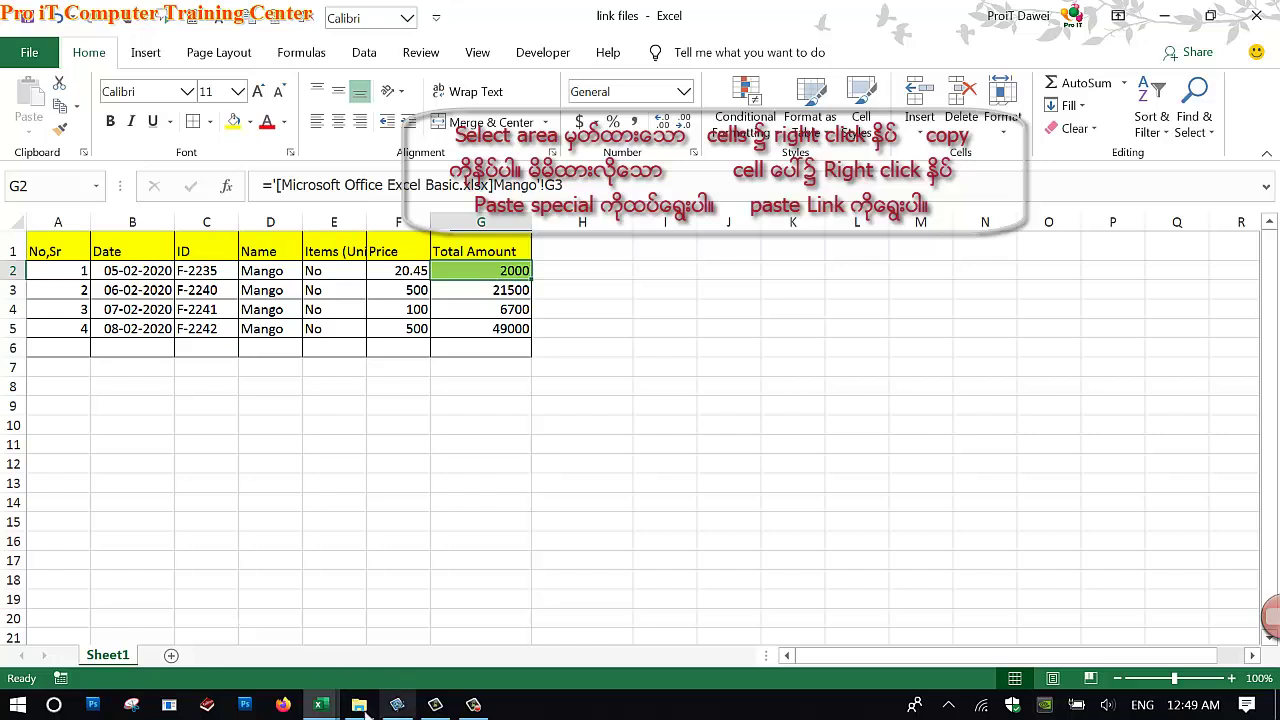
left_click(320, 705)
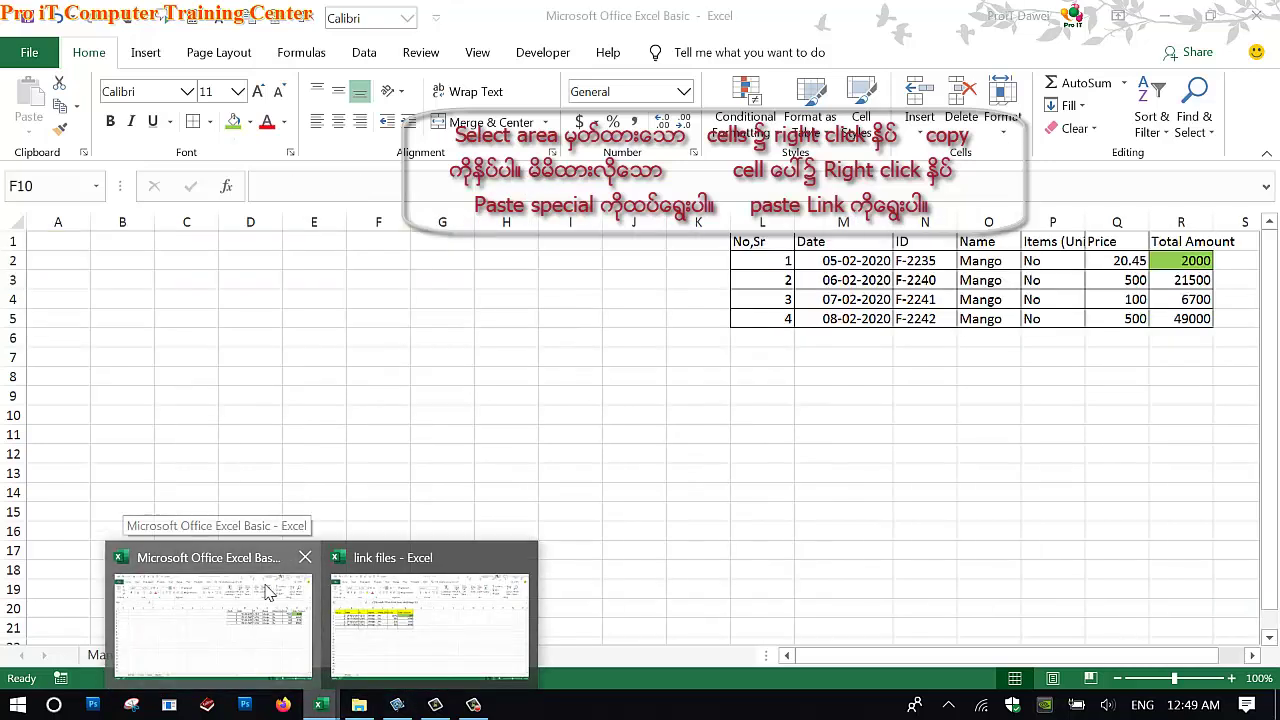
Step: On the Mango sheet of Excel Basic, make the 2000 total in G3 bold
left_click(265, 593)
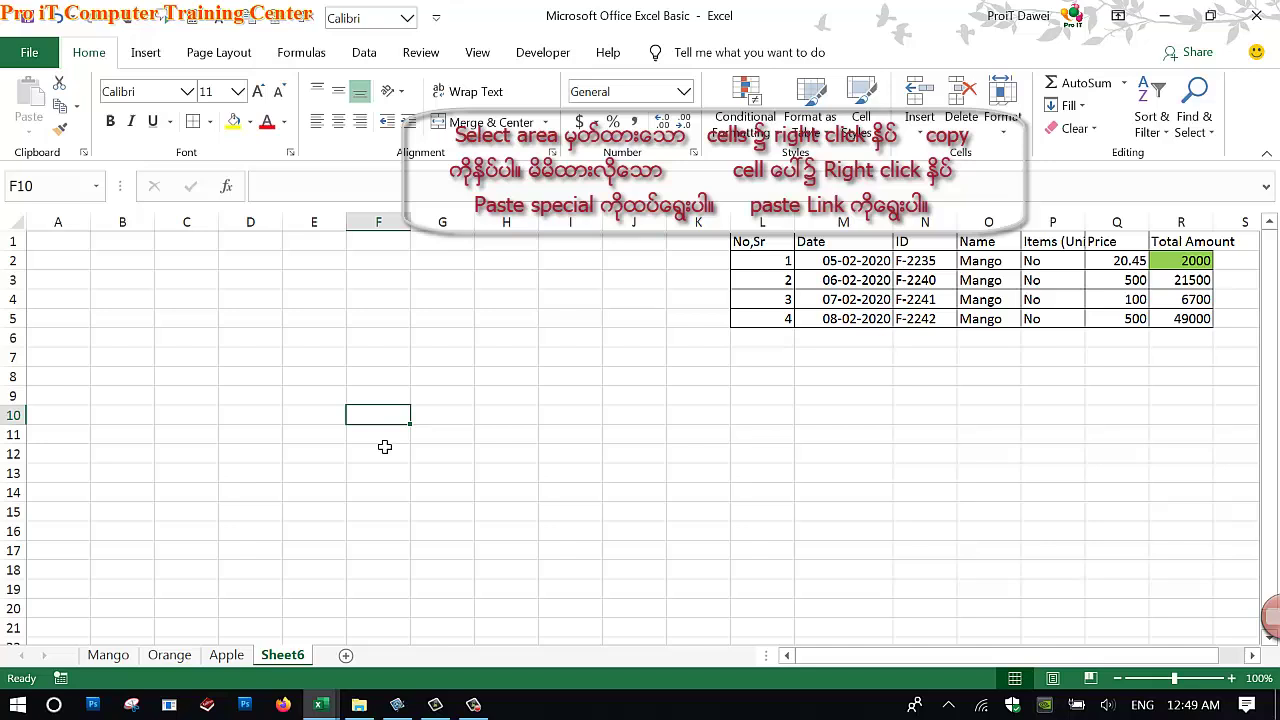
left_click(117, 655)
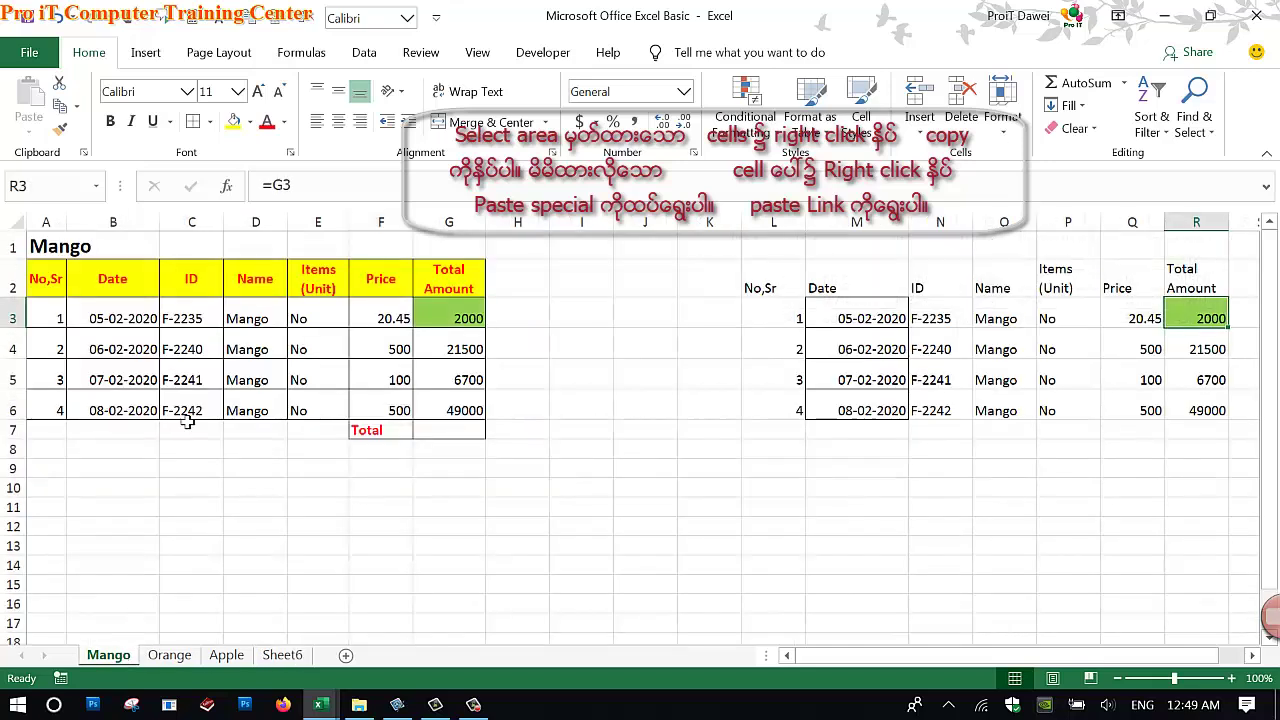
left_click(454, 324)
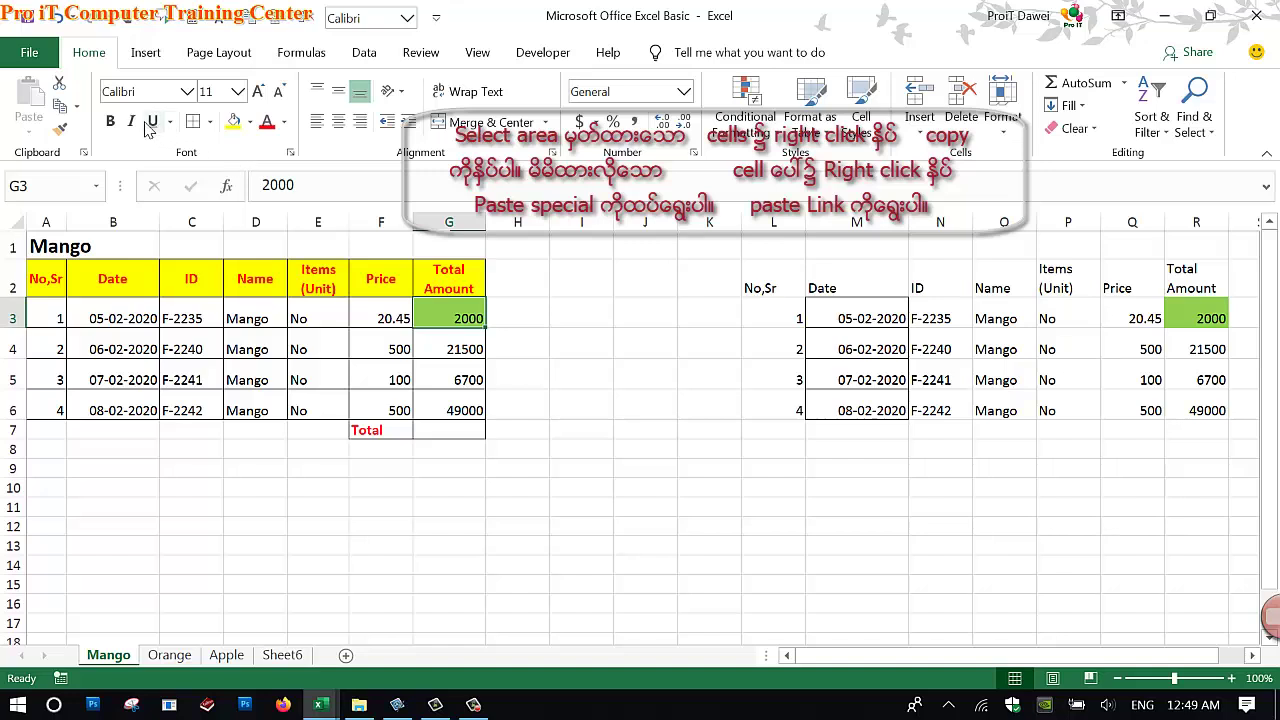
left_click(110, 120)
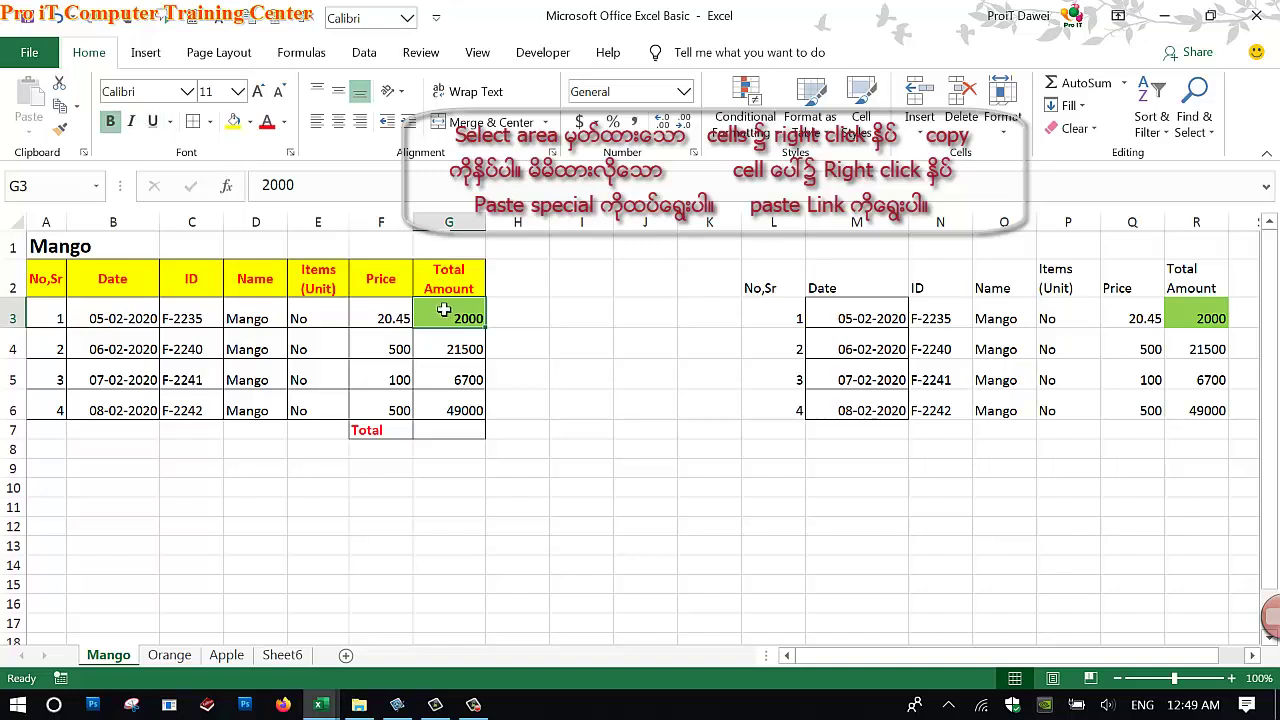
left_click_drag(294, 188, 265, 195)
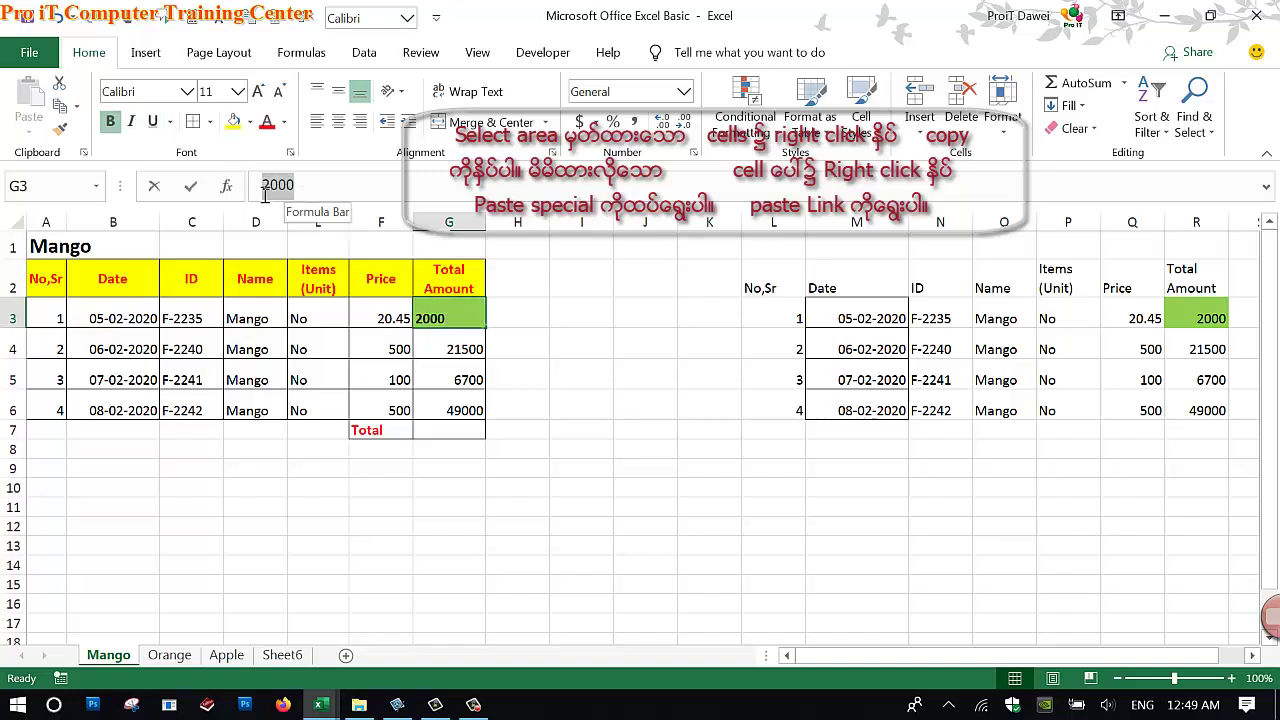
left_click(457, 325)
Step: Check that the linked total in R3 holds the formula =G3
left_click(1058, 326)
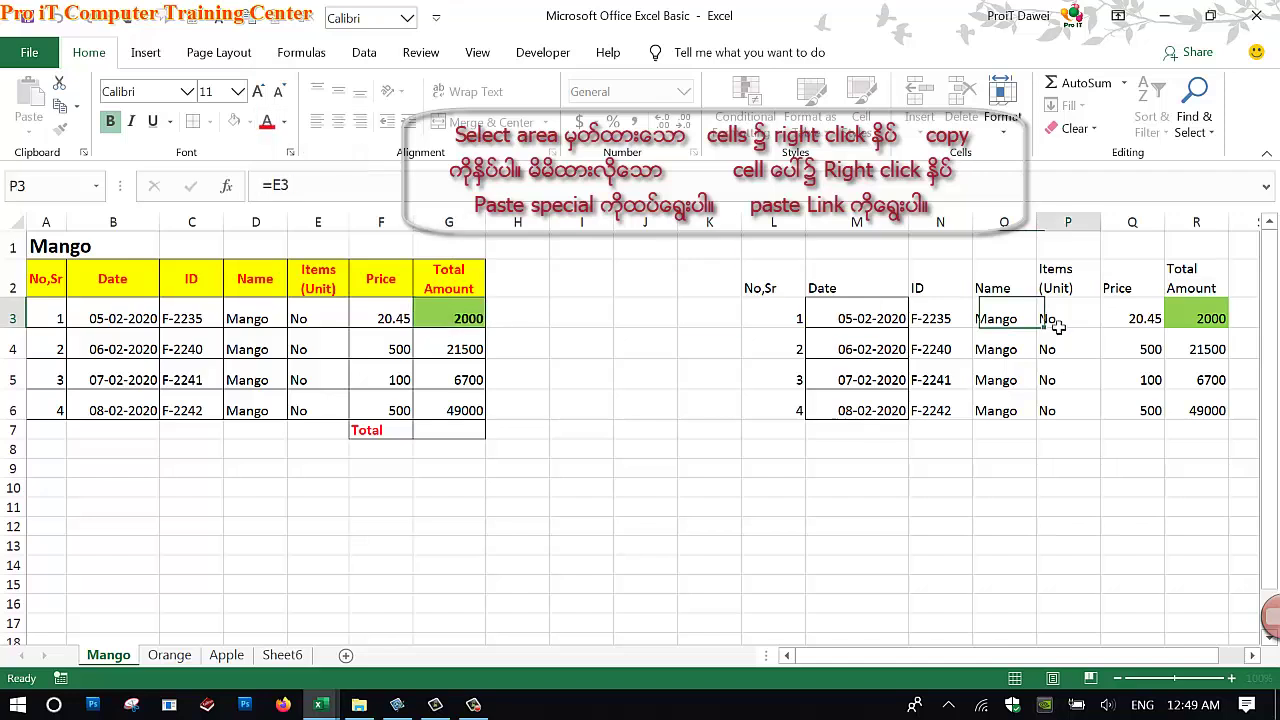
left_click(1212, 320)
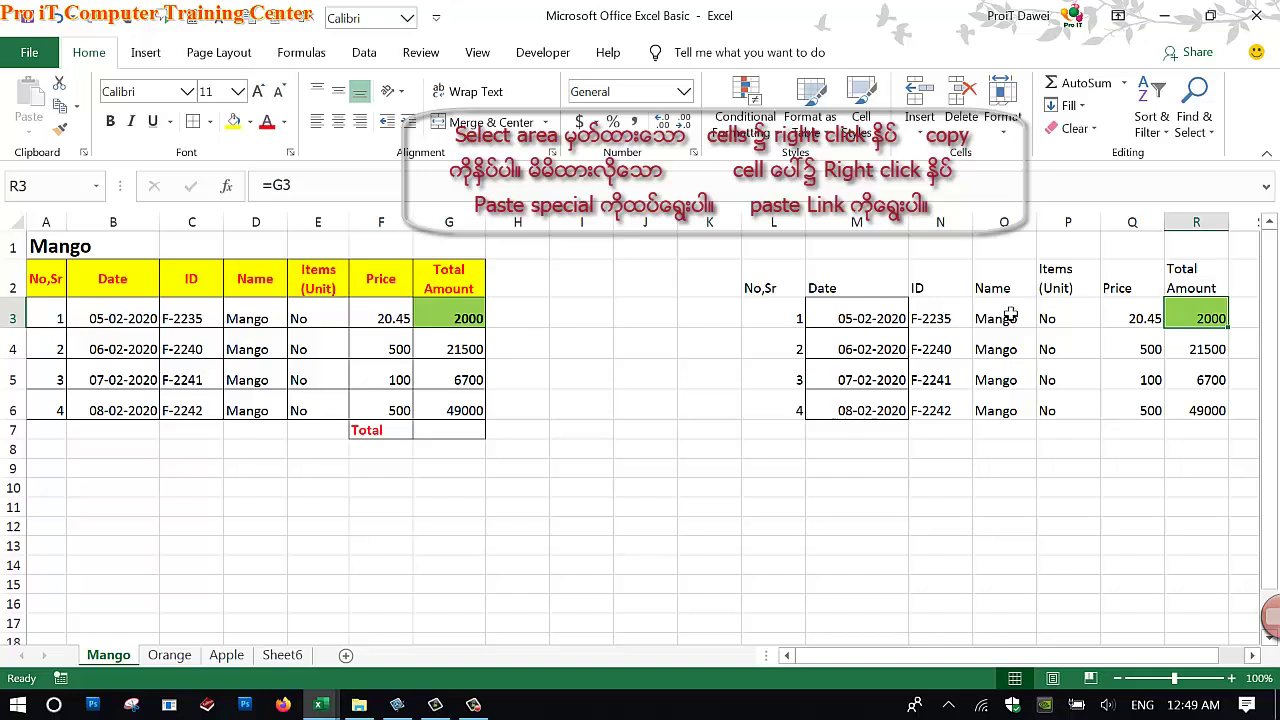
left_click_drag(1005, 318, 1000, 412)
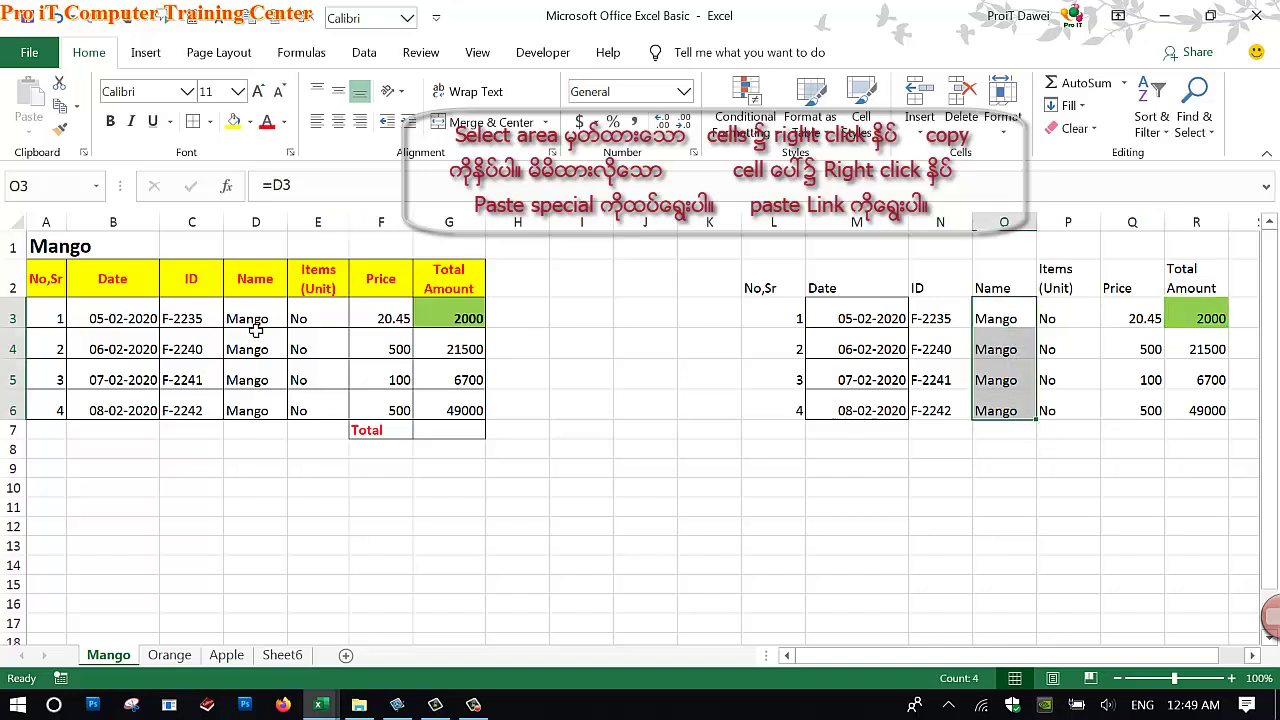
left_click_drag(255, 328, 265, 410)
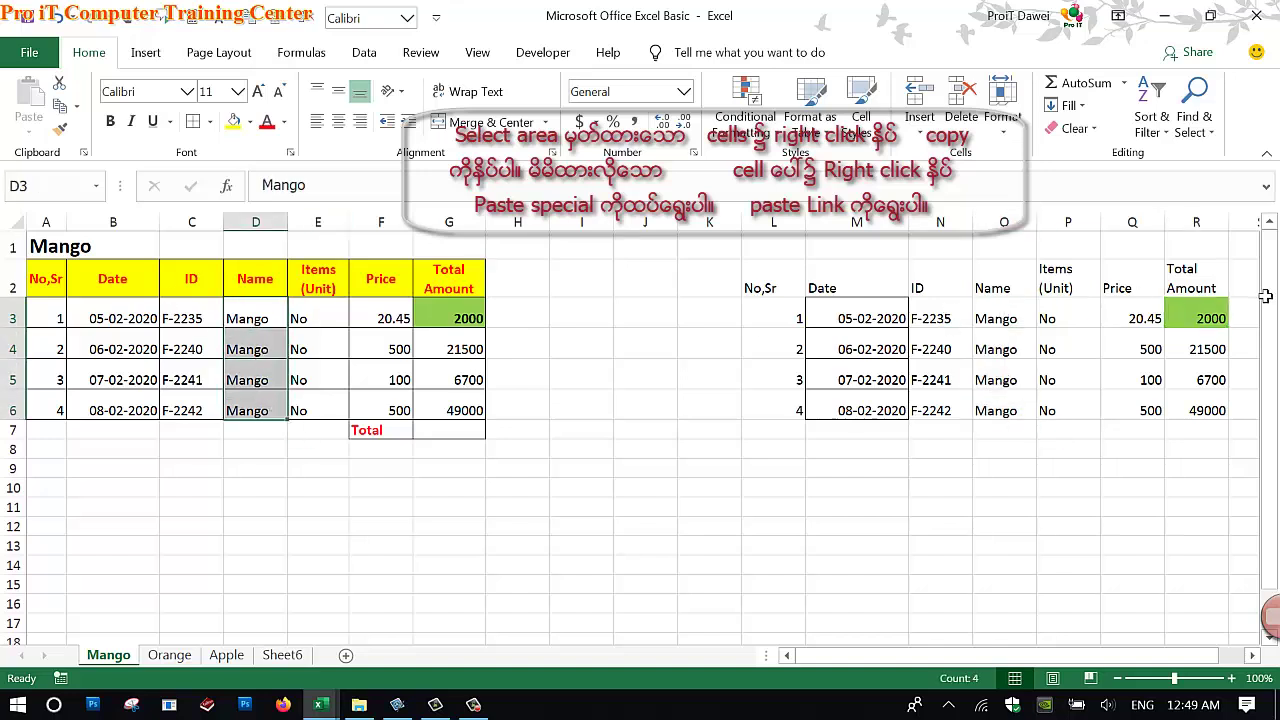
left_click(1203, 322)
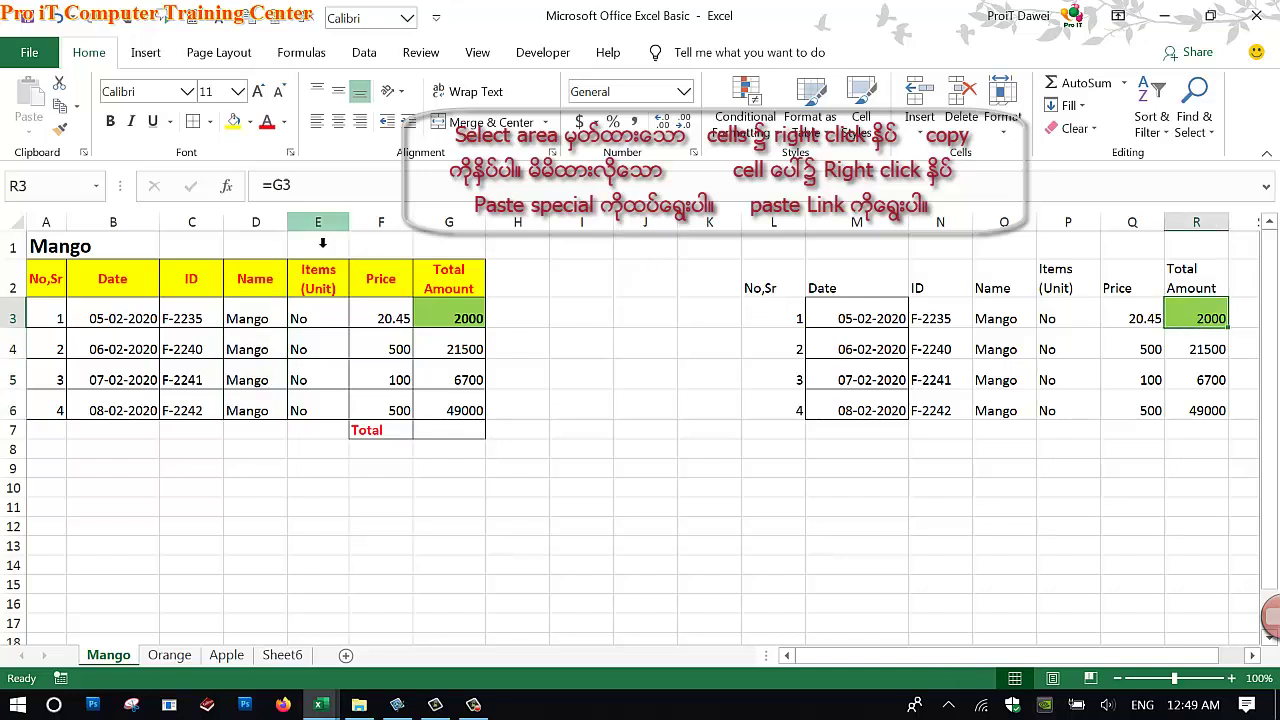
left_click(320, 196)
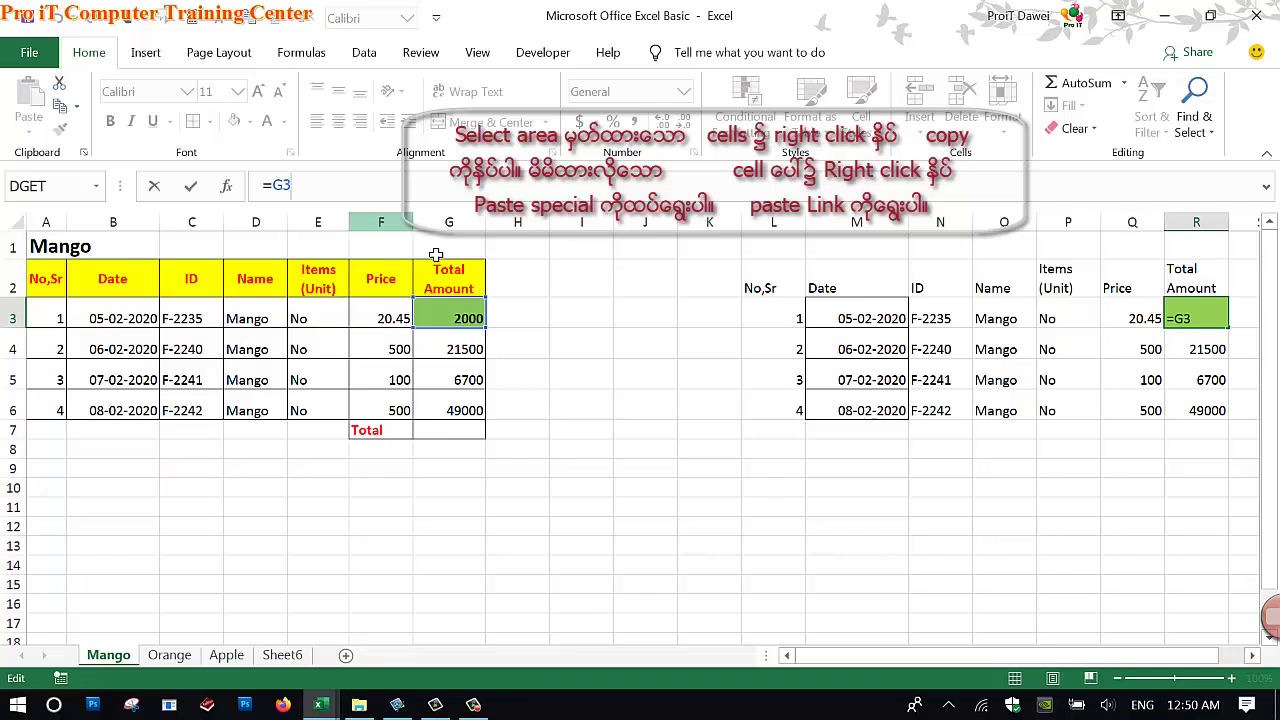
key("Escape")
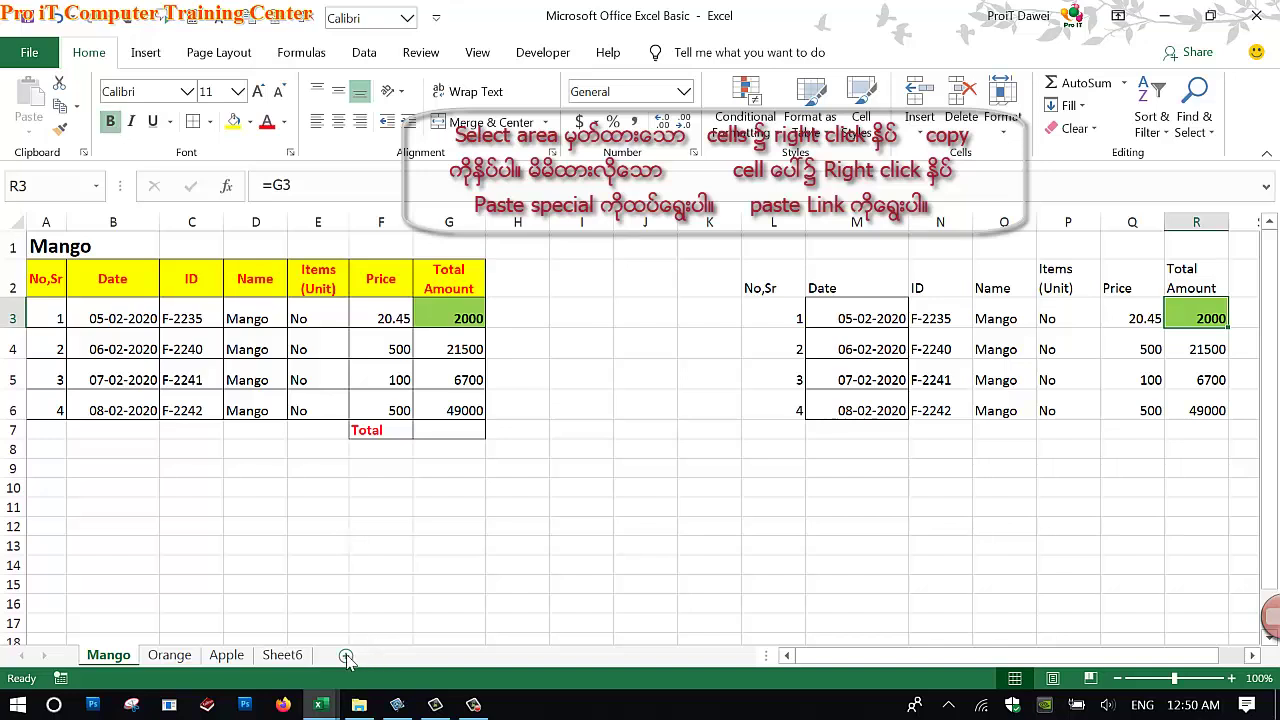
Step: On Sheet6, bold the linked 2000 total in R2 and confirm its formula is =Mango!G3
left_click(284, 655)
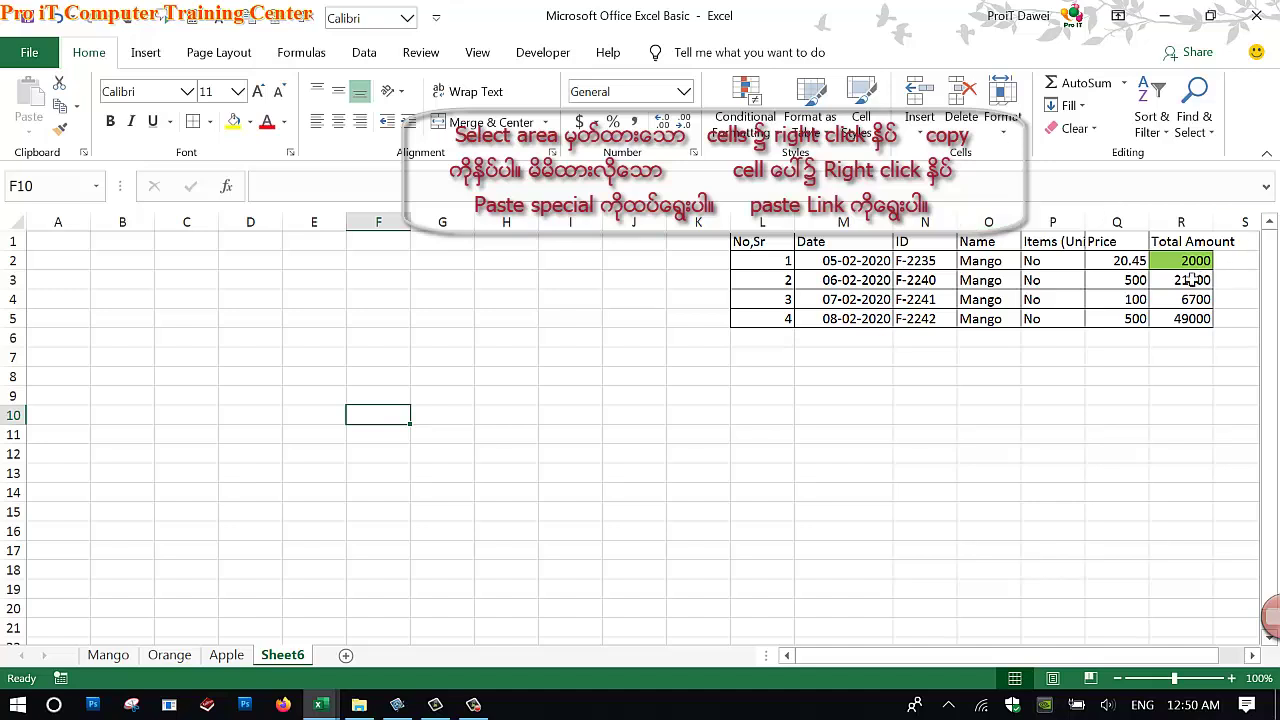
left_click_drag(1000, 261, 995, 320)
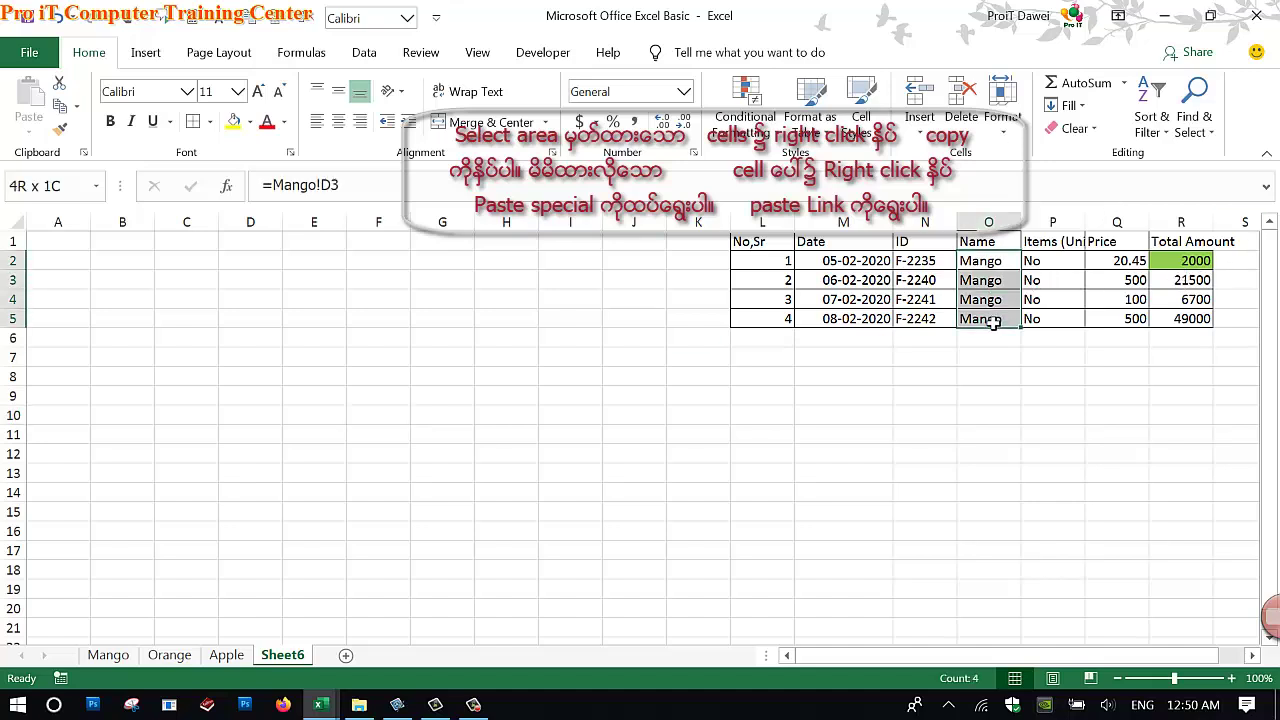
left_click(1169, 266)
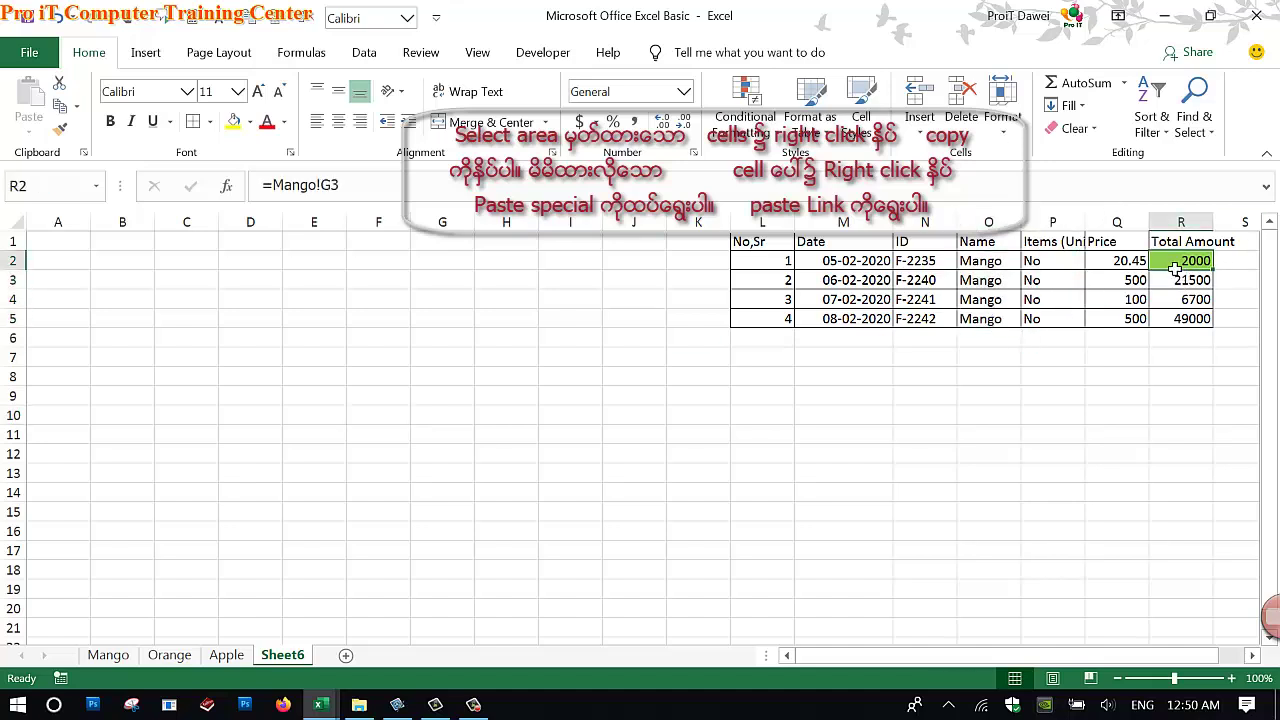
left_click(110, 121)
left_click(353, 196)
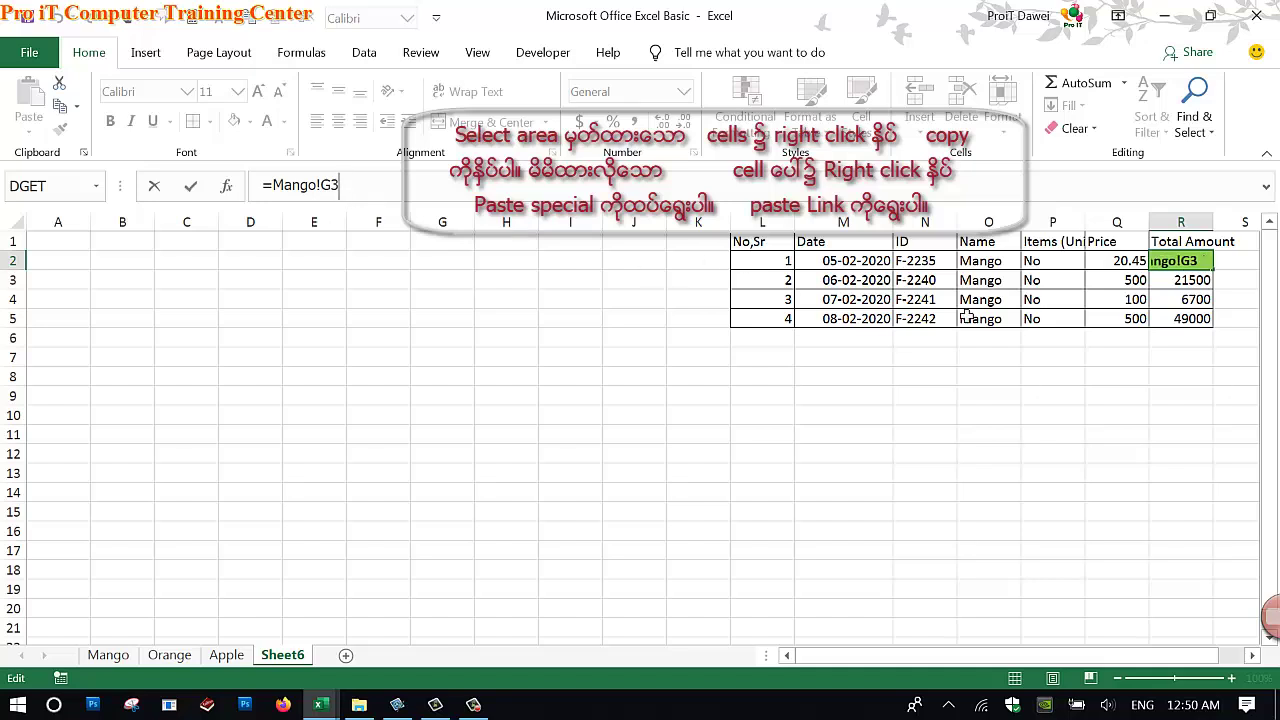
key("Return")
left_click_drag(912, 290, 1050, 318)
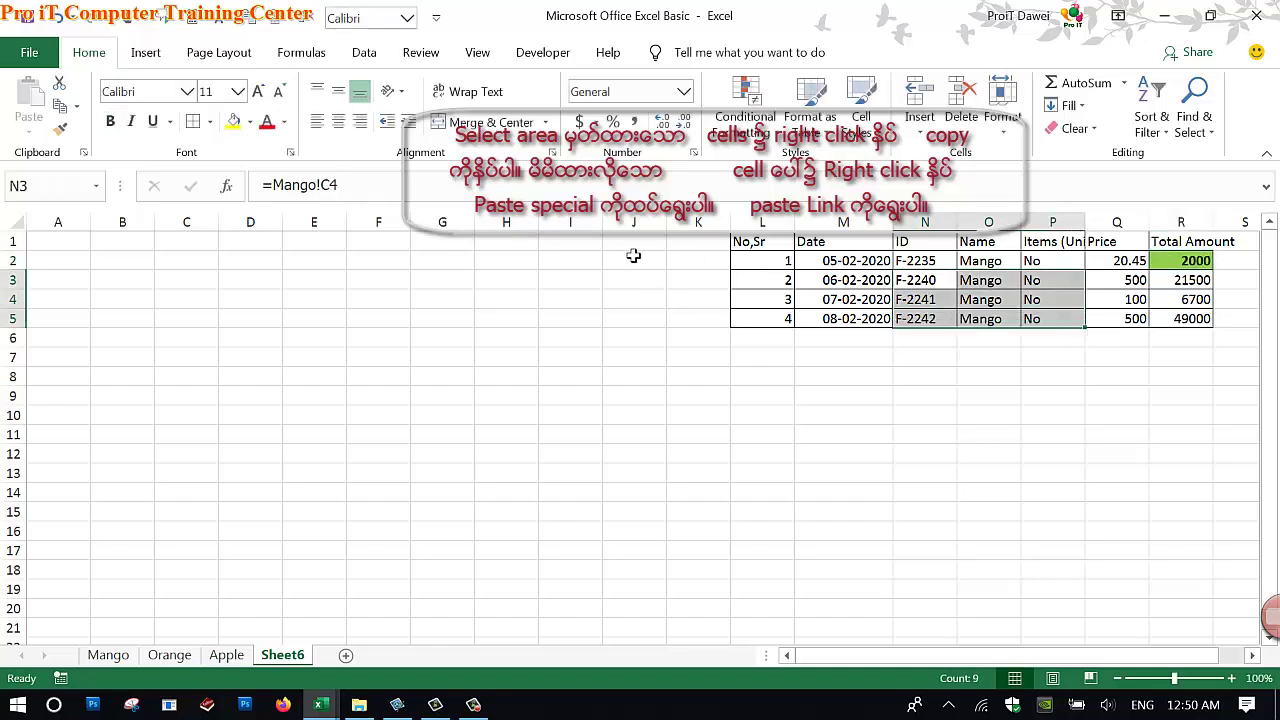
left_click(640, 300)
left_click(1165, 270)
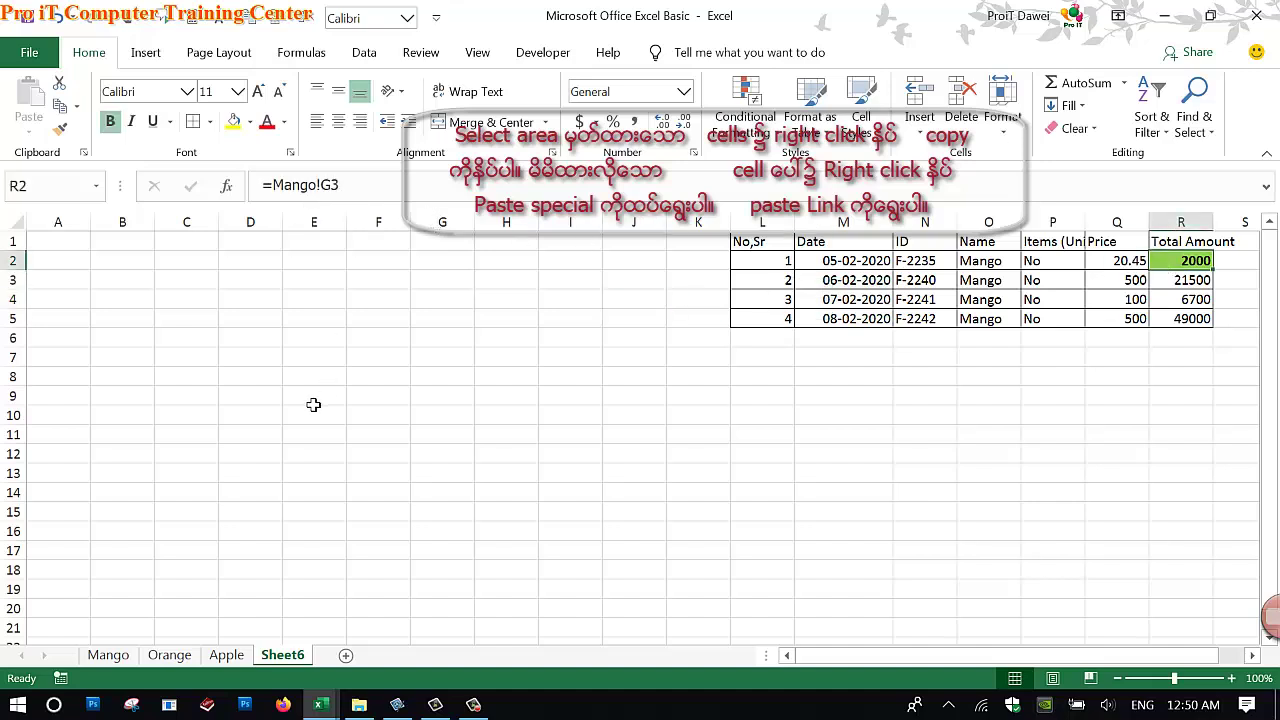
Step: Select the Mango total in G3, return to Sheet6, then bring up the link files workbook
left_click(110, 656)
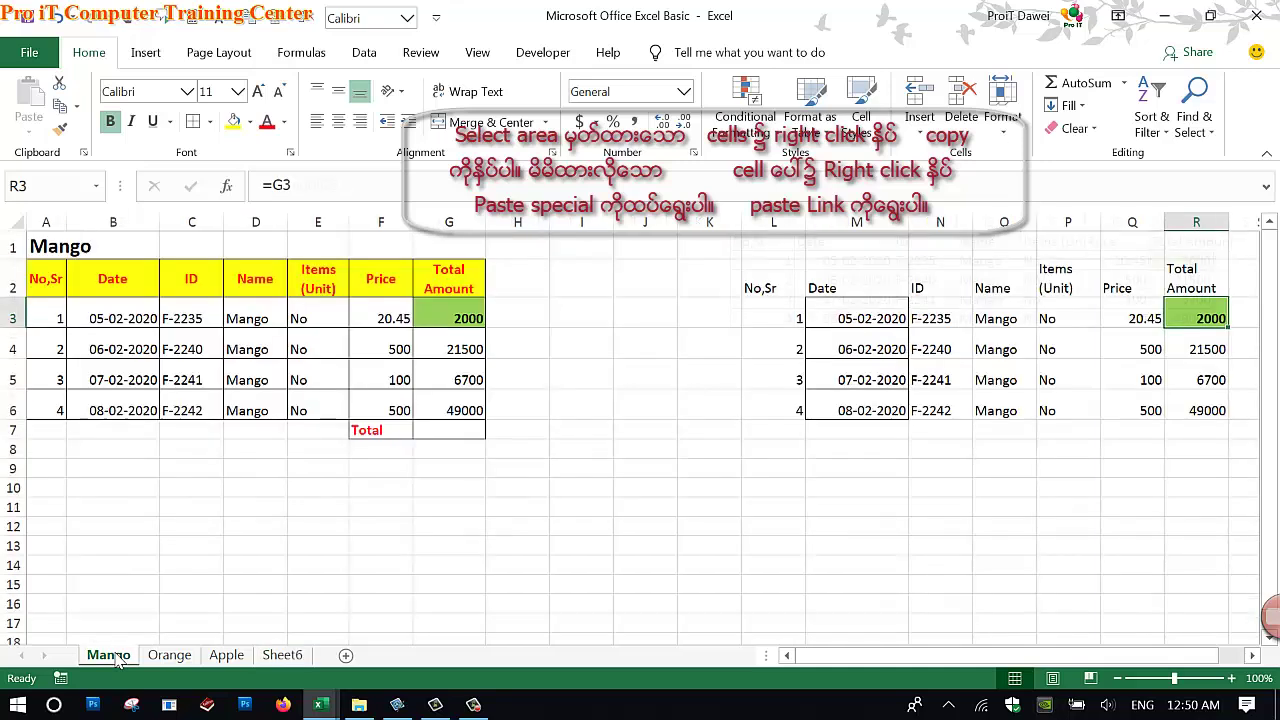
left_click(455, 305)
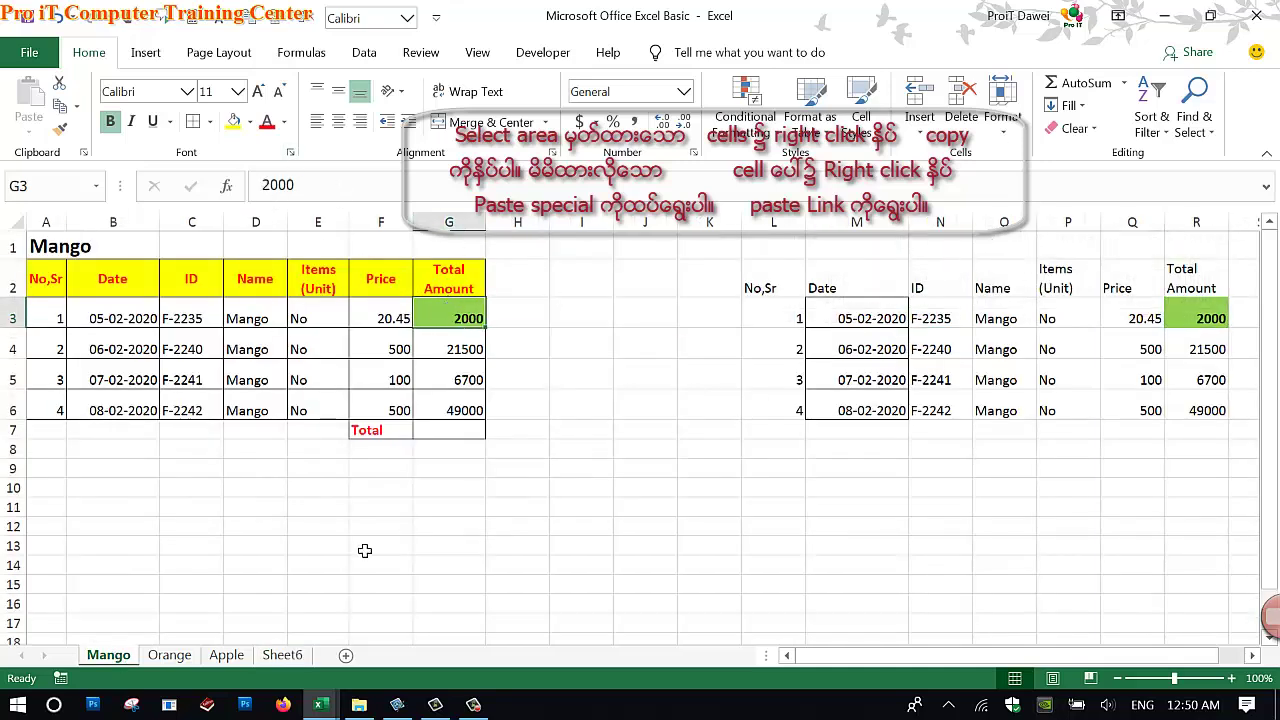
left_click(282, 655)
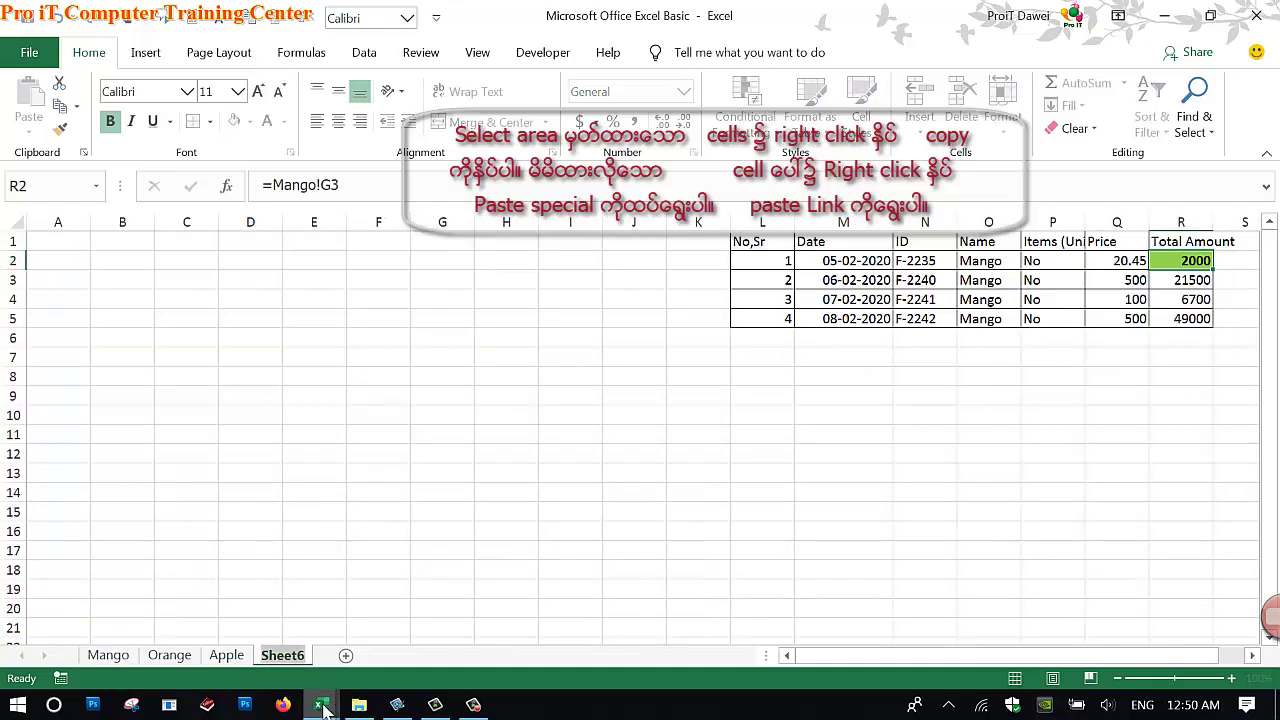
left_click(400, 650)
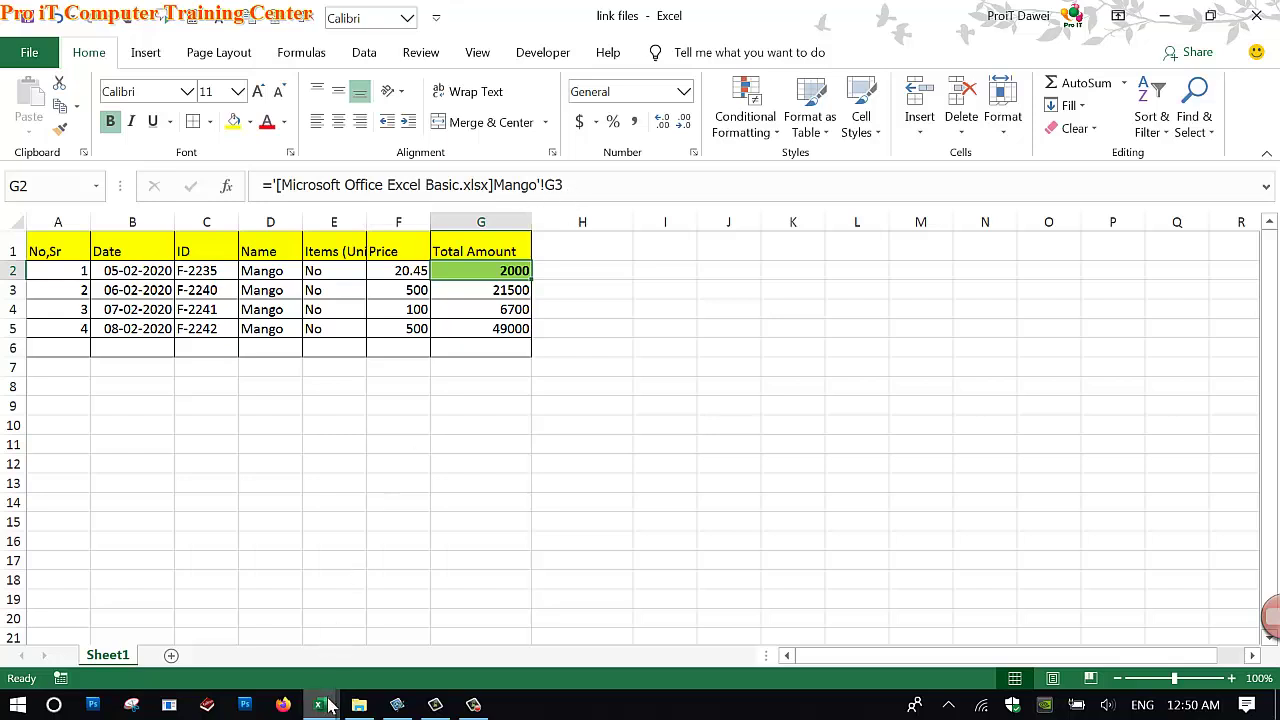
Step: Restore both workbook windows and move the link files window up, making it taller
mouse_move(320, 705)
left_click(270, 606)
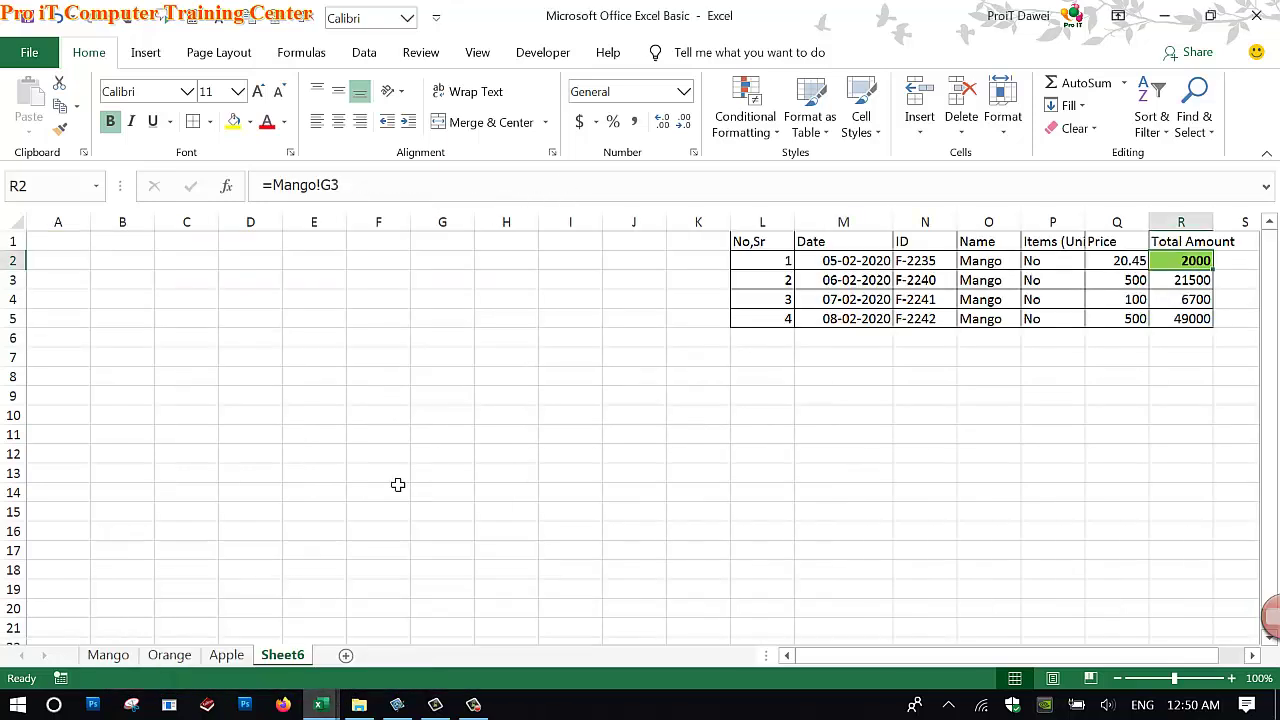
left_click(1212, 16)
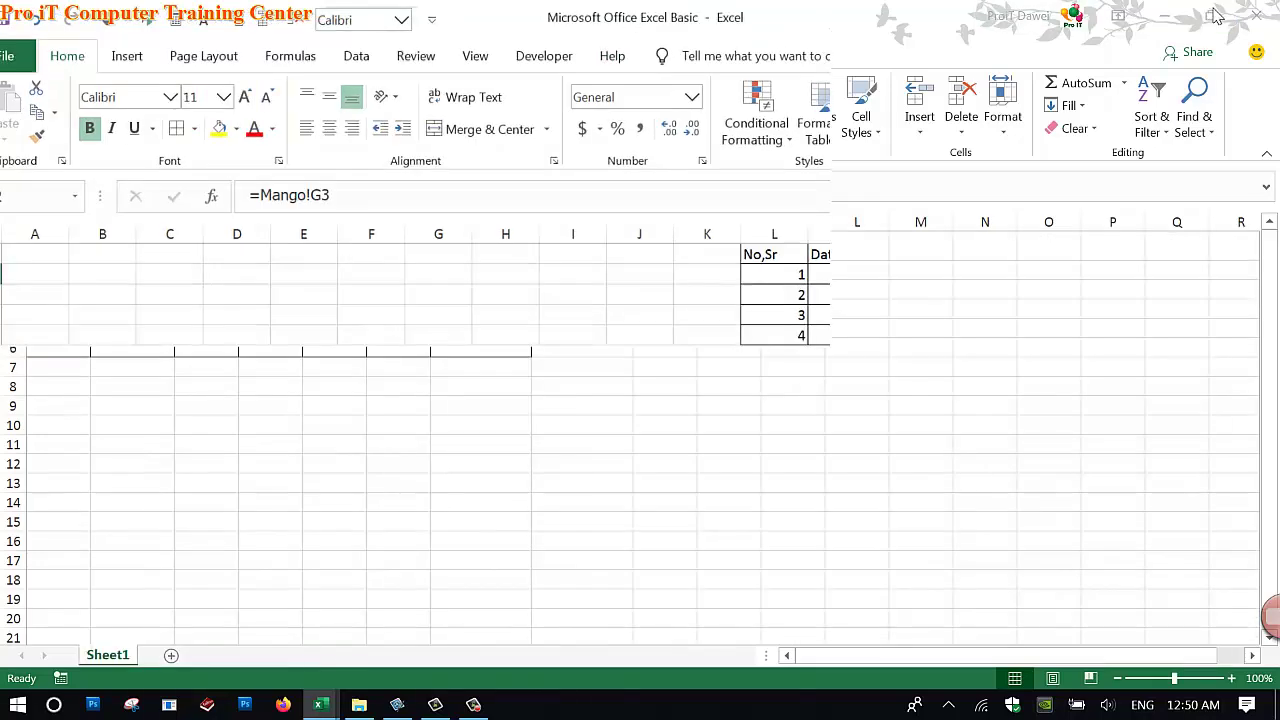
left_click(1220, 18)
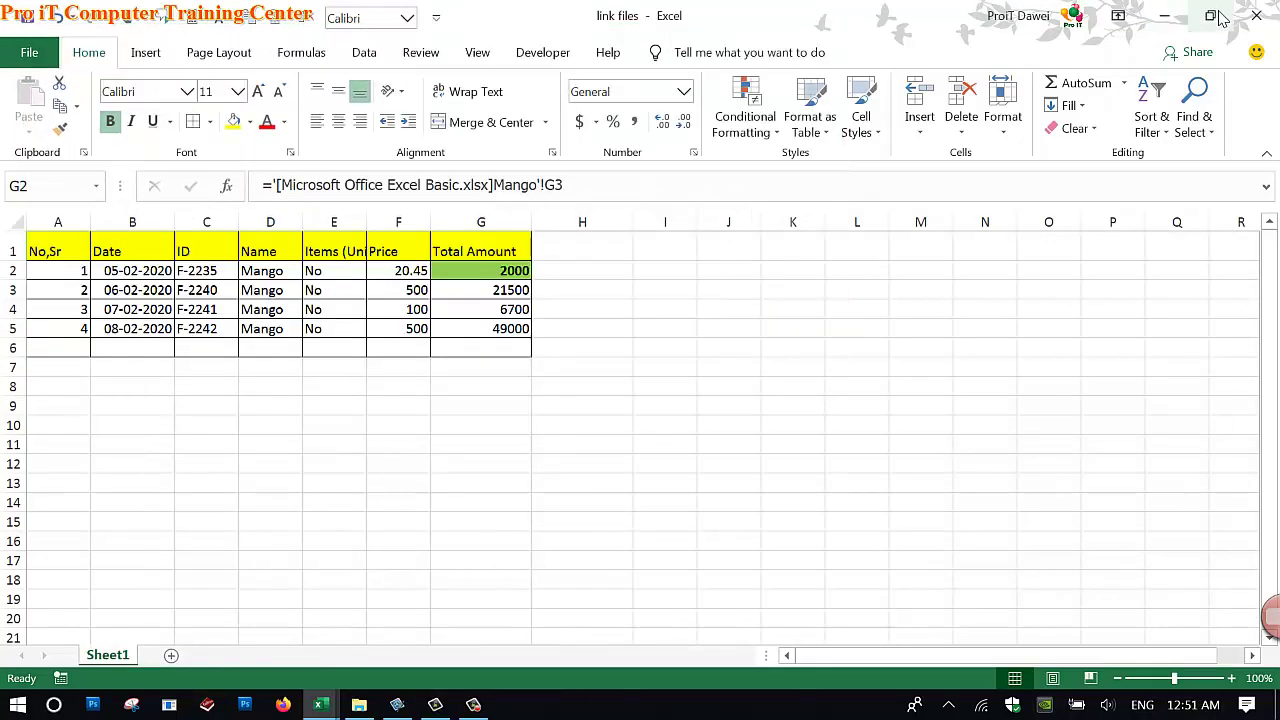
left_click(1220, 18)
left_click(1163, 10)
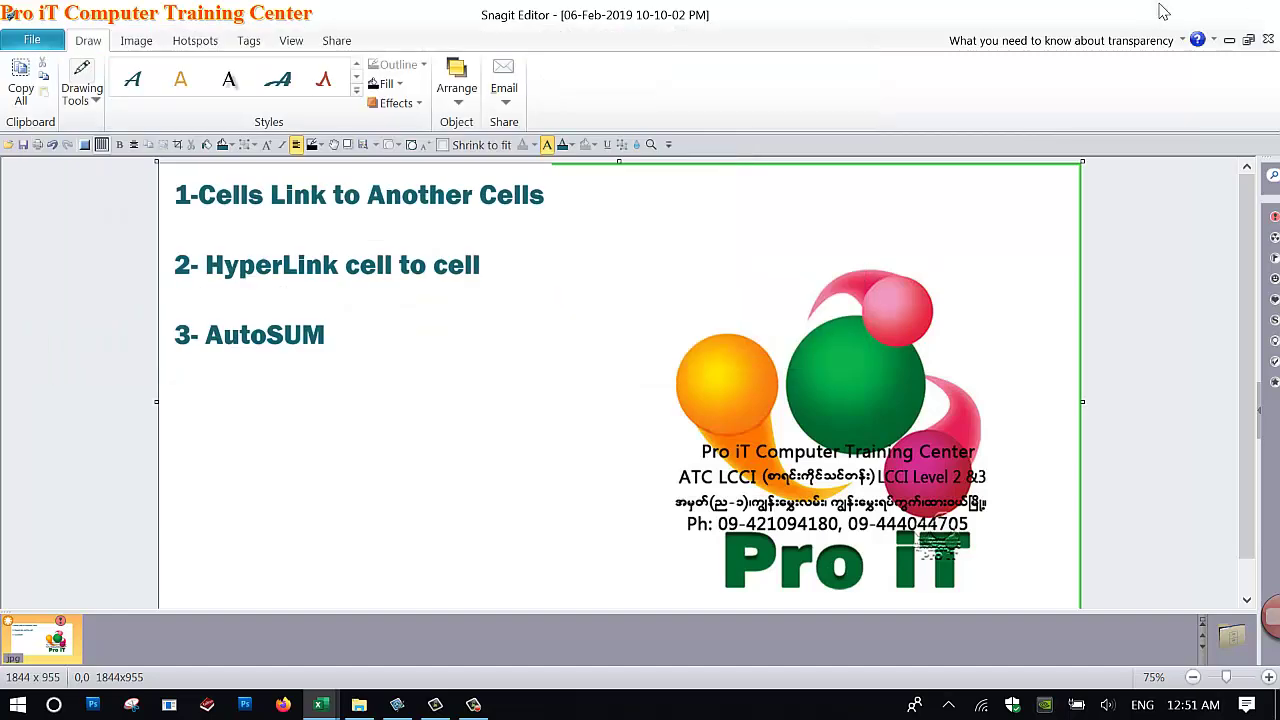
left_click(1163, 10)
left_click(1163, 10)
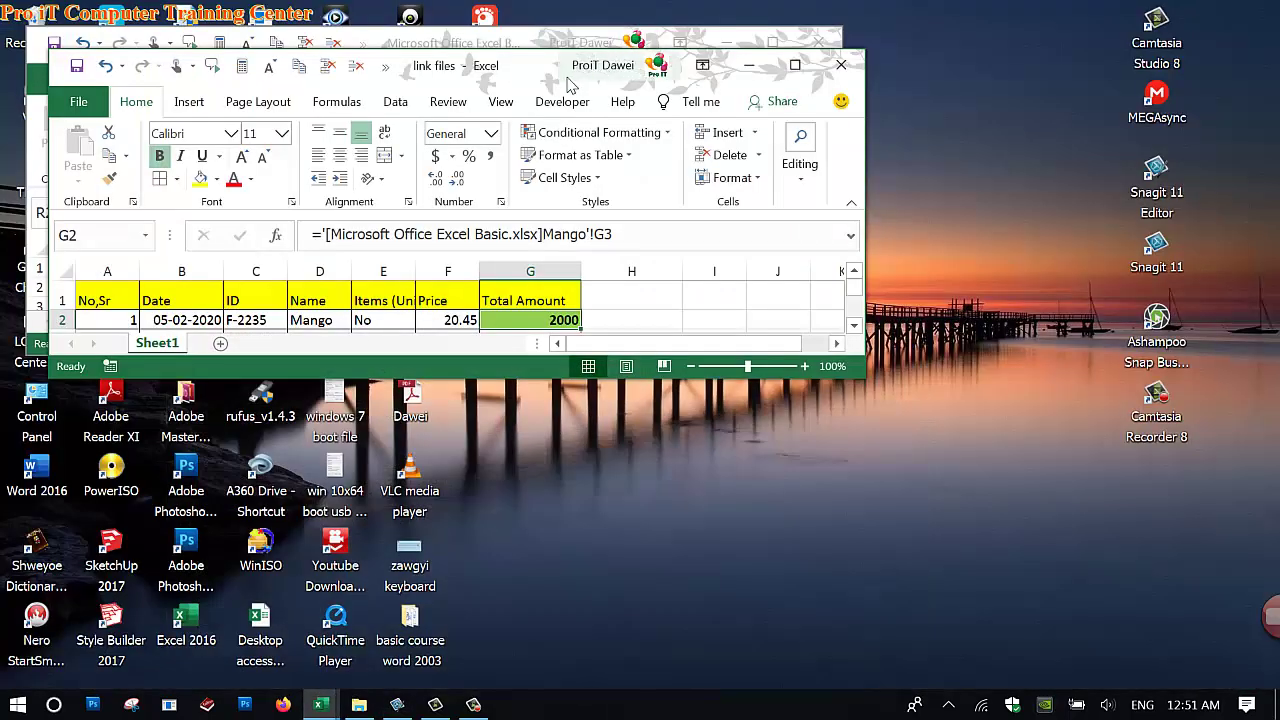
left_click_drag(568, 85, 522, 67)
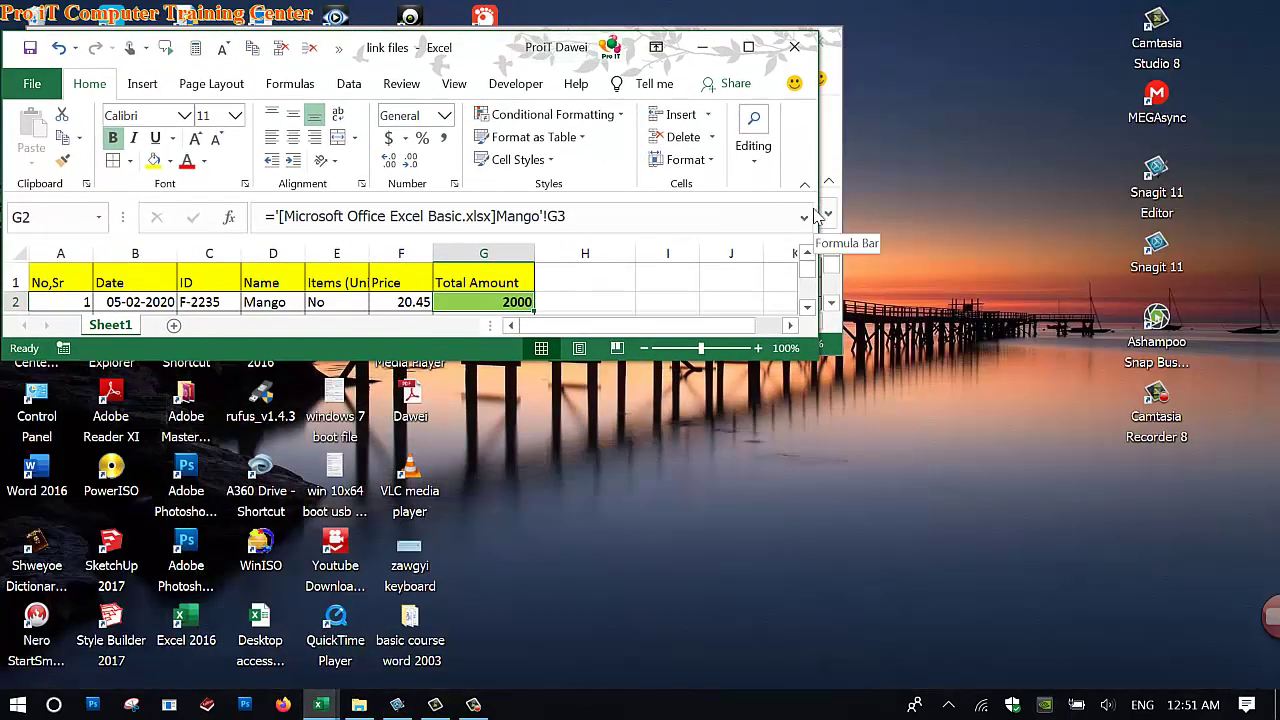
mouse_move(760, 358)
left_mouse_down()
mouse_move(700, 557)
mouse_move(701, 690)
mouse_move(701, 677)
left_mouse_up()
Step: Resize the Excel Basic windows side by side, then maximize the Sheet6 workbook
left_click(838, 136)
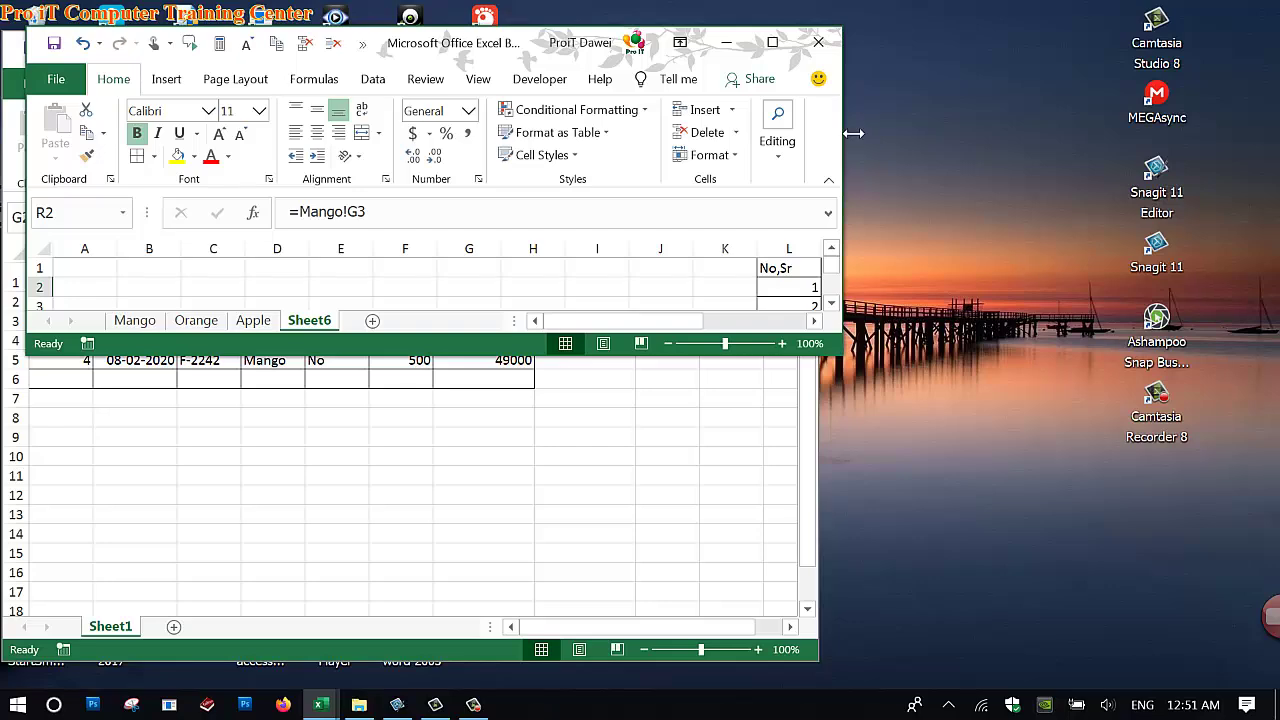
left_click_drag(853, 133, 1265, 130)
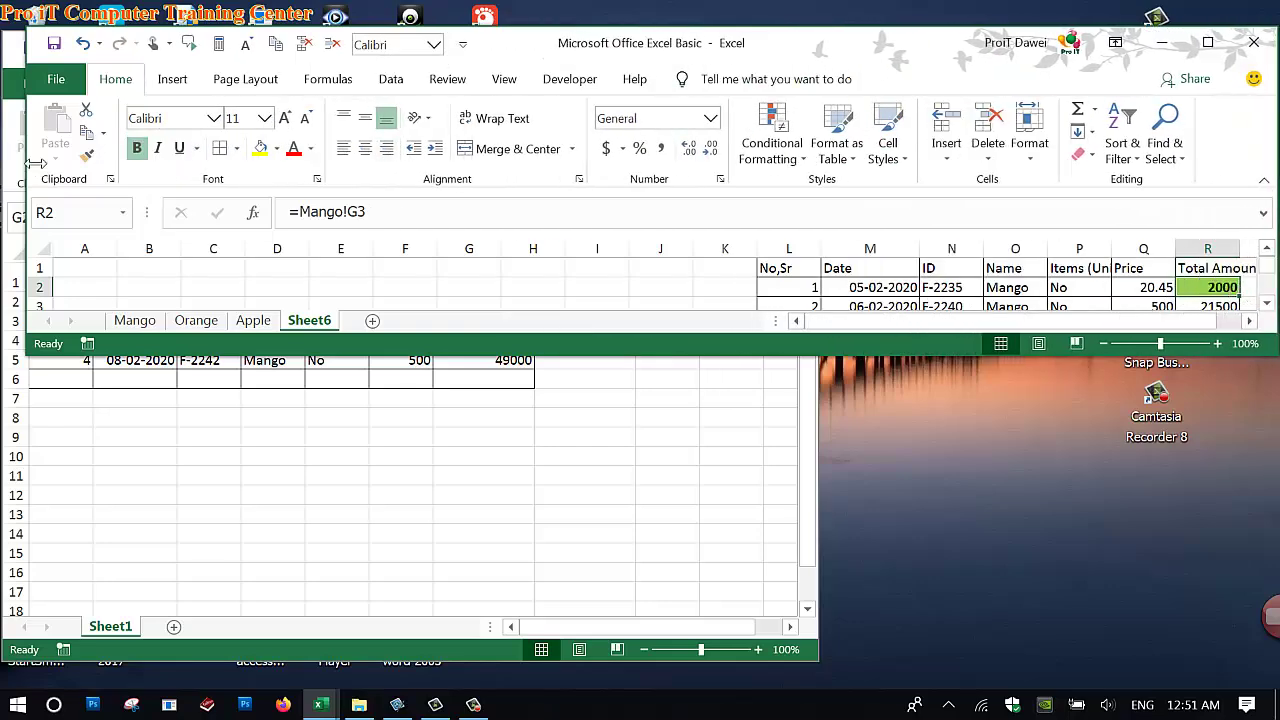
left_click_drag(35, 163, 670, 262)
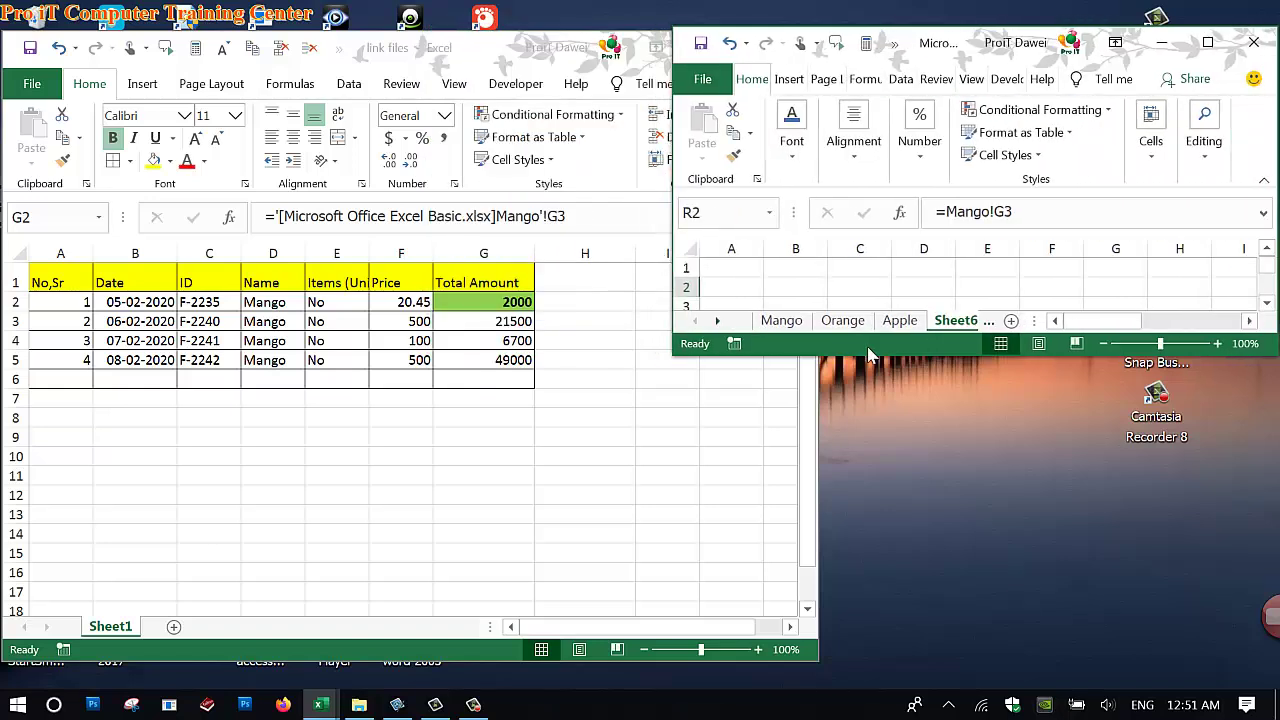
left_click_drag(877, 368, 896, 680)
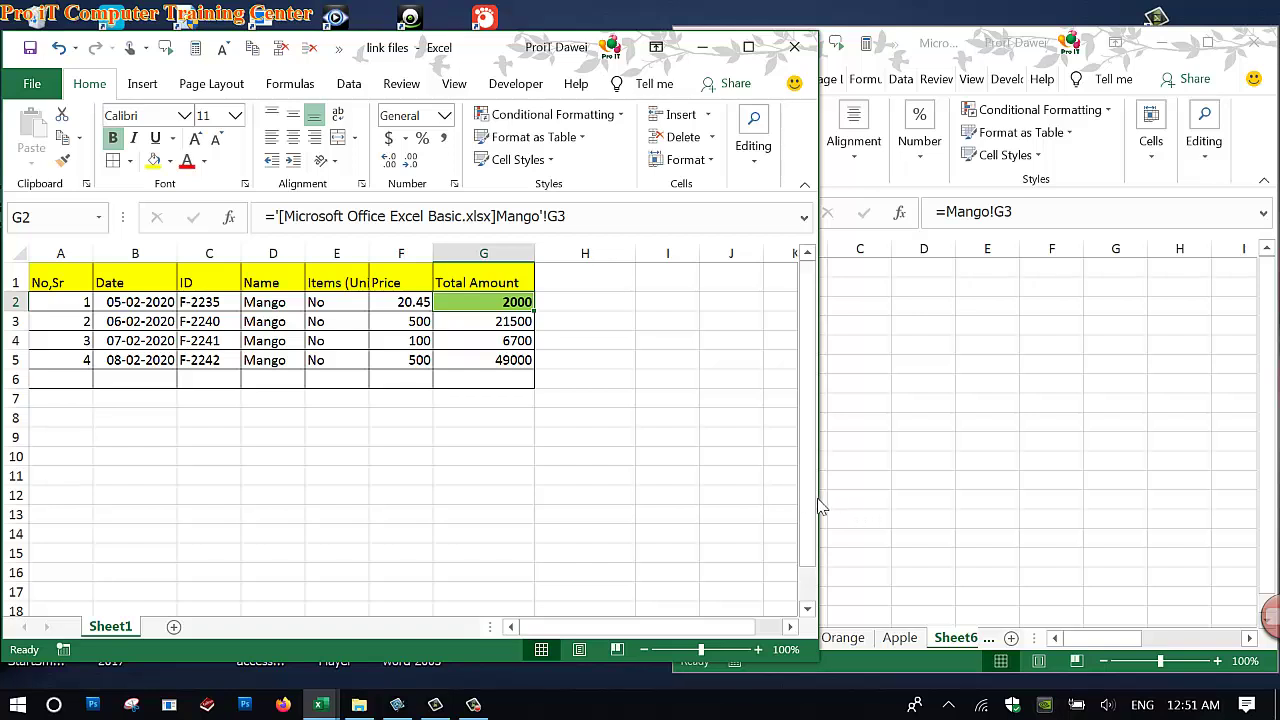
left_click_drag(819, 500, 680, 497)
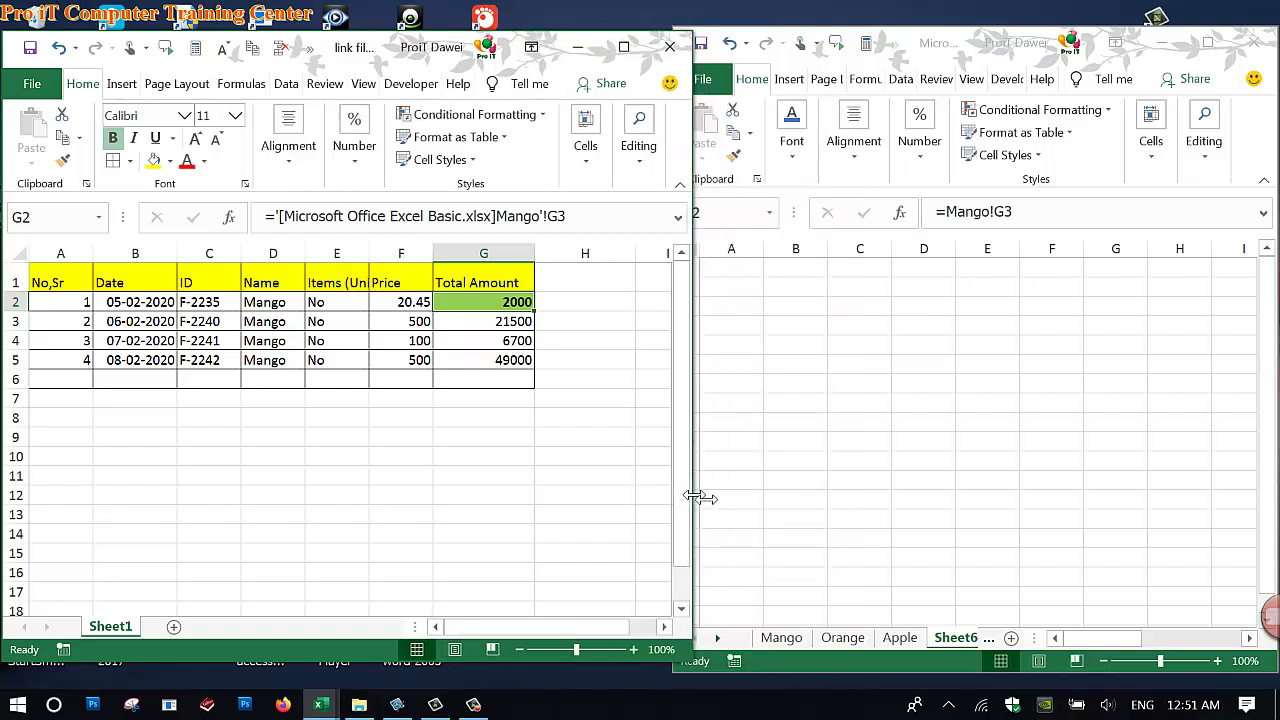
left_click(914, 457)
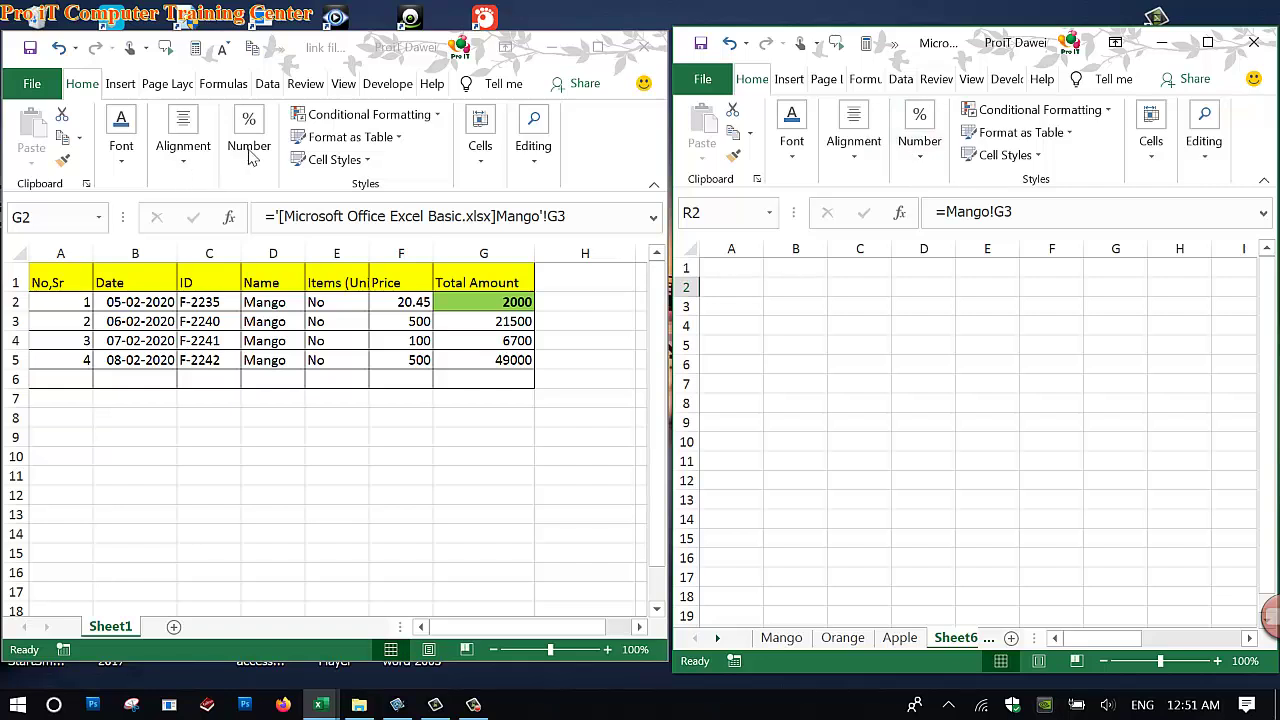
left_click(280, 414)
left_click(897, 370)
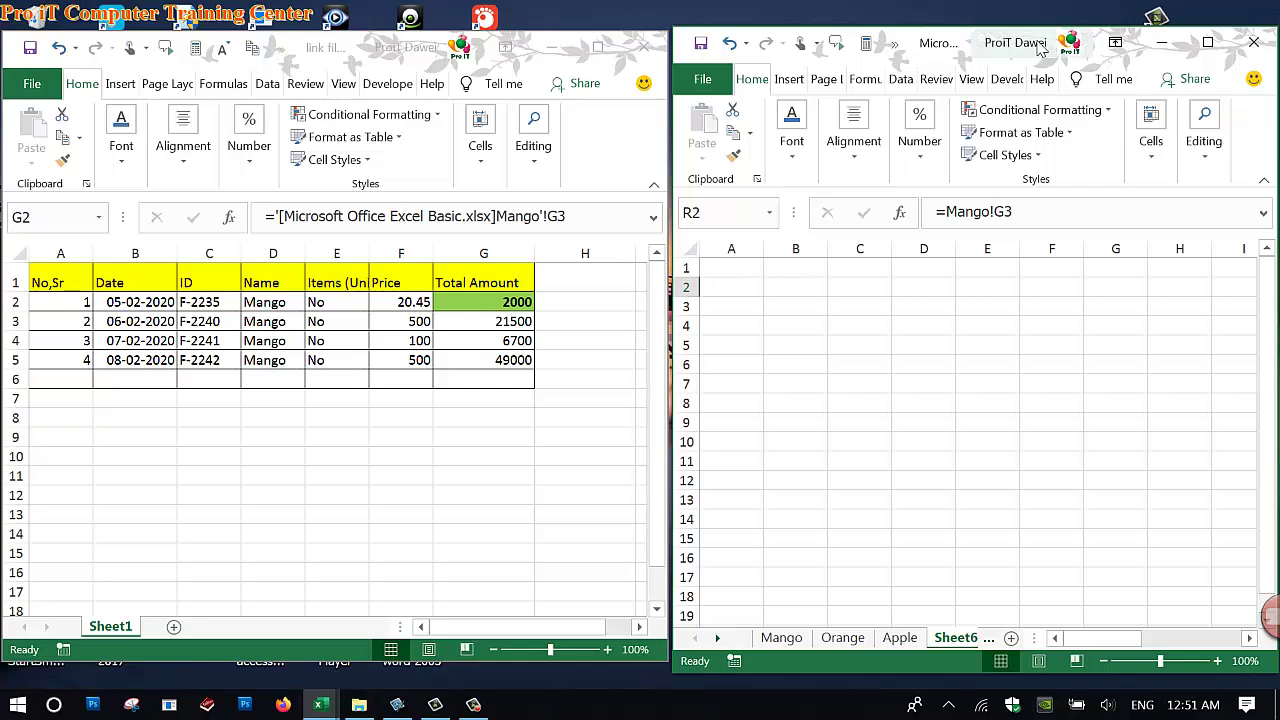
left_click(1208, 42)
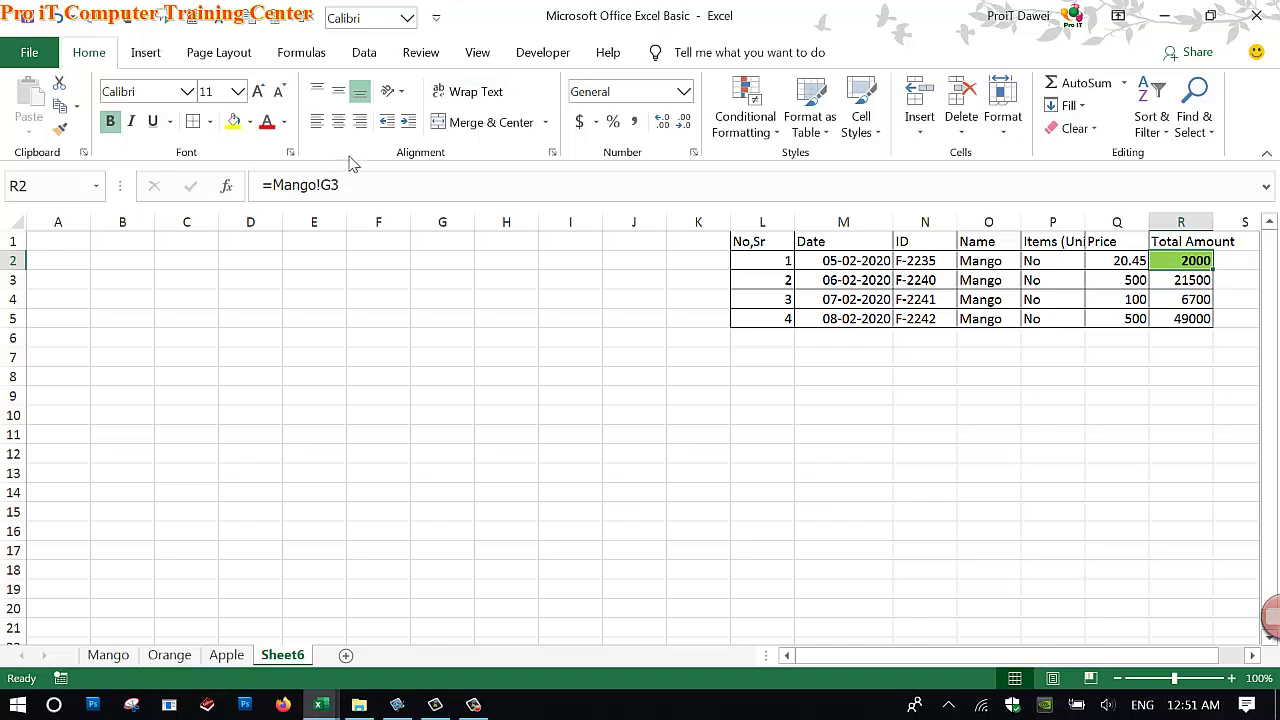
Step: Show the Mango sheet, then bring the link files workbook in front of it
left_click(109, 655)
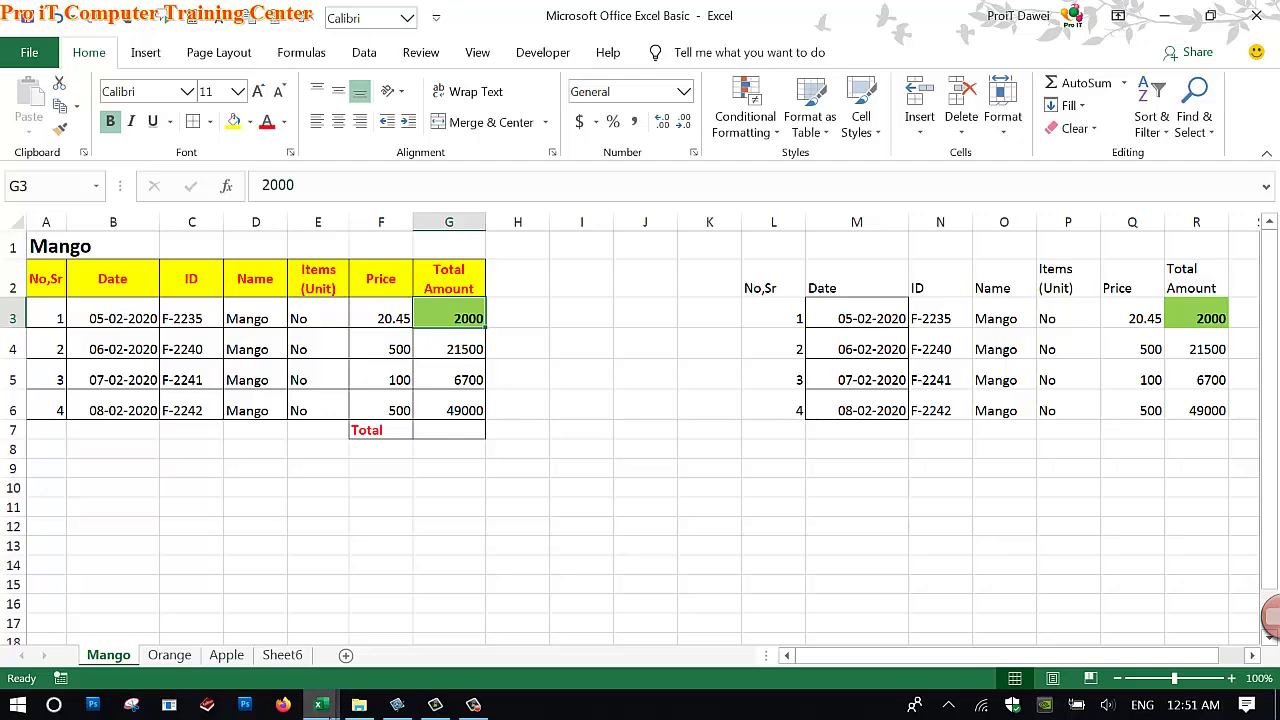
left_click(320, 705)
left_click(425, 567)
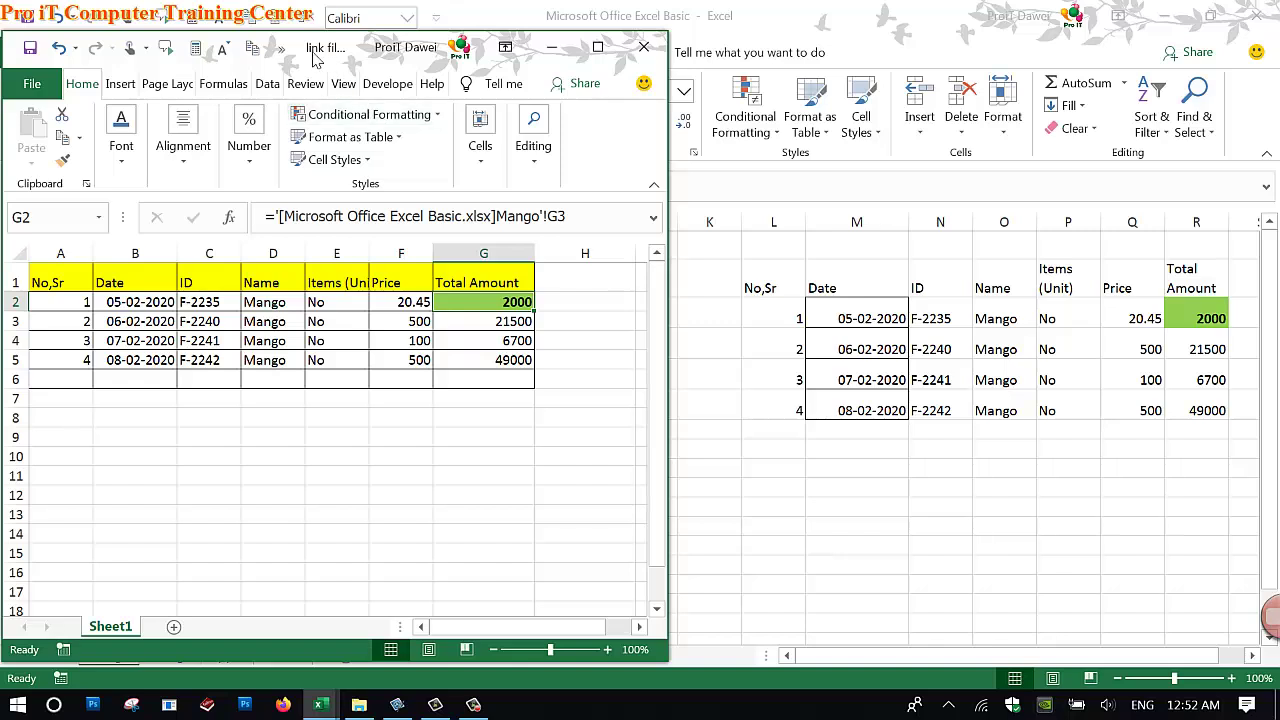
Step: Widen and move the link files window, dismissing stray menus, then maximize it
left_click(281, 48)
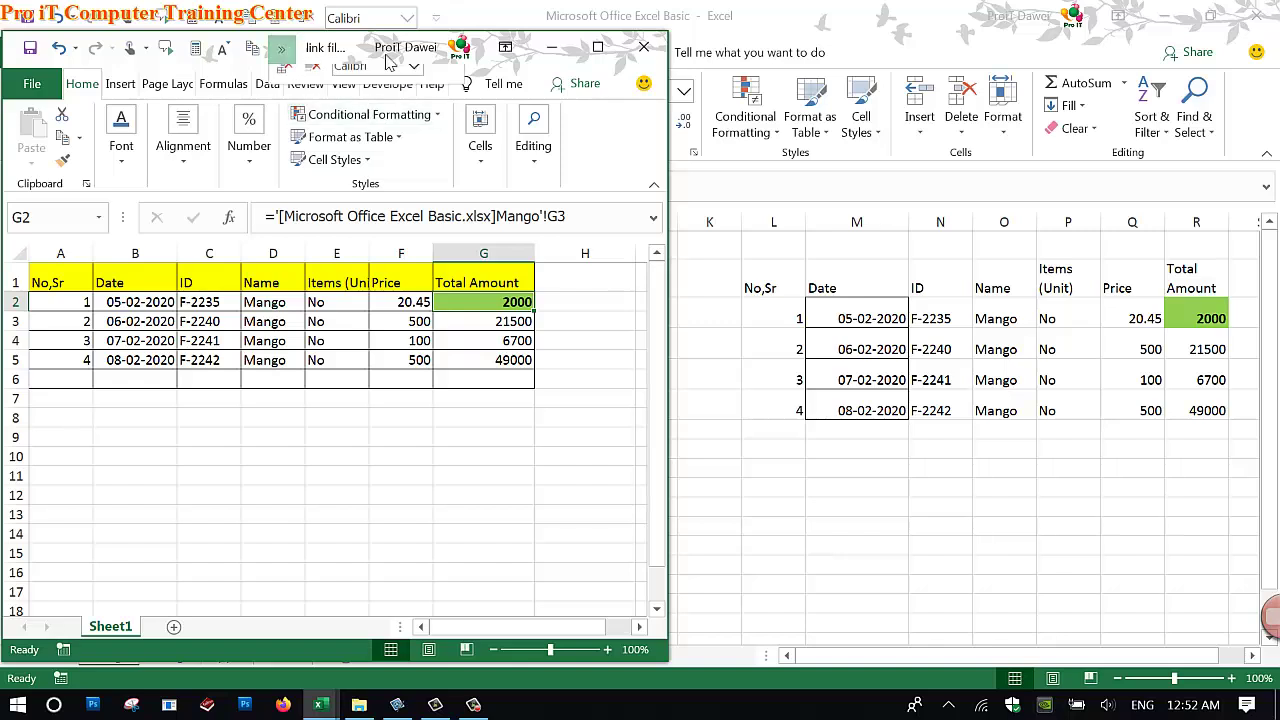
left_click(565, 50)
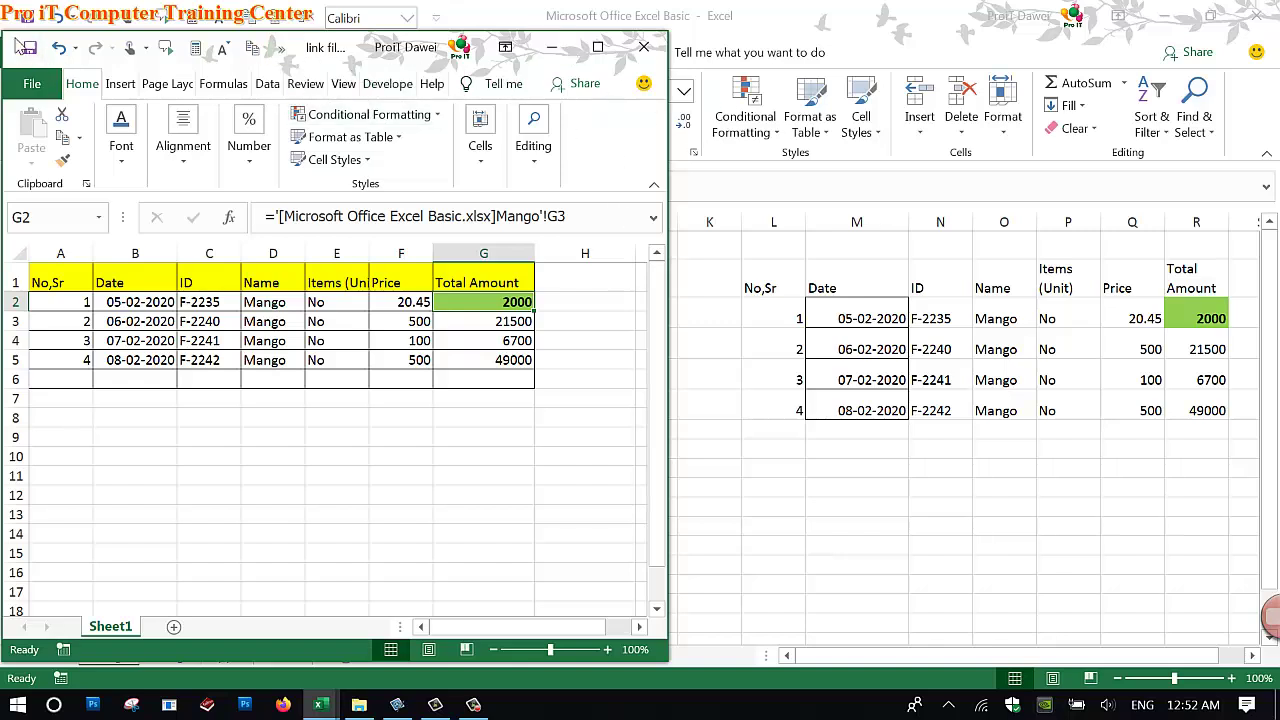
left_click(18, 46)
key("Escape")
left_click(283, 47)
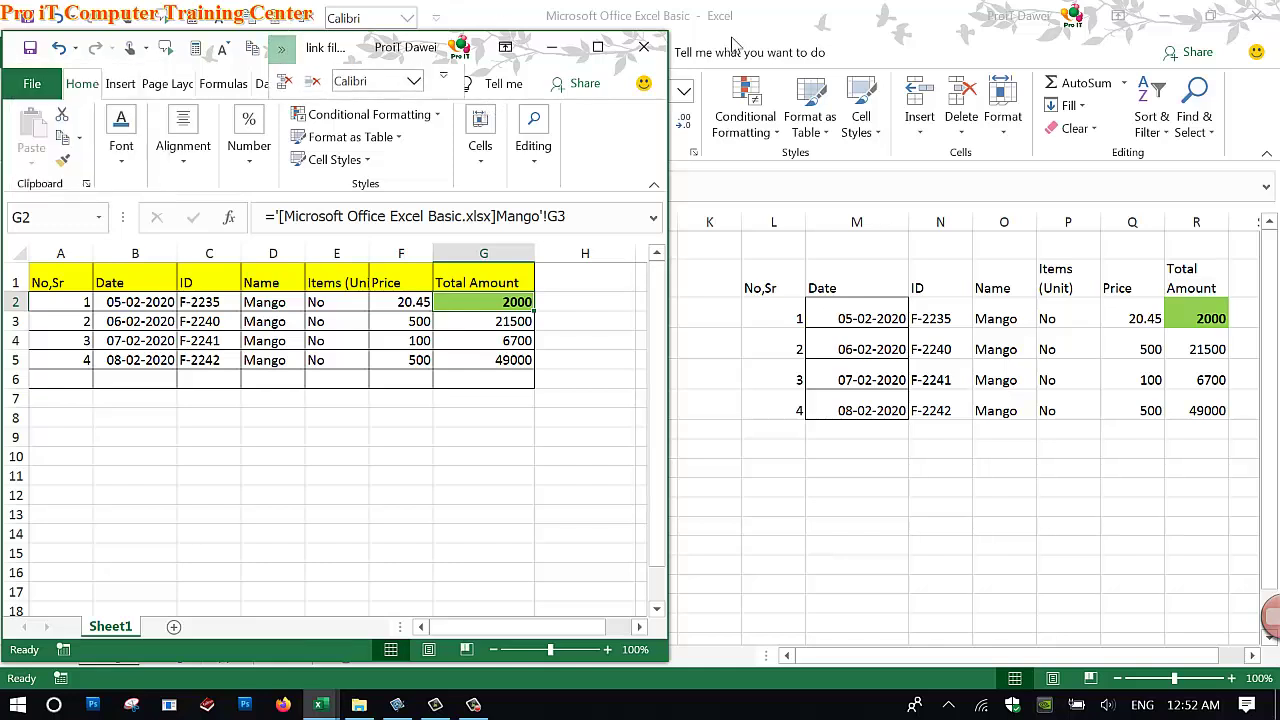
left_click(680, 145)
left_click_drag(680, 145, 844, 145)
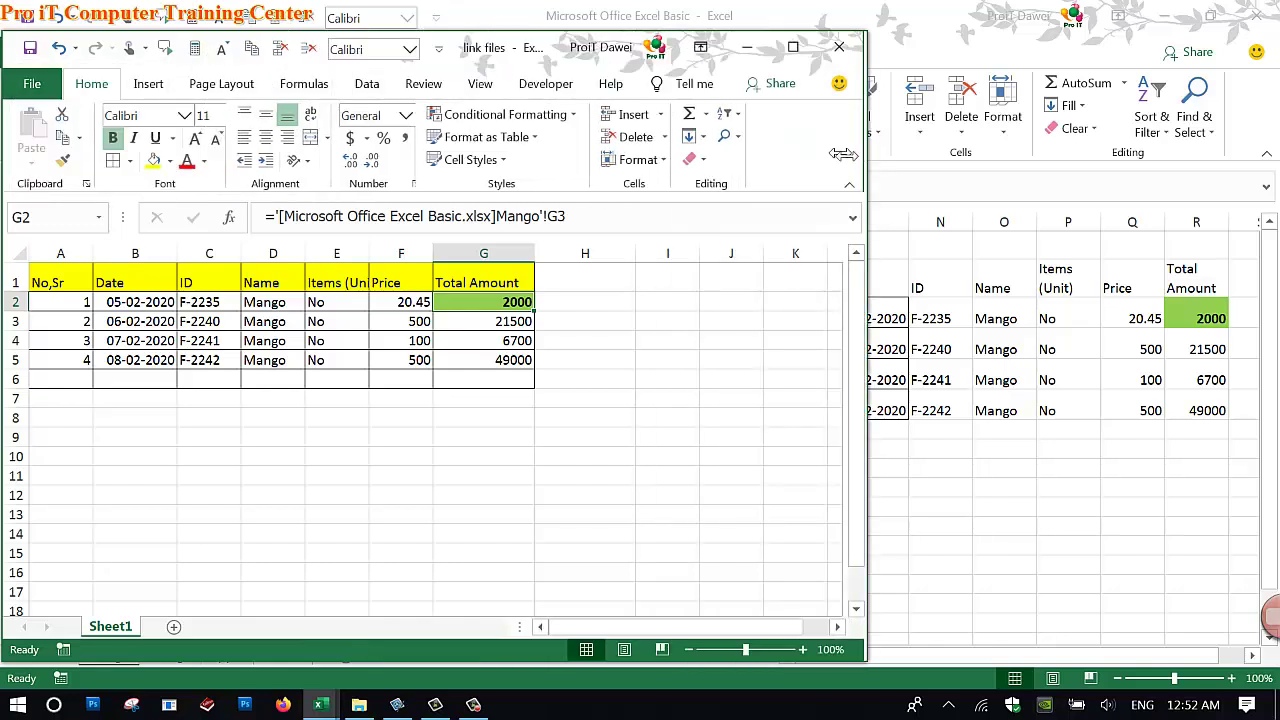
left_click(438, 49)
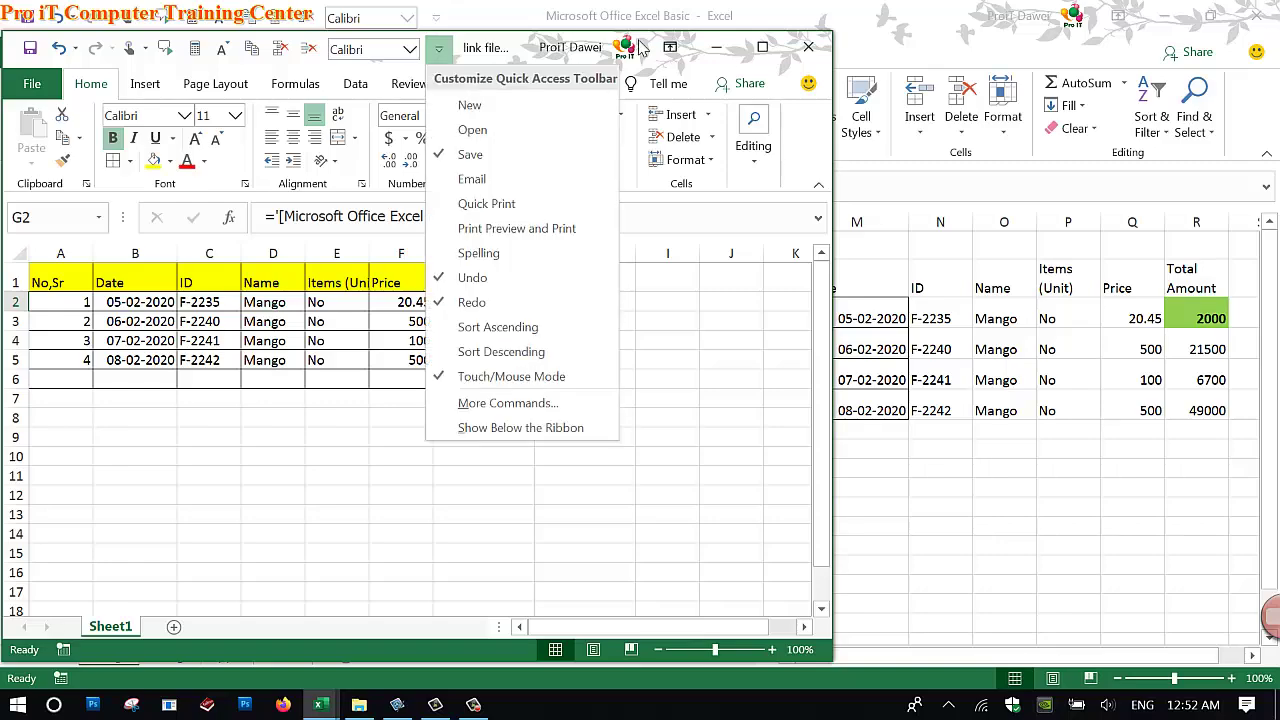
left_click_drag(542, 45, 1045, 103)
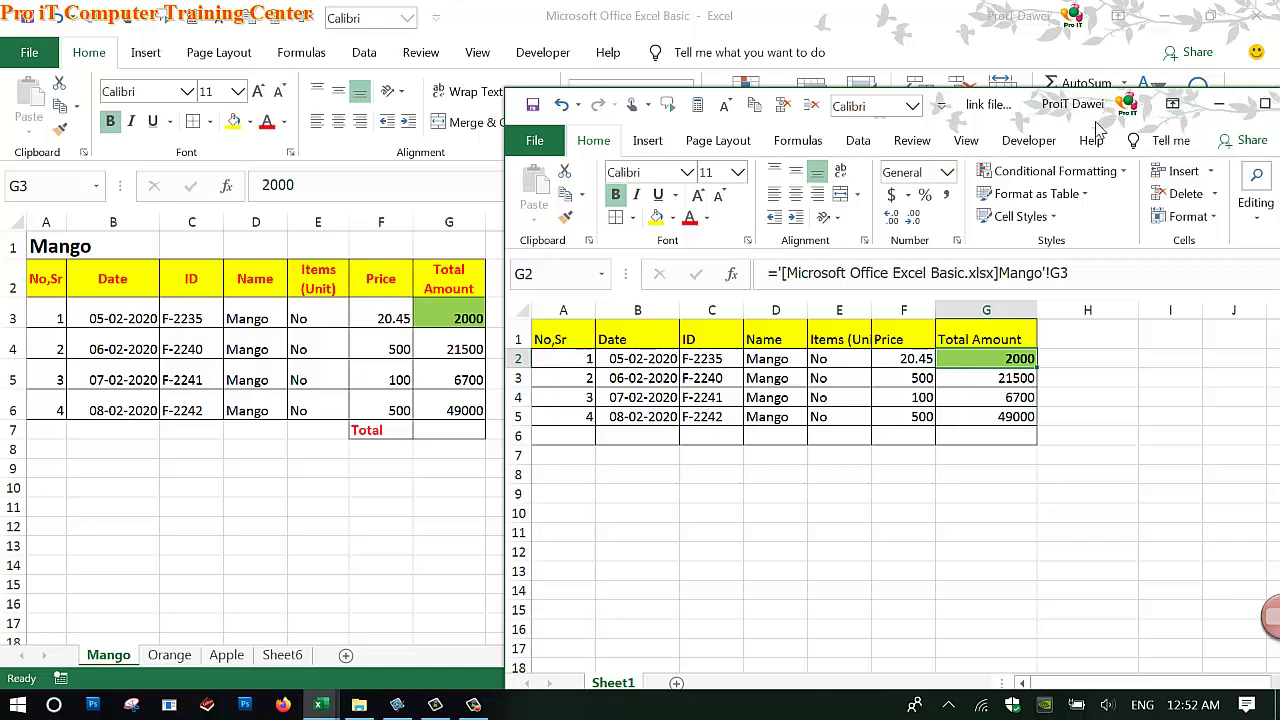
left_click(1265, 104)
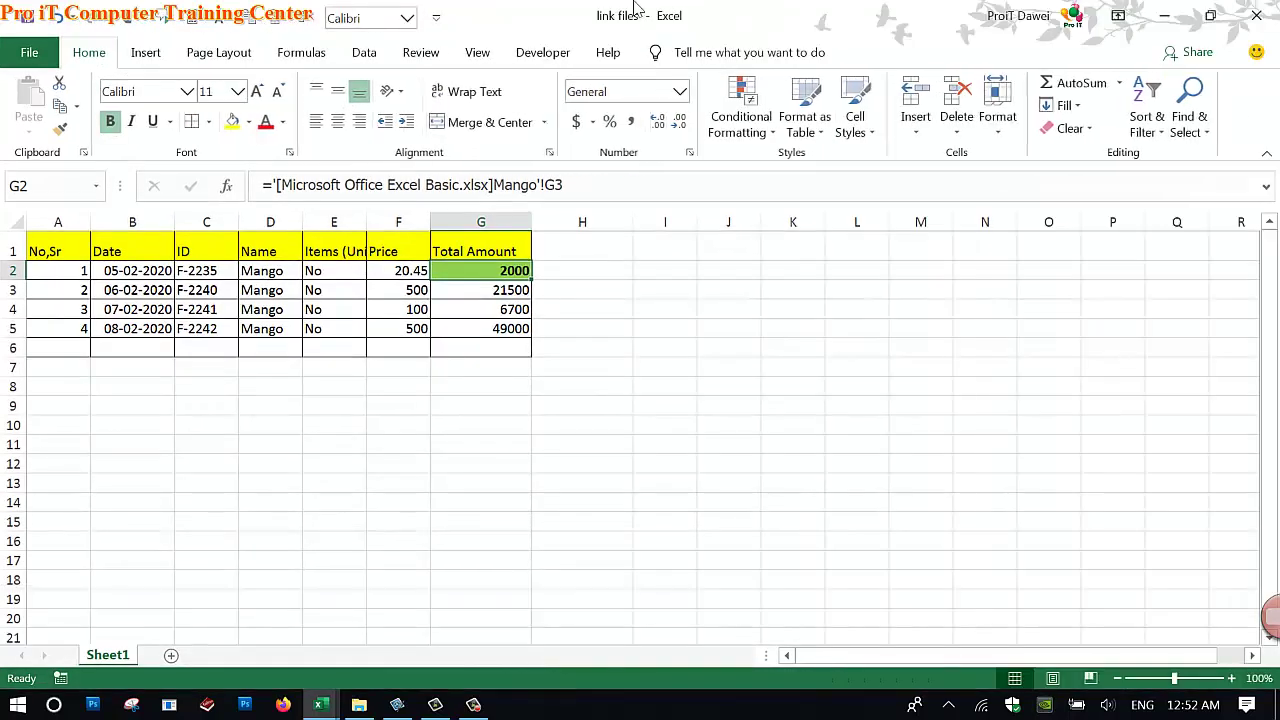
Step: Change the Mango total in G3 of Excel Basic from 2000 to 3000
left_click(320, 706)
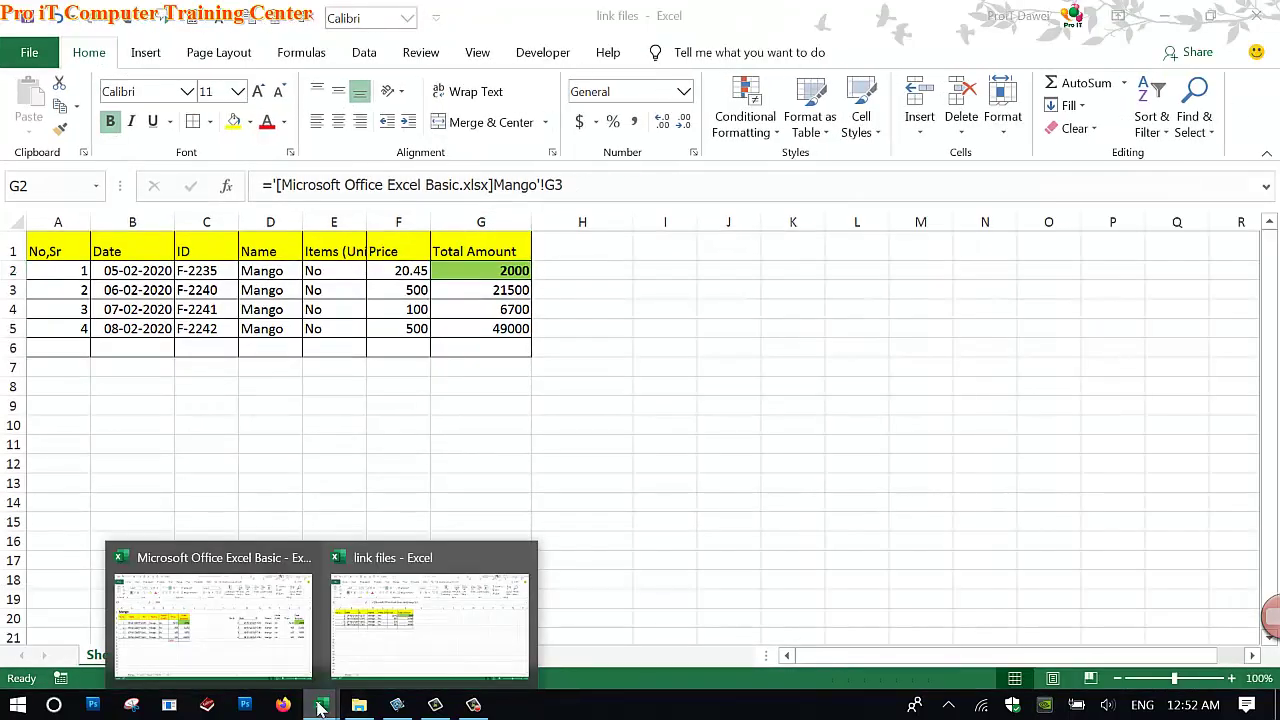
mouse_move(320, 705)
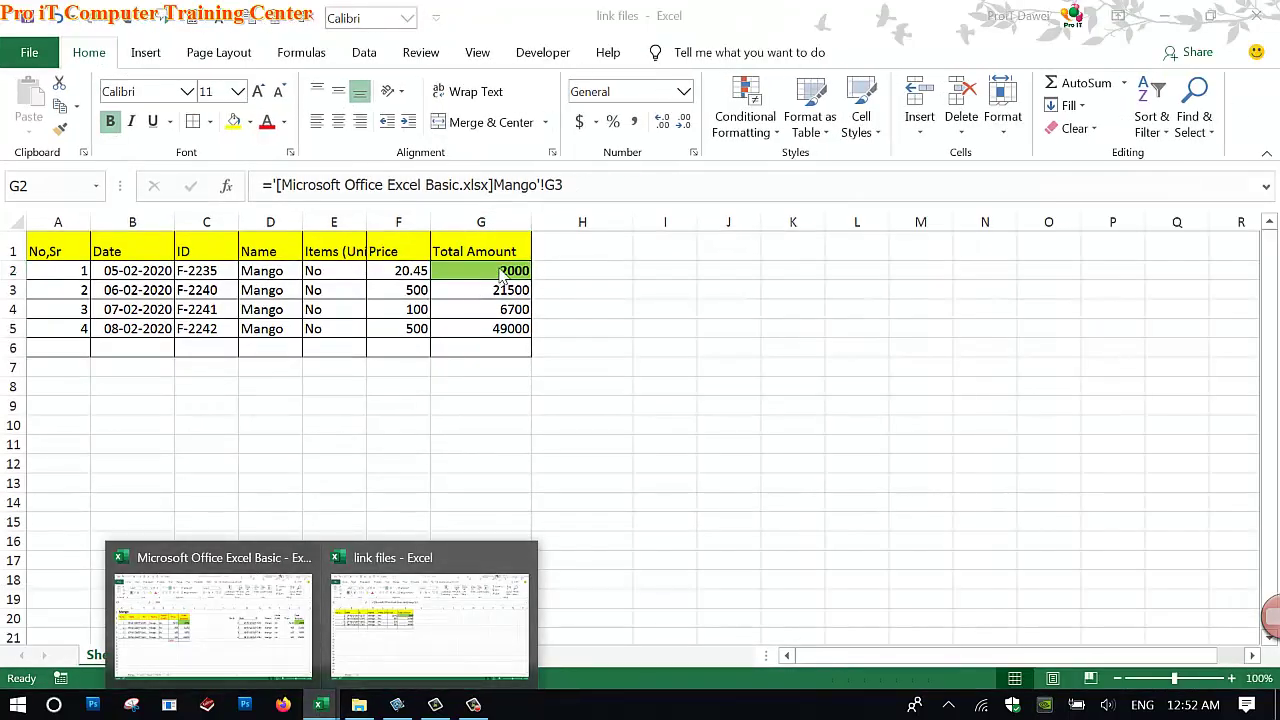
left_click(502, 278)
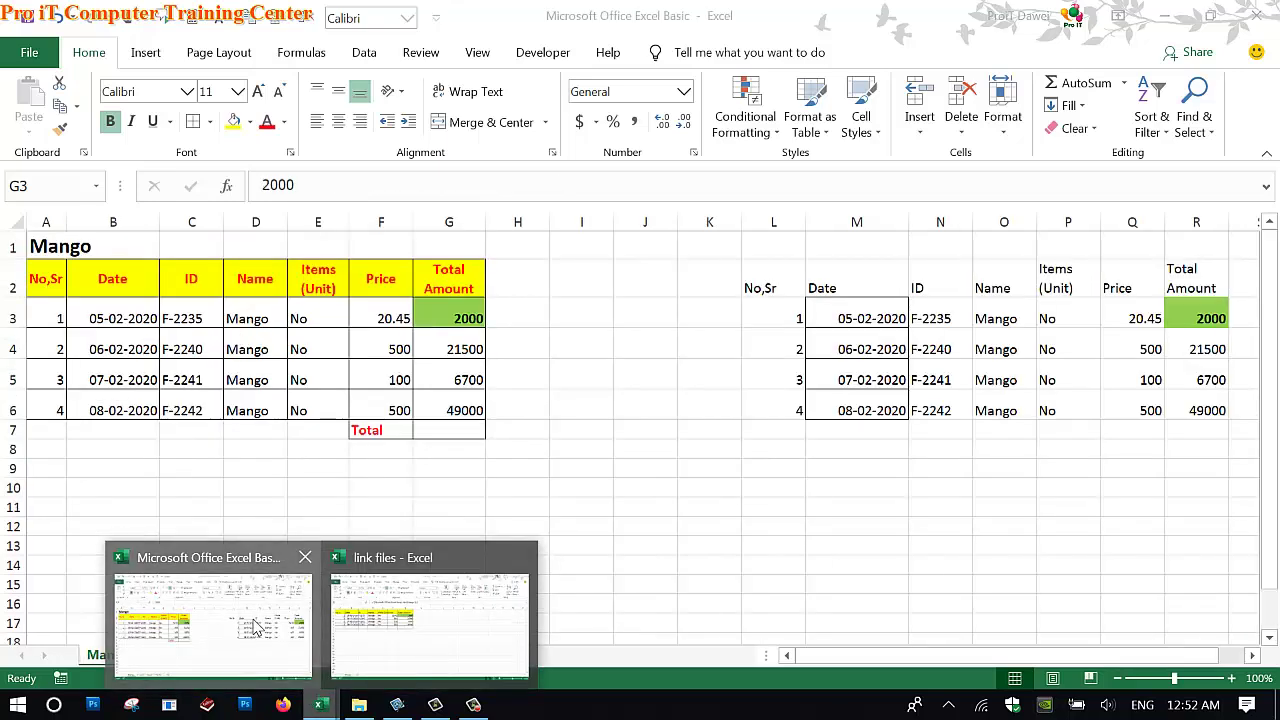
left_click(255, 627)
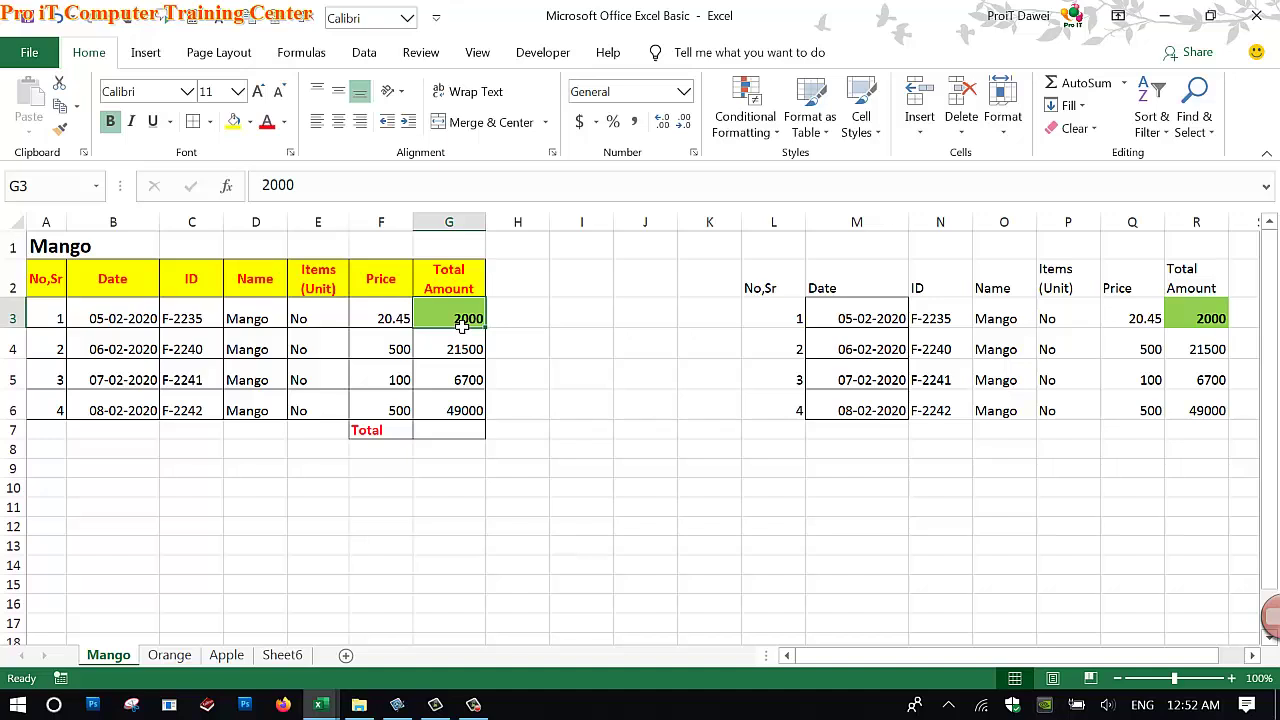
type("3")
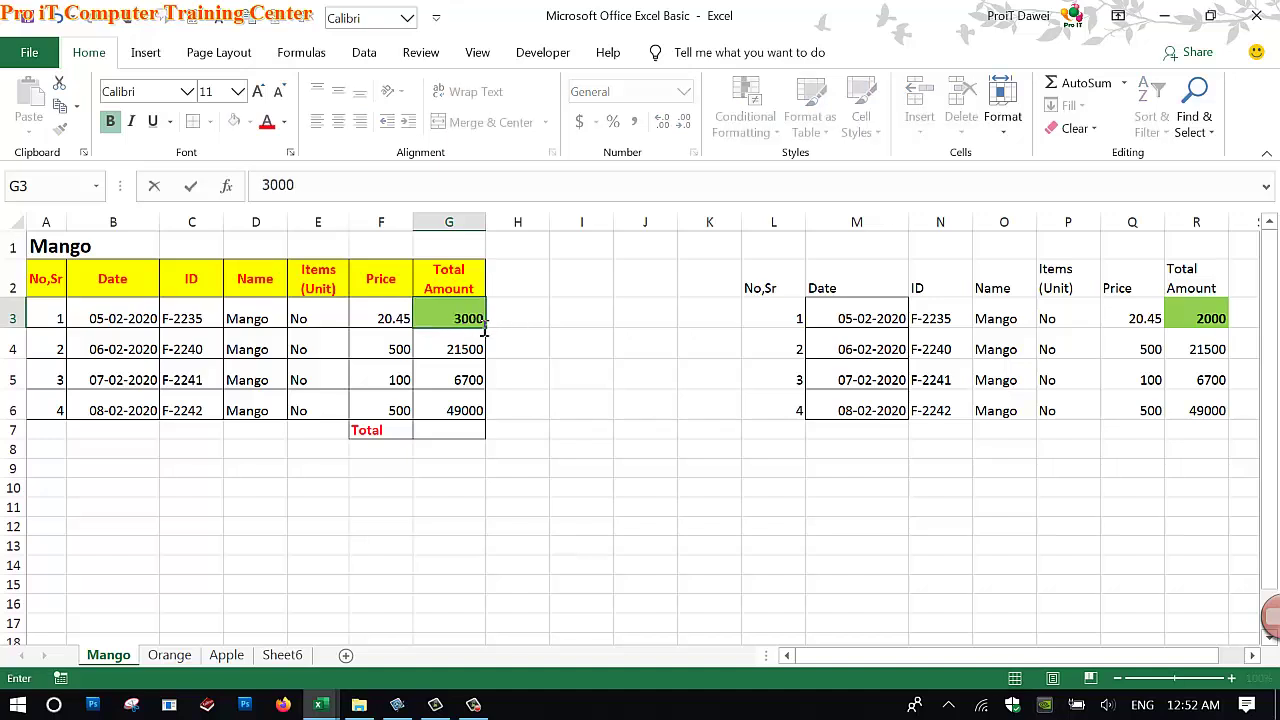
left_click(503, 317)
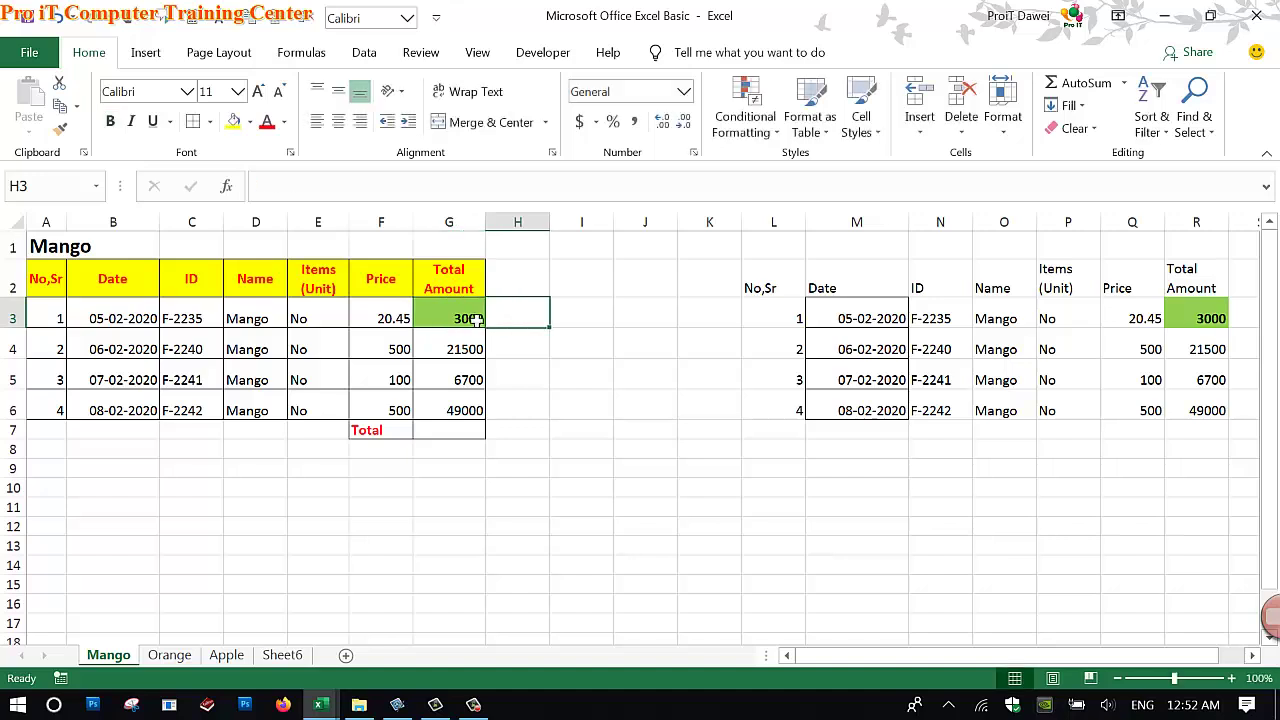
Step: Verify R3, Sheet6 and the link files workbook all now show 3000
left_click(1203, 320)
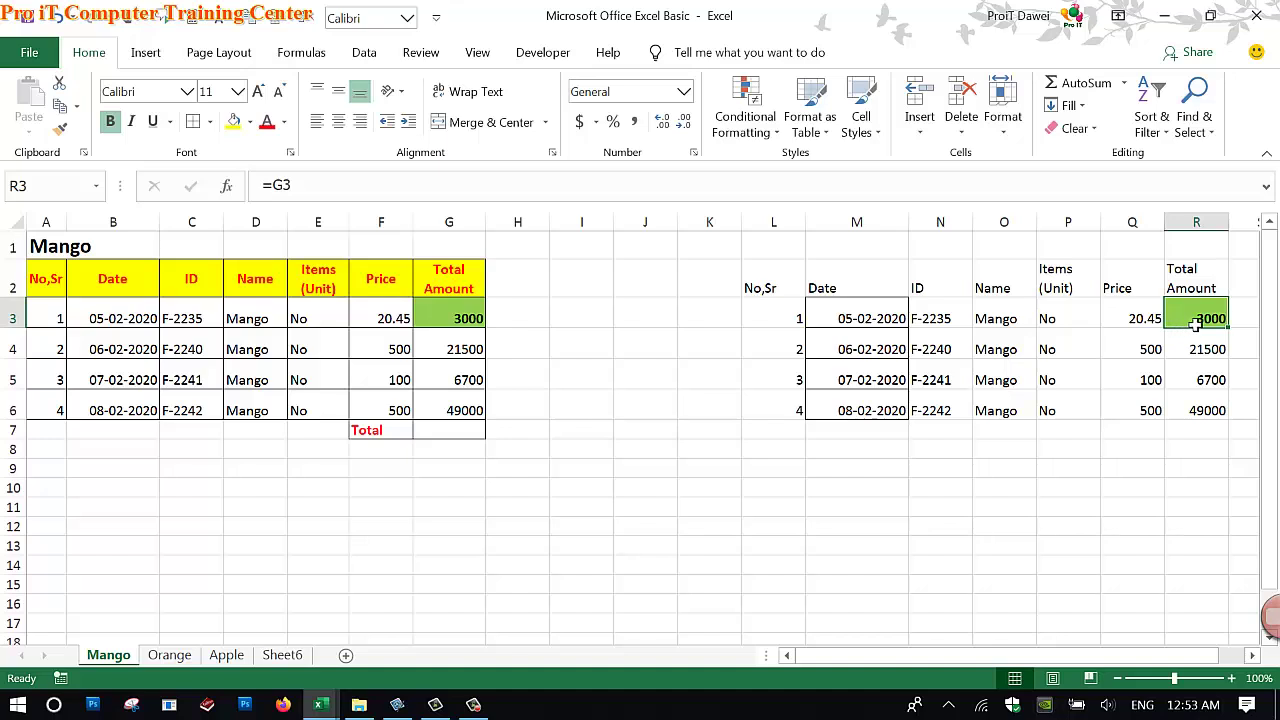
left_click(456, 323)
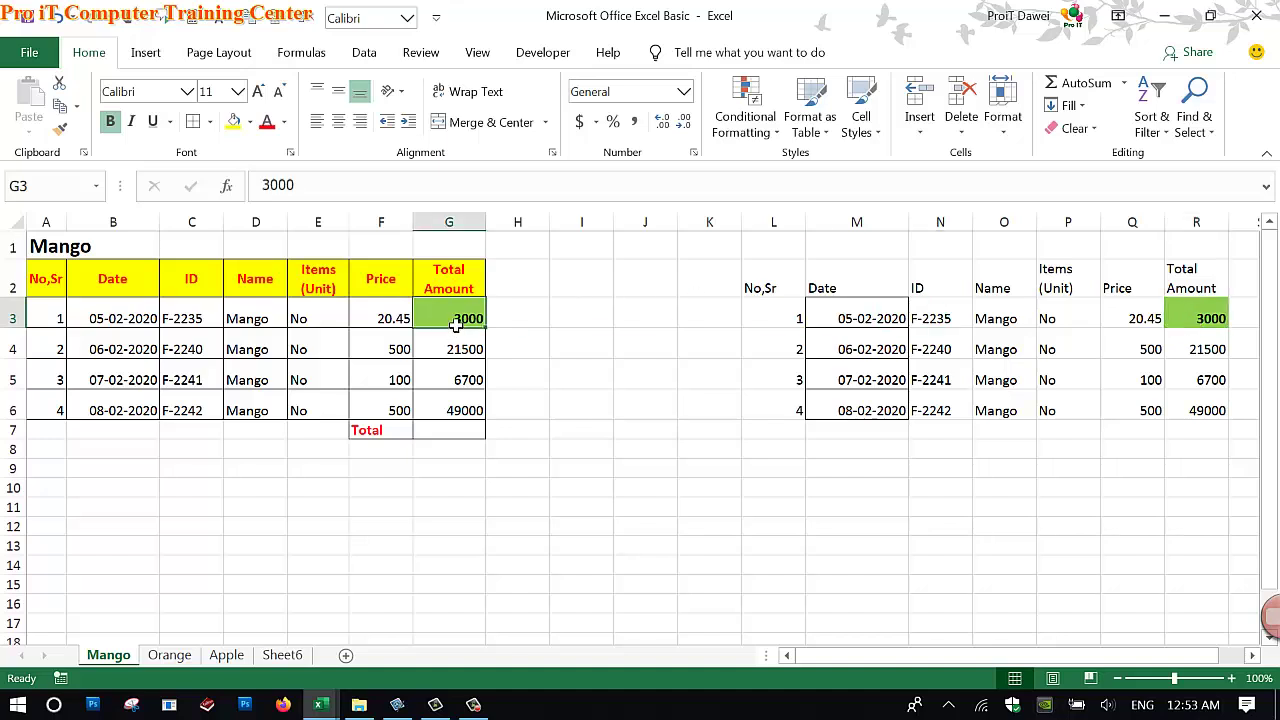
left_click(1220, 325)
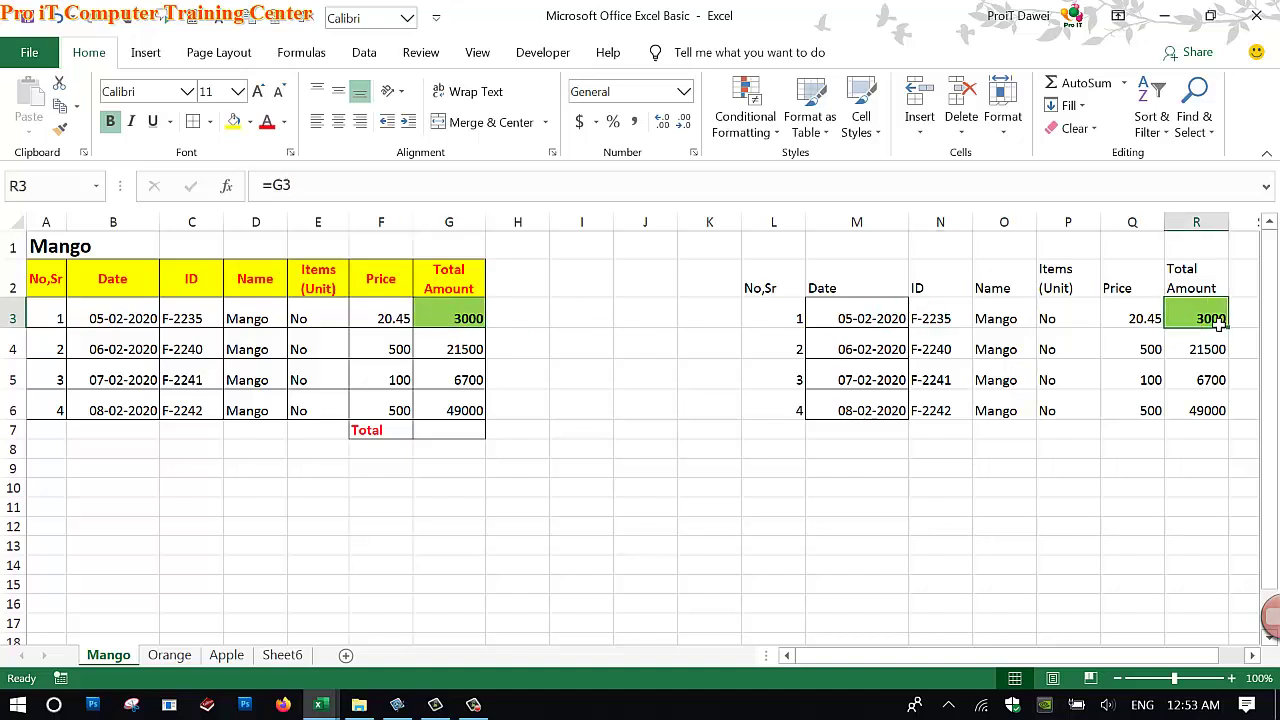
left_click(283, 658)
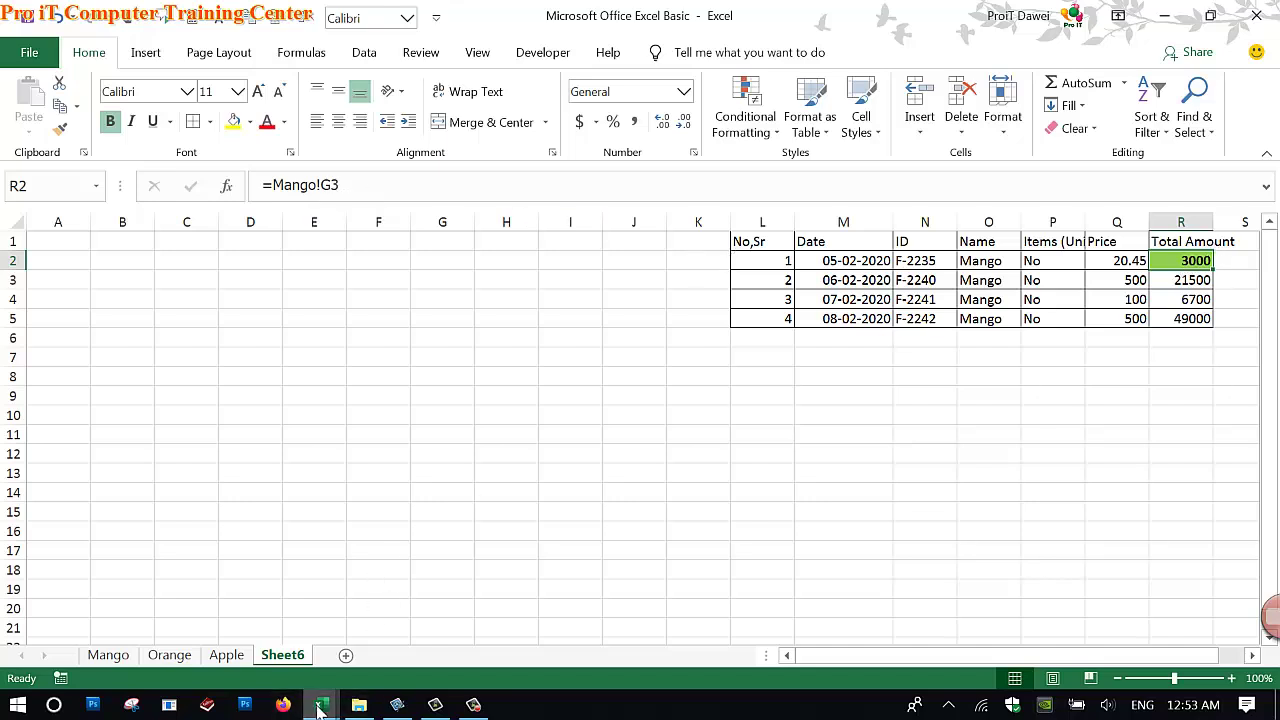
left_click(320, 706)
left_click(391, 610)
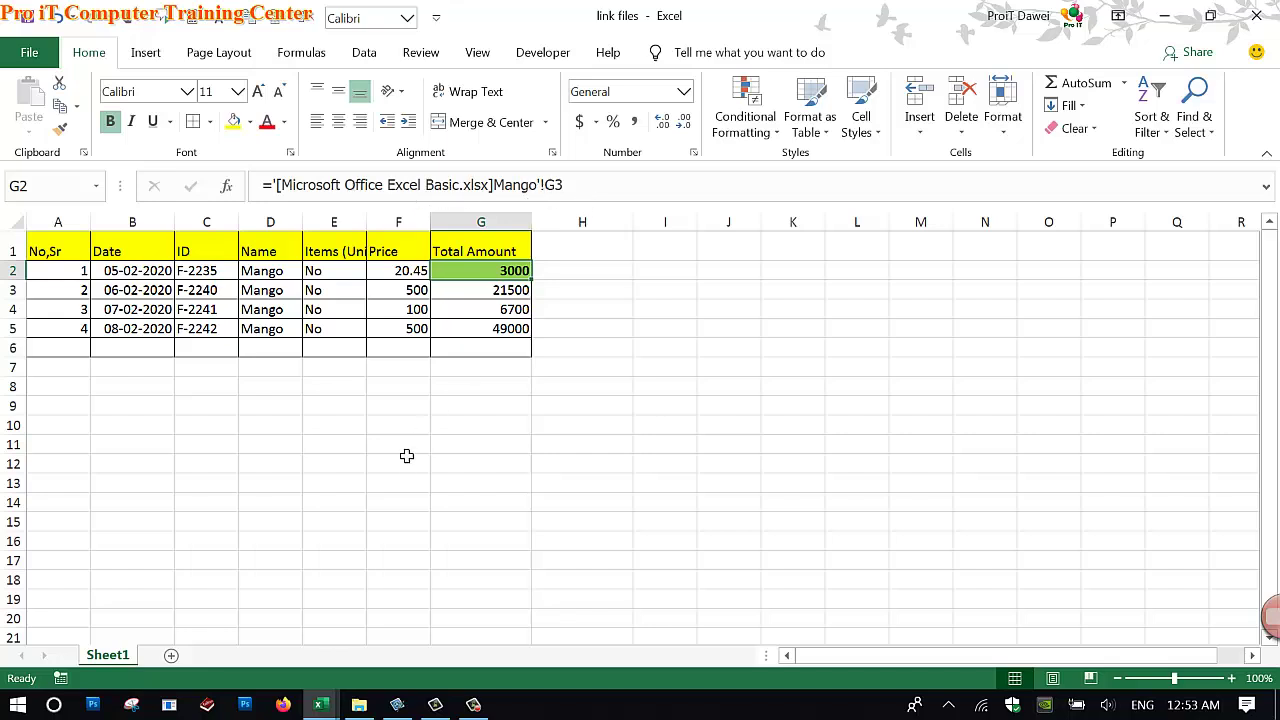
Step: Enter the label 'Total' in F6 of link files Sheet1, then select G2
left_click(397, 357)
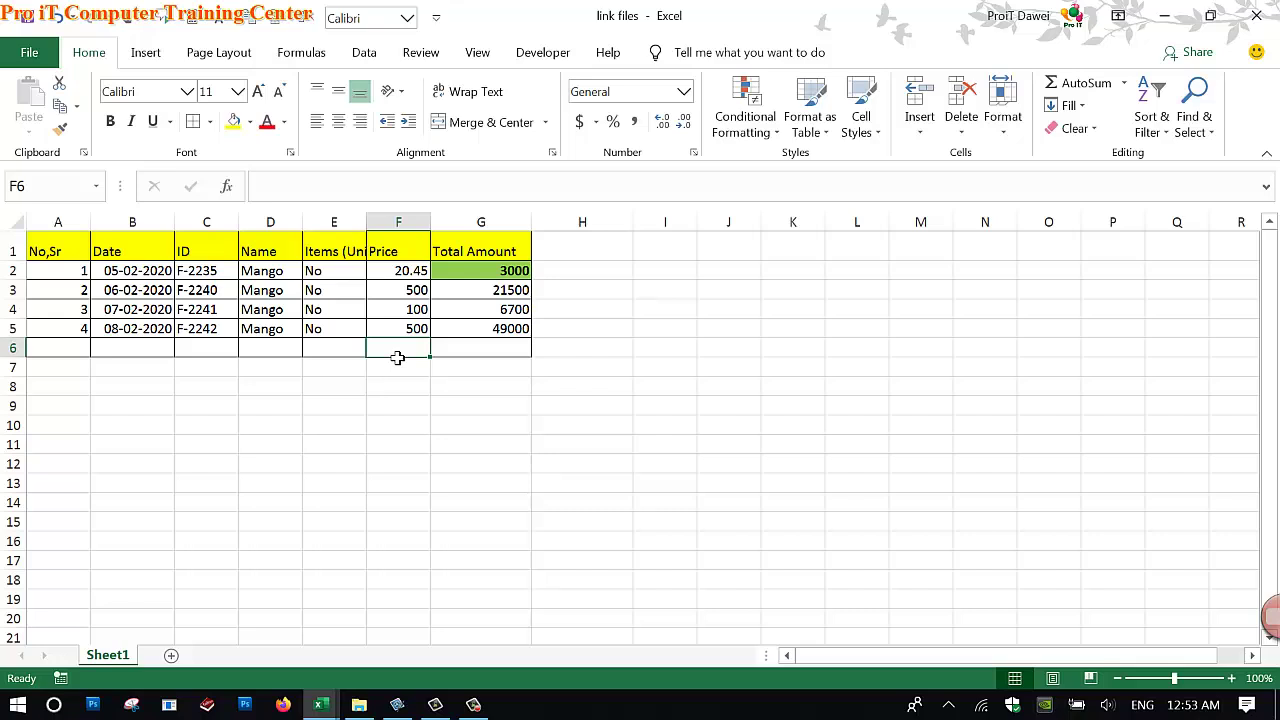
type("Y")
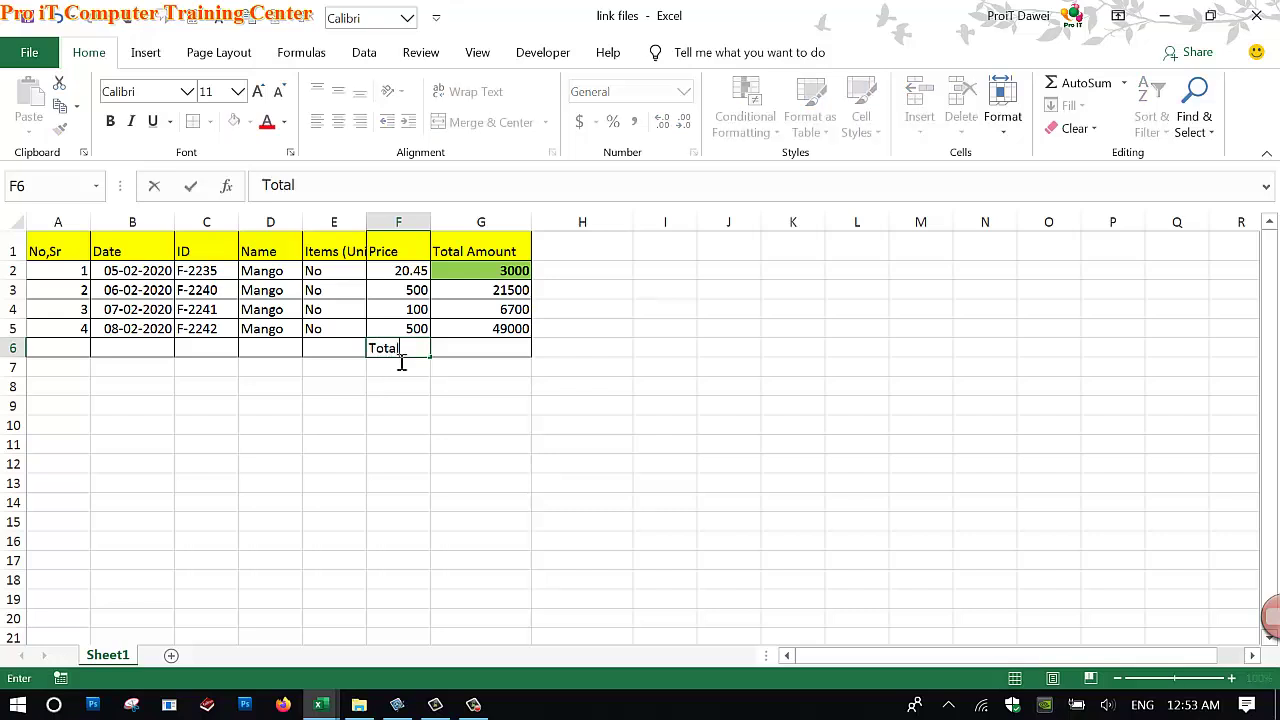
key("Return")
left_click(414, 348)
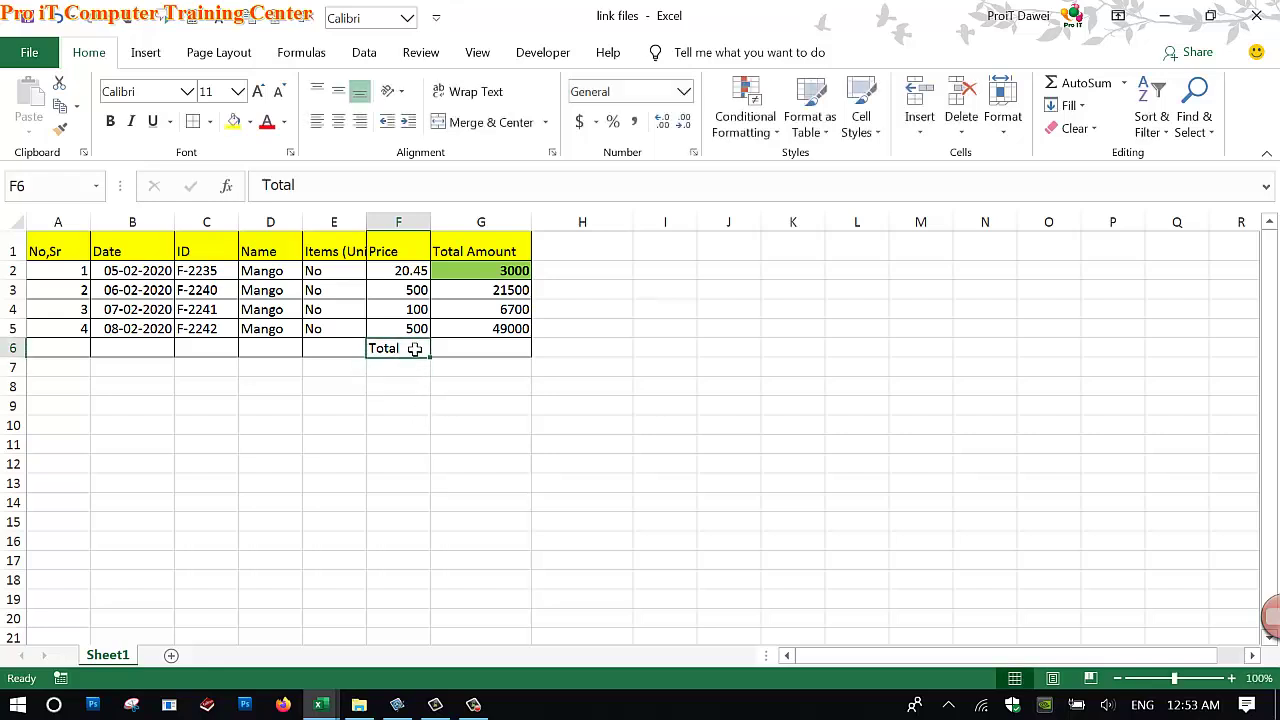
left_click(506, 271)
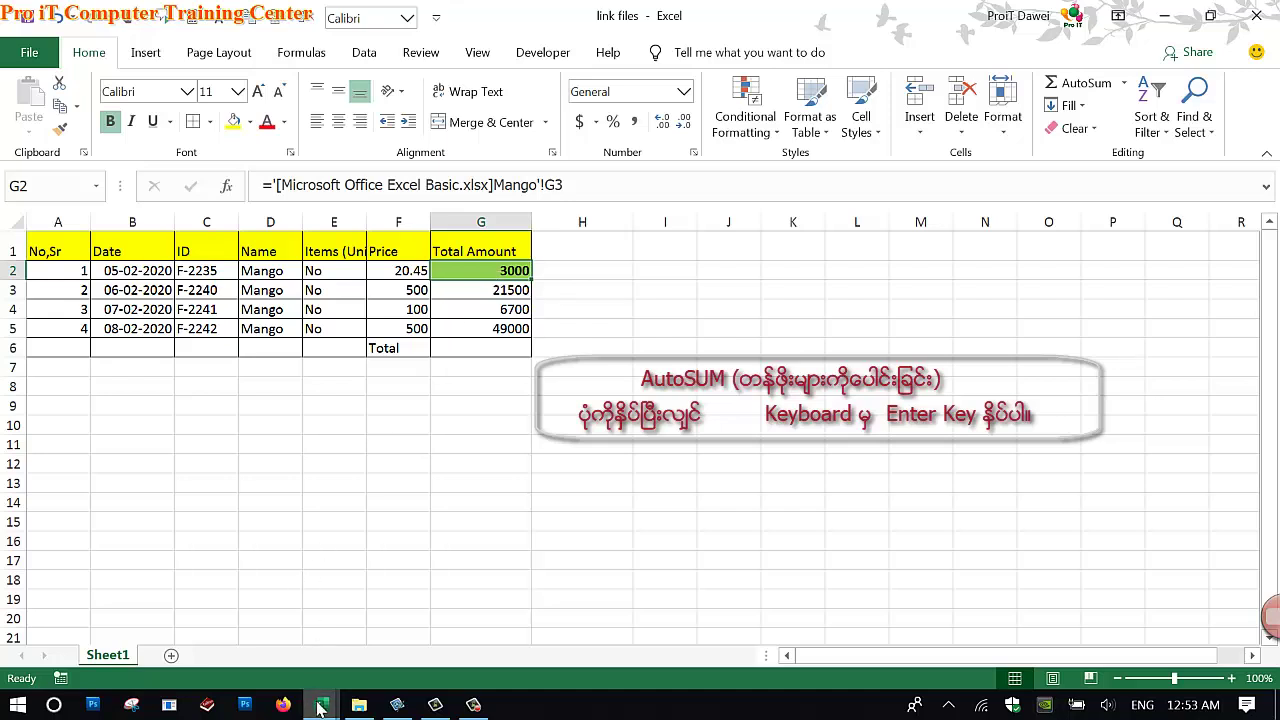
Step: Return to the Basic workbook's Mango sheet, check G3 and G7, then bring Snagit Editor forward
left_click(250, 620)
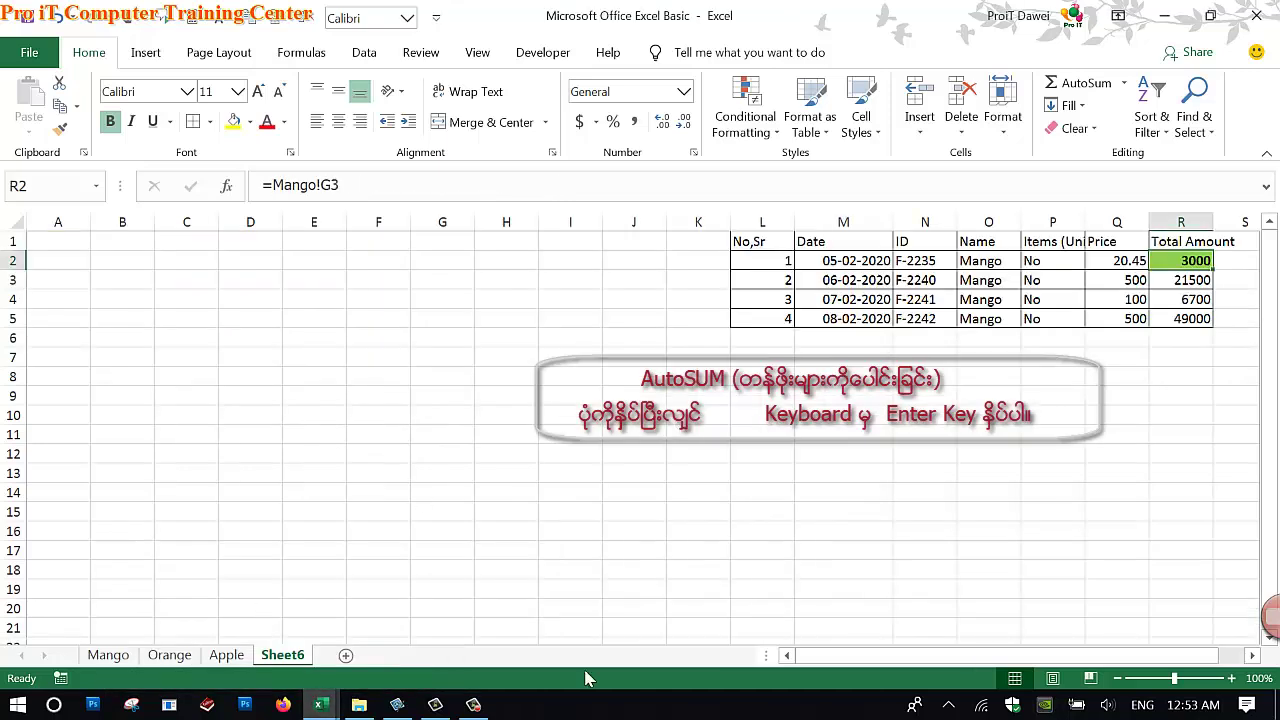
left_click(110, 655)
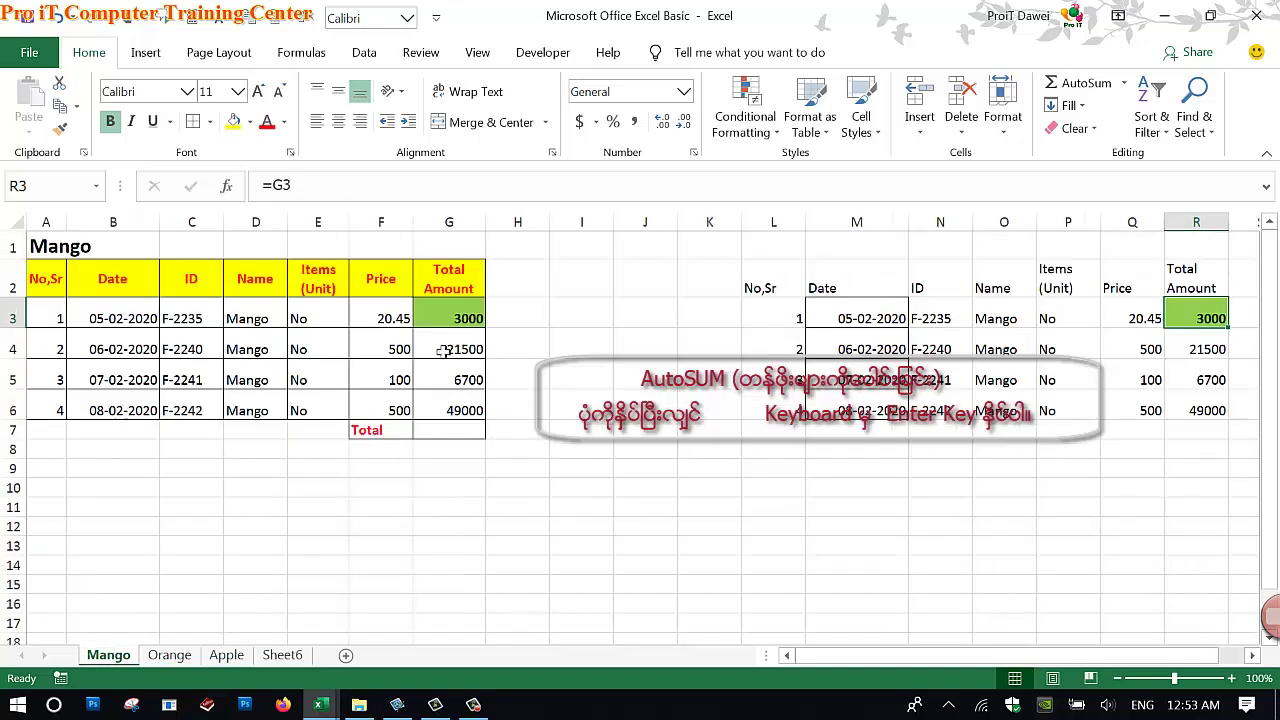
left_click(453, 340)
left_click(457, 318)
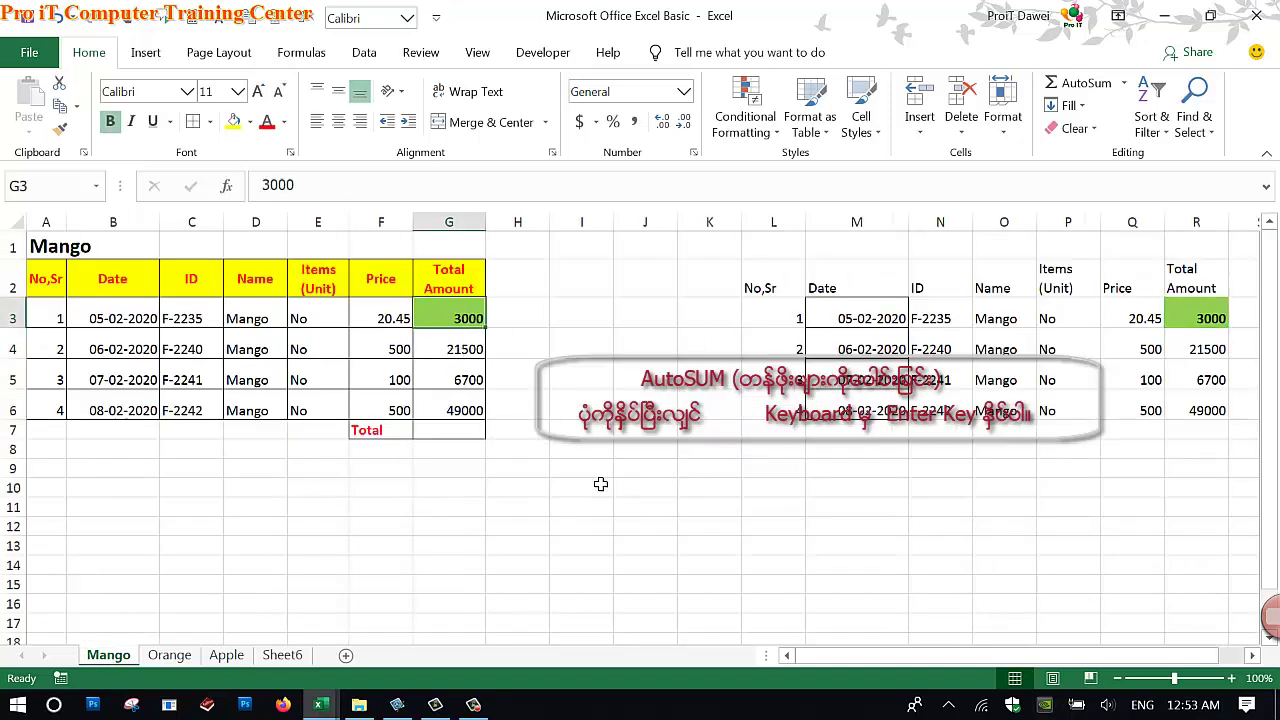
left_click(448, 435)
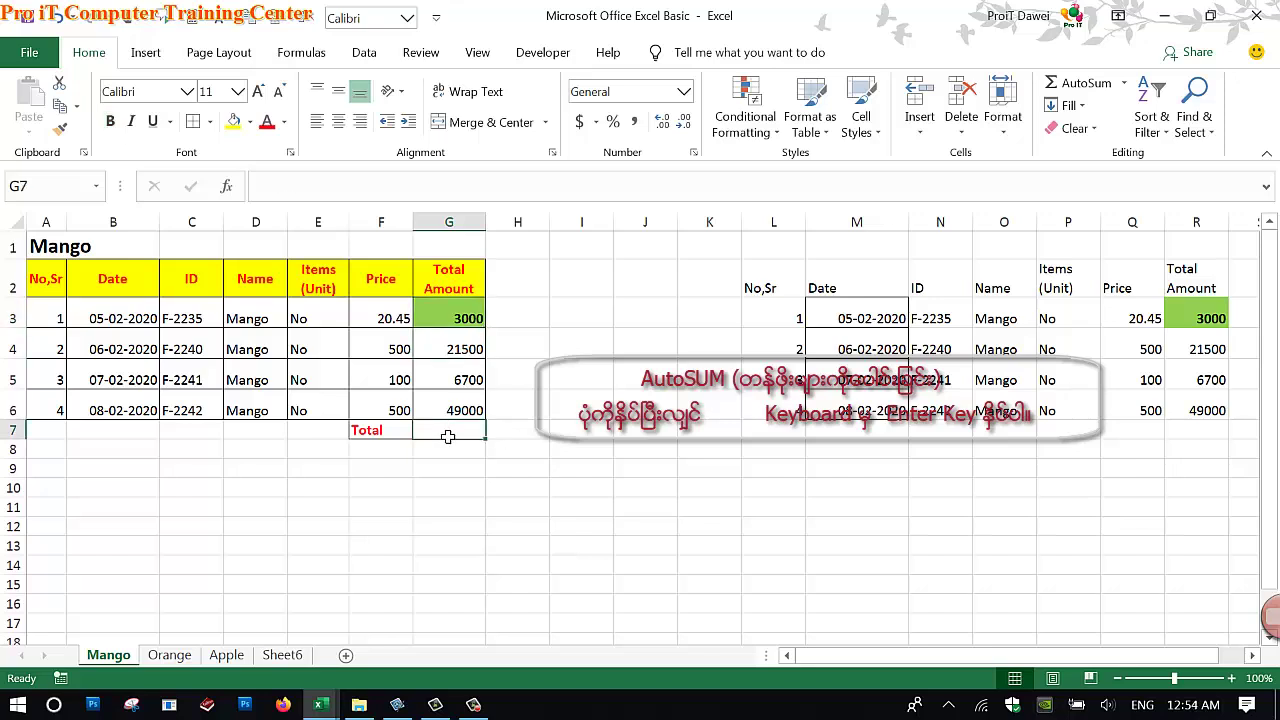
left_click(397, 705)
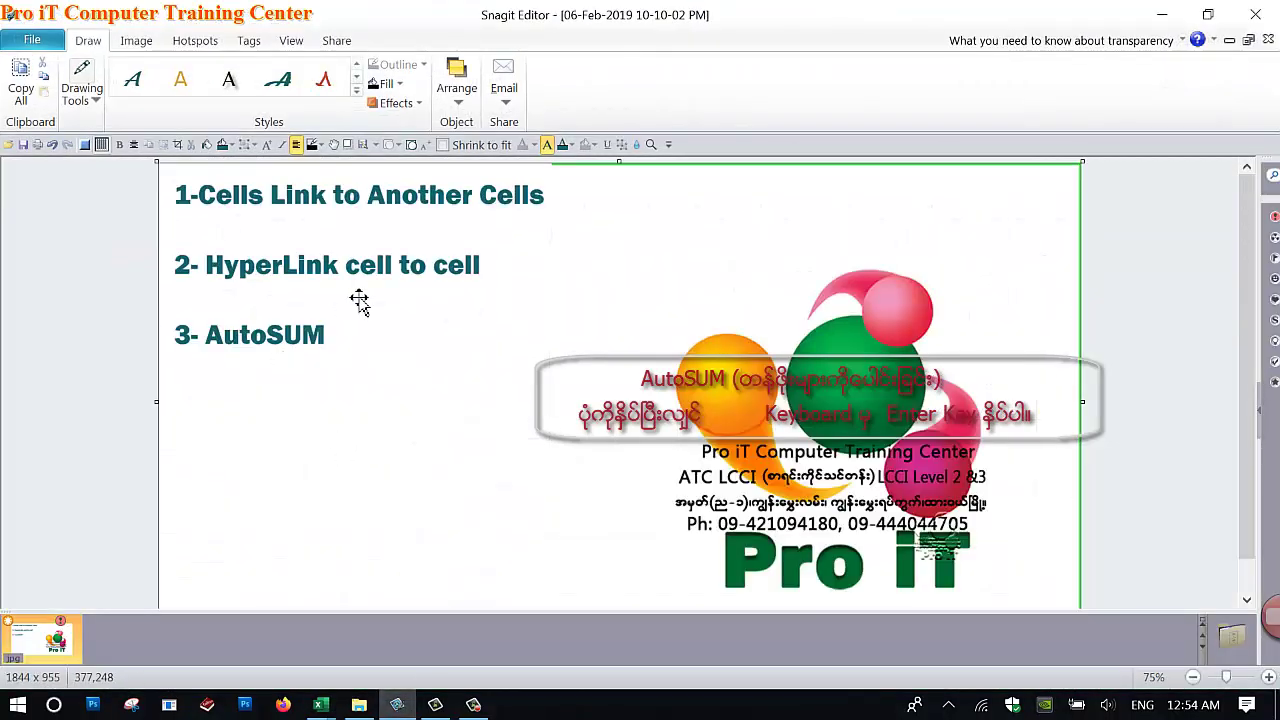
Step: Look over the lesson headings text box in Snagit Editor, then go back to Excel
left_click(406, 297)
left_click(237, 360)
key("Escape")
left_click(395, 708)
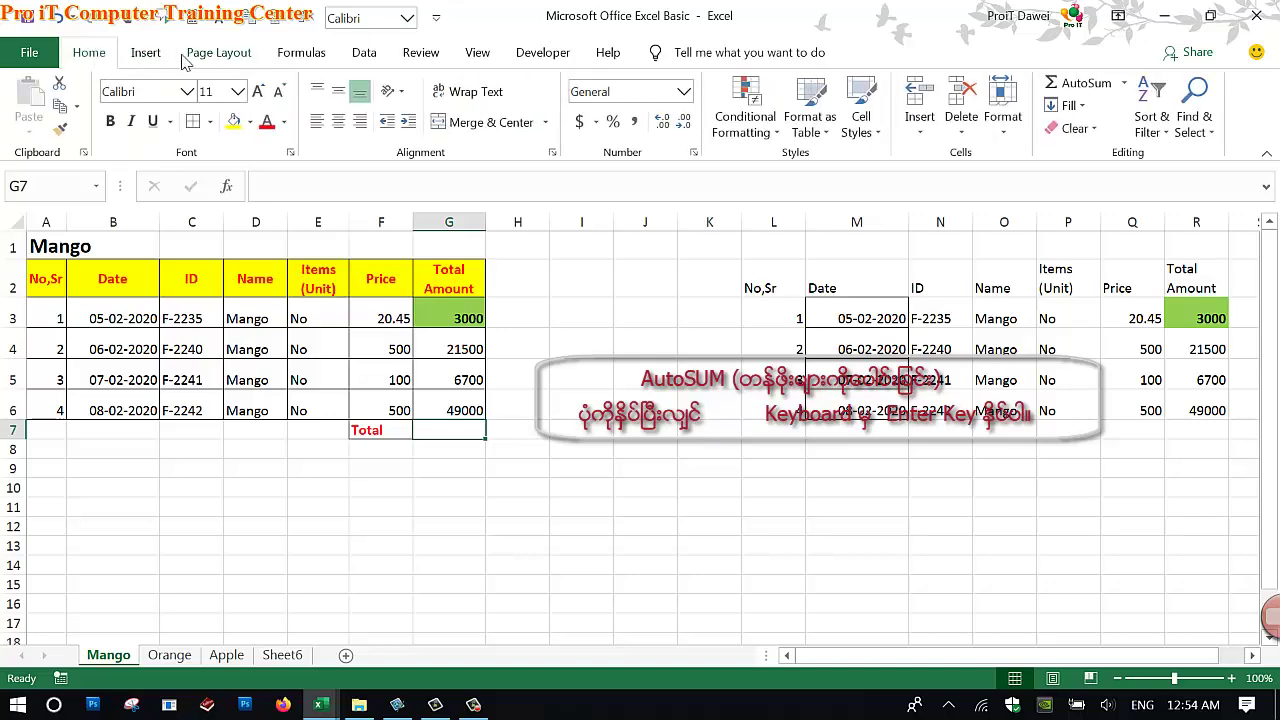
Step: Browse the ribbon tabs and return to the Home commands
left_click(145, 52)
left_click(215, 52)
left_click(301, 52)
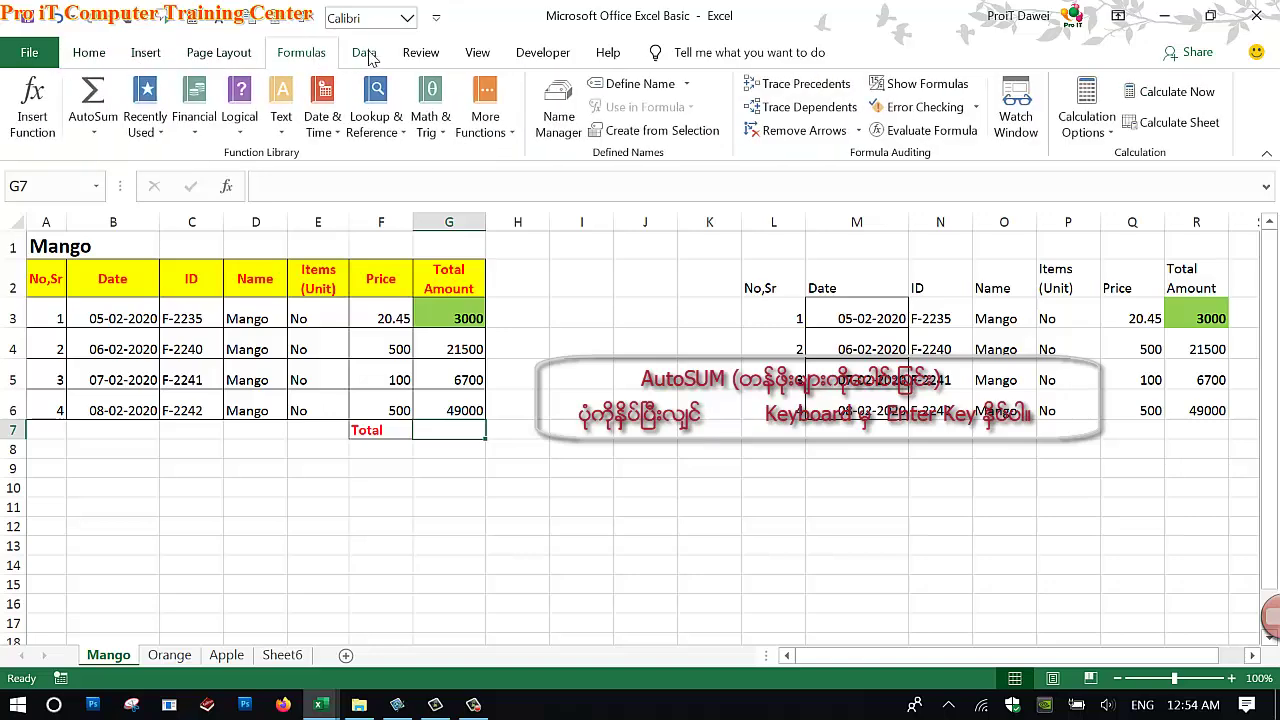
left_click(363, 52)
left_click(420, 52)
left_click(477, 52)
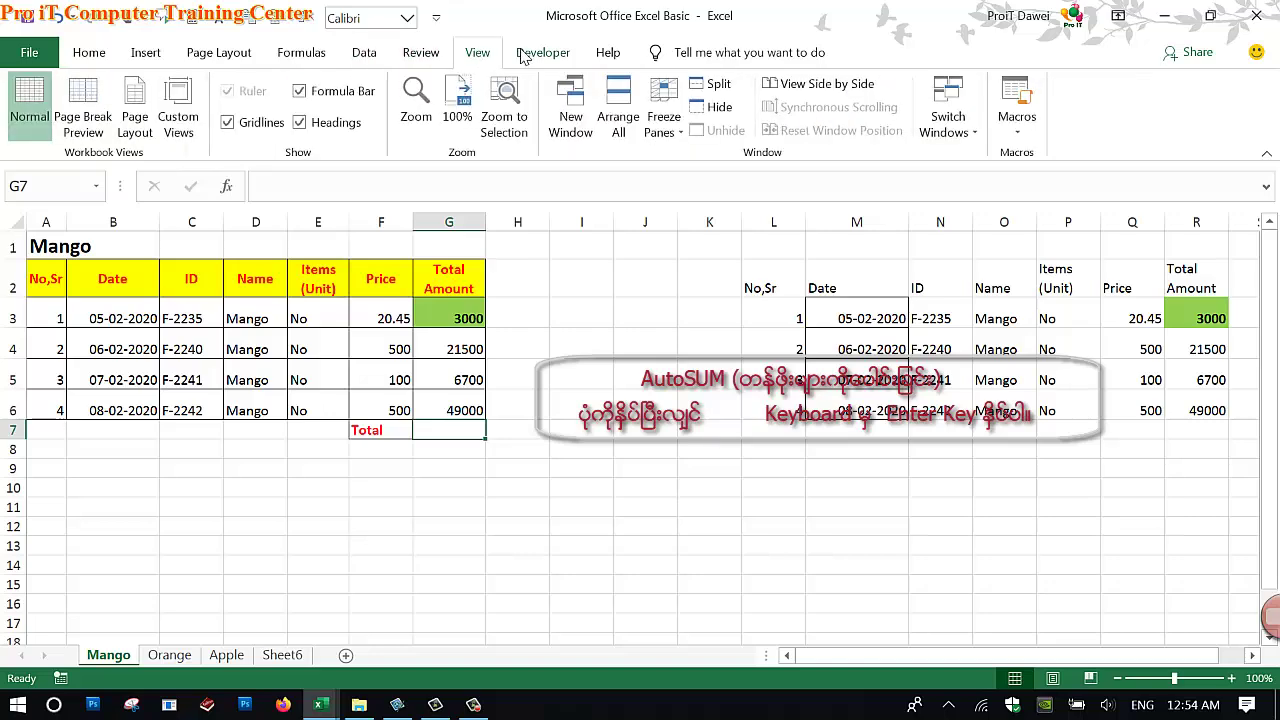
left_click(95, 57)
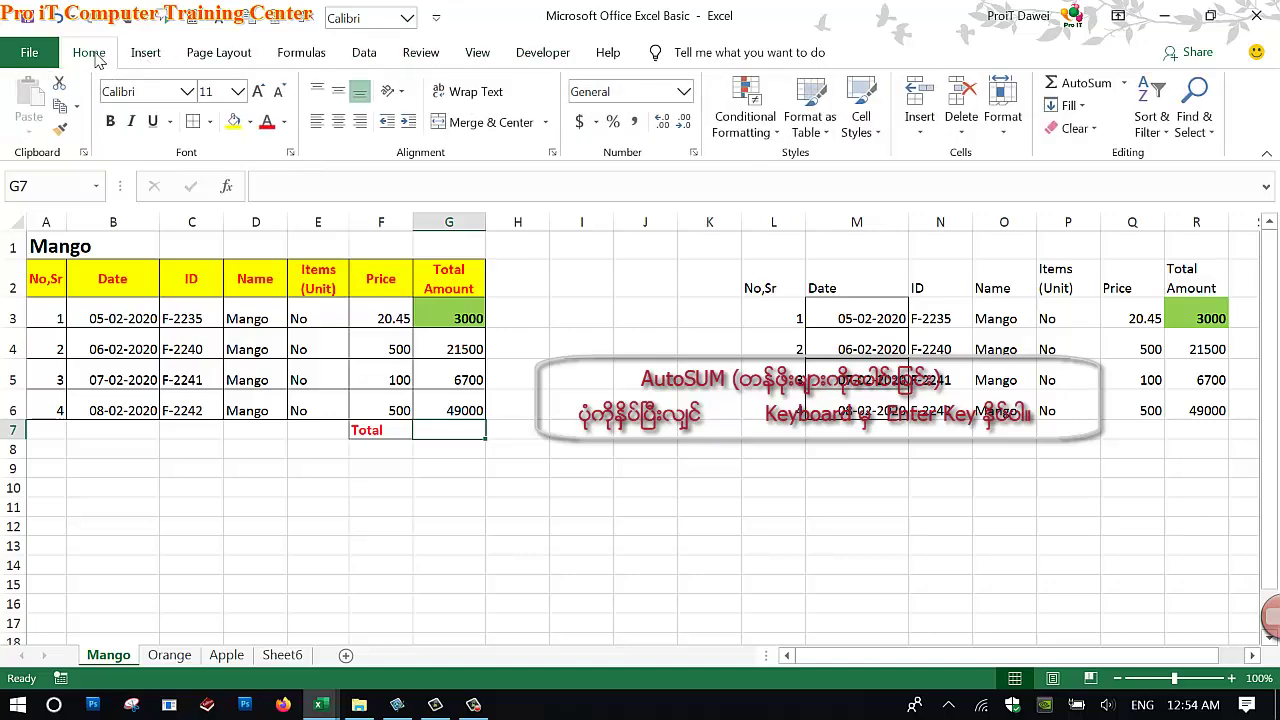
Step: Enter =SUM(G3:G6) in Mango's G7, giving 80200, and make it bold
left_click(1072, 86)
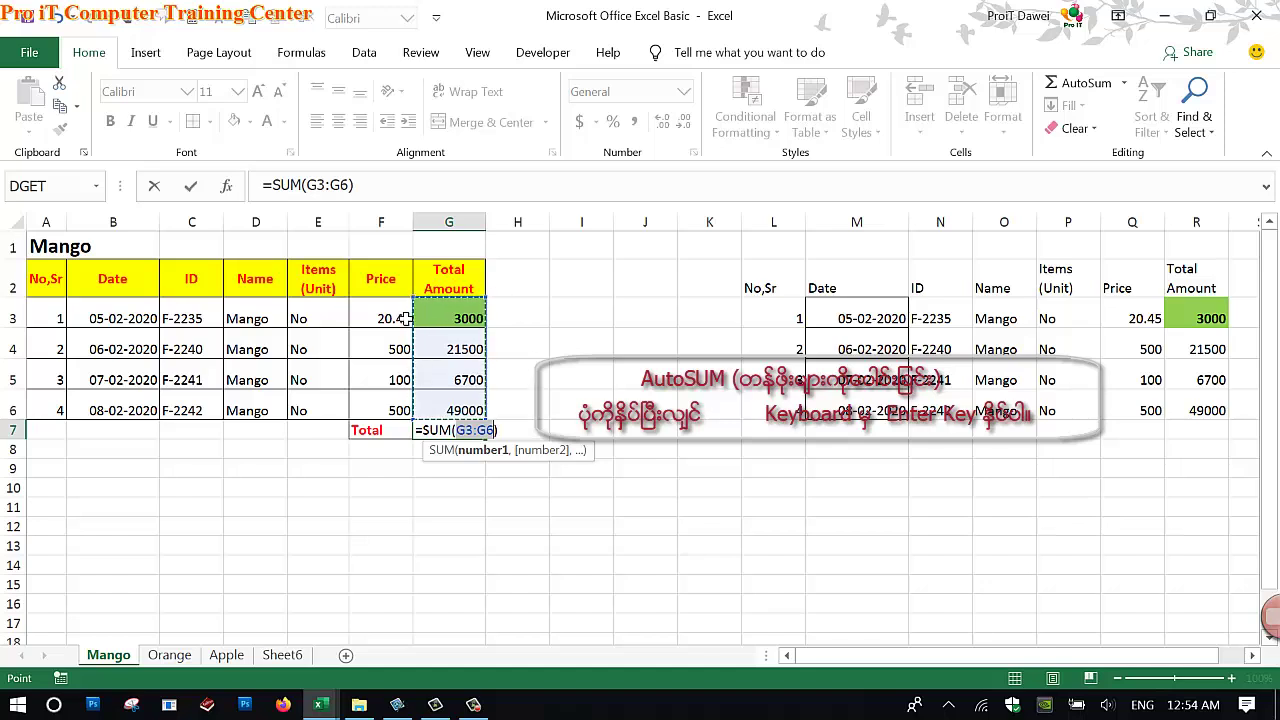
left_click(347, 188)
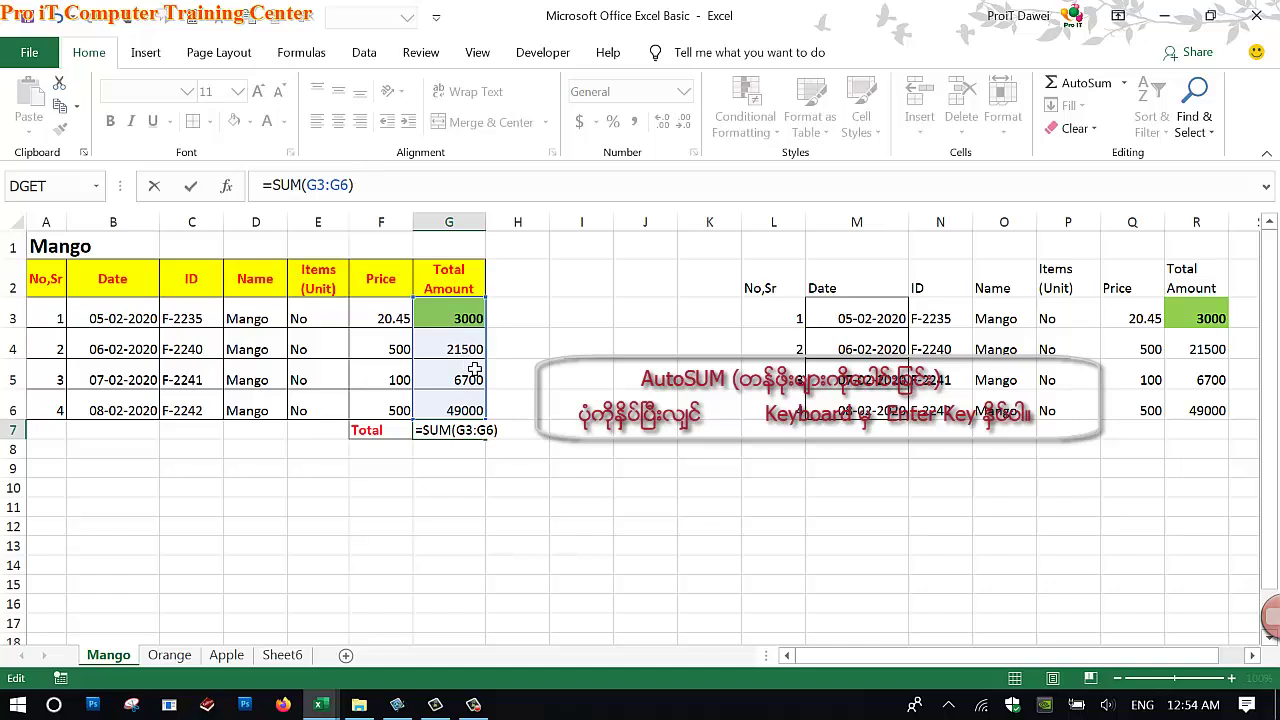
key("Return")
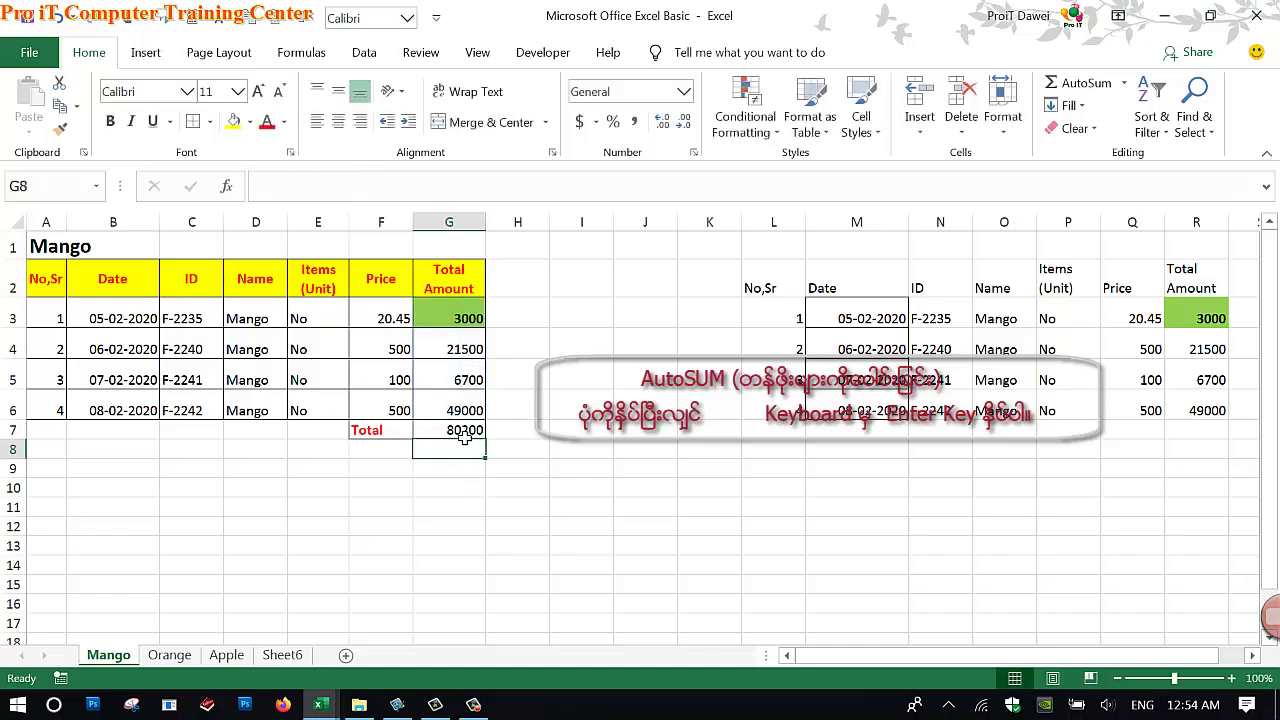
left_click(465, 434)
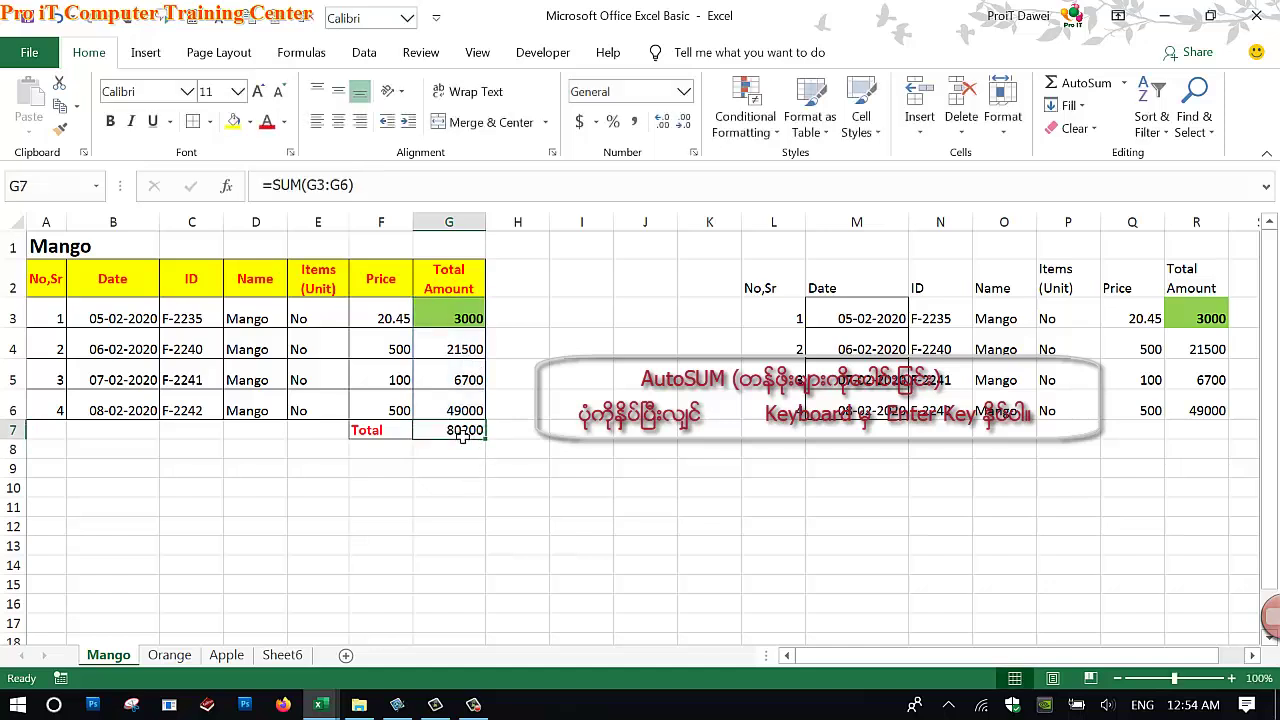
left_click(110, 121)
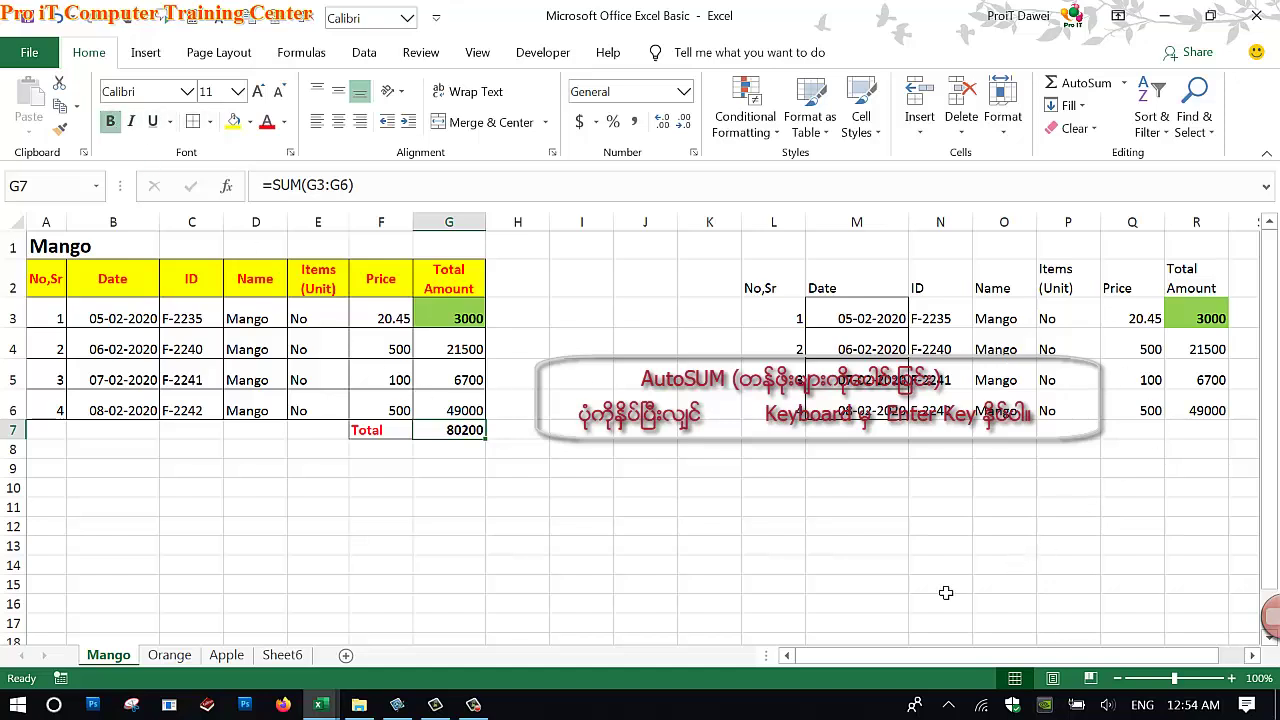
Step: Add a bold =SUM(G3:G6) total of 38995 in the Orange sheet's G7
left_click(169, 655)
left_click(471, 411)
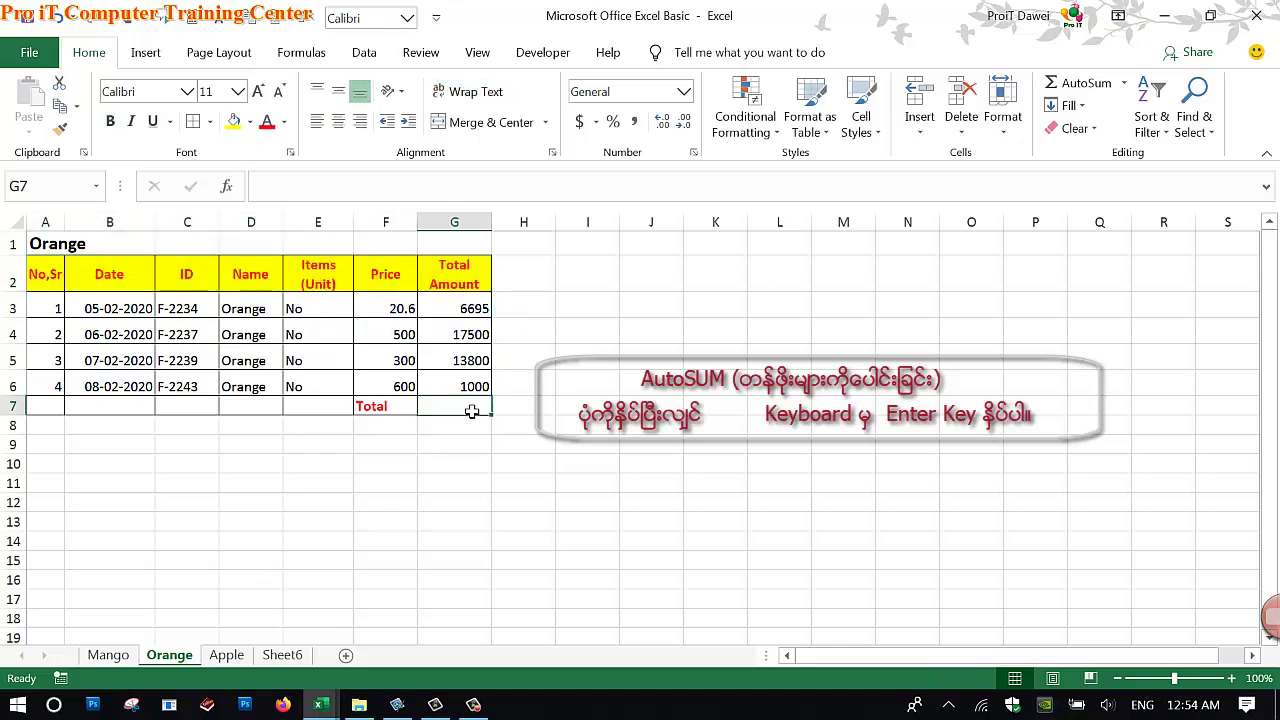
left_click(1085, 83)
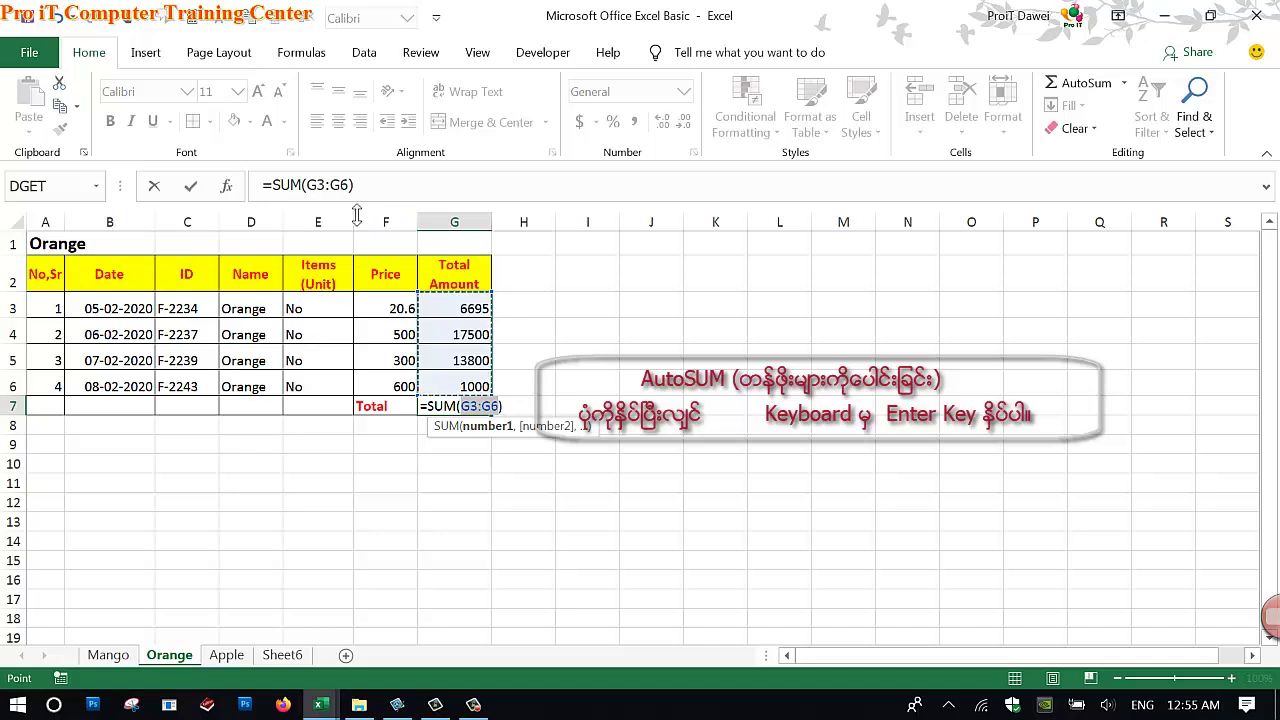
key("Return")
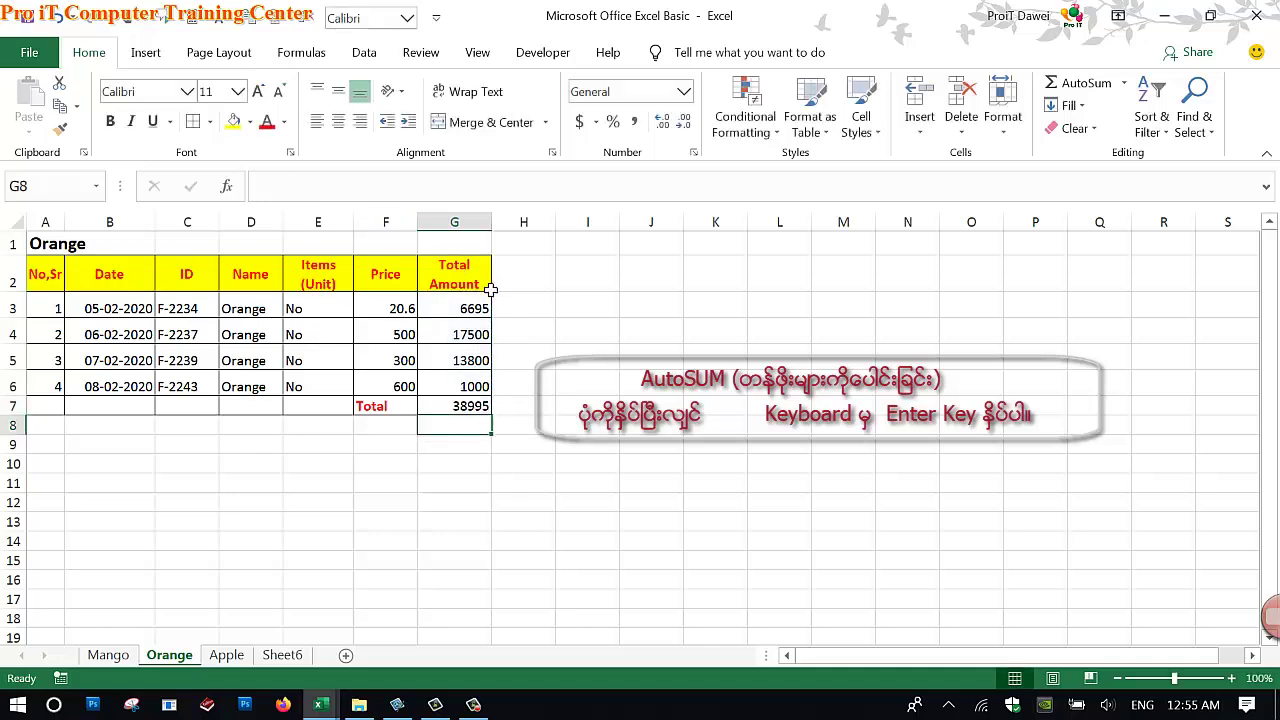
left_click(482, 415)
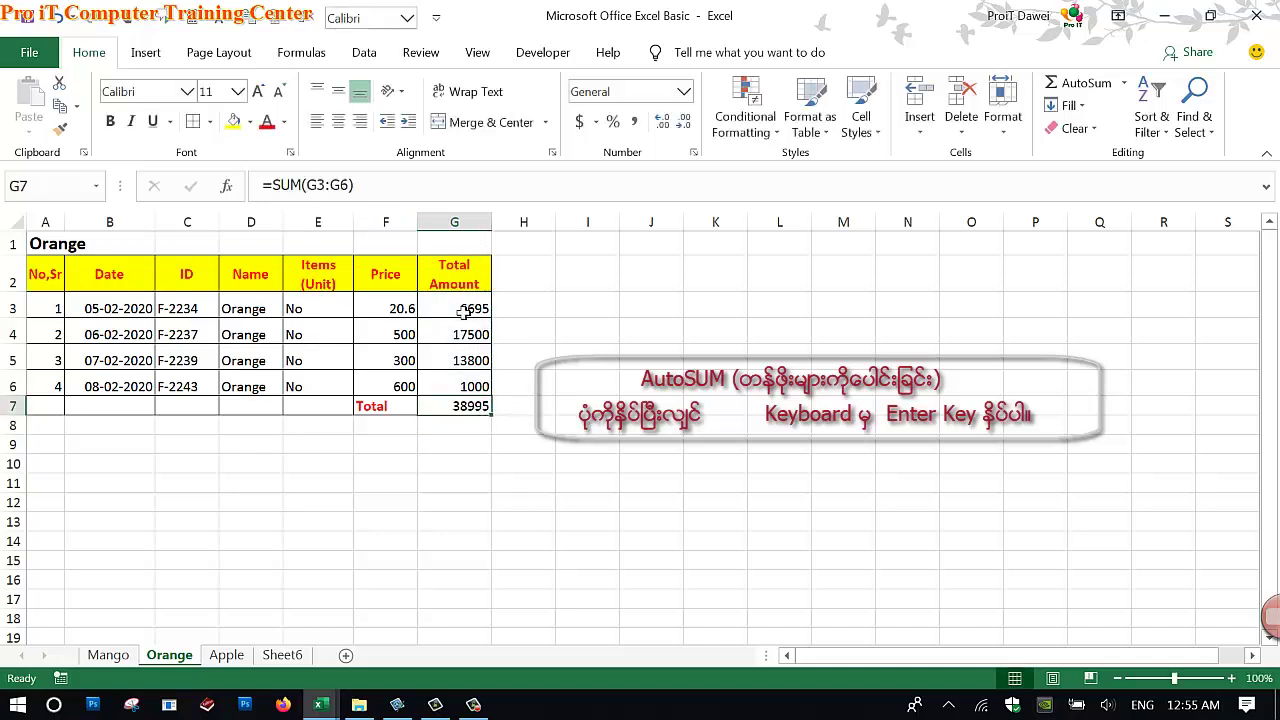
left_click_drag(463, 314, 456, 390)
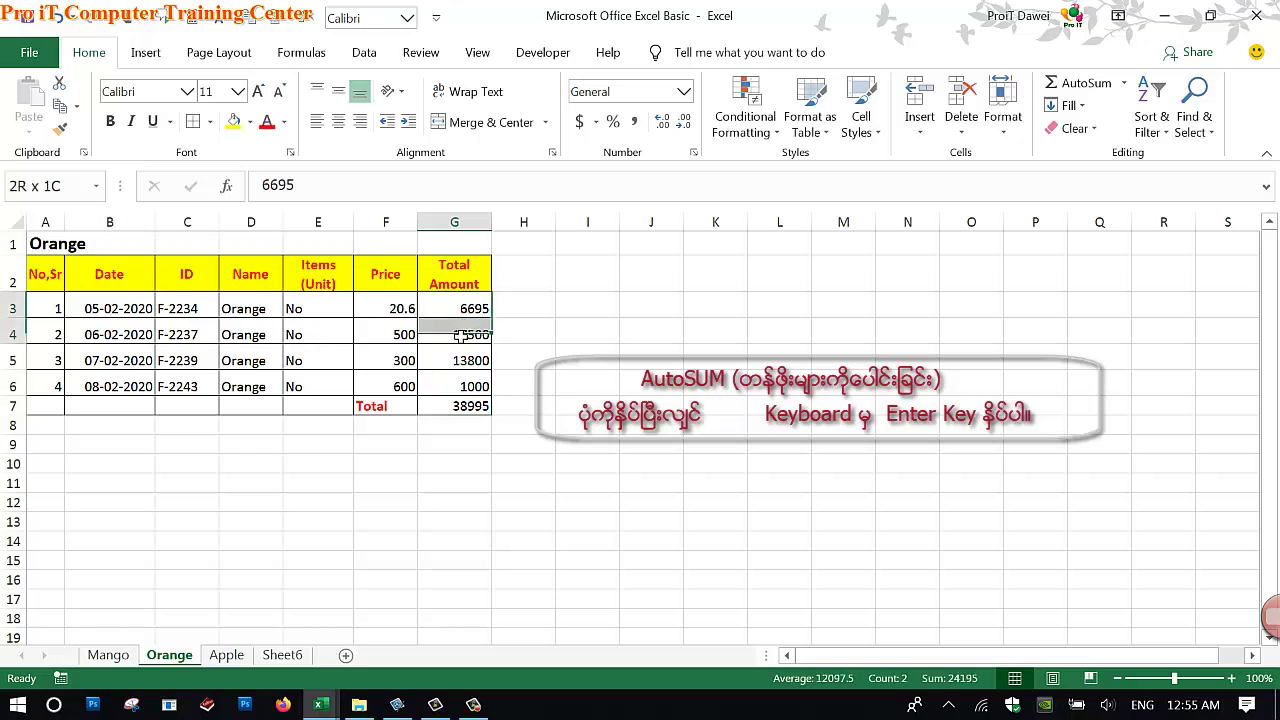
left_click(453, 406)
left_click(453, 406)
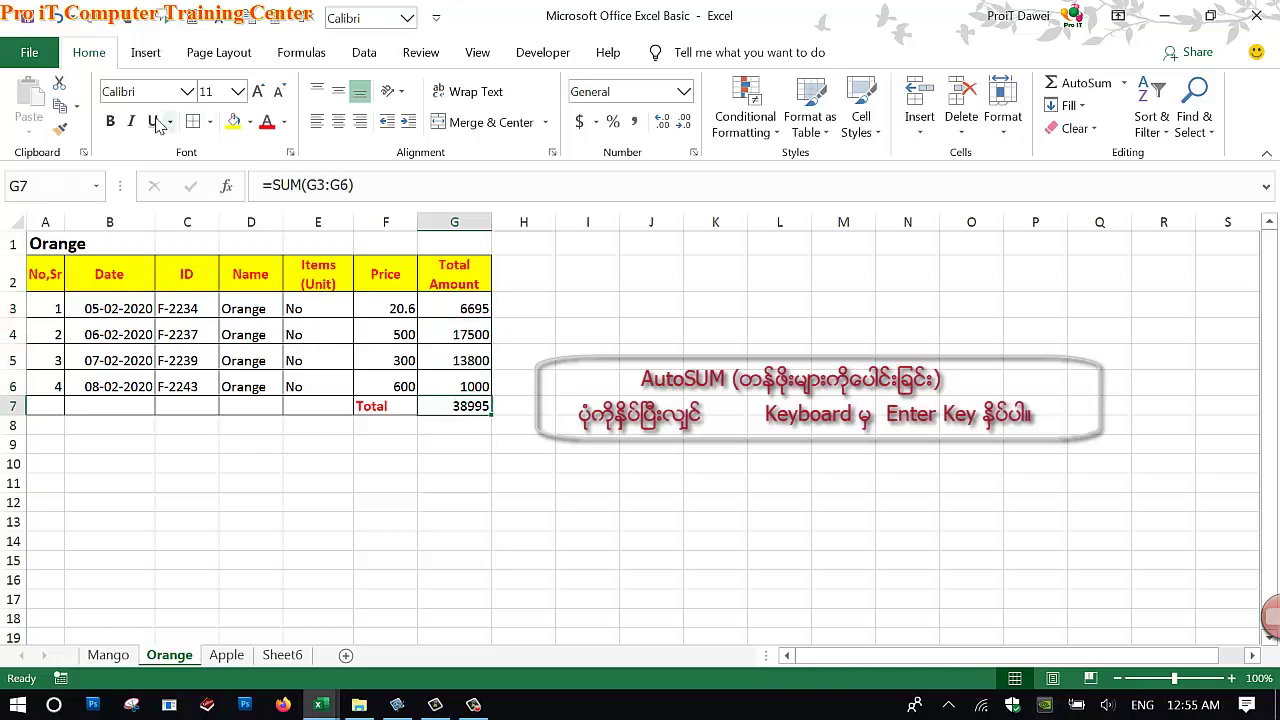
left_click(110, 121)
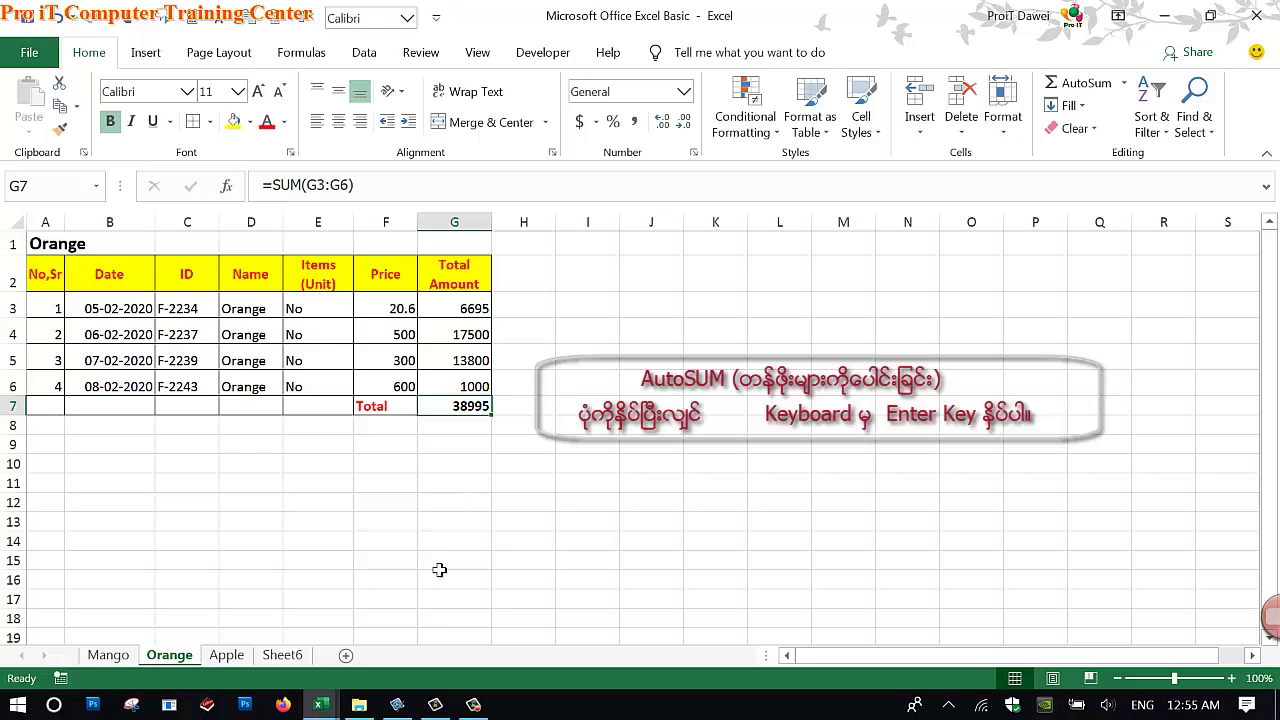
left_click(232, 655)
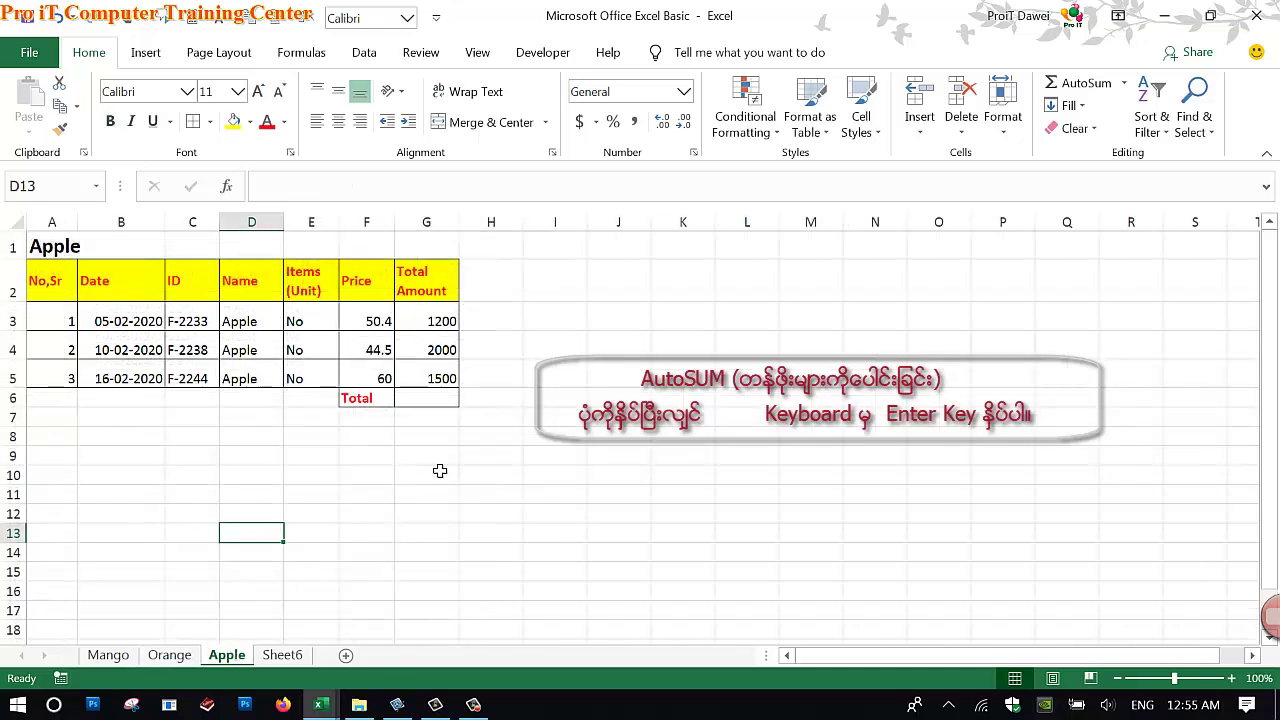
Step: Add a bold =SUM(G3:G5) total of 4700 in the Apple sheet's G6
left_click(441, 400)
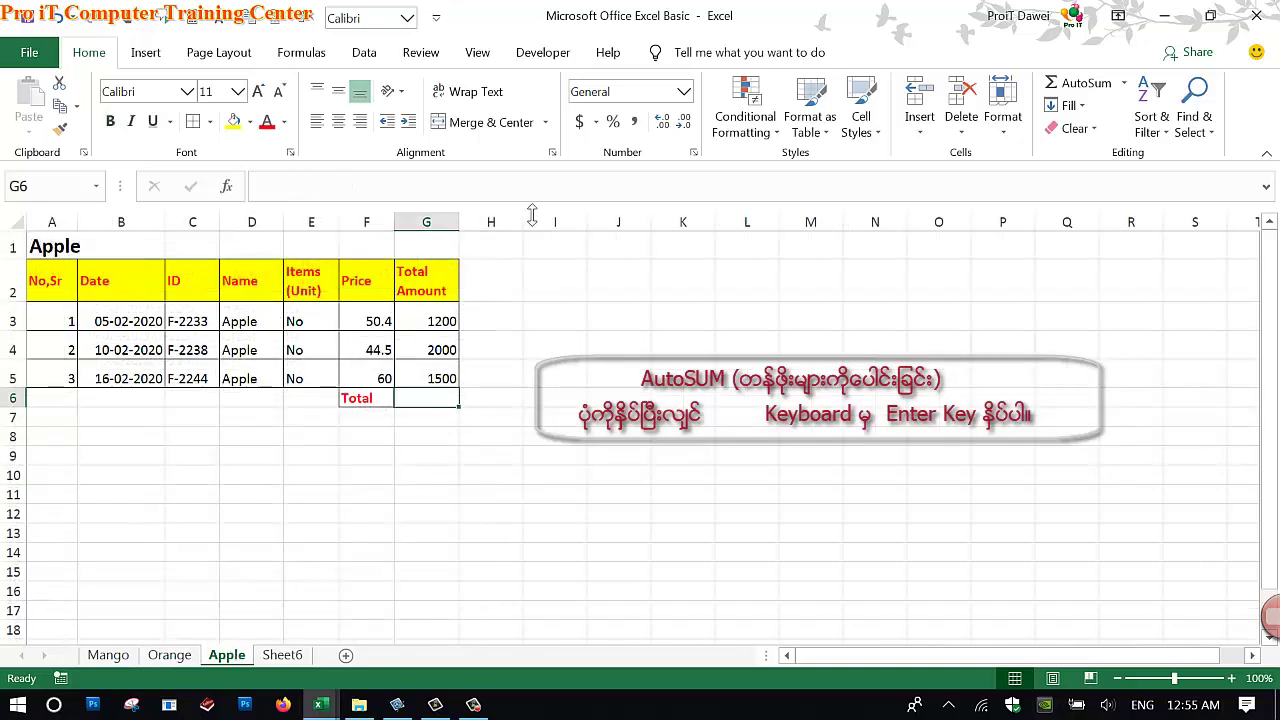
left_click(1085, 82)
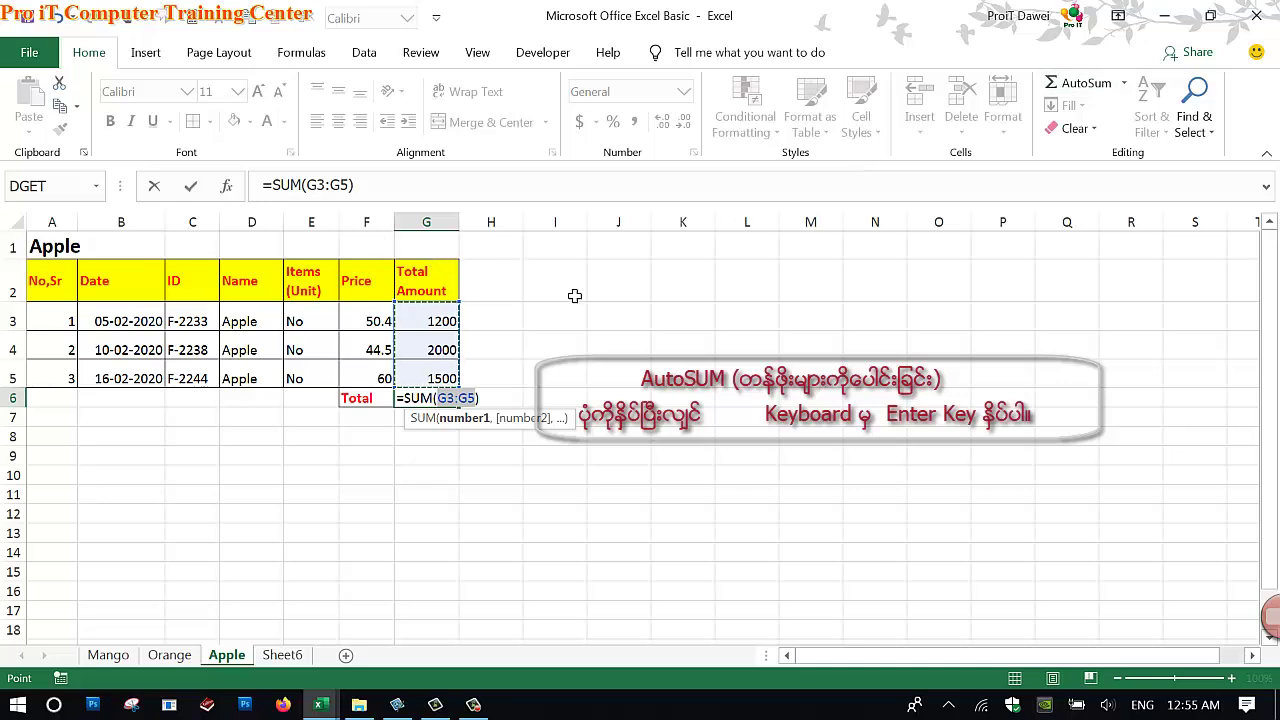
key("Return")
left_click(440, 400)
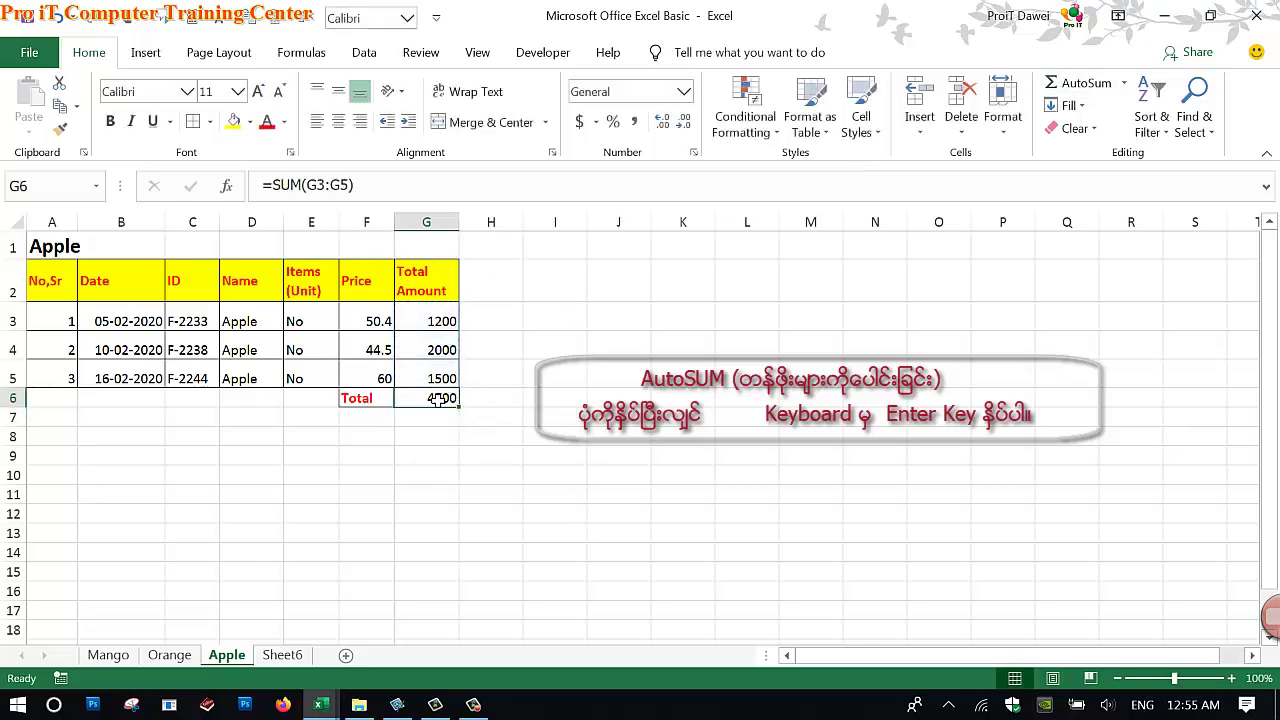
left_click(110, 121)
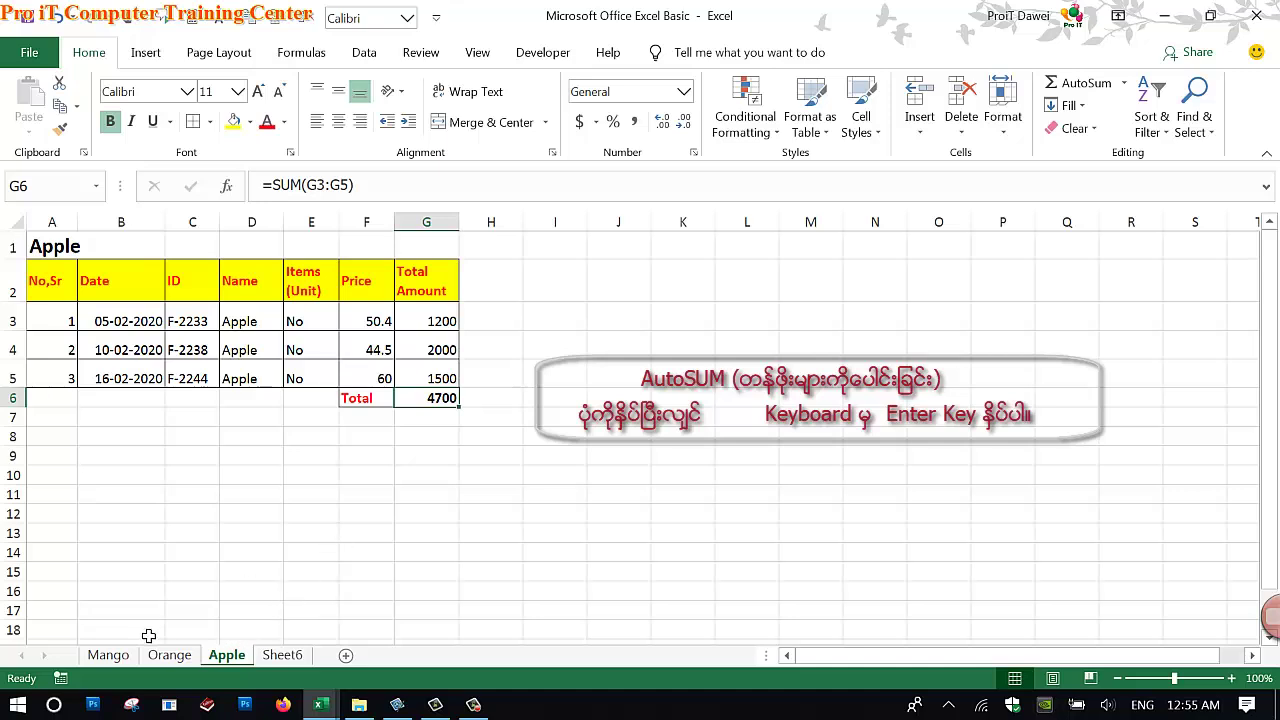
Step: On Sheet6, enter the headings Name in A1 and Total Amount in B1
left_click(272, 656)
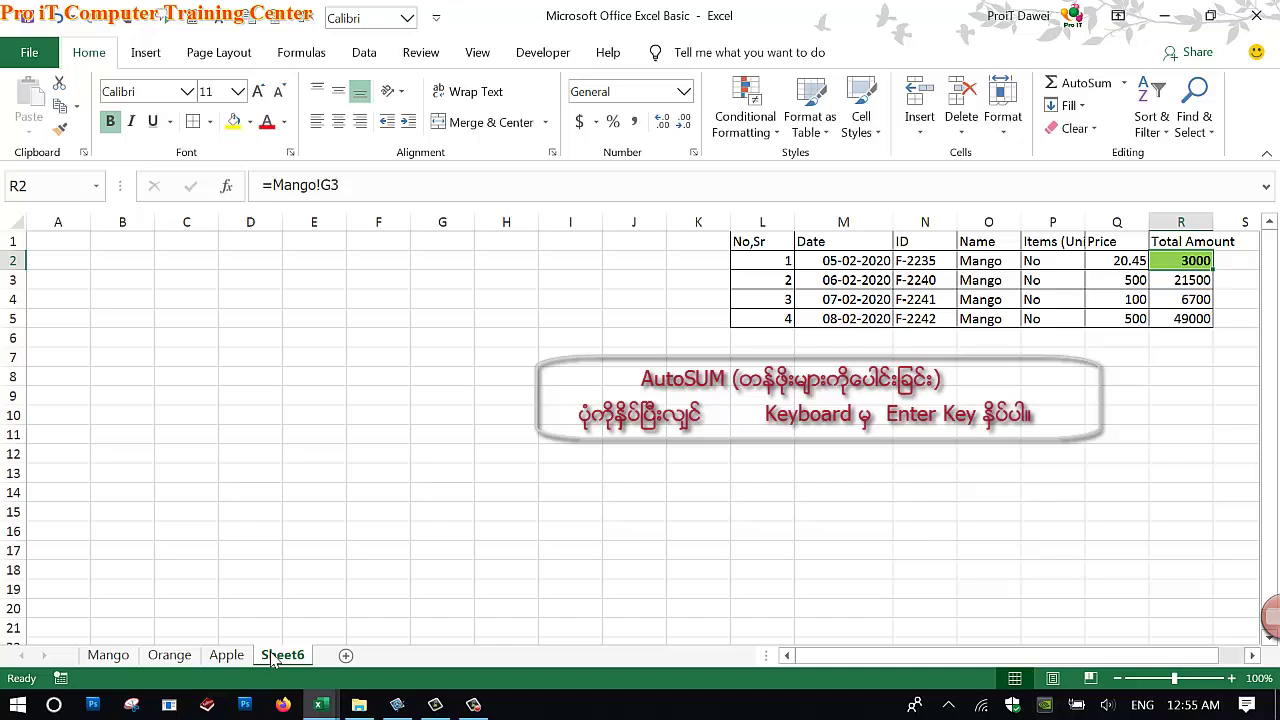
left_click(71, 249)
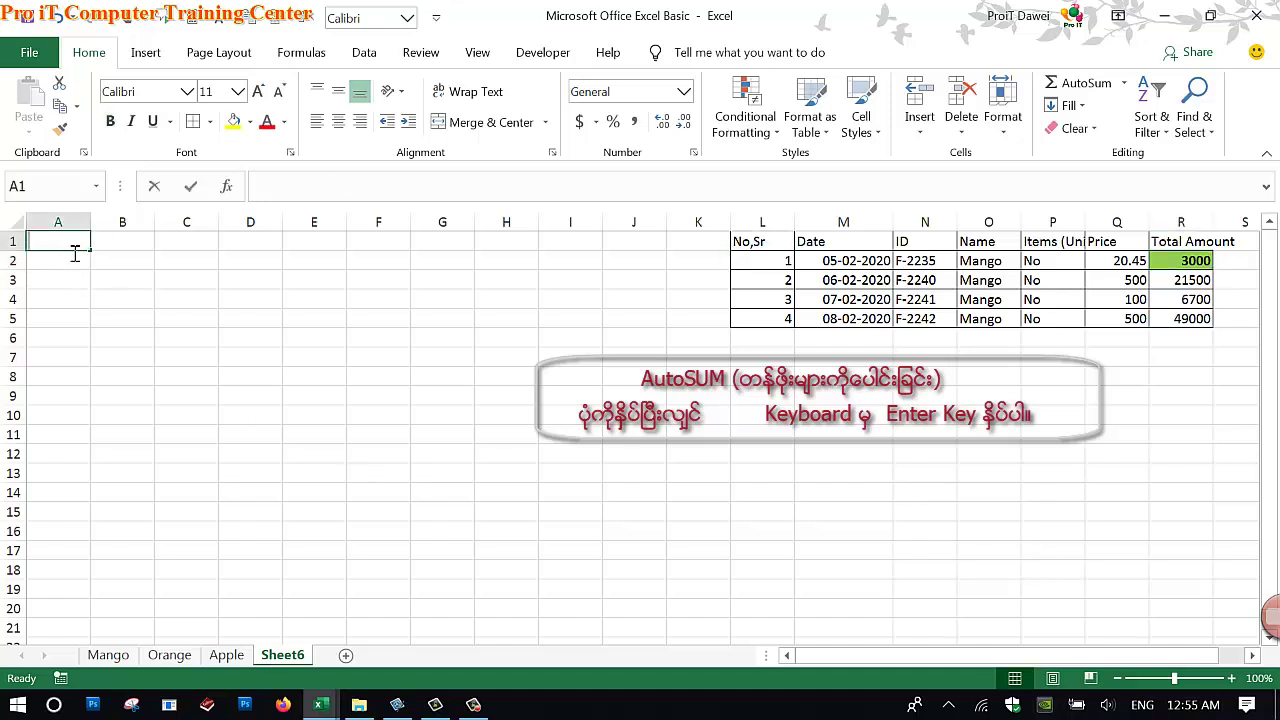
type("Name")
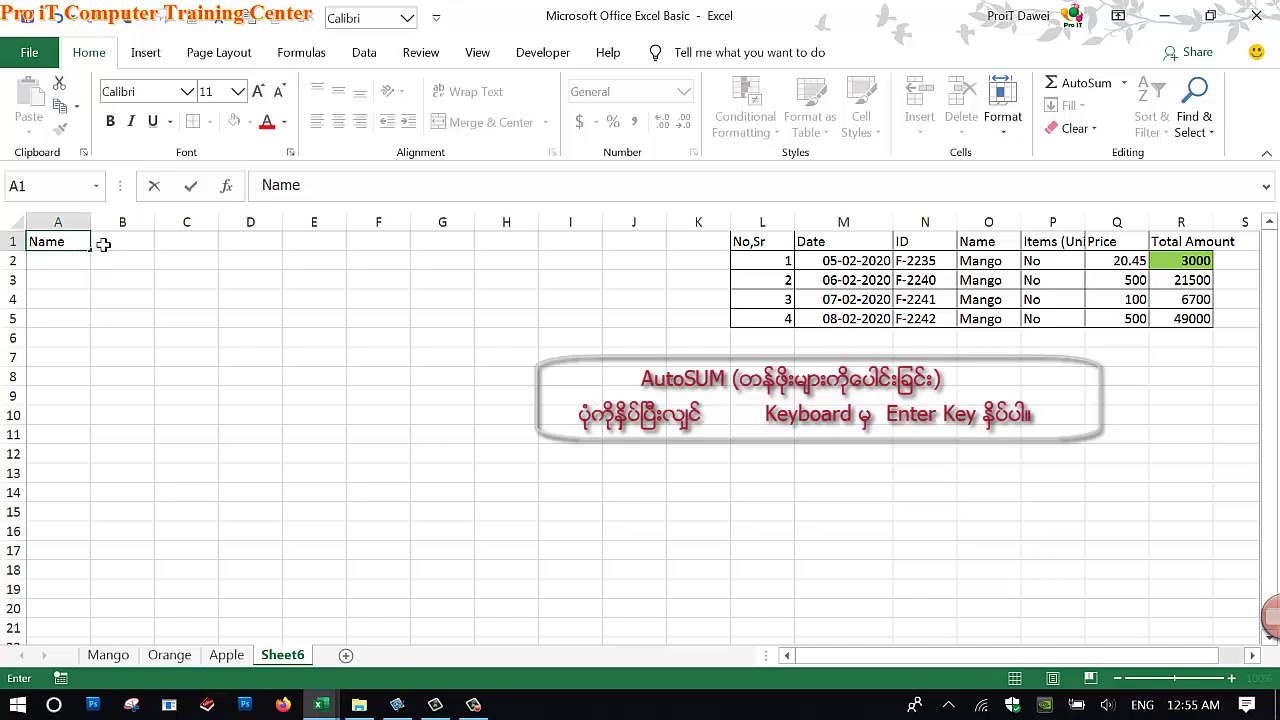
left_click(122, 242)
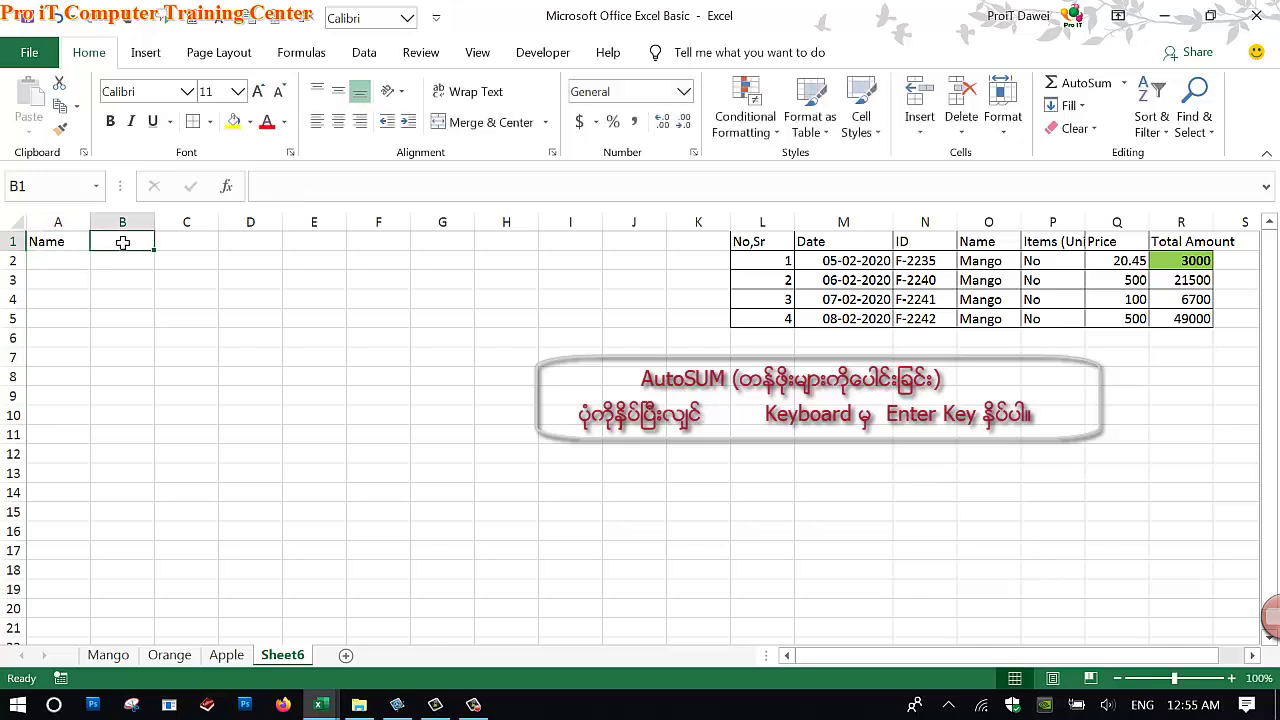
type("Total Amount")
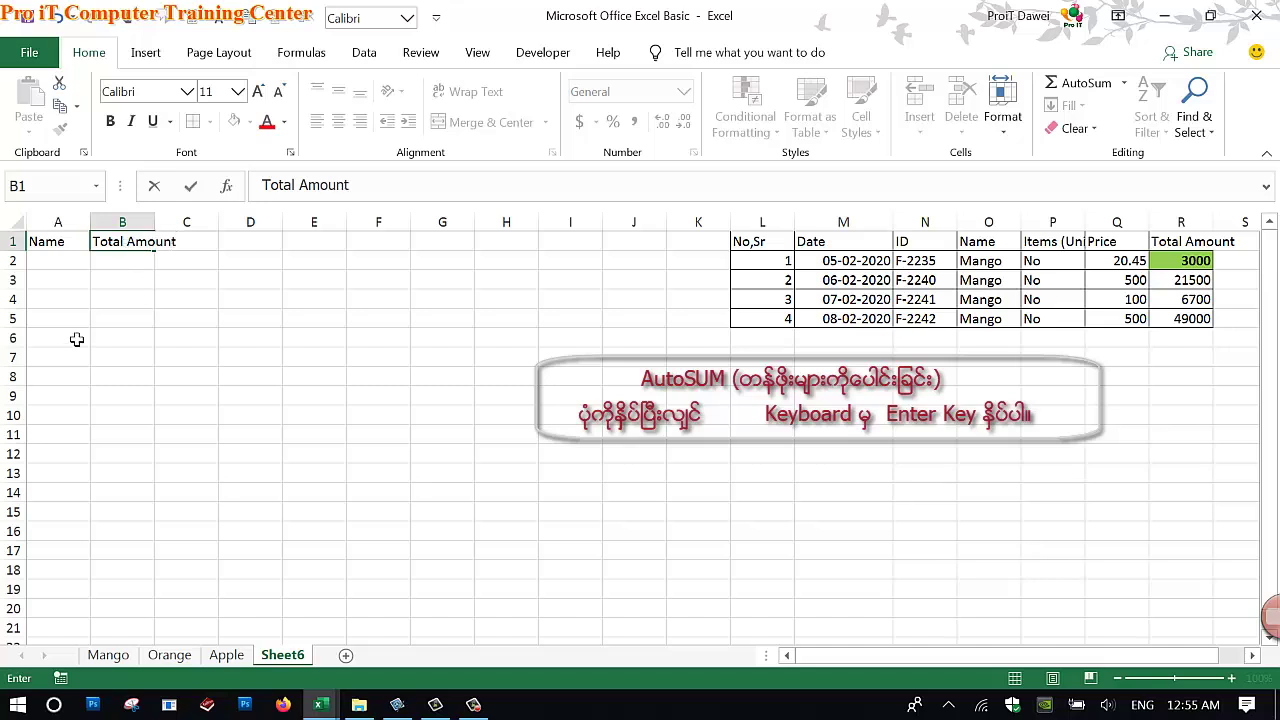
left_click(100, 300)
Step: Widen column B and make the A1:B1 headings bold with yellow fill and red text
left_click_drag(60, 245, 134, 243)
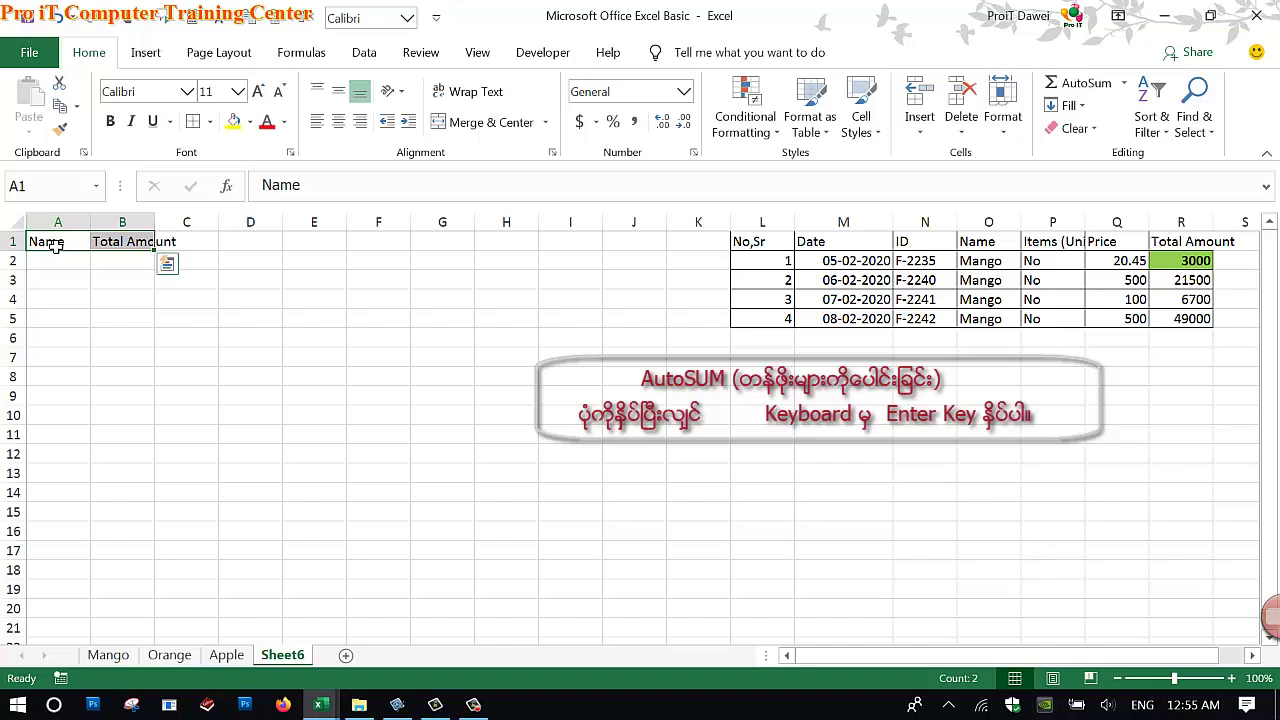
left_click_drag(55, 247, 137, 360)
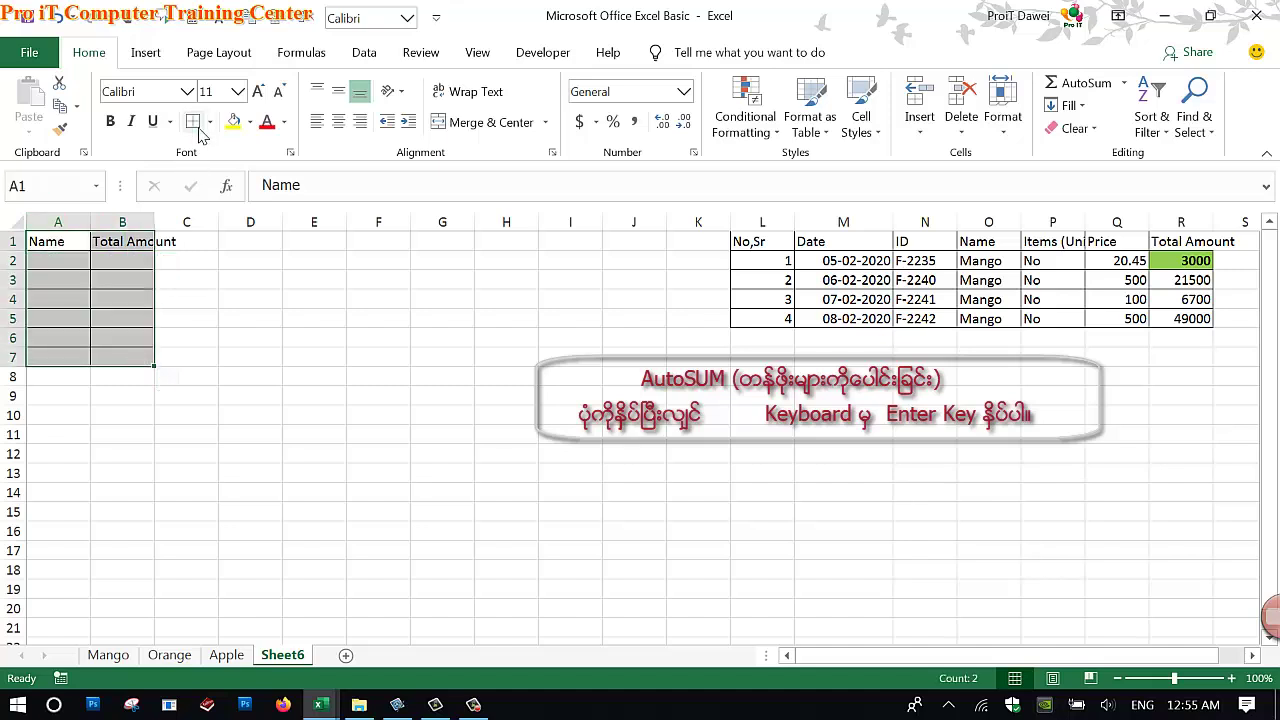
left_click_drag(155, 221, 192, 221)
left_click(167, 301)
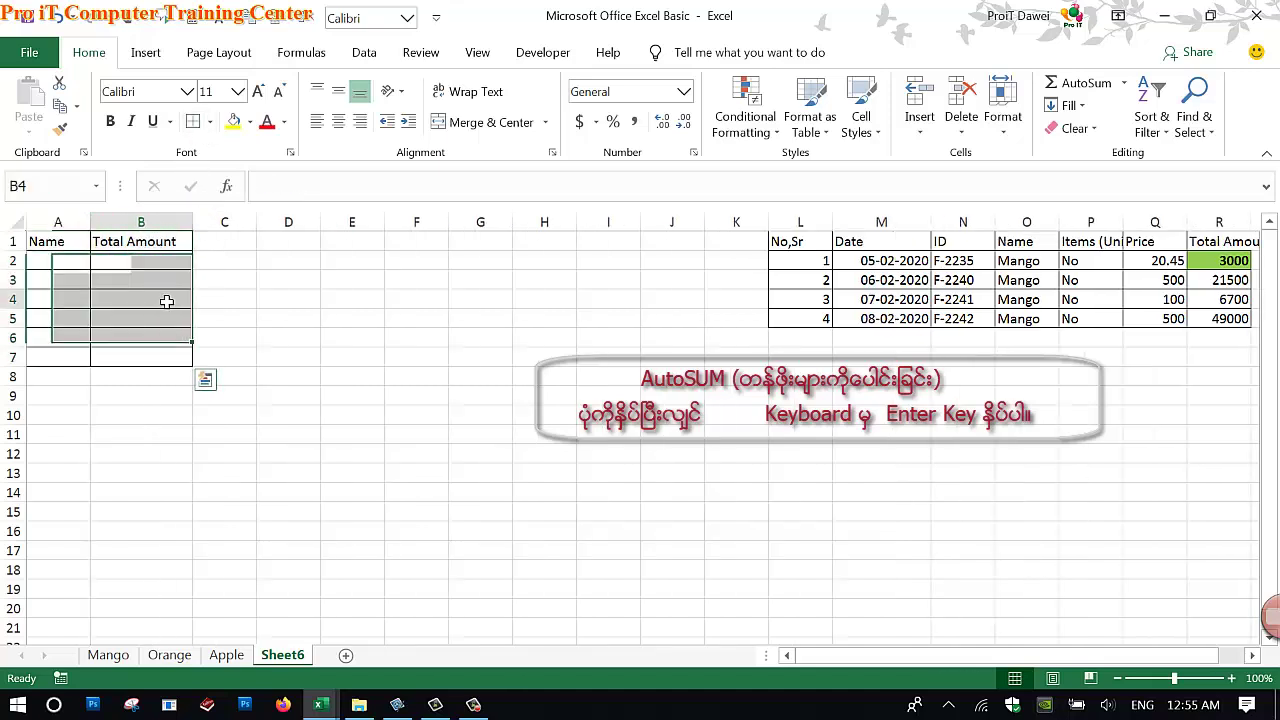
left_click_drag(50, 241, 165, 241)
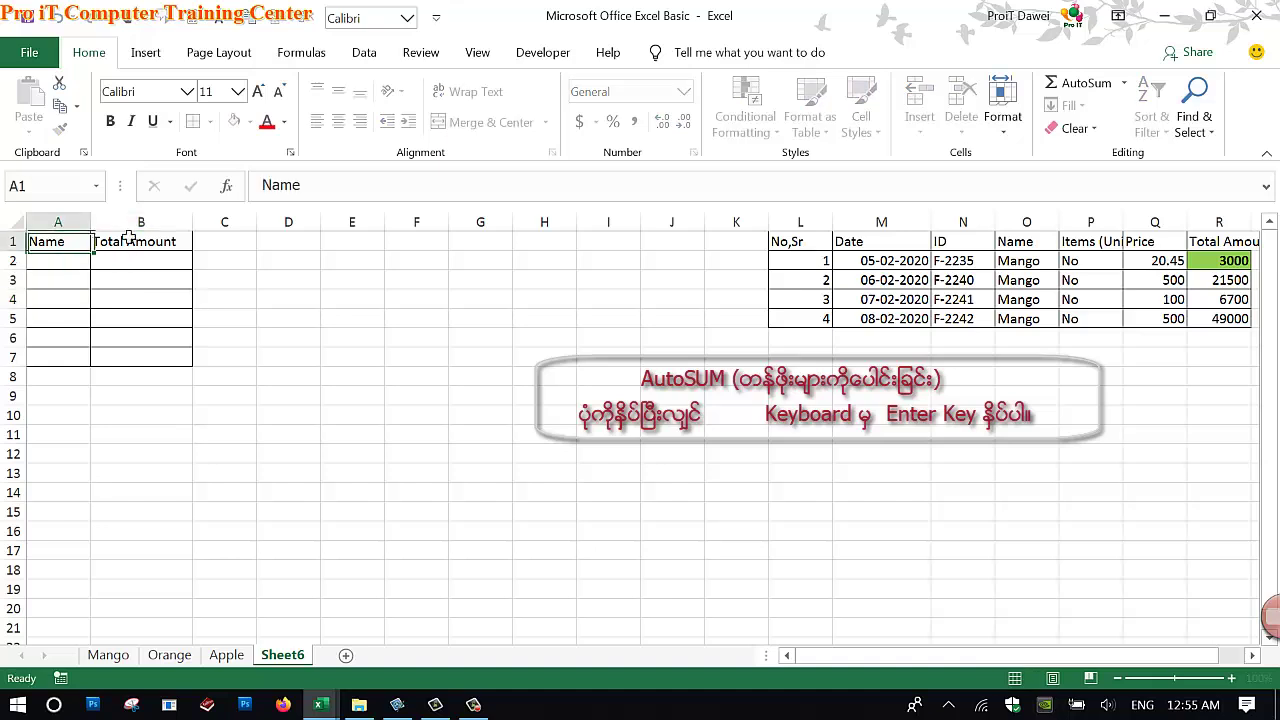
left_click(233, 121)
left_click(110, 121)
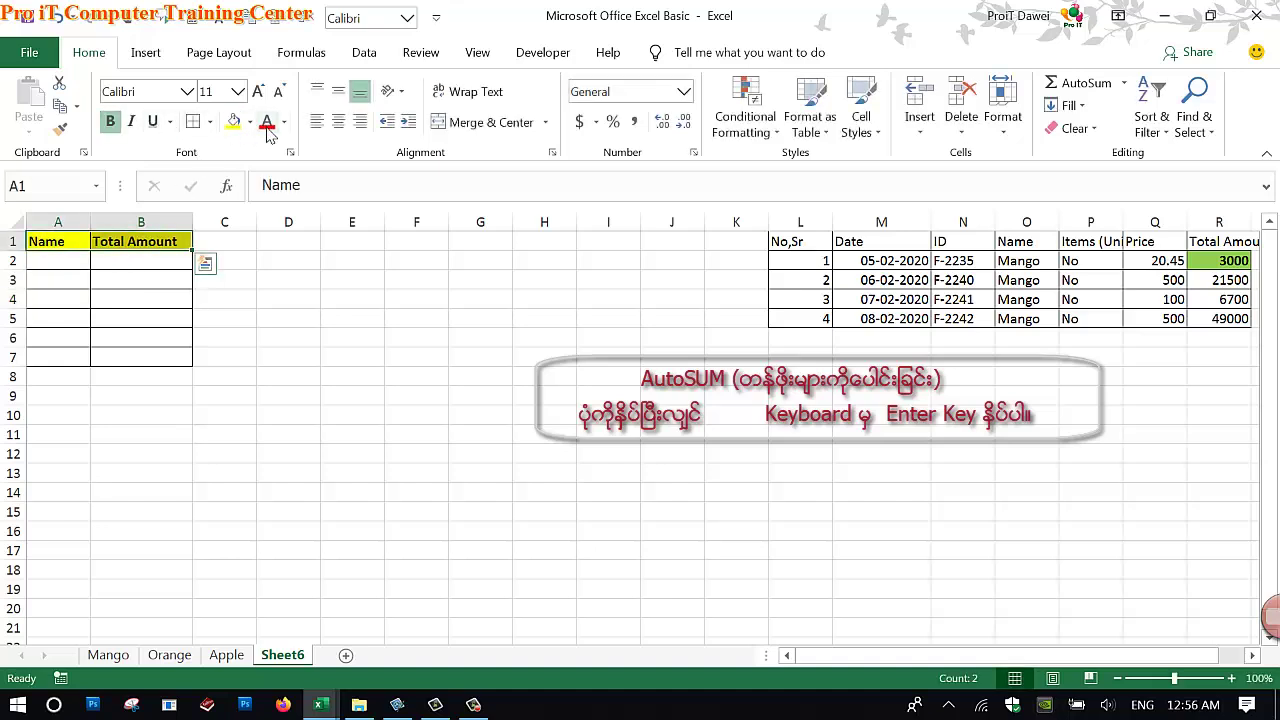
left_click(267, 128)
left_click(58, 297)
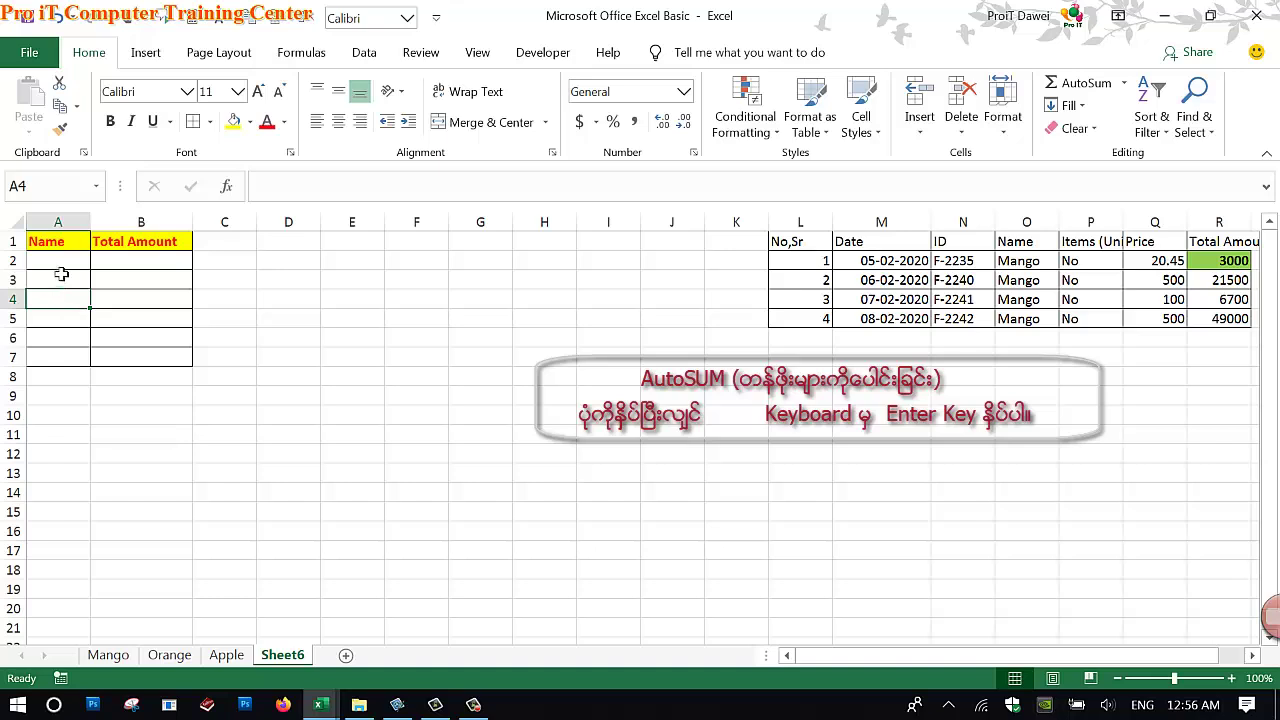
Step: List Mango, Orange and Apple in cells A2:A4
left_click(61, 263)
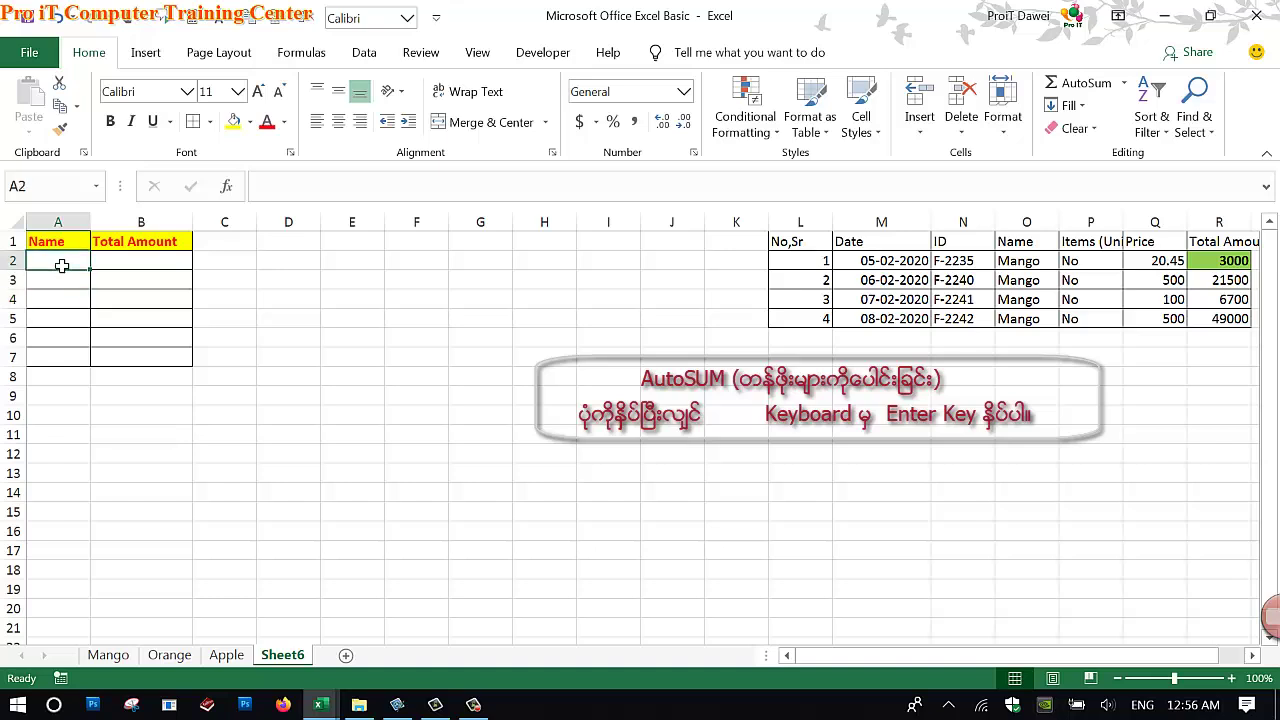
type("Mango")
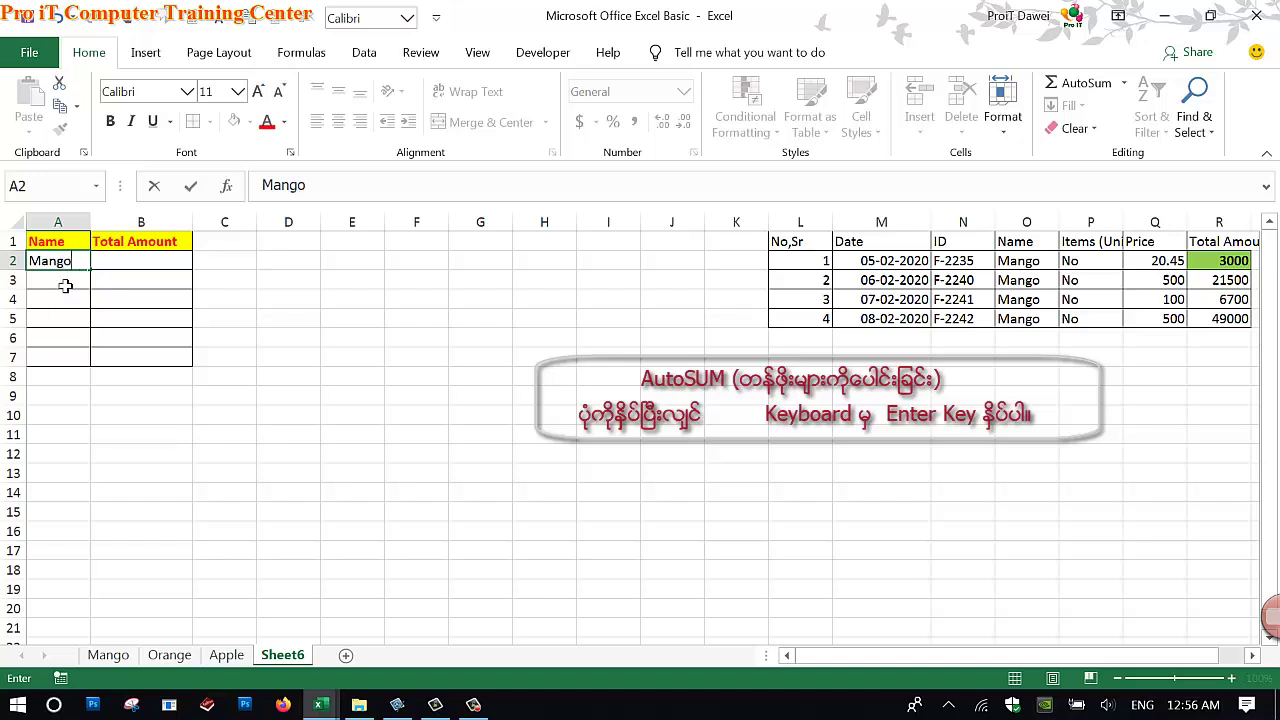
left_click(60, 298)
left_click(61, 283)
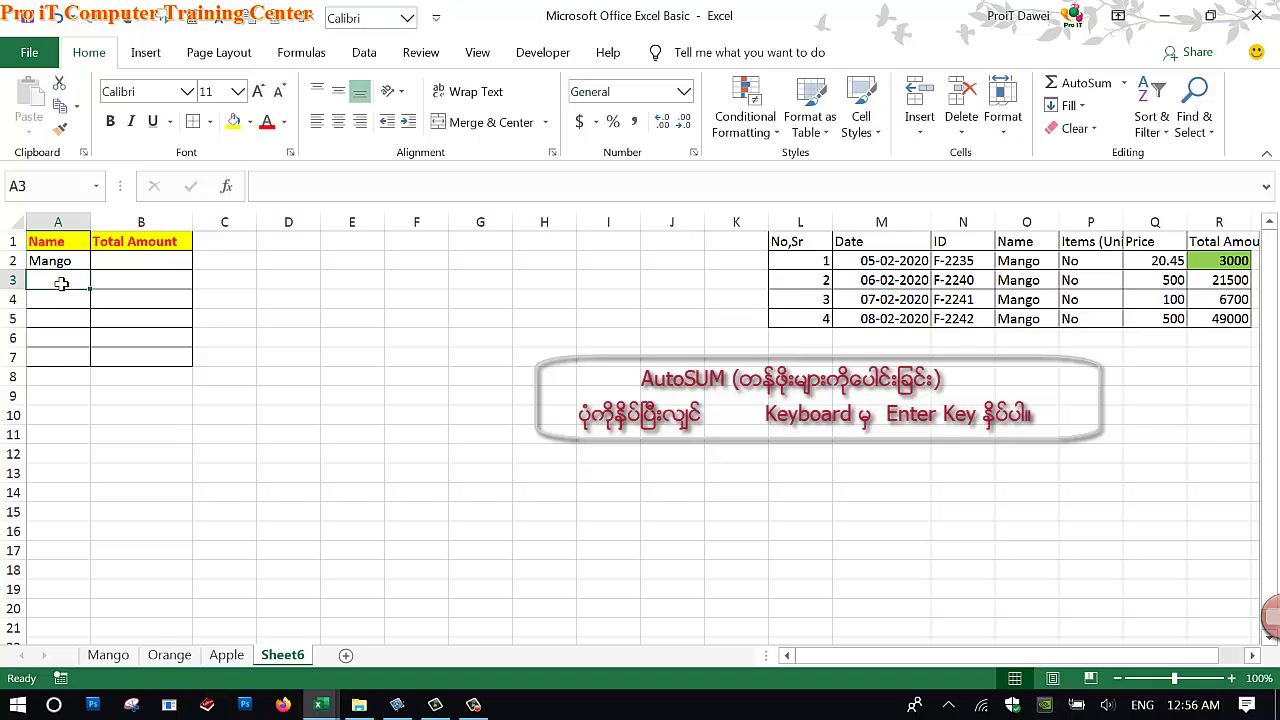
type("Ora")
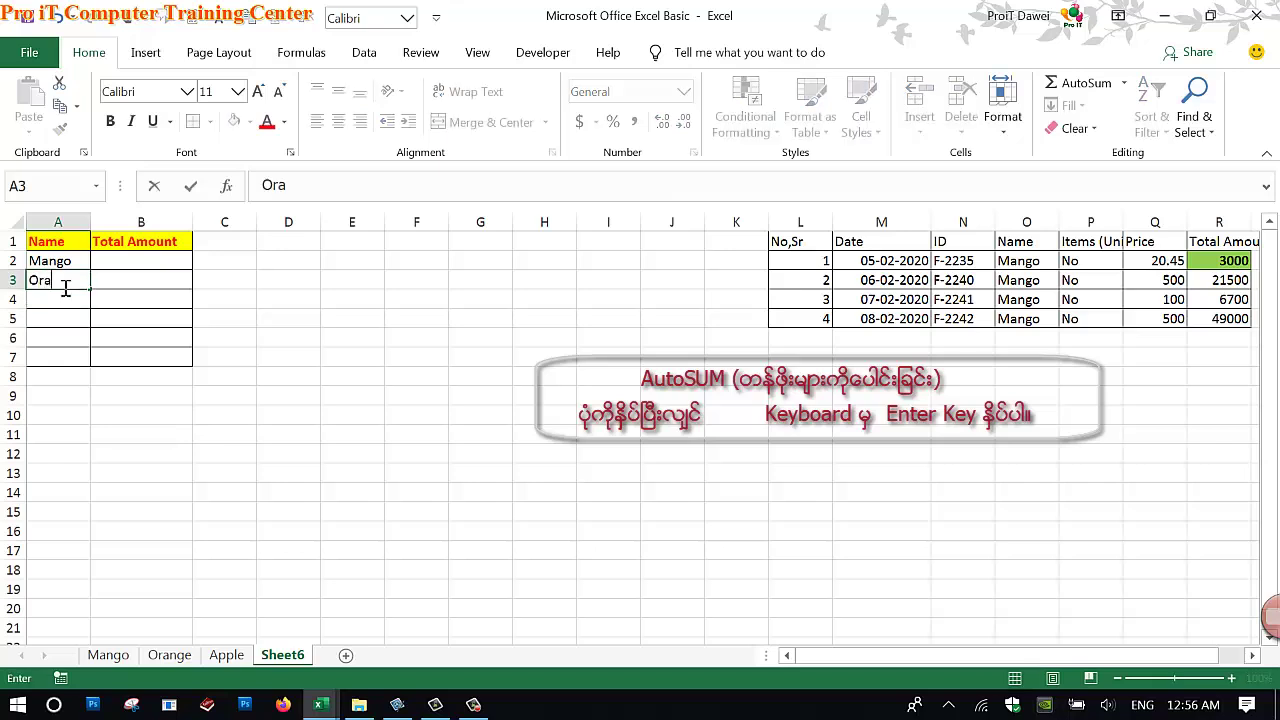
type("nge")
left_click(58, 299)
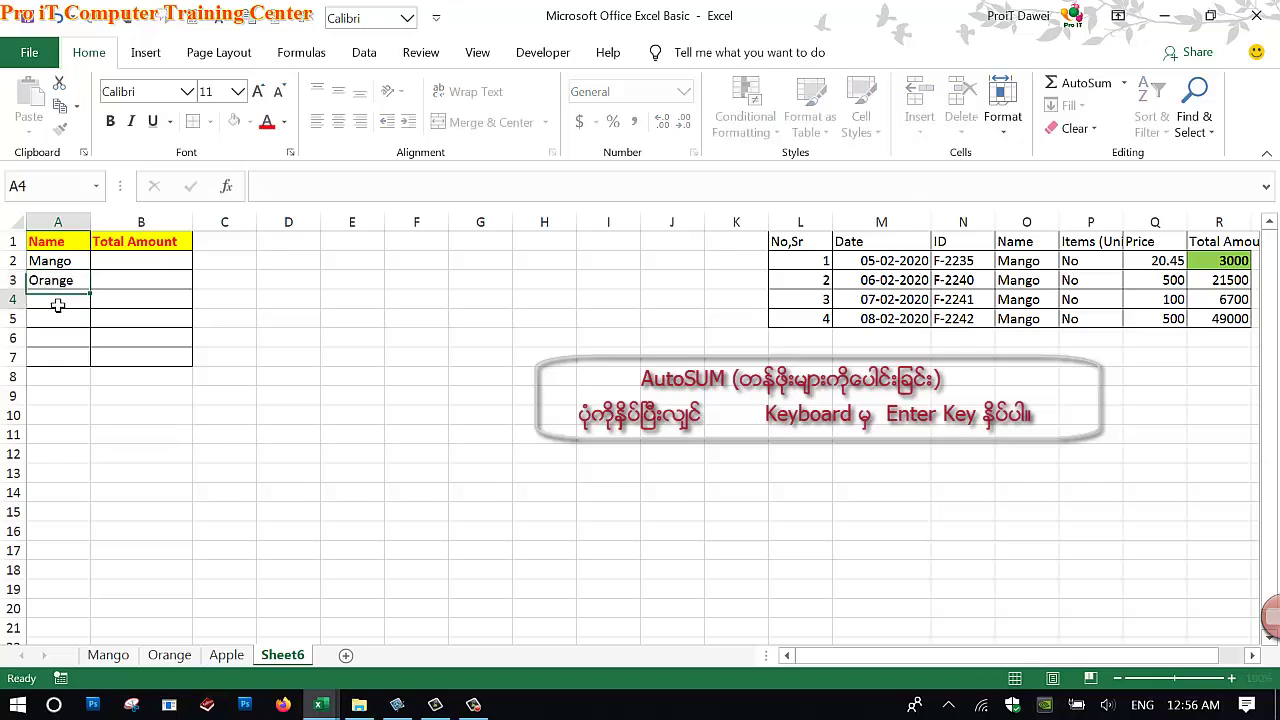
type("Apple")
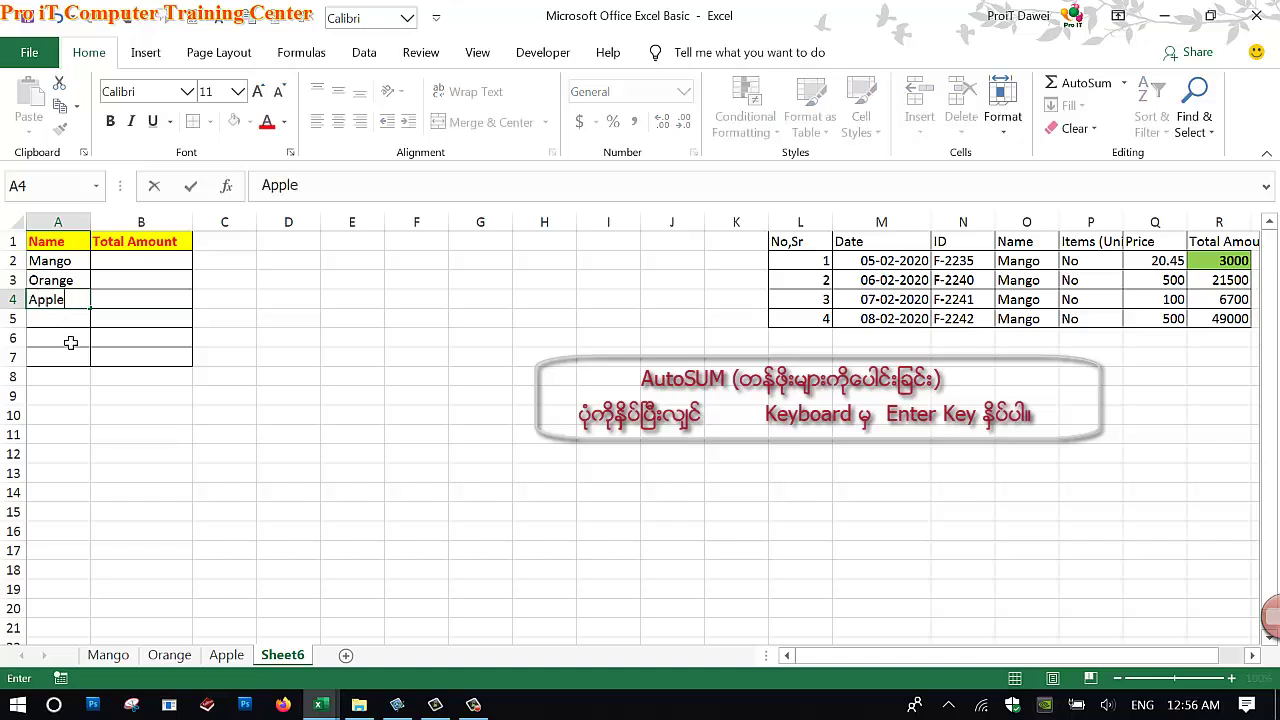
left_click(71, 343)
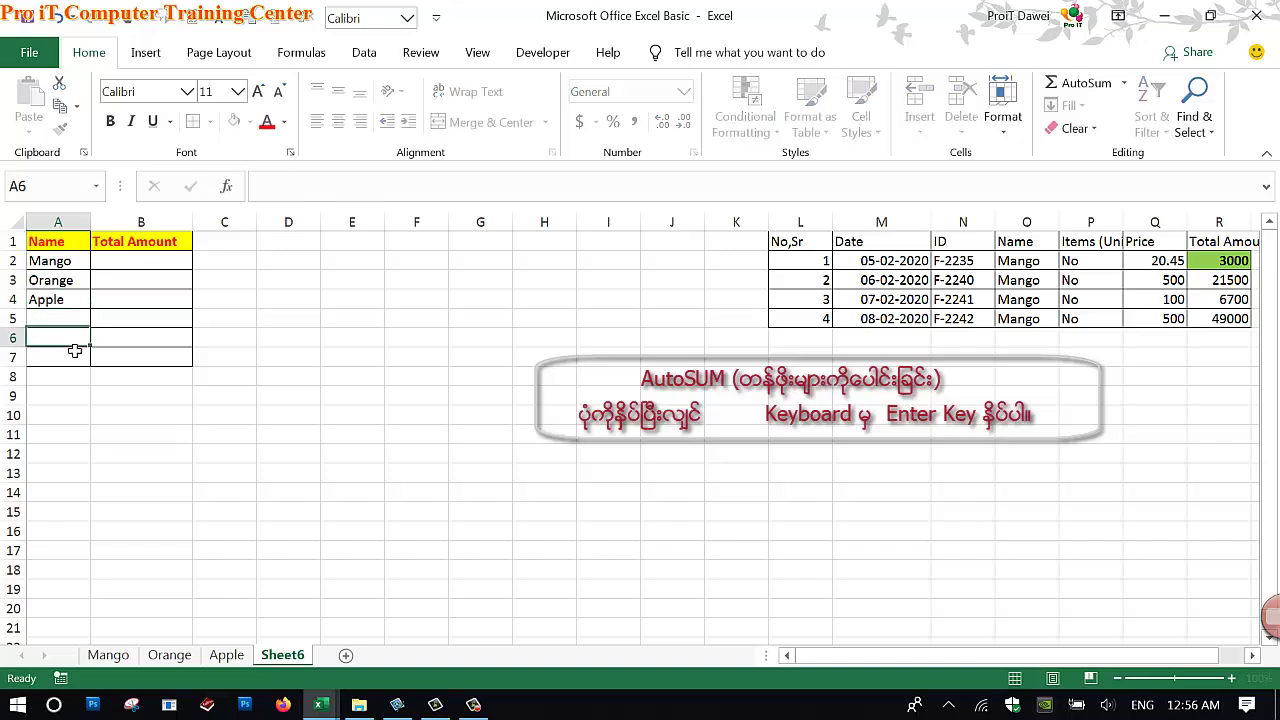
Step: Copy the Mango sheet's 80200 total from G7 and go to Sheet6
left_click(110, 655)
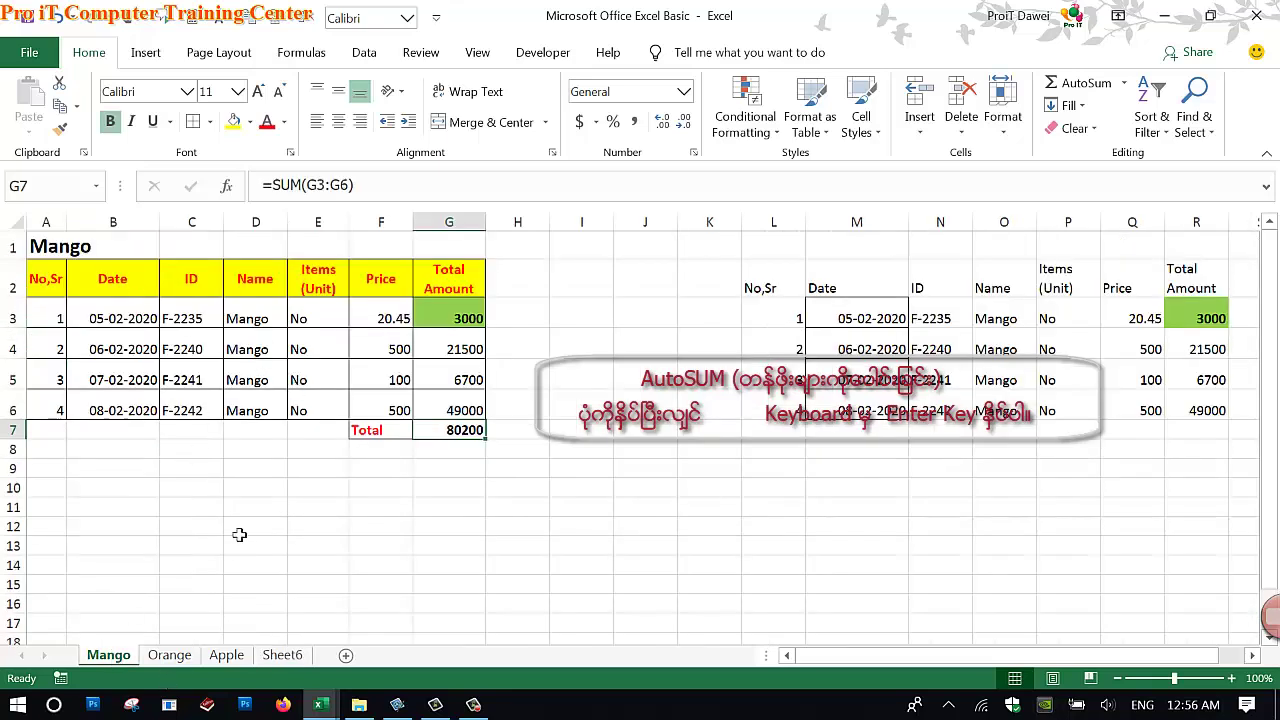
right_click(450, 441)
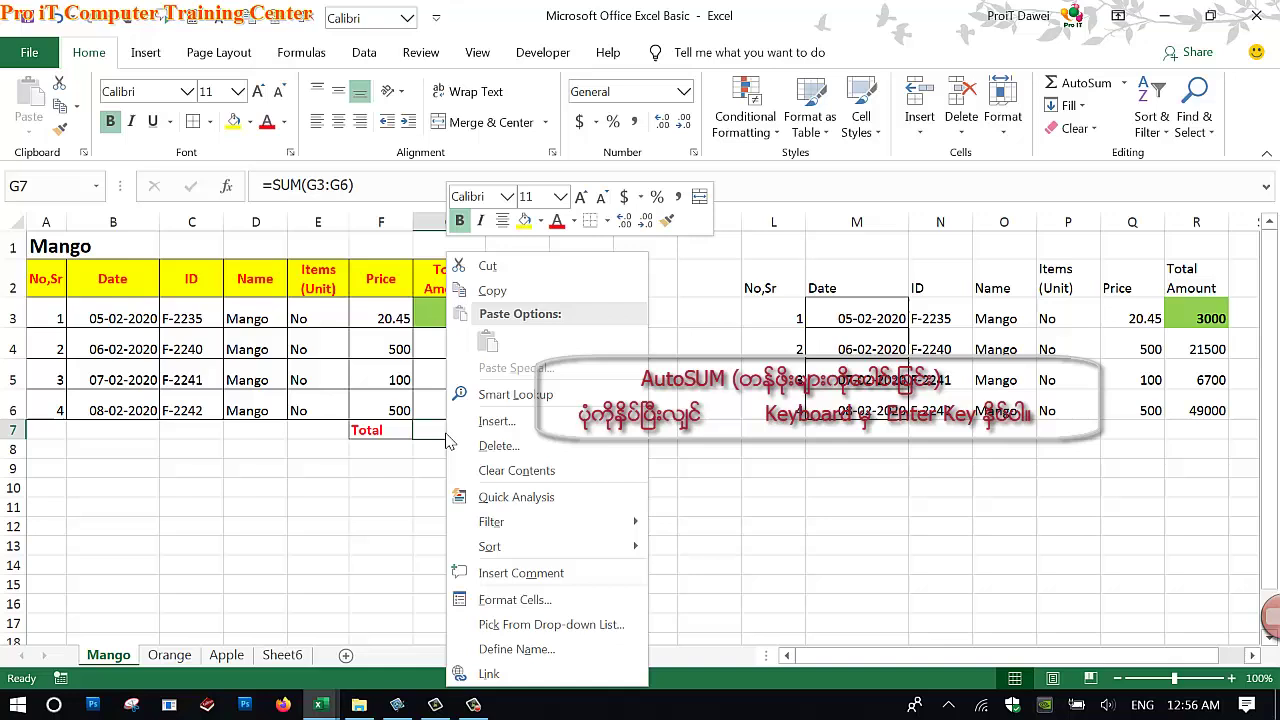
left_click(492, 290)
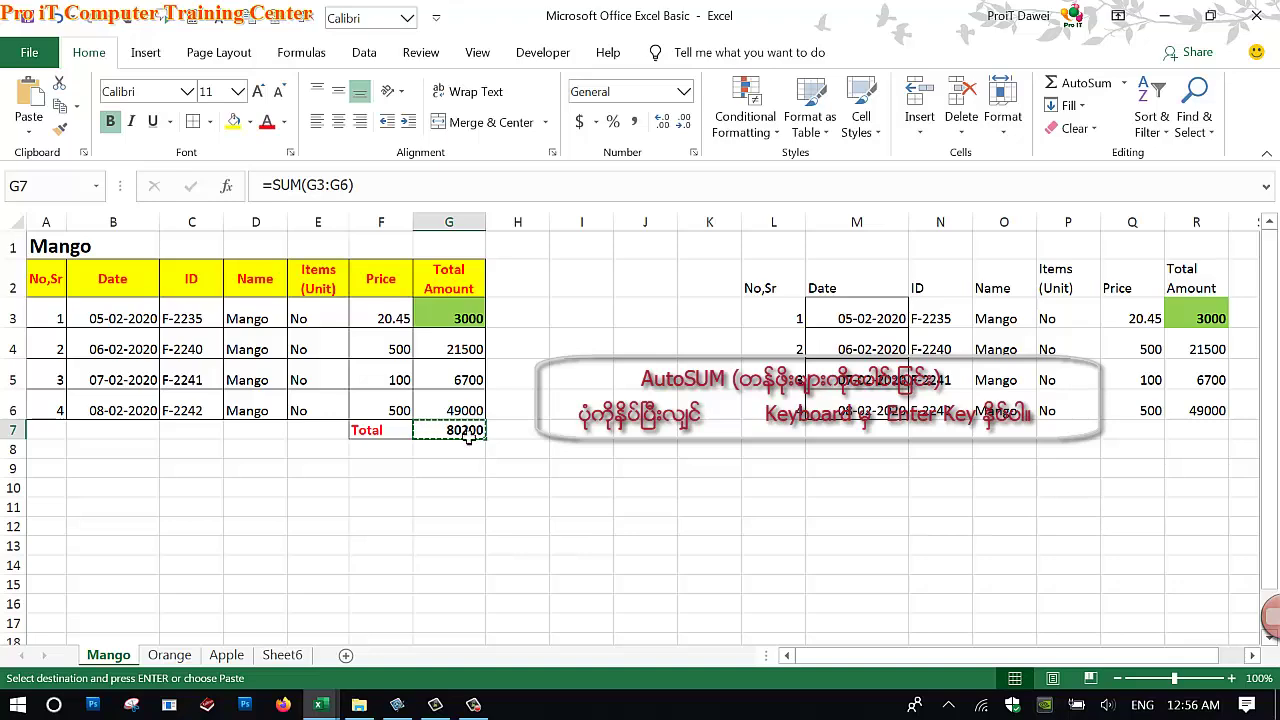
left_click(184, 657)
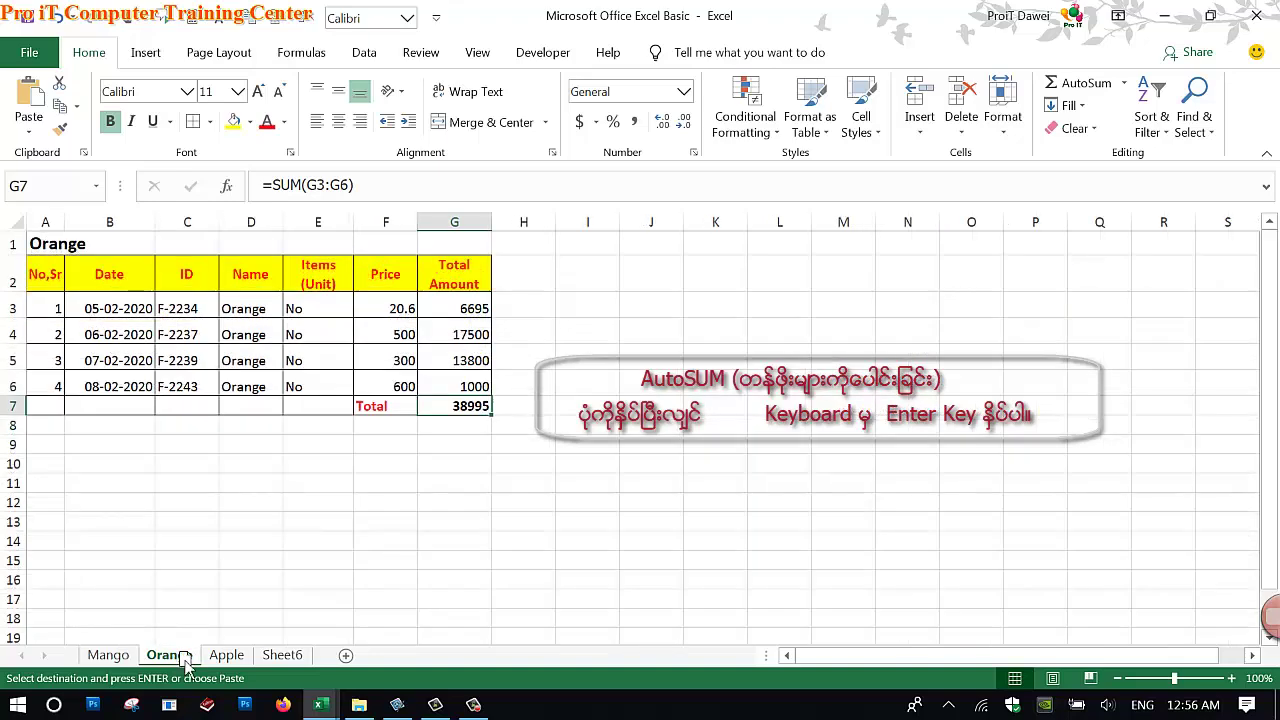
left_click(288, 662)
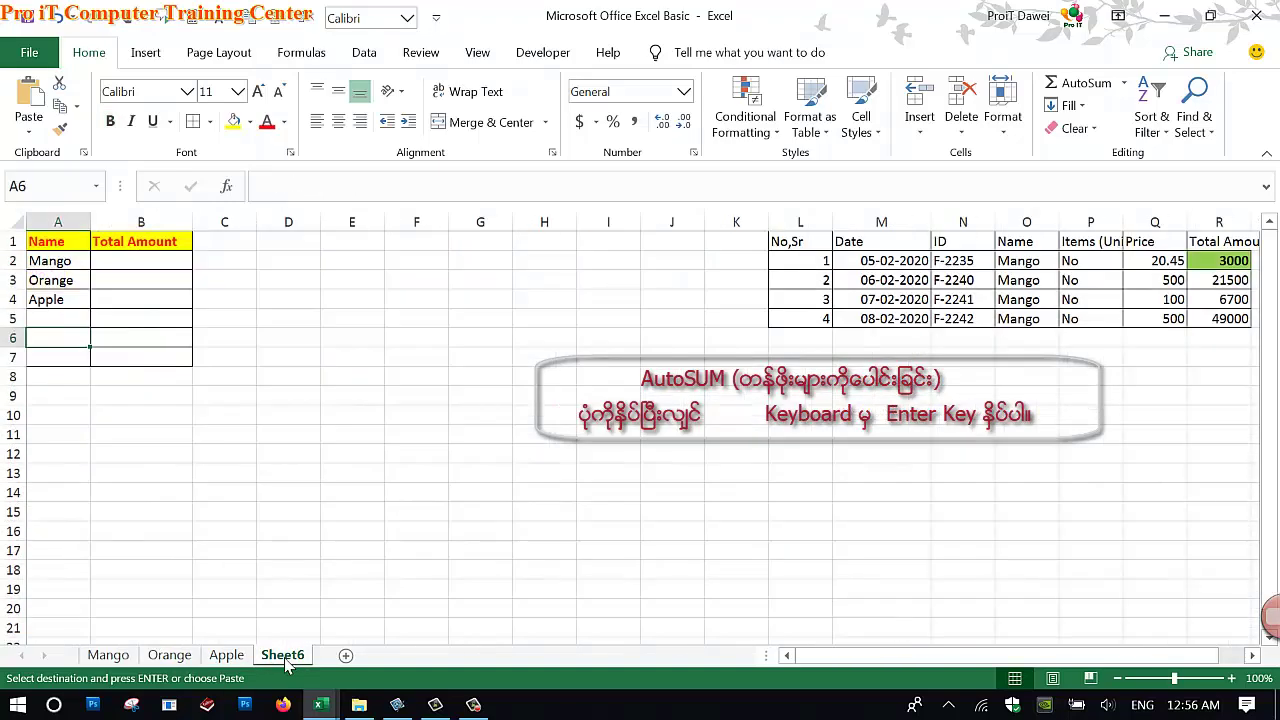
Step: Paste-link the Mango total into Sheet6's B2 as =Mango!$G$7 and make it bold
left_click(114, 262)
right_click(114, 262)
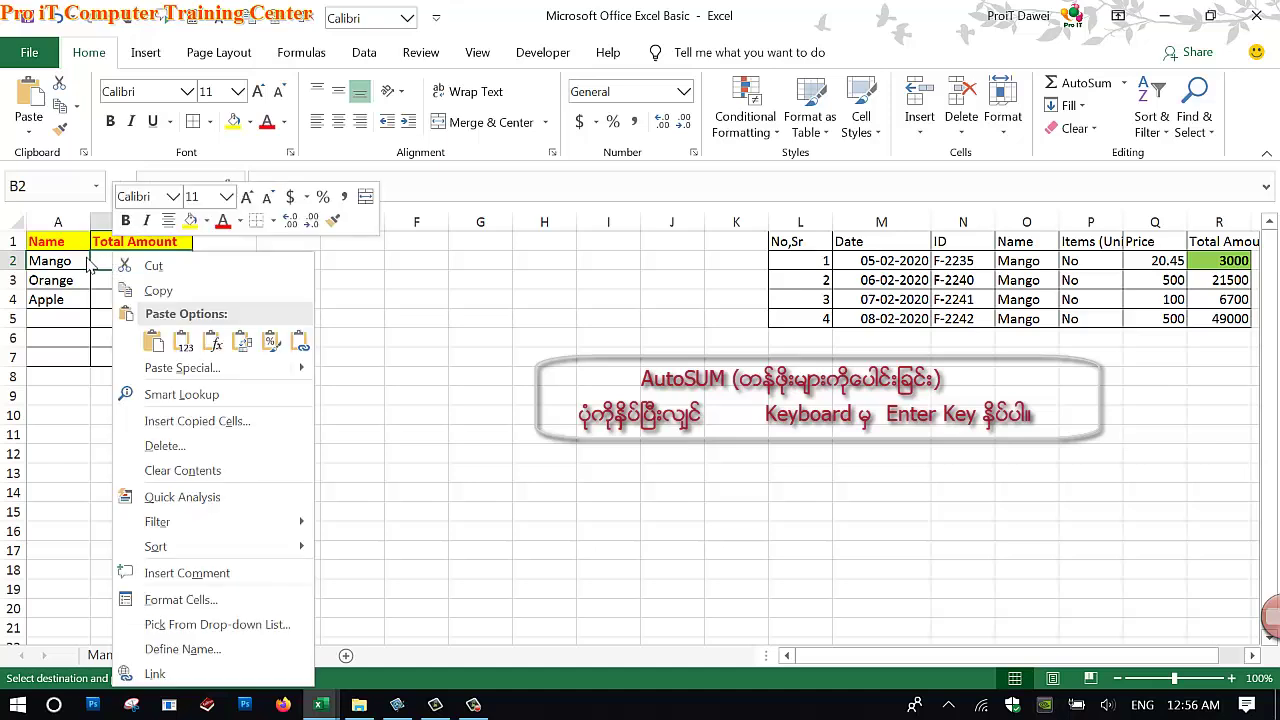
left_click(104, 266)
right_click(125, 269)
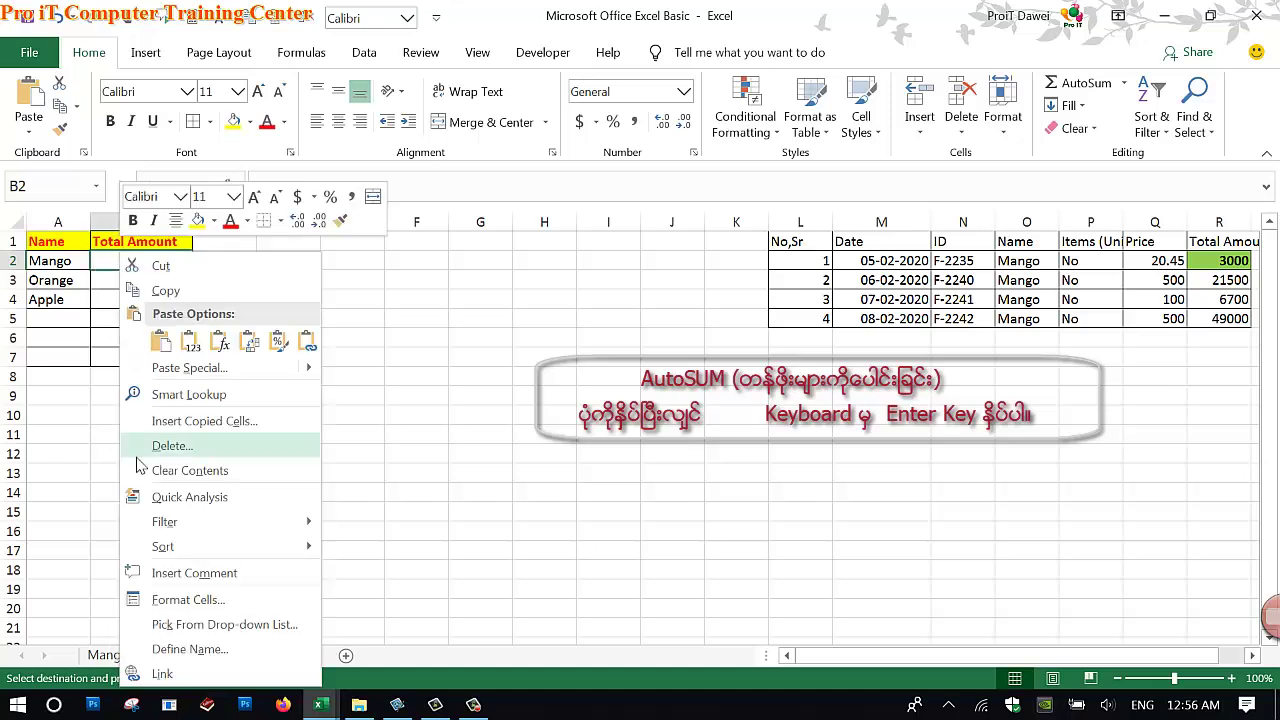
left_click(184, 370)
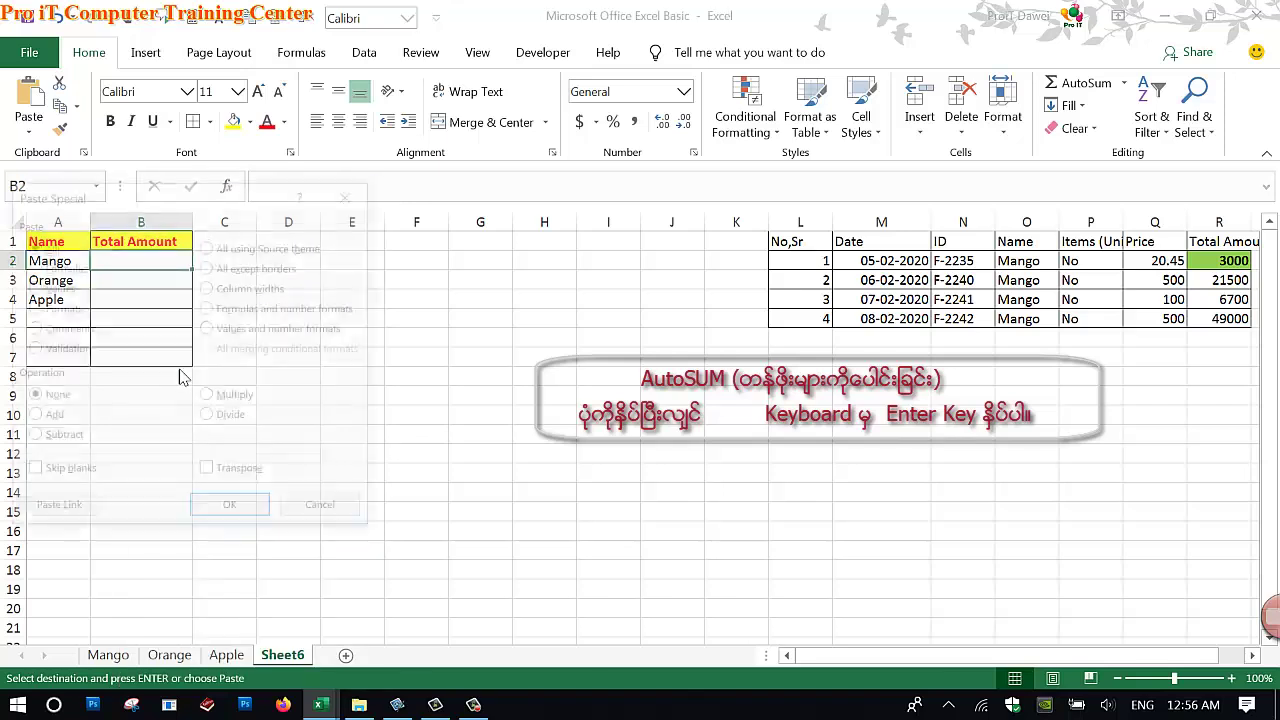
left_click(52, 512)
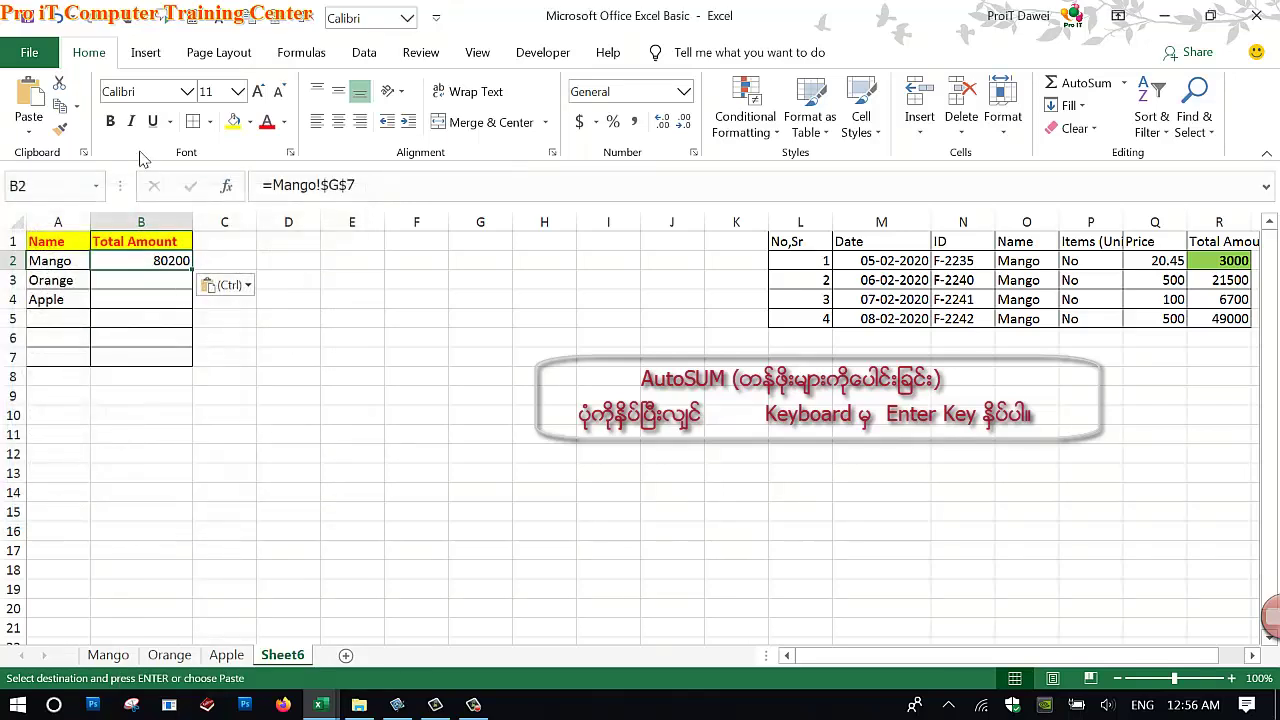
left_click(110, 121)
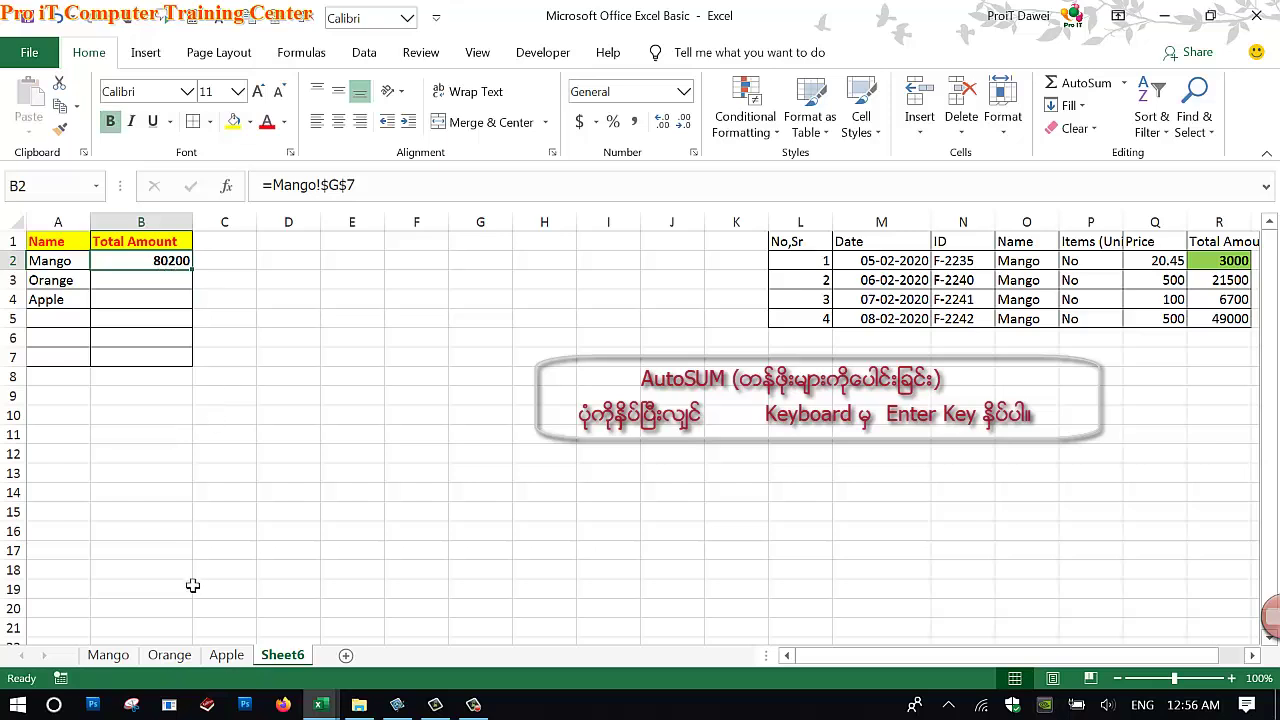
left_click(112, 655)
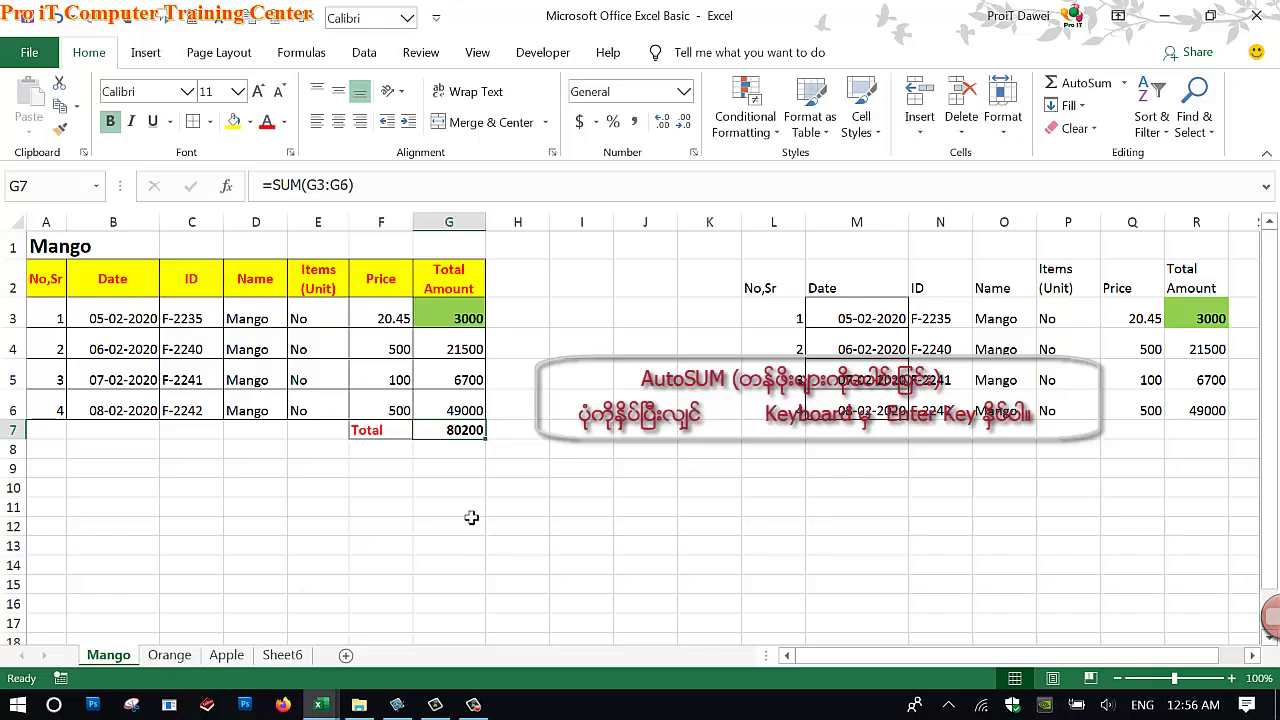
Step: Paste-link the Orange sheet's 38995 total from G7 into Sheet6's B3
left_click(178, 658)
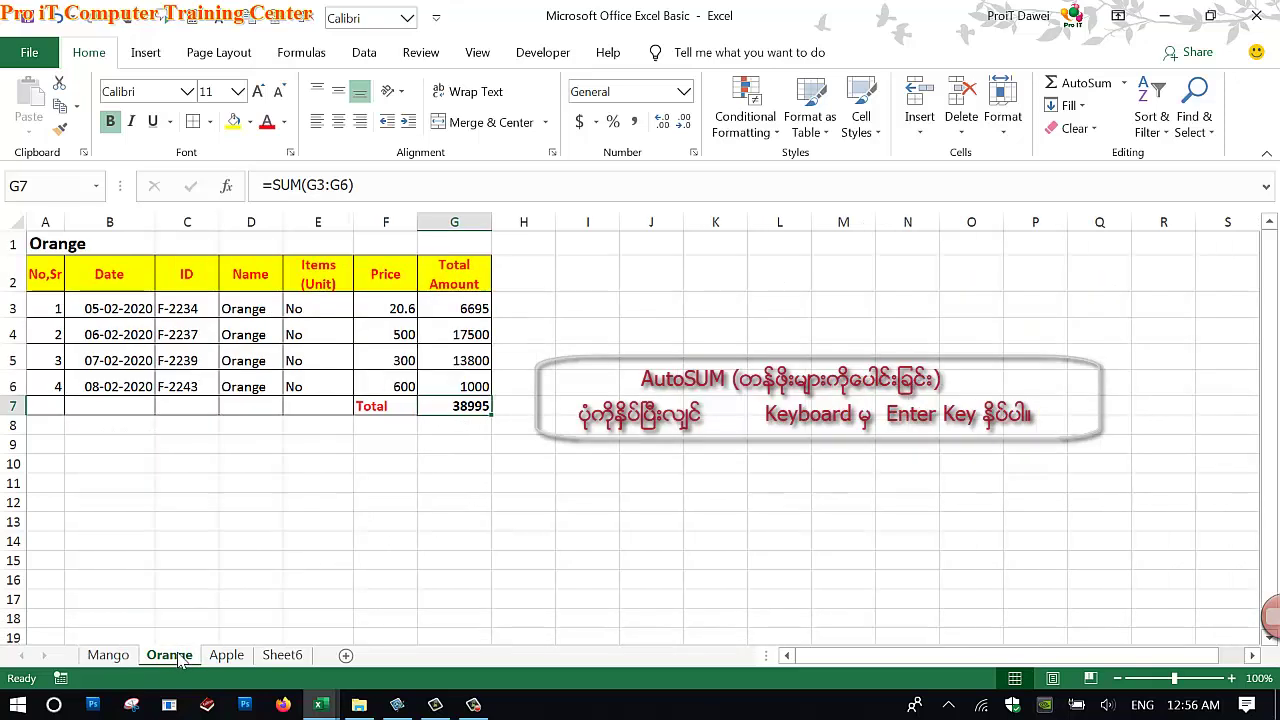
right_click(441, 406)
left_click(495, 290)
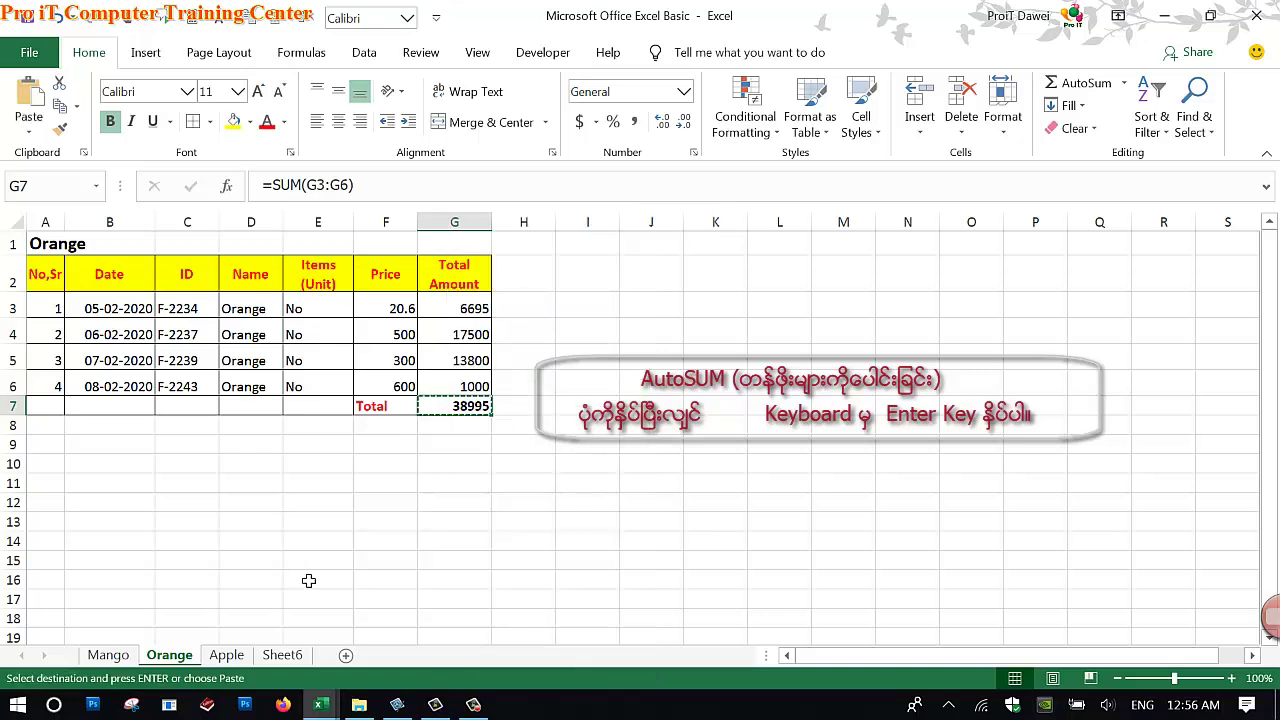
left_click(282, 655)
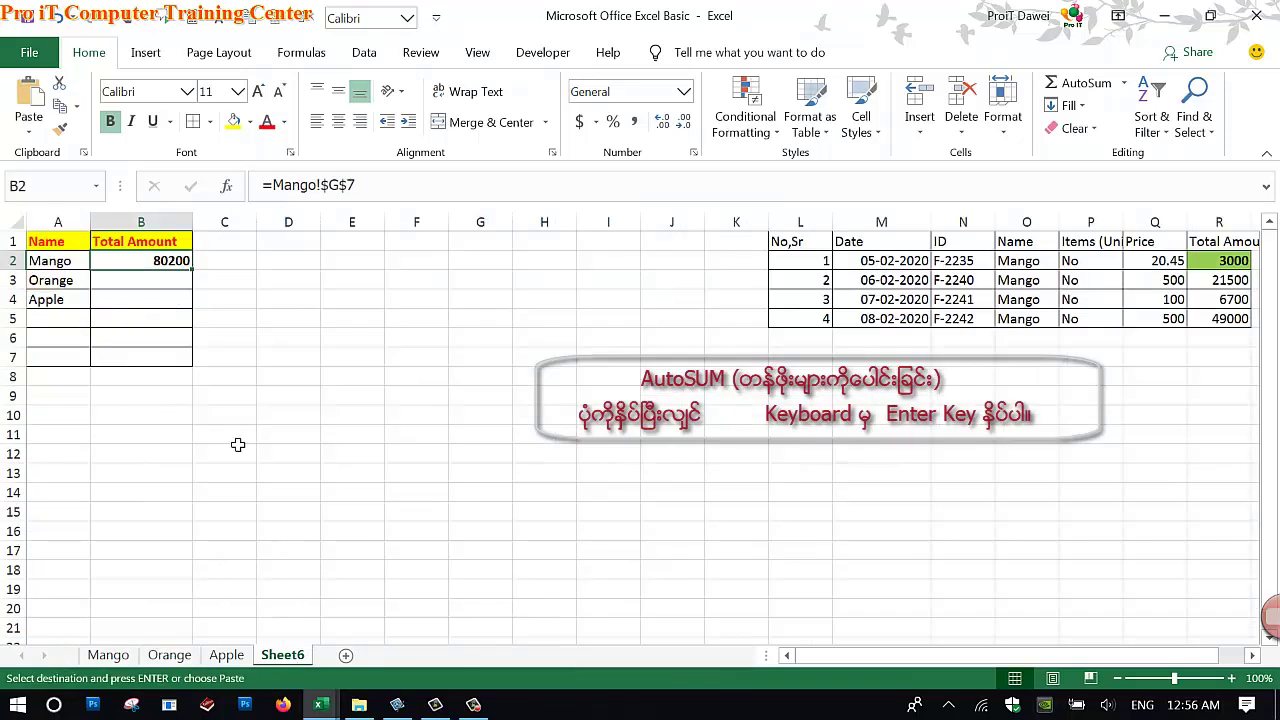
left_click(156, 288)
right_click(155, 288)
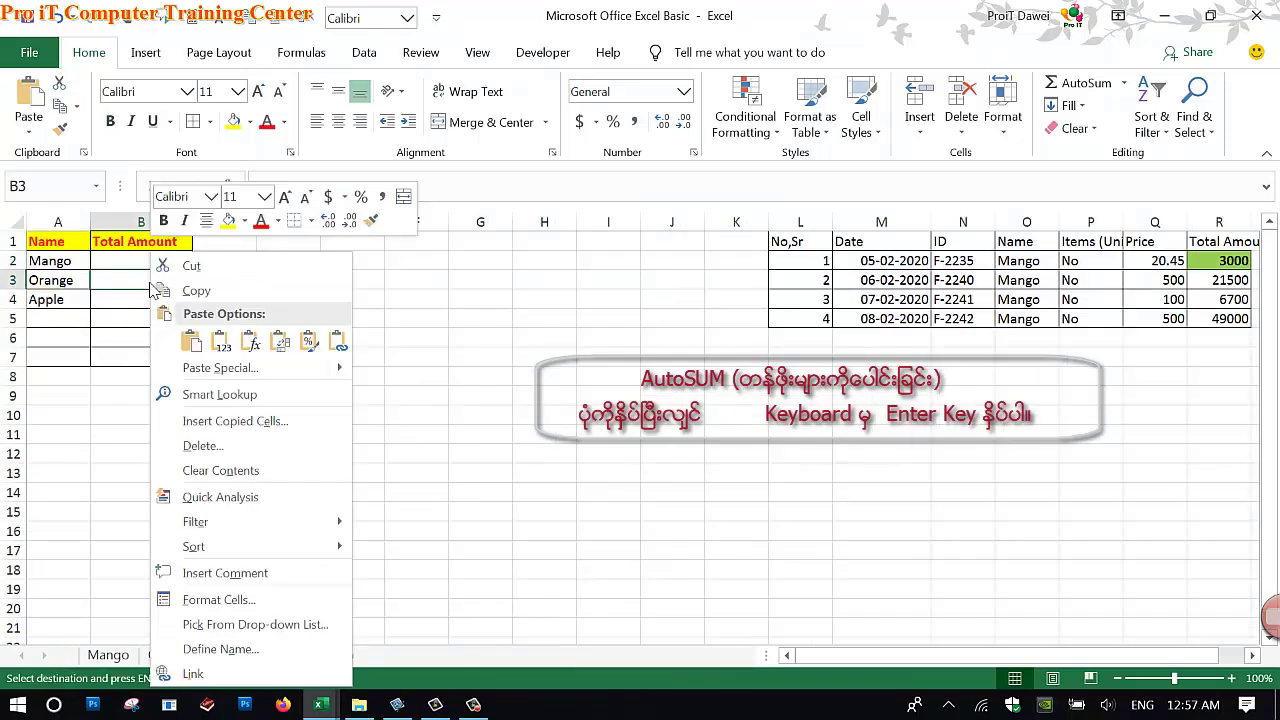
left_click(210, 370)
left_click(77, 514)
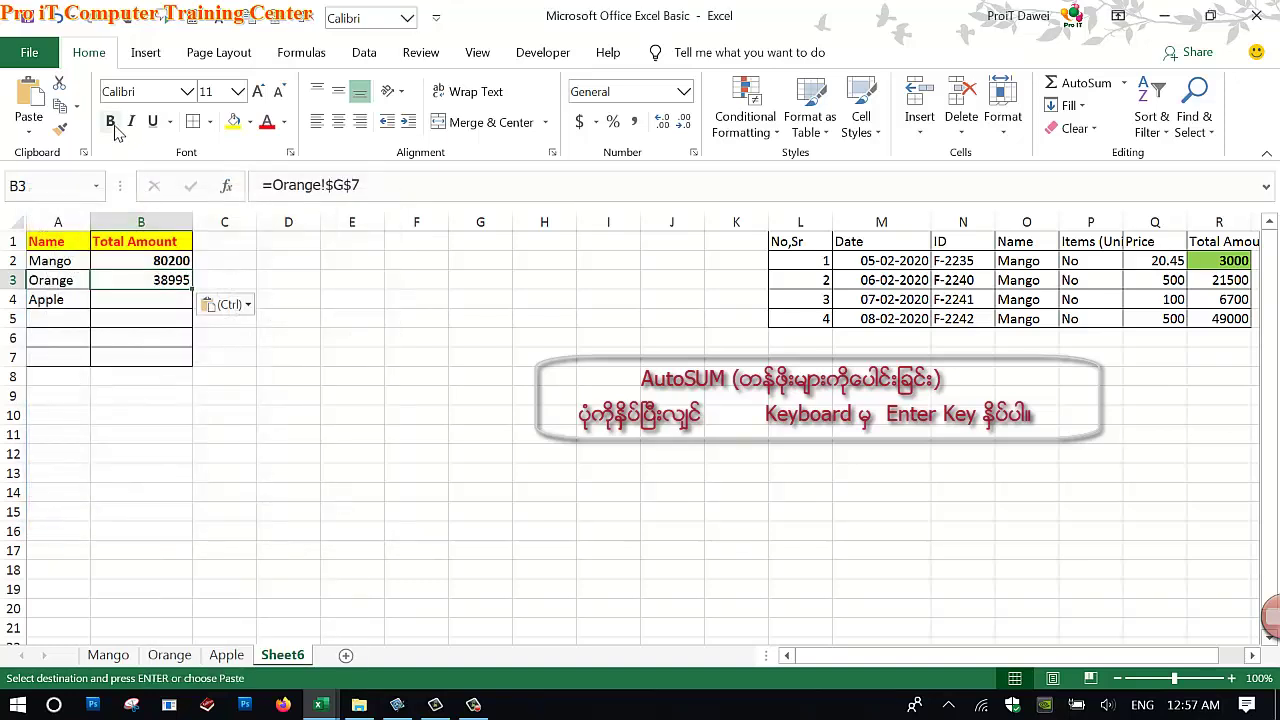
key("Escape")
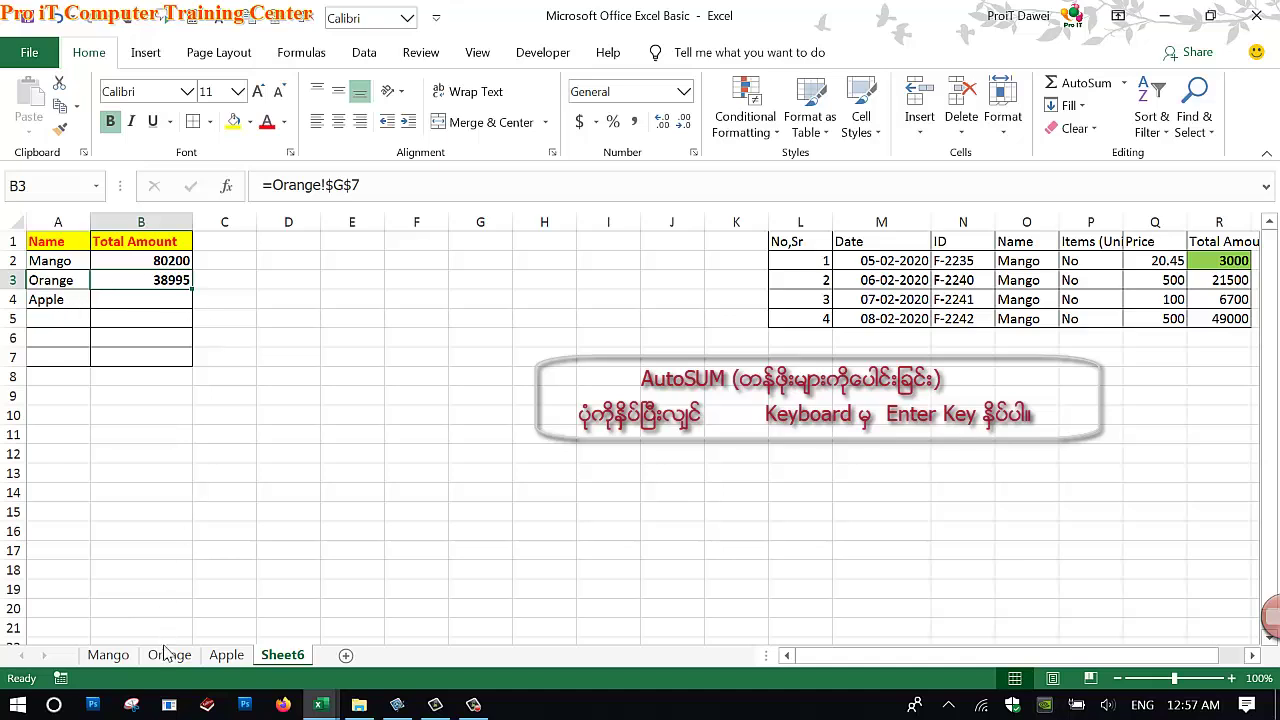
Step: Paste-link the Apple sheet's 4700 total from G6 into Sheet6's B4
left_click(169, 655)
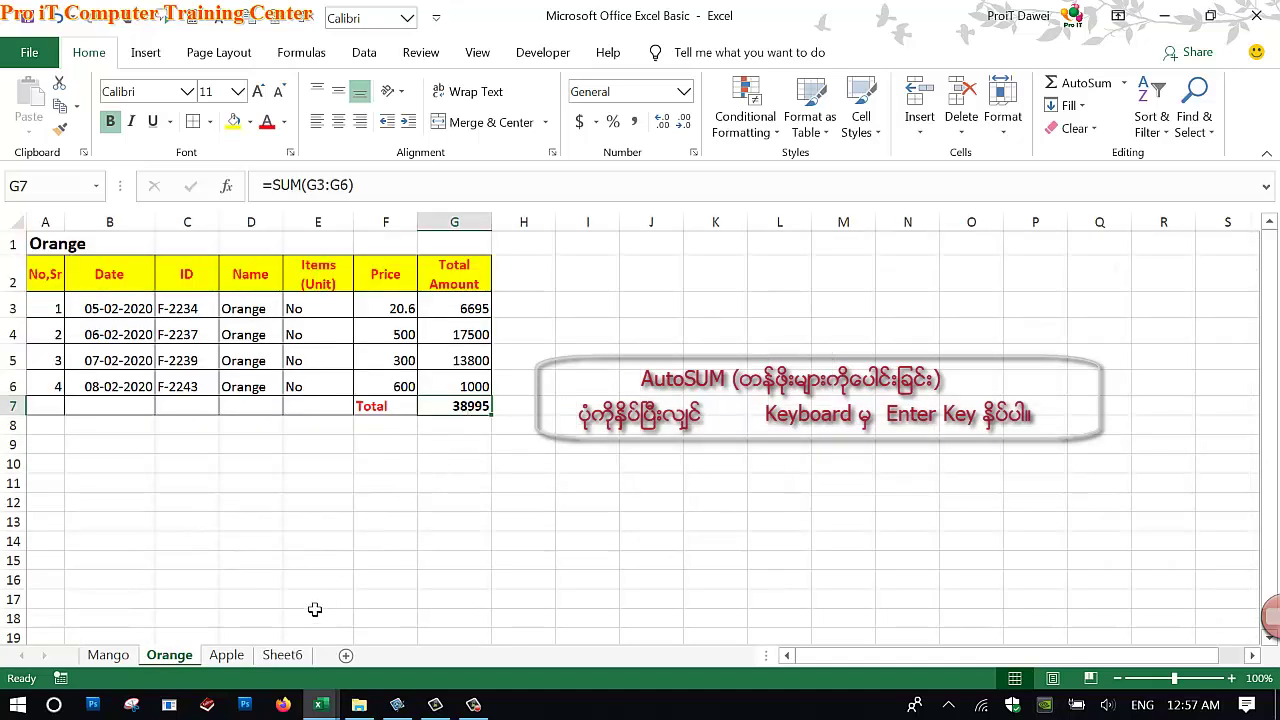
left_click(238, 658)
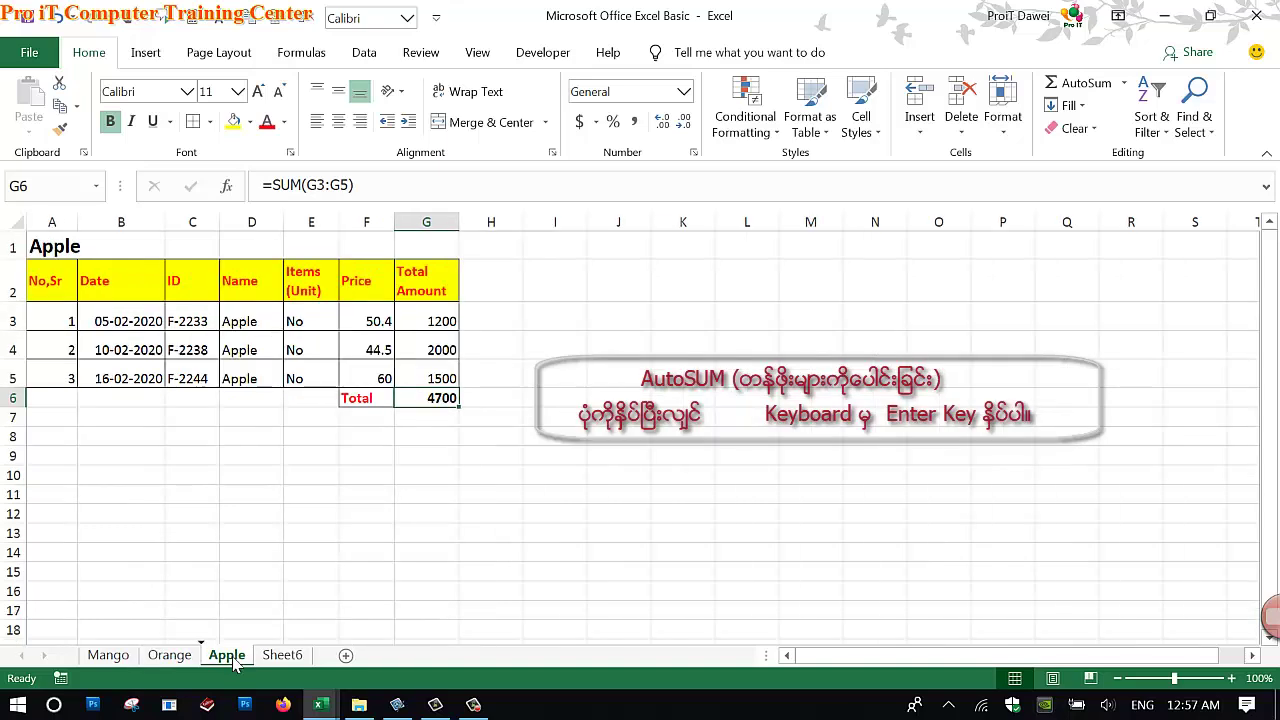
right_click(421, 404)
left_click(470, 288)
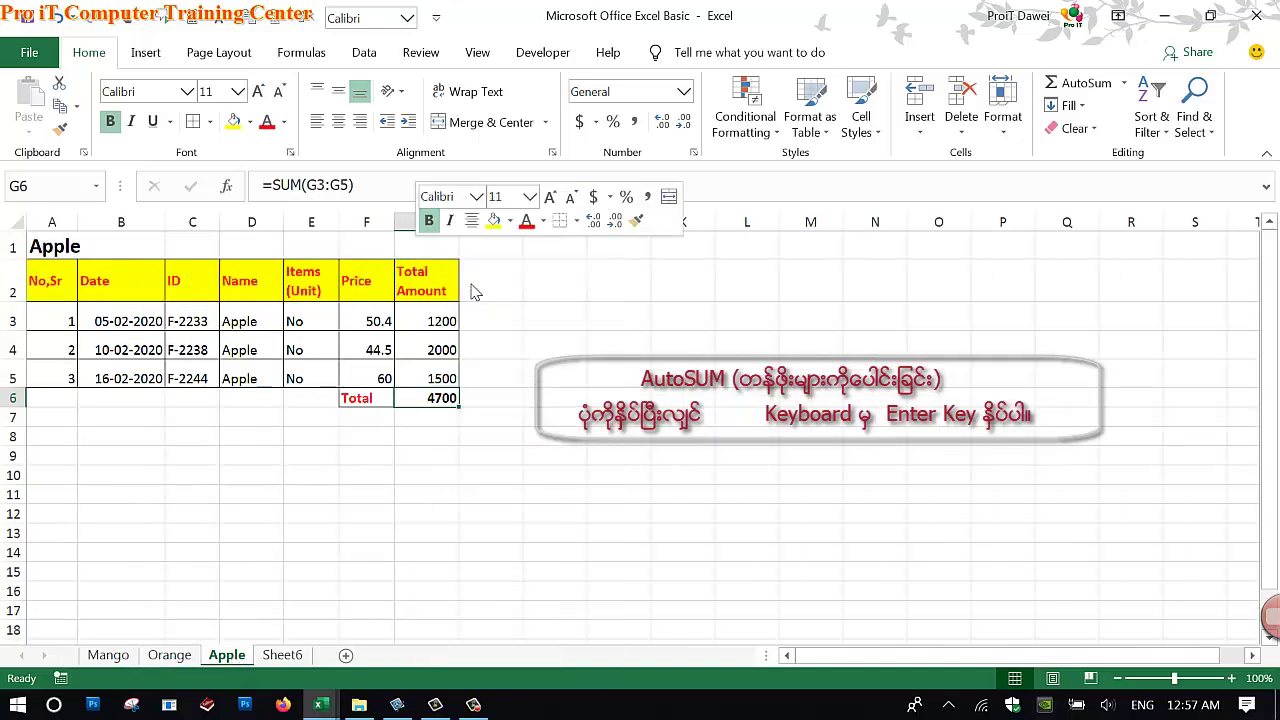
left_click(282, 655)
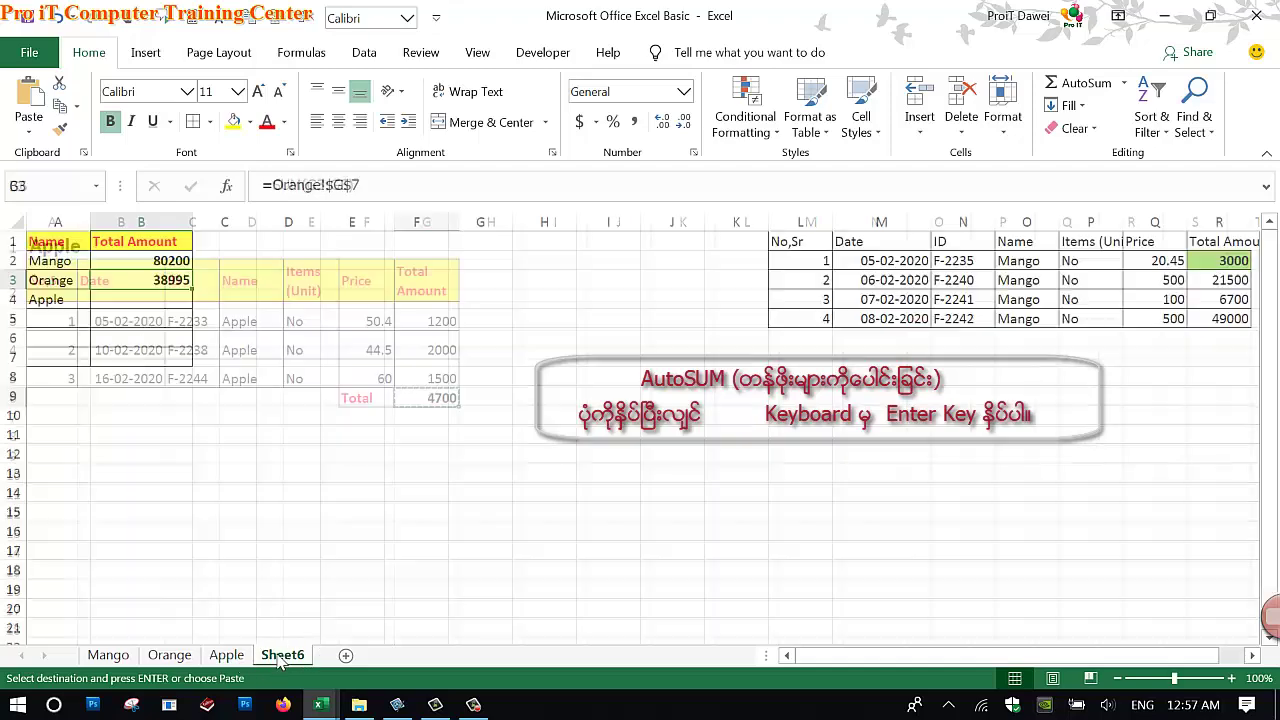
left_click(131, 308)
right_click(131, 308)
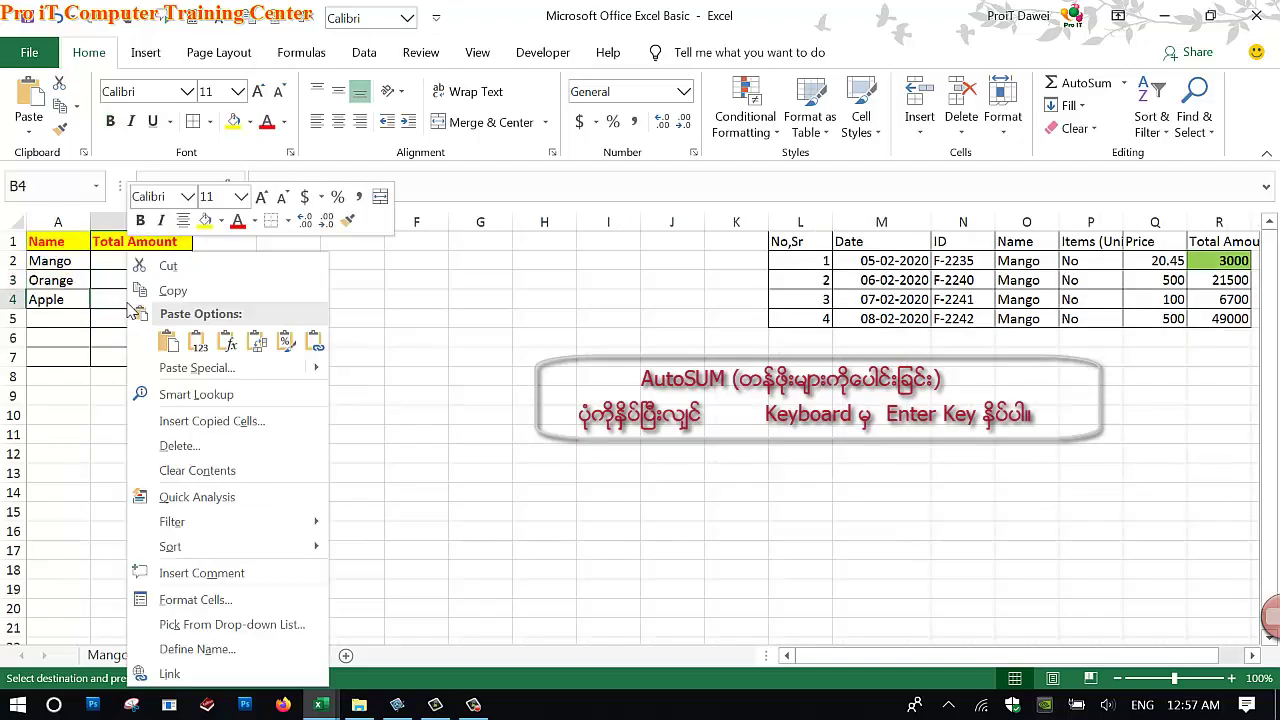
left_click(179, 372)
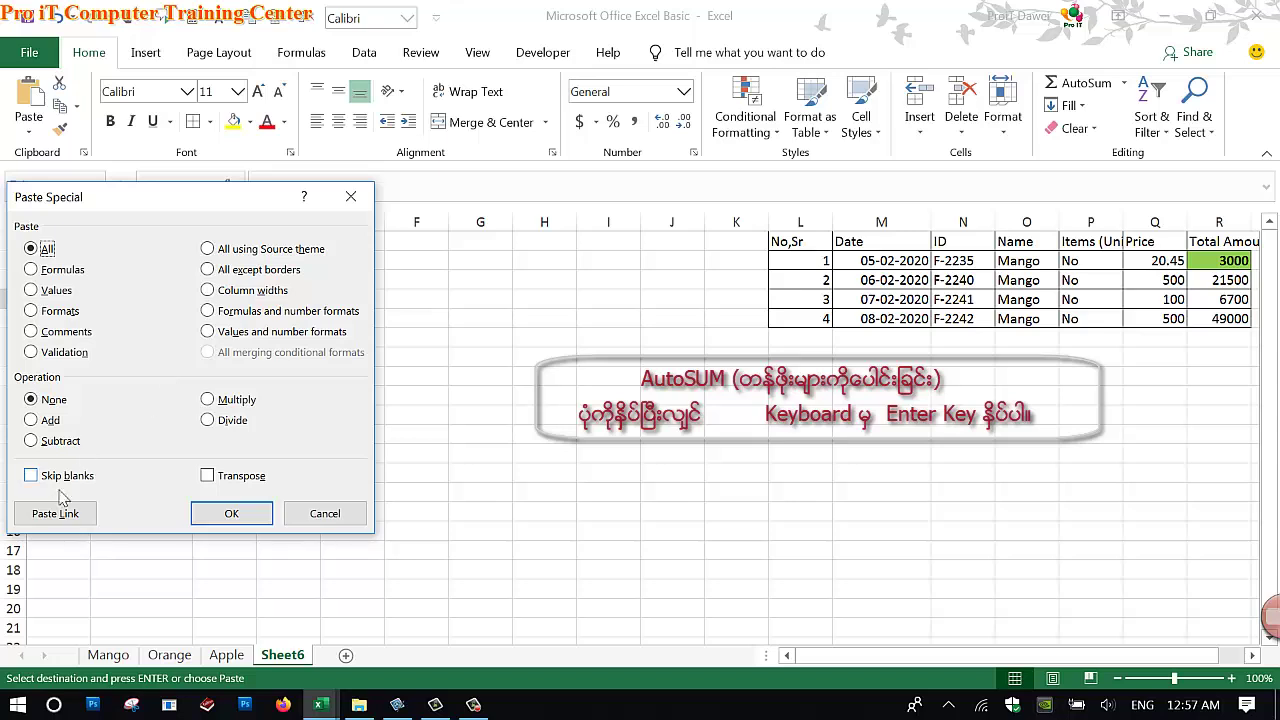
left_click(61, 513)
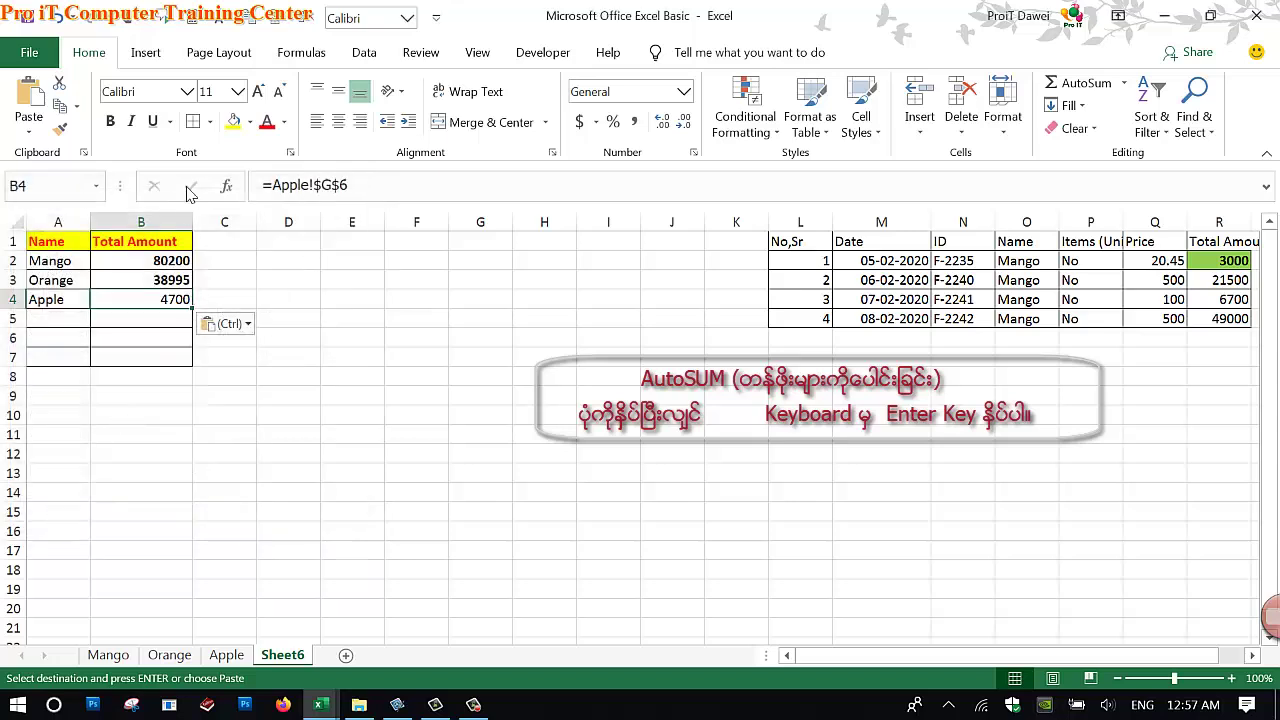
key("Escape")
Step: Label A5 Total and format A5:B5 bold with a thick outside border and yellow fill
left_click(73, 322)
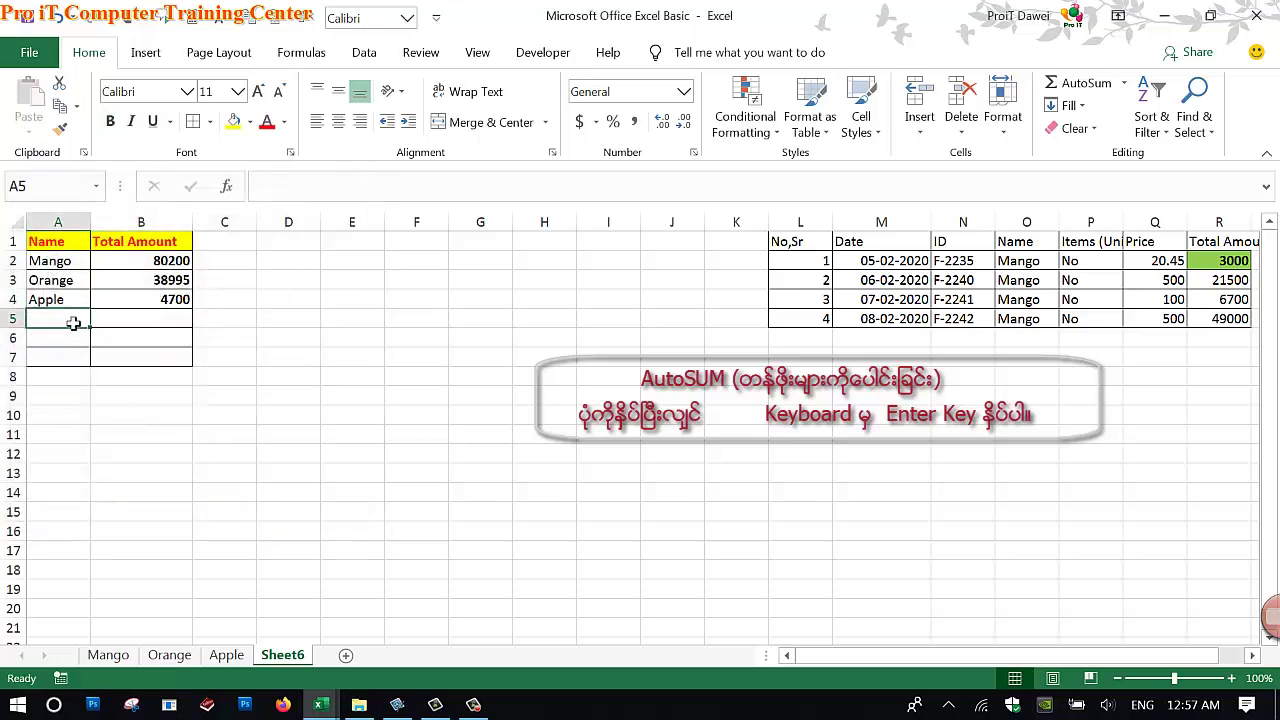
type("Total")
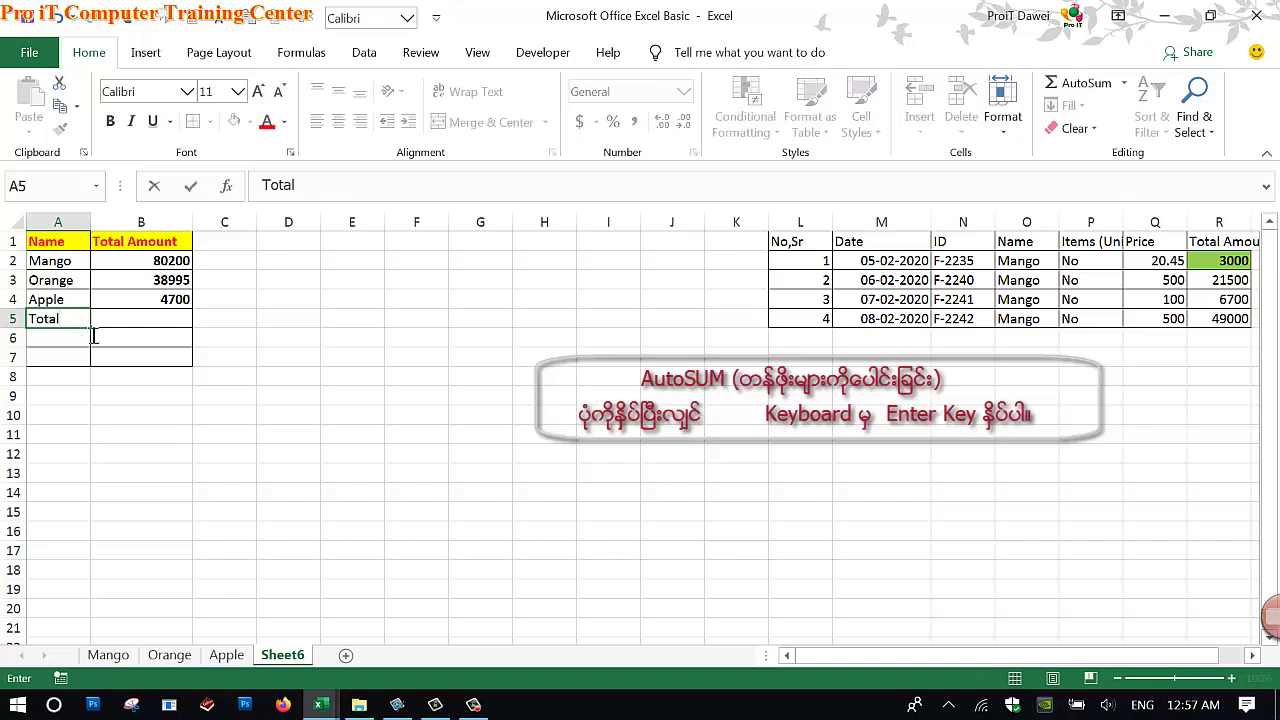
key("Return")
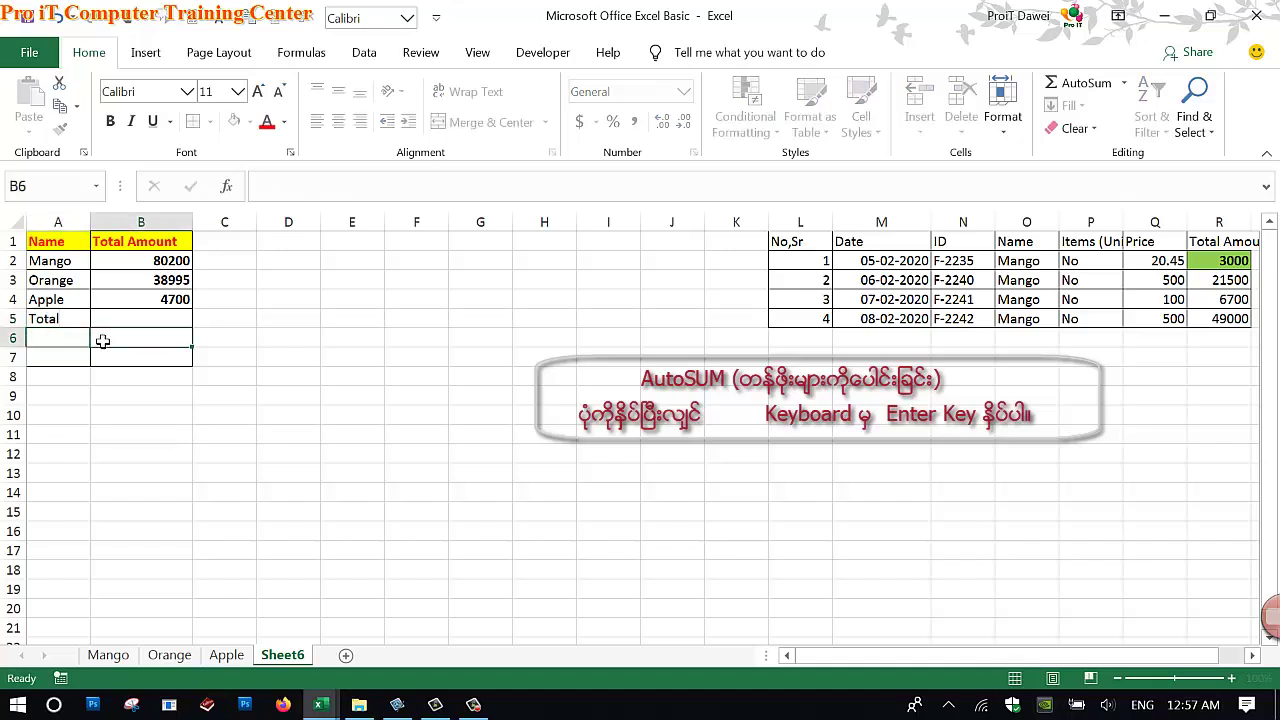
left_click(77, 320)
left_click_drag(72, 320, 154, 328)
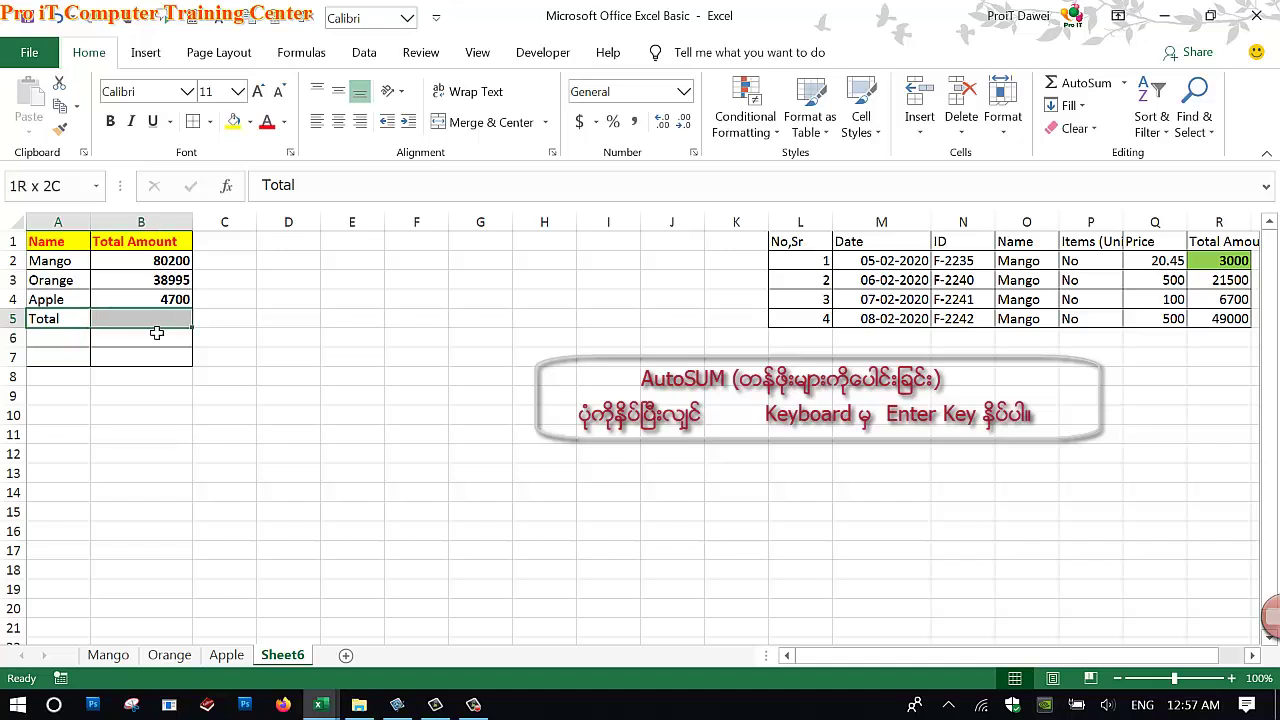
left_click(110, 121)
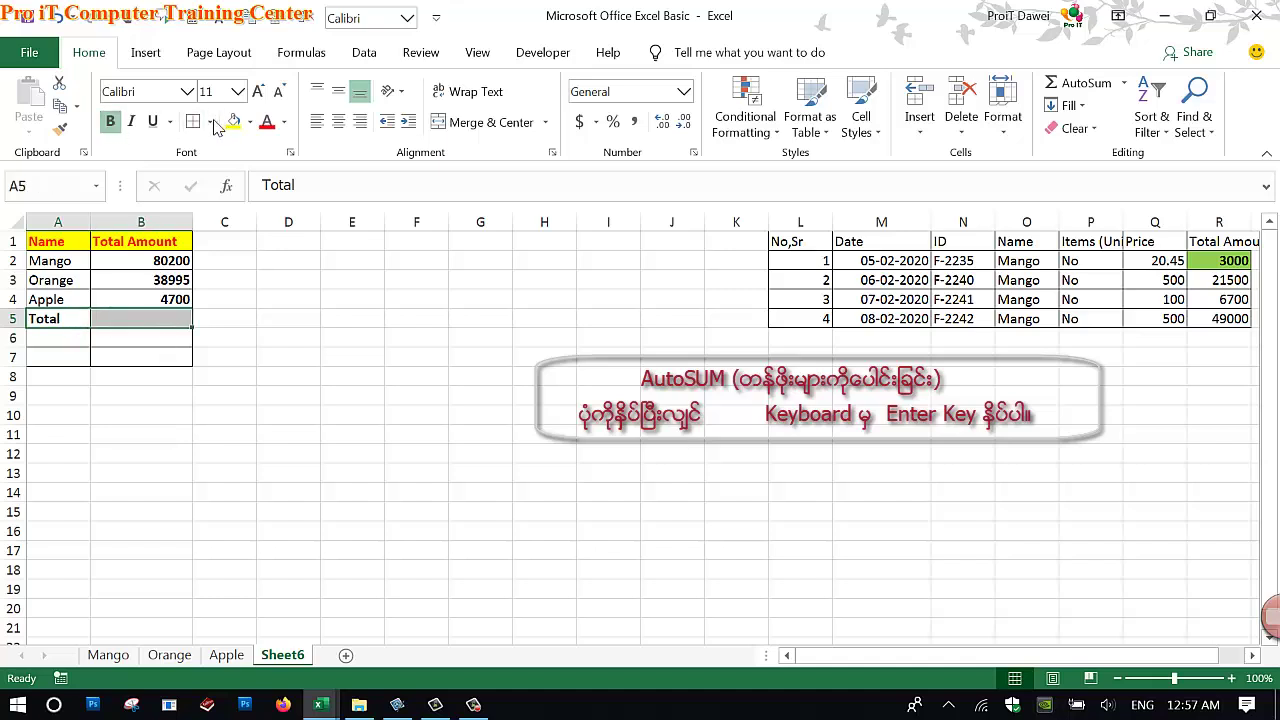
left_click(210, 121)
left_click(217, 349)
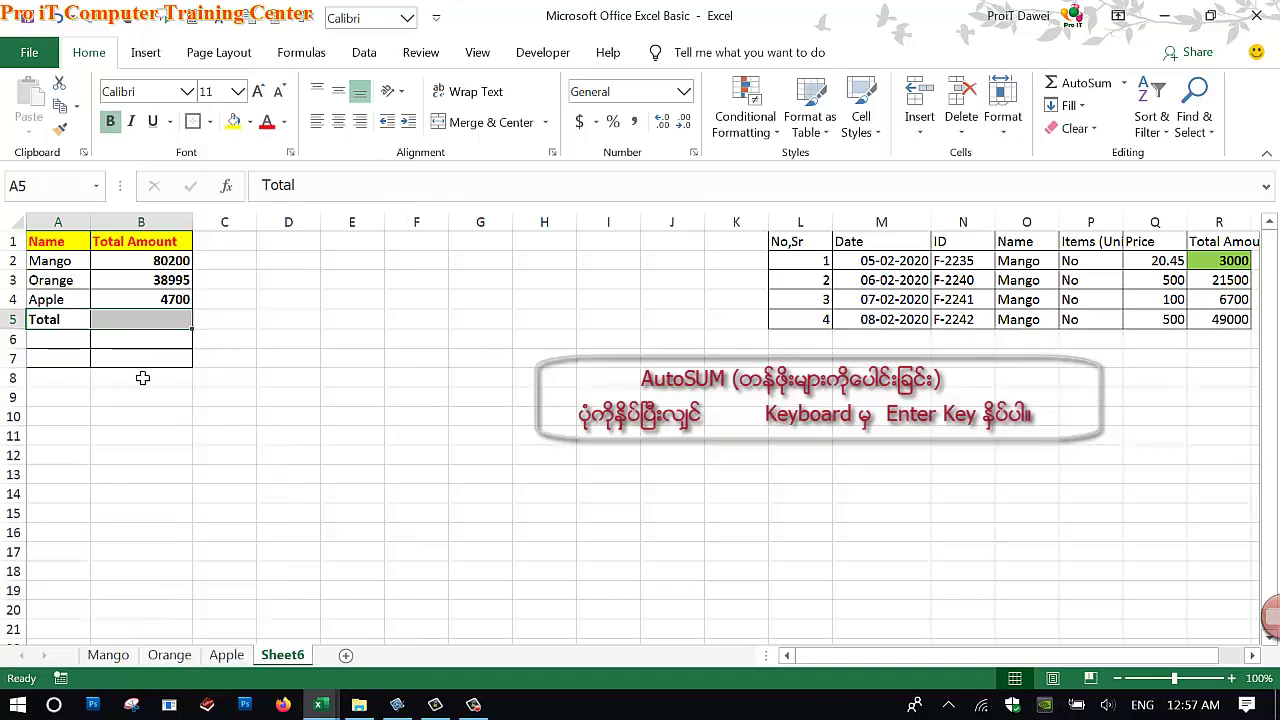
left_click(234, 121)
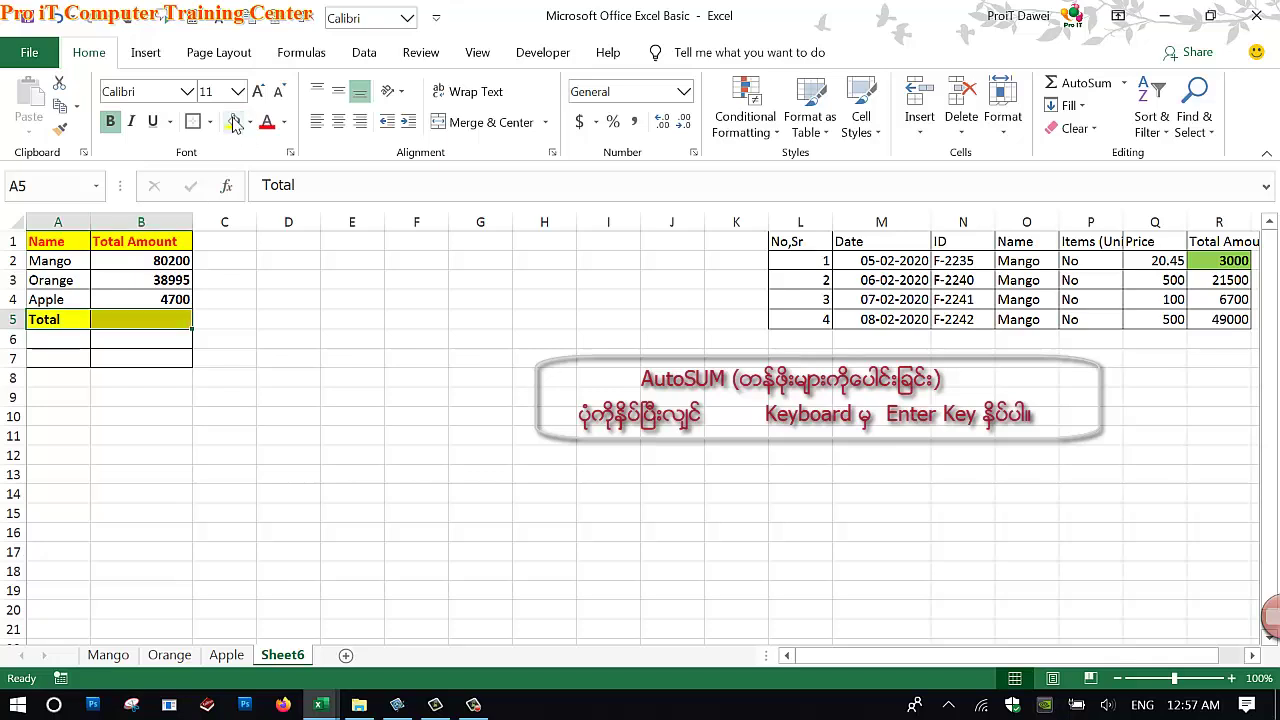
left_click(222, 345)
Step: Sum B2:B4 in B5 for a grand total of 123895
left_click(166, 327)
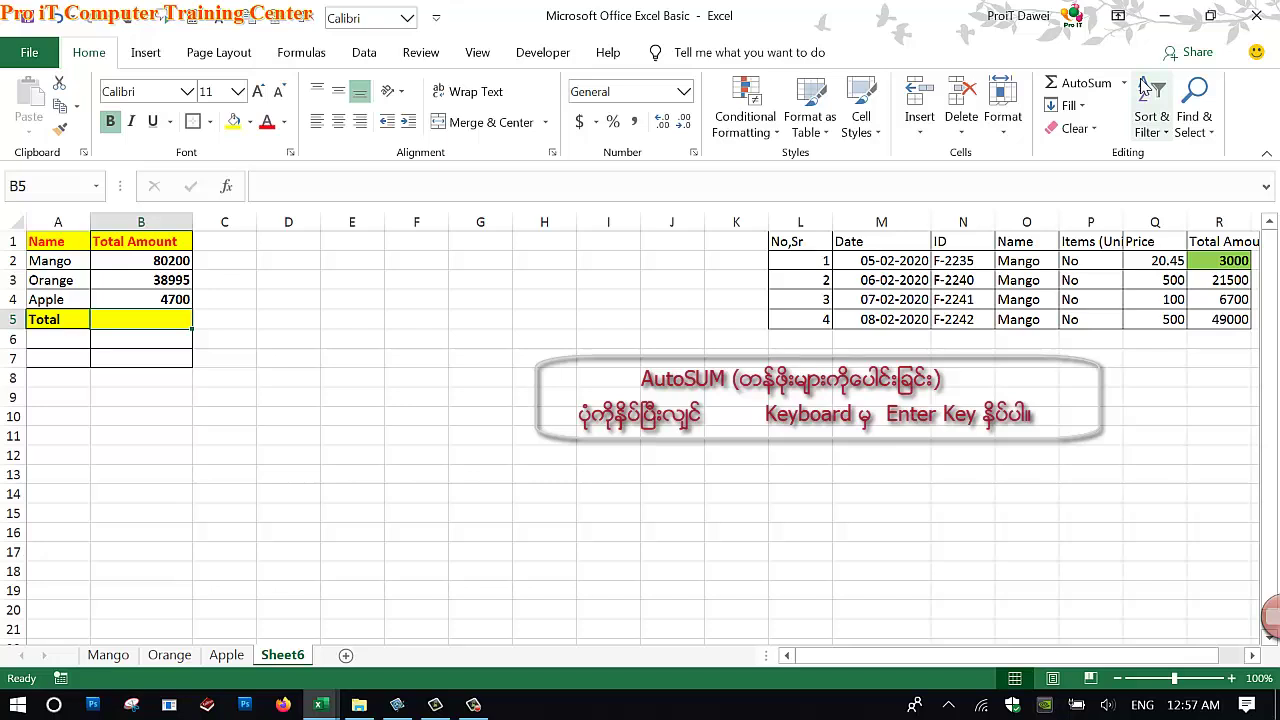
left_click(1085, 84)
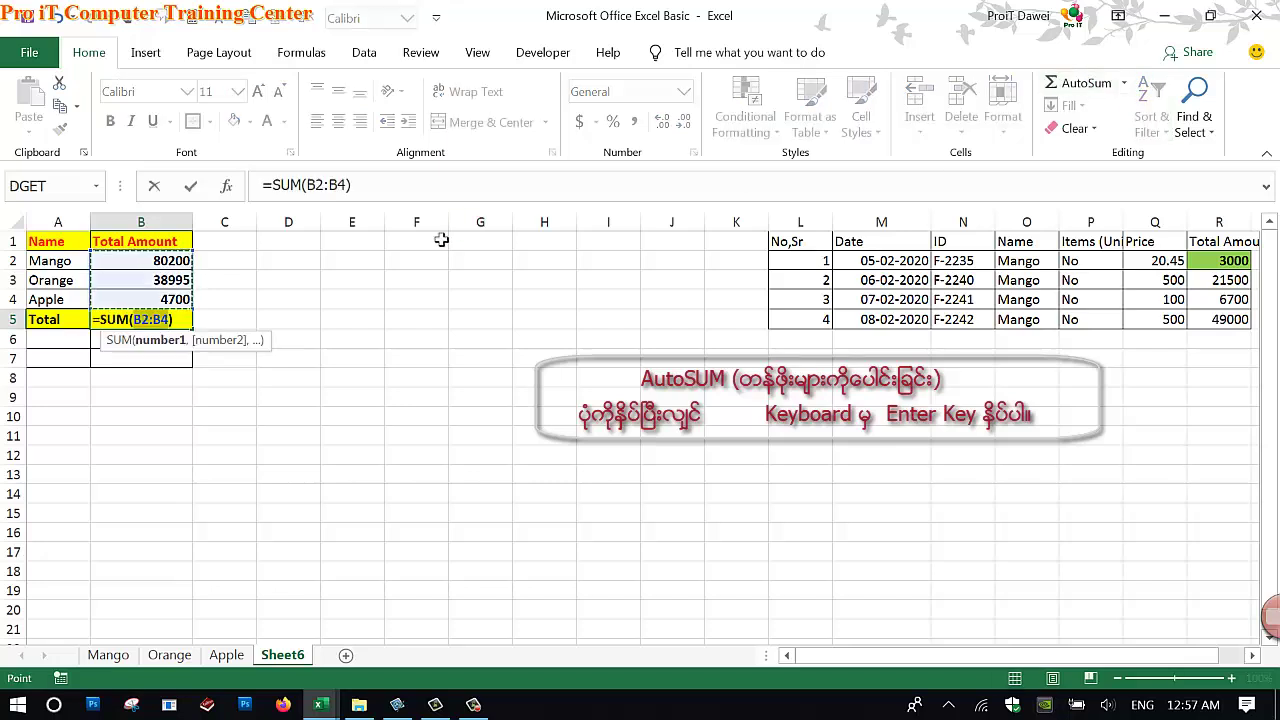
key("F2")
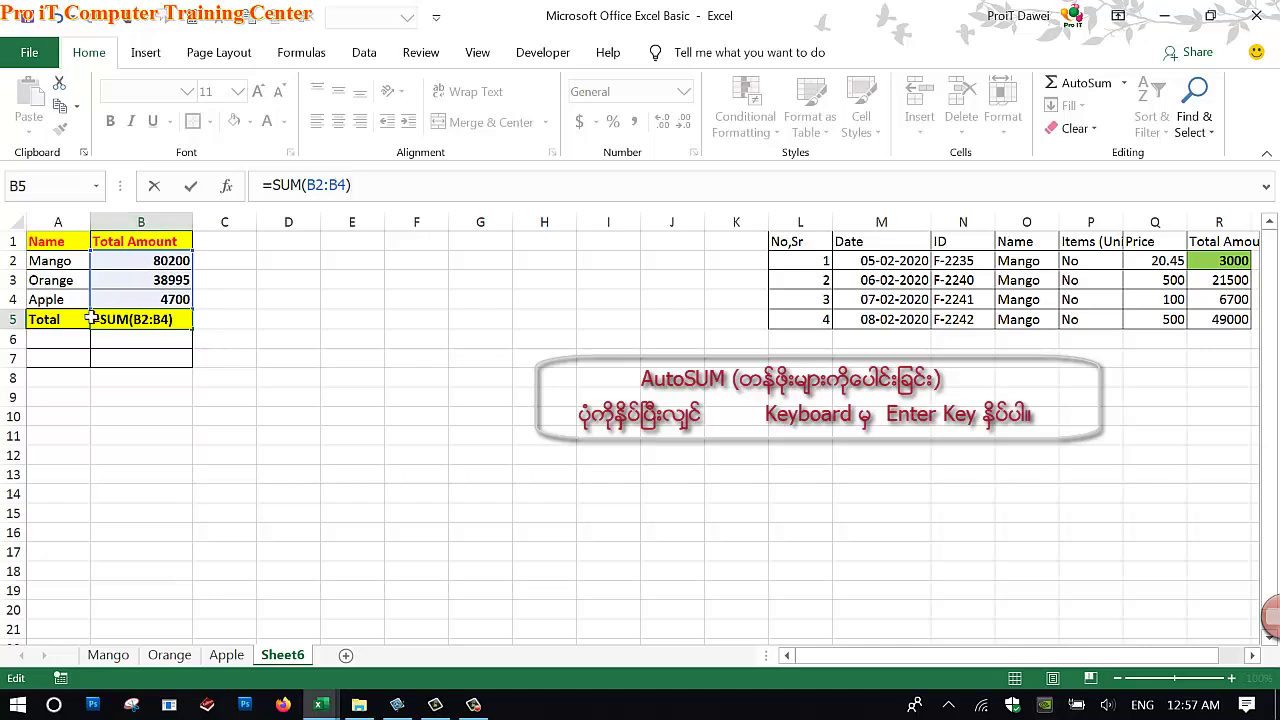
key("Return")
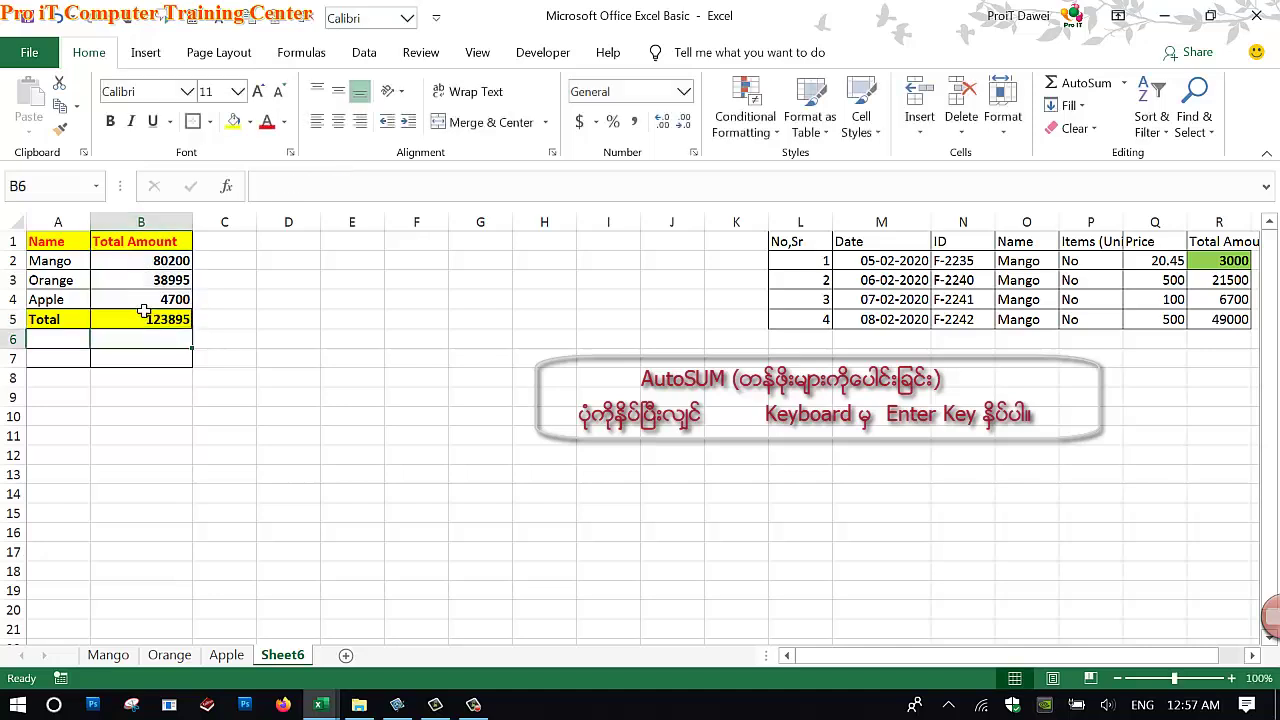
Step: Check the B5 grand total formula and the Mango sheet's G7 total formula
left_click(143, 313)
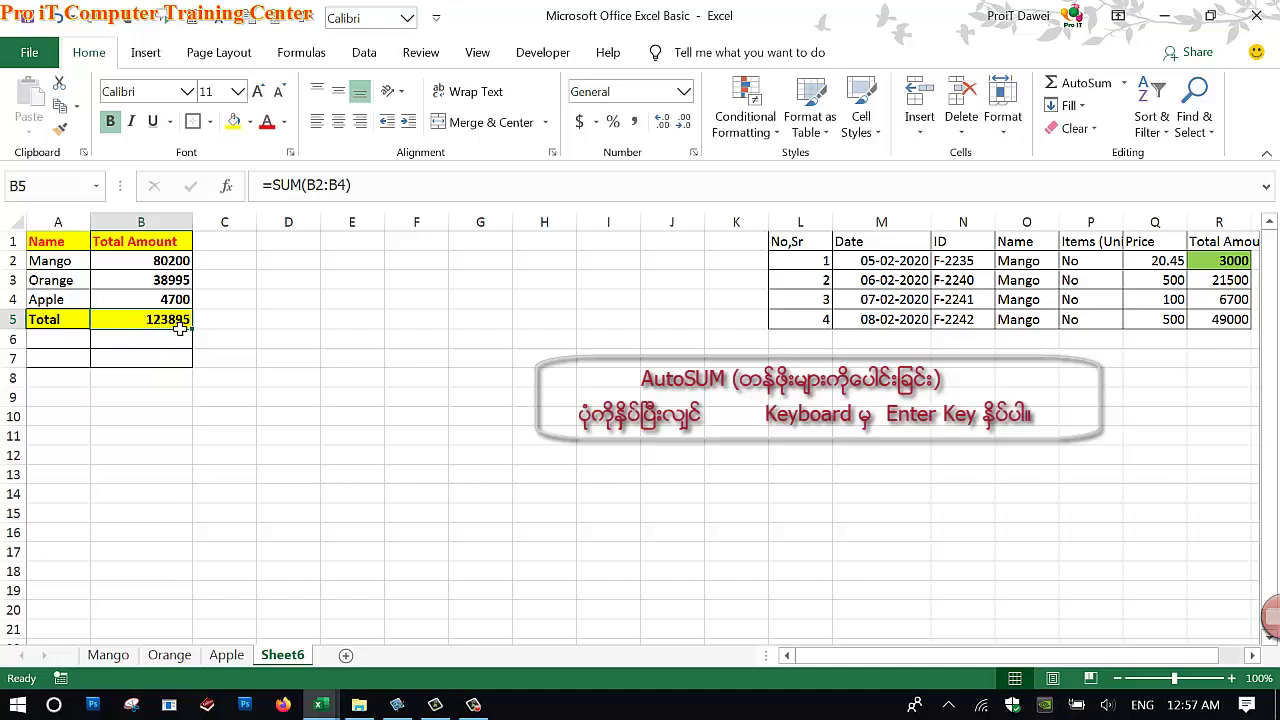
left_click(120, 655)
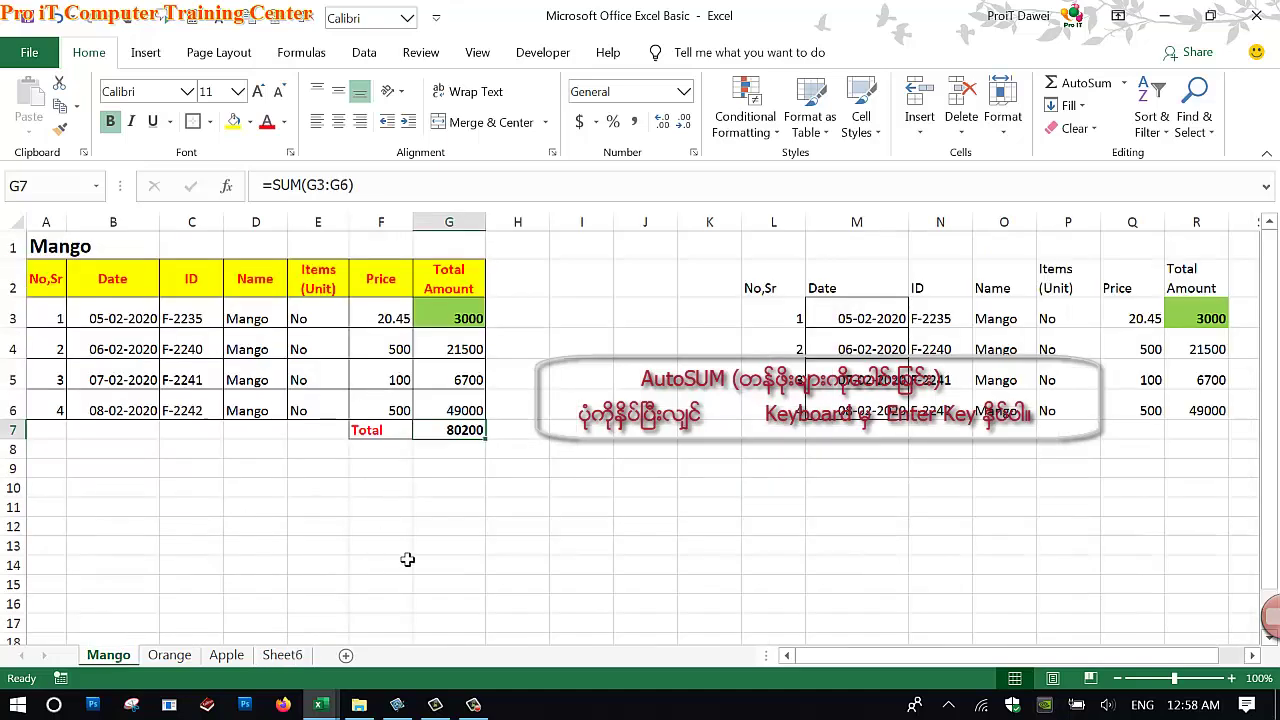
key("Return")
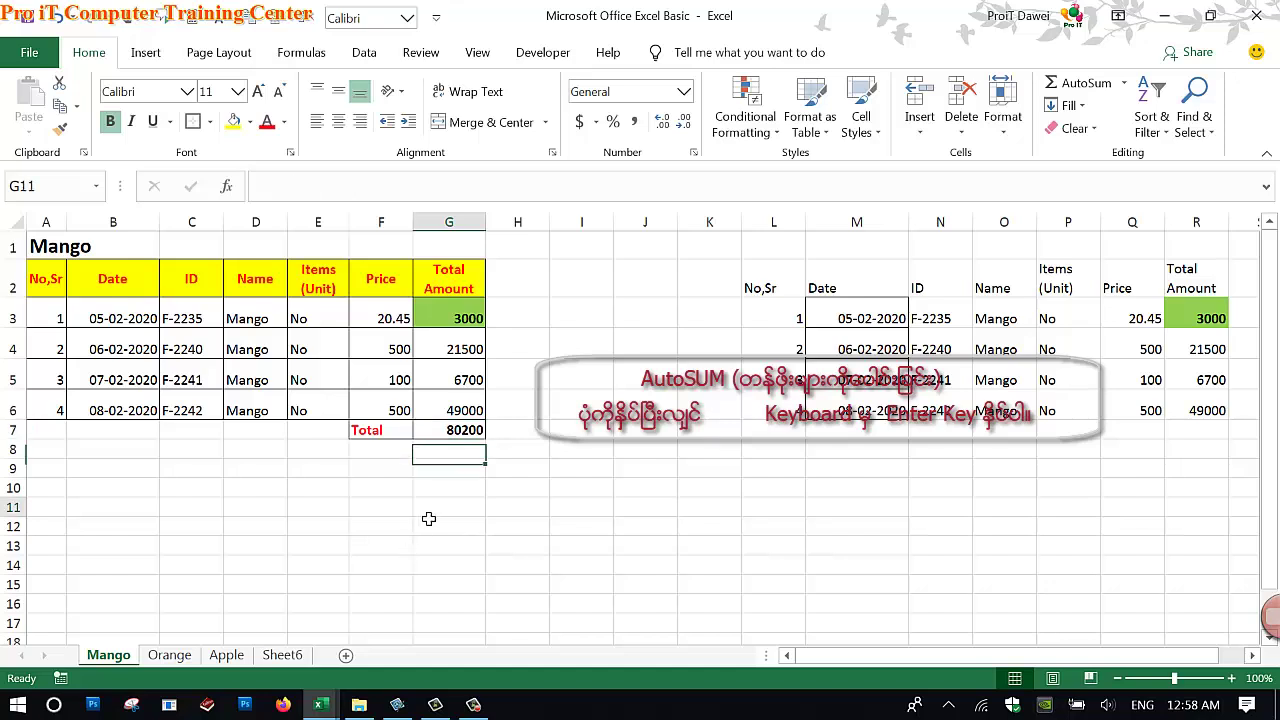
left_click(426, 510)
left_click(436, 430)
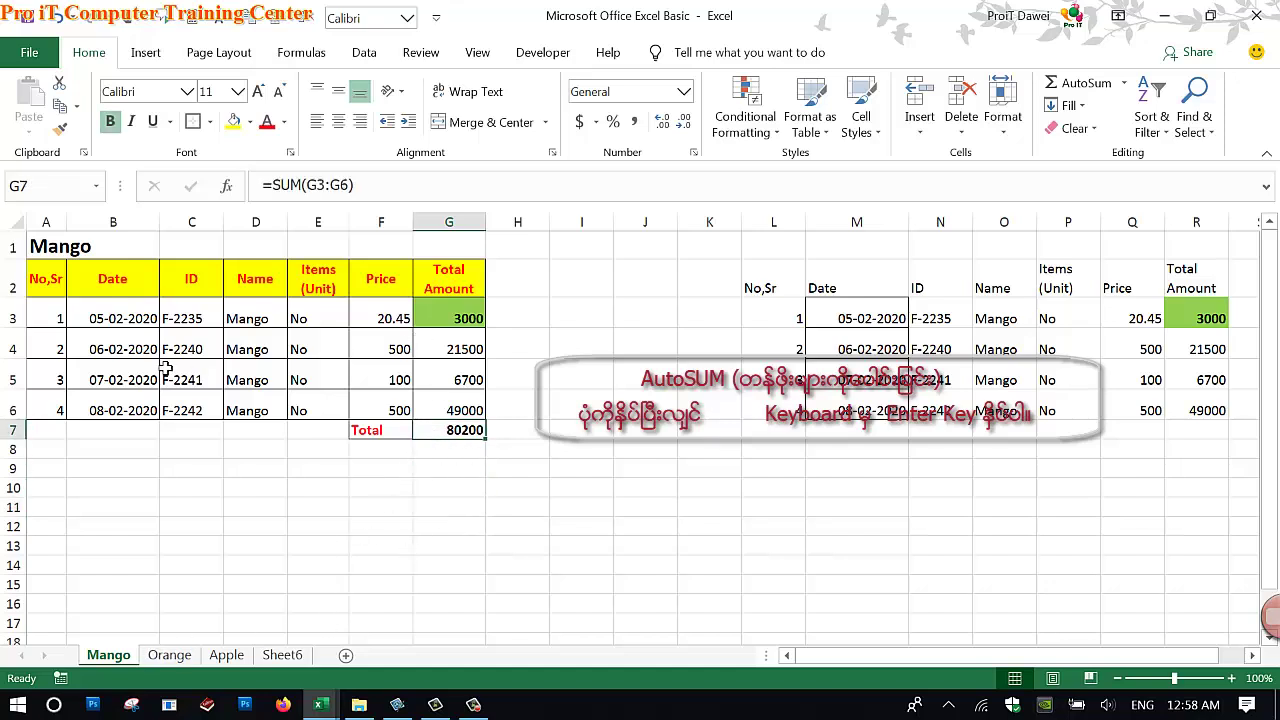
Step: Change G3 to 3200 on Mango, 4000 on Orange and 4020 on Apple
left_click(460, 319)
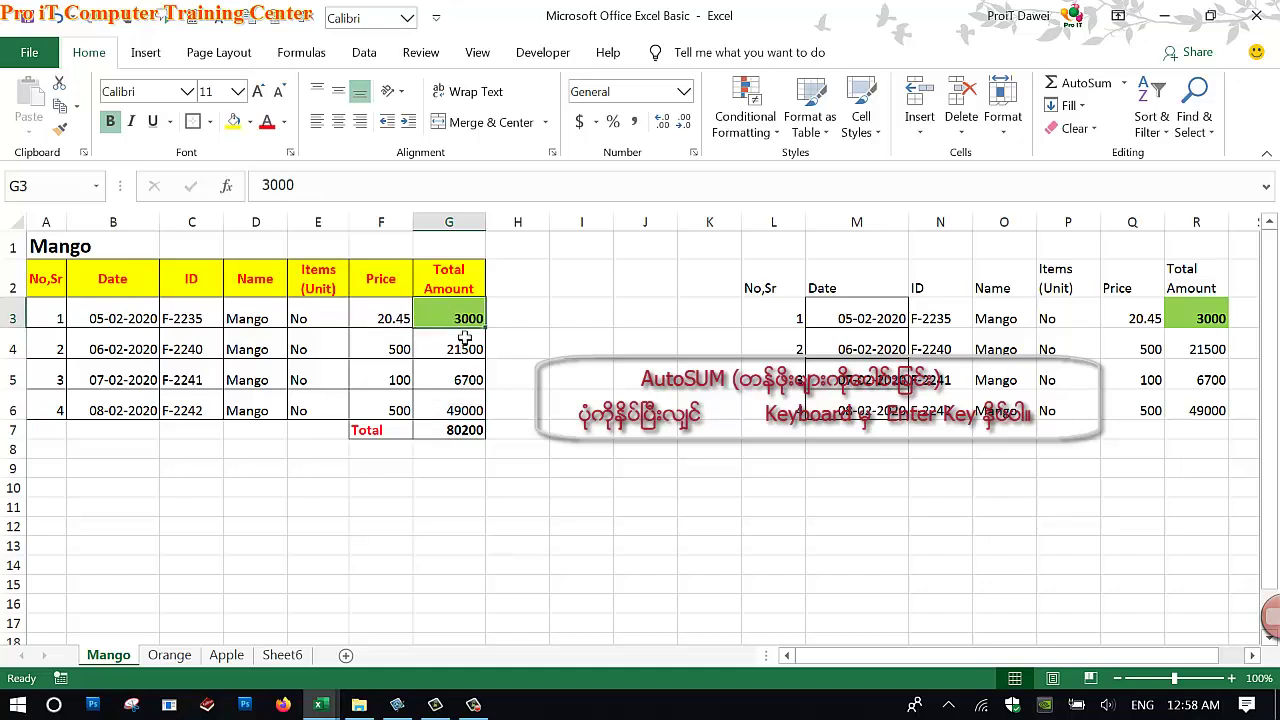
type("3200")
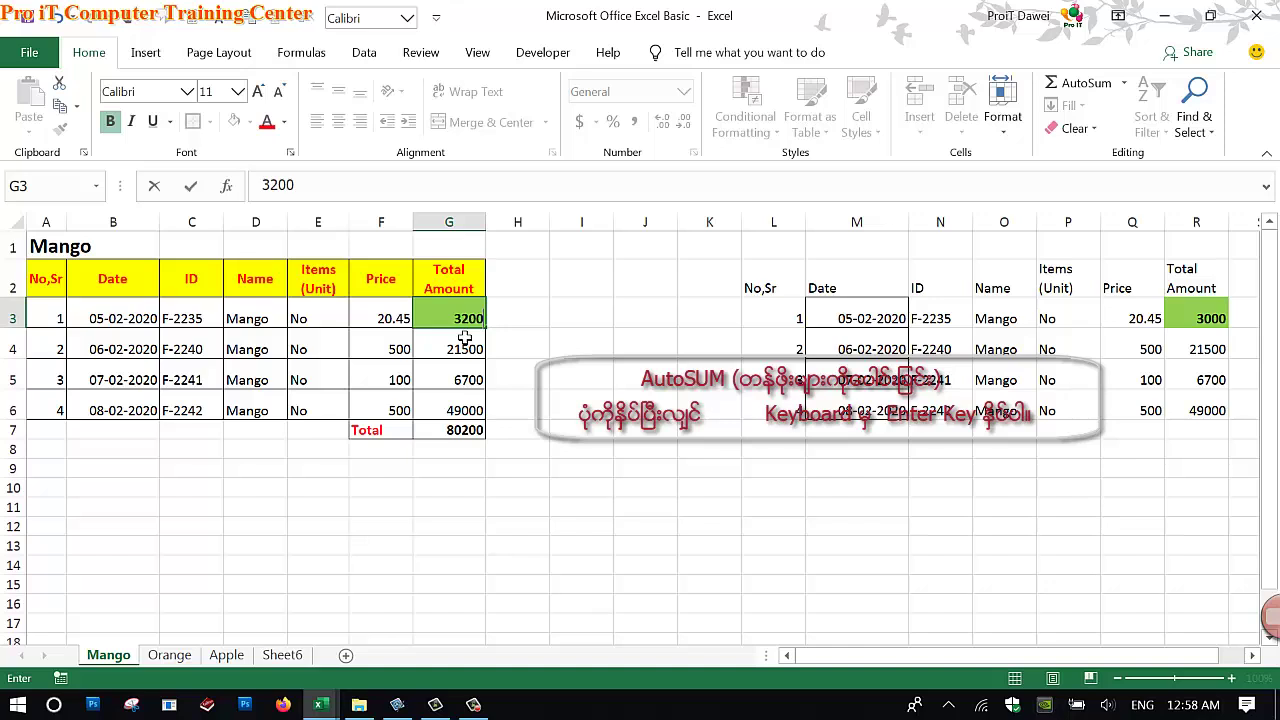
left_click(169, 655)
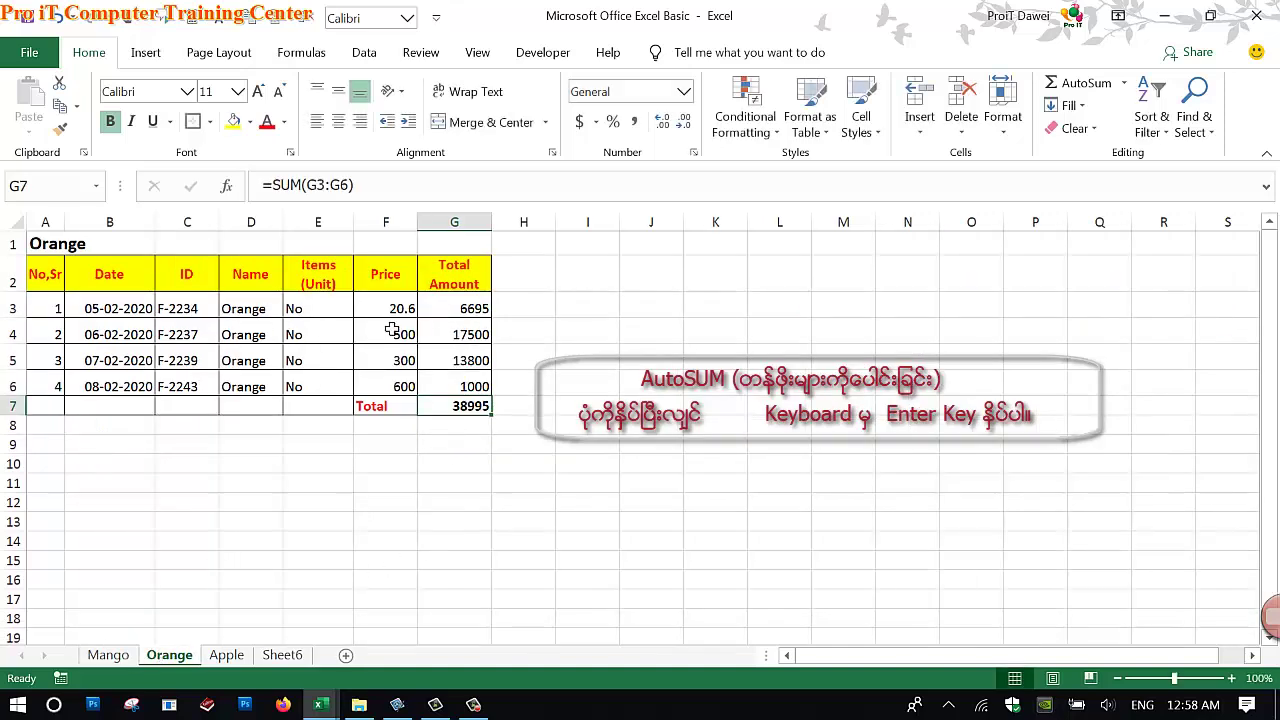
left_click(450, 312)
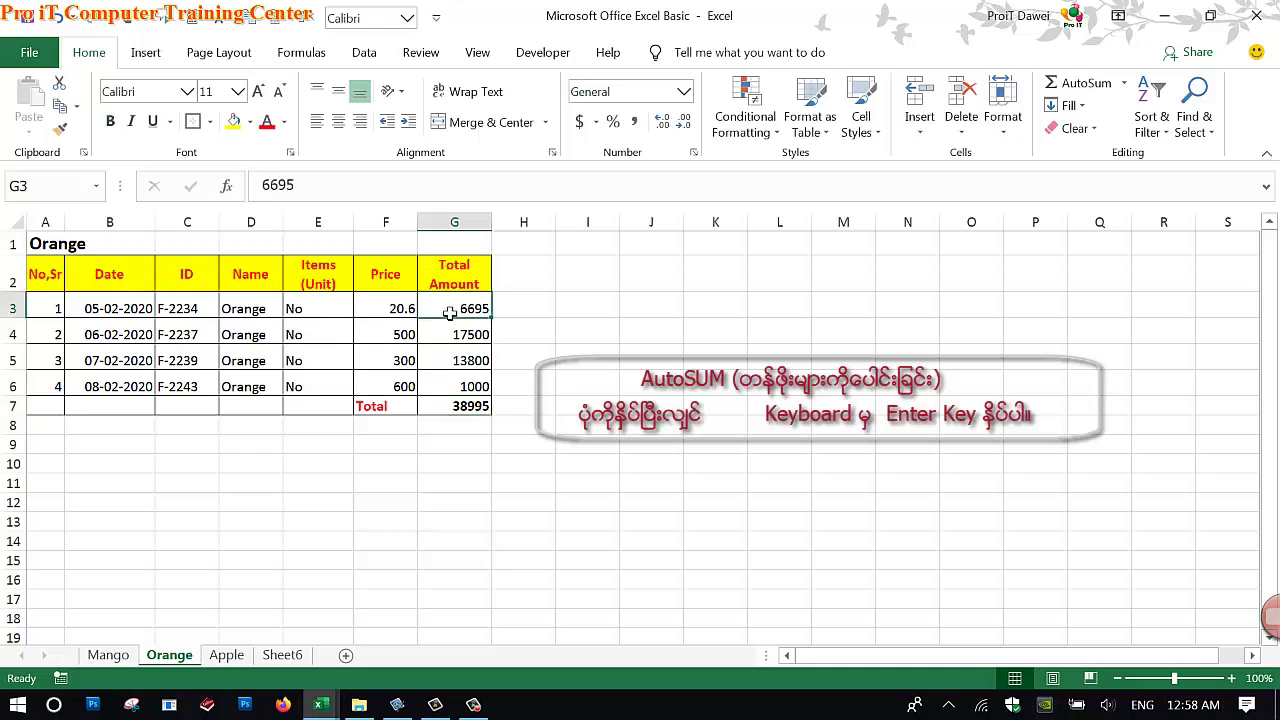
type("4000")
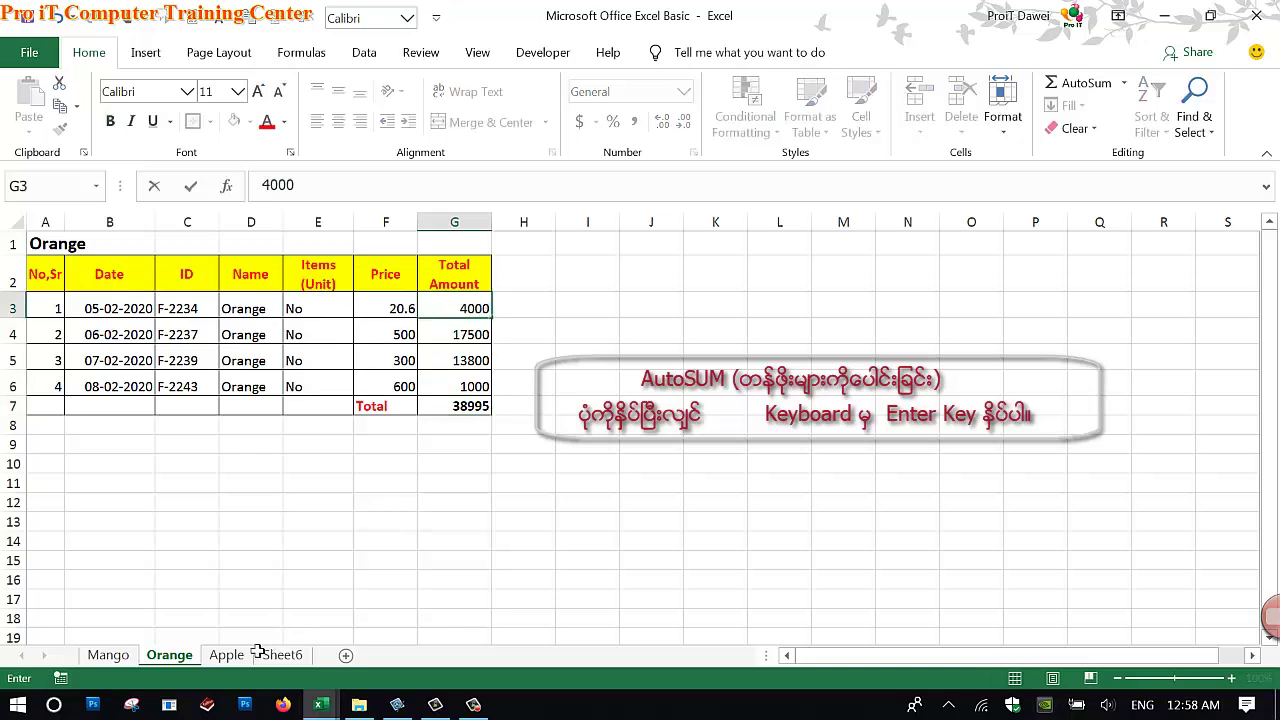
left_click(226, 655)
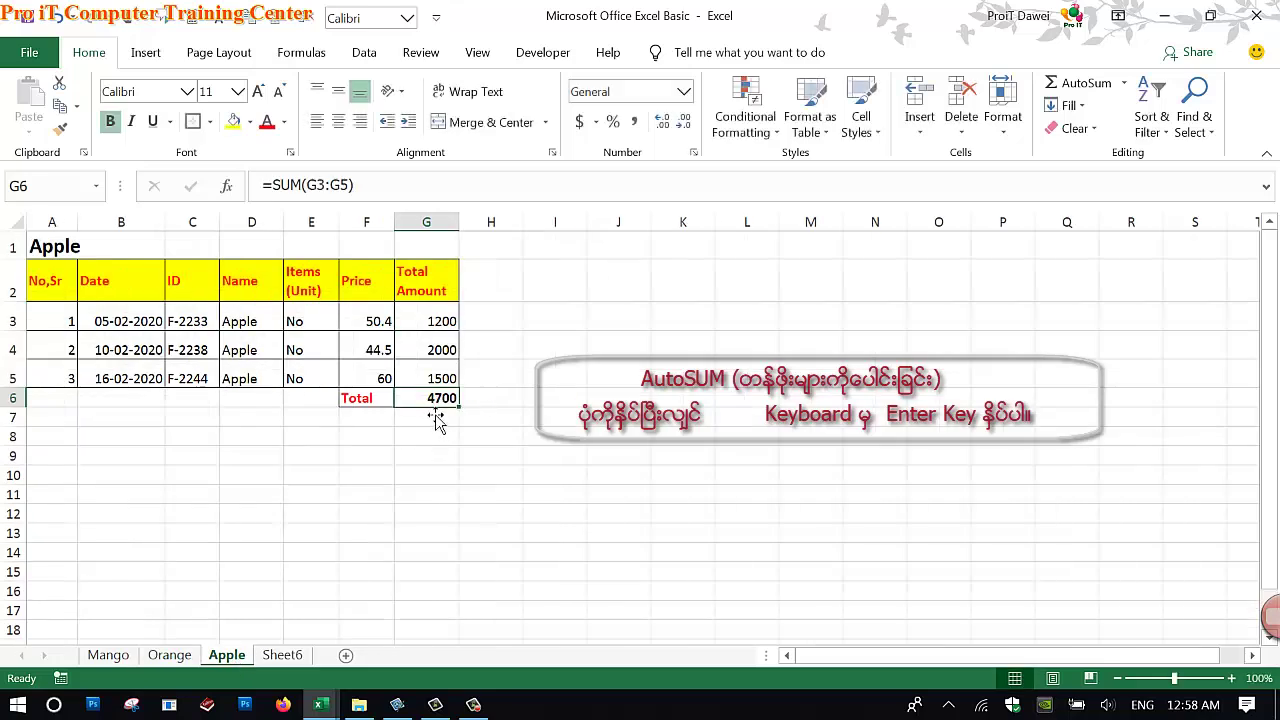
left_click(427, 318)
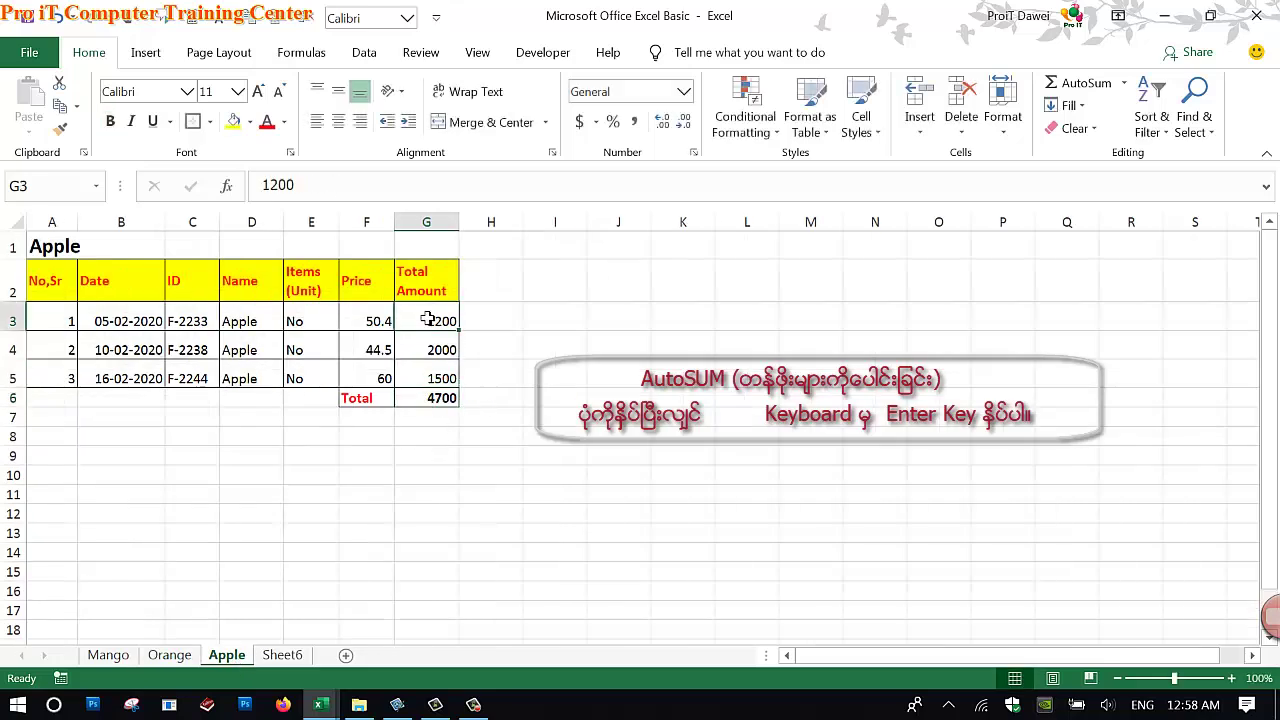
type("40")
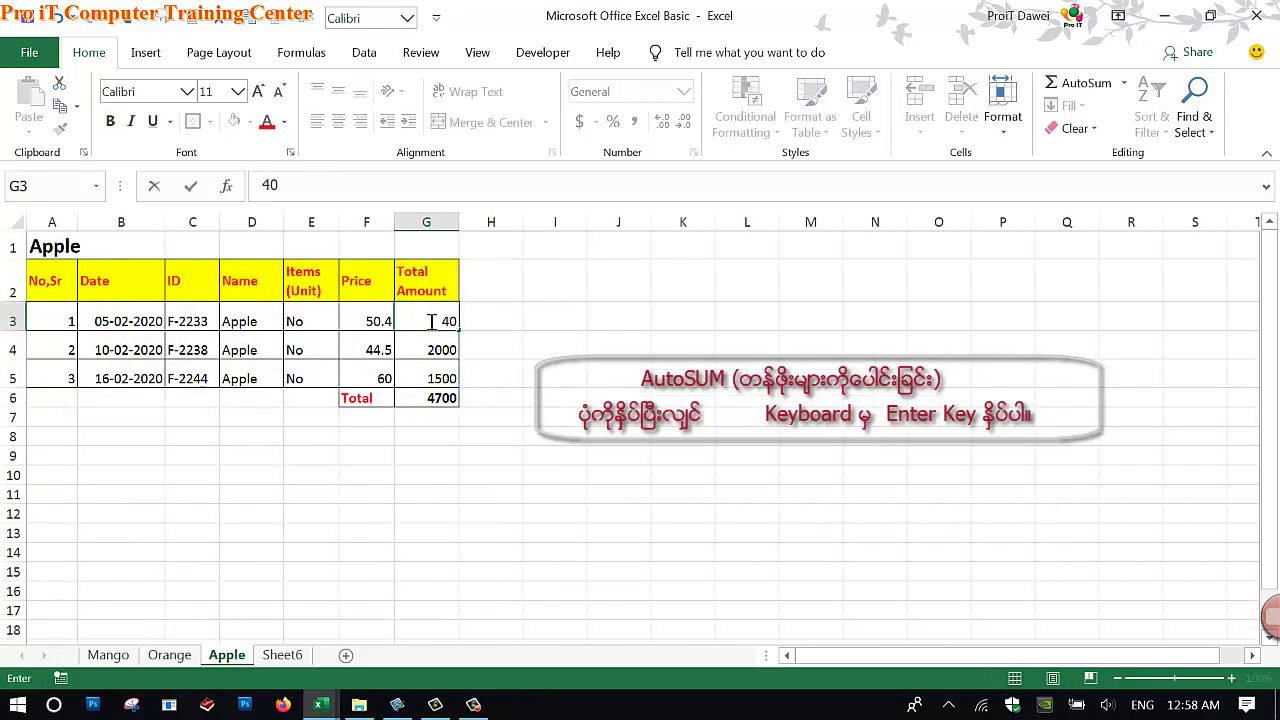
type("20")
left_click(424, 478)
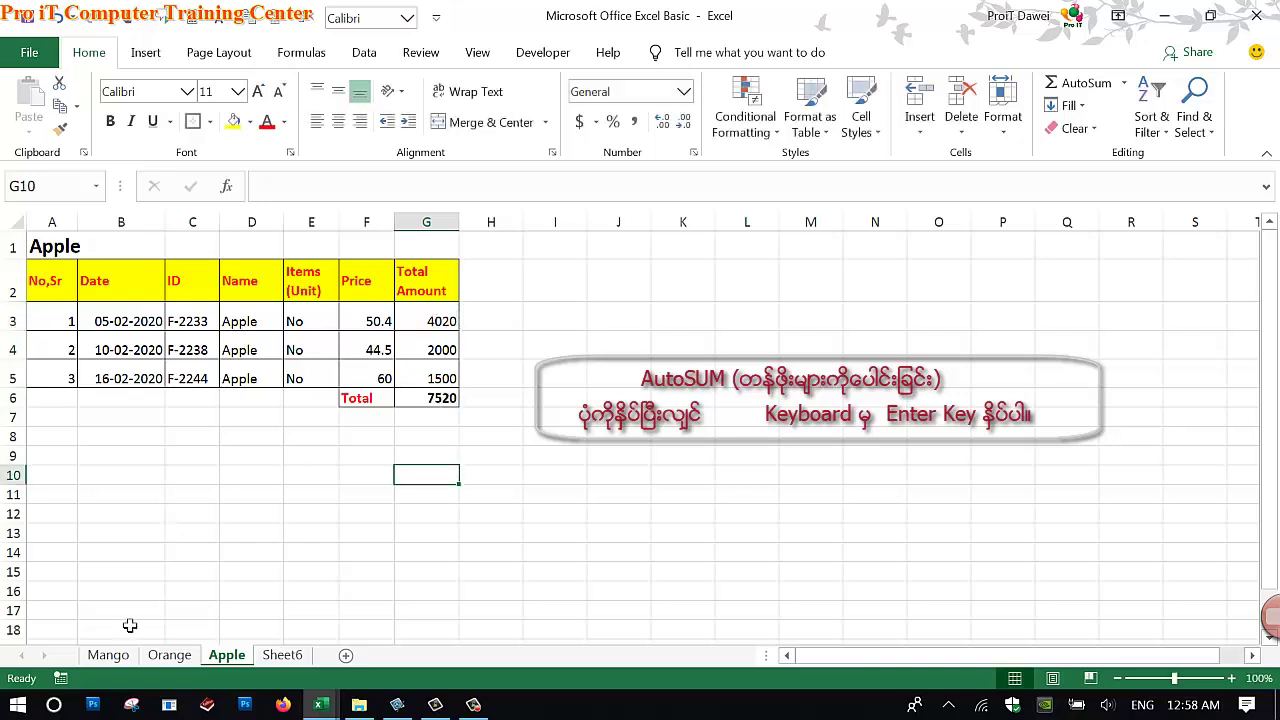
left_click(108, 655)
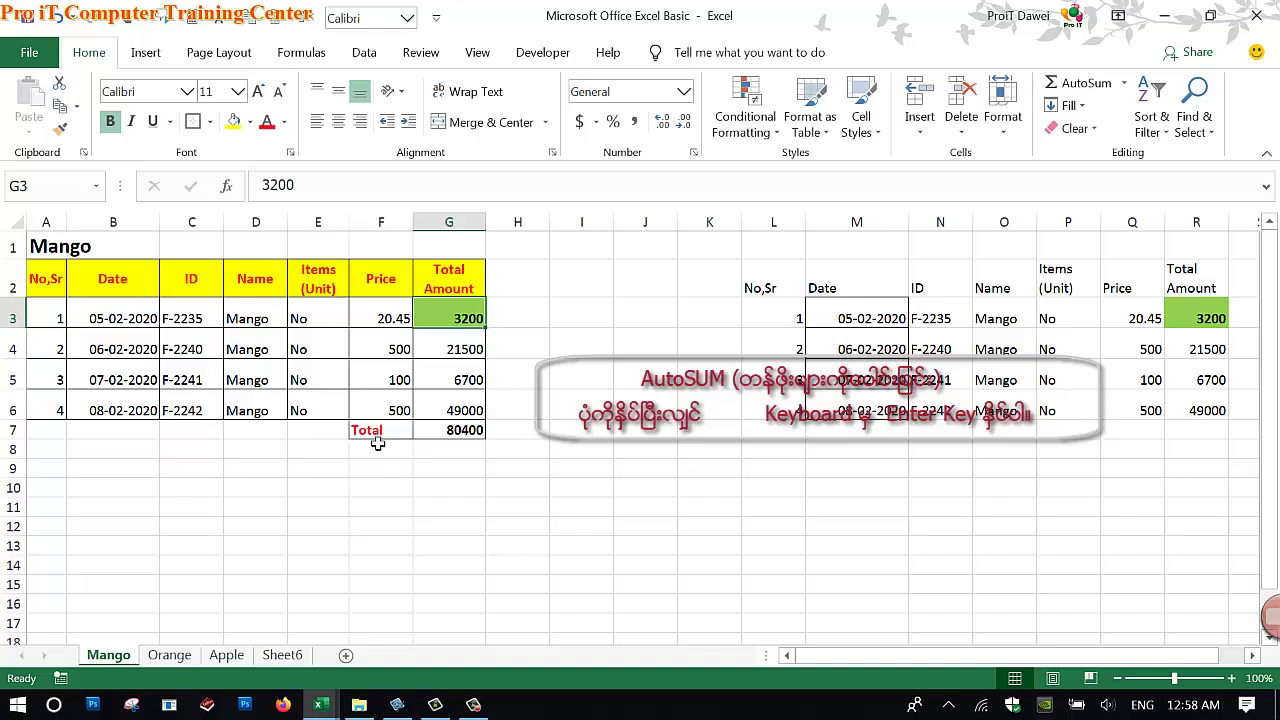
left_click(444, 436)
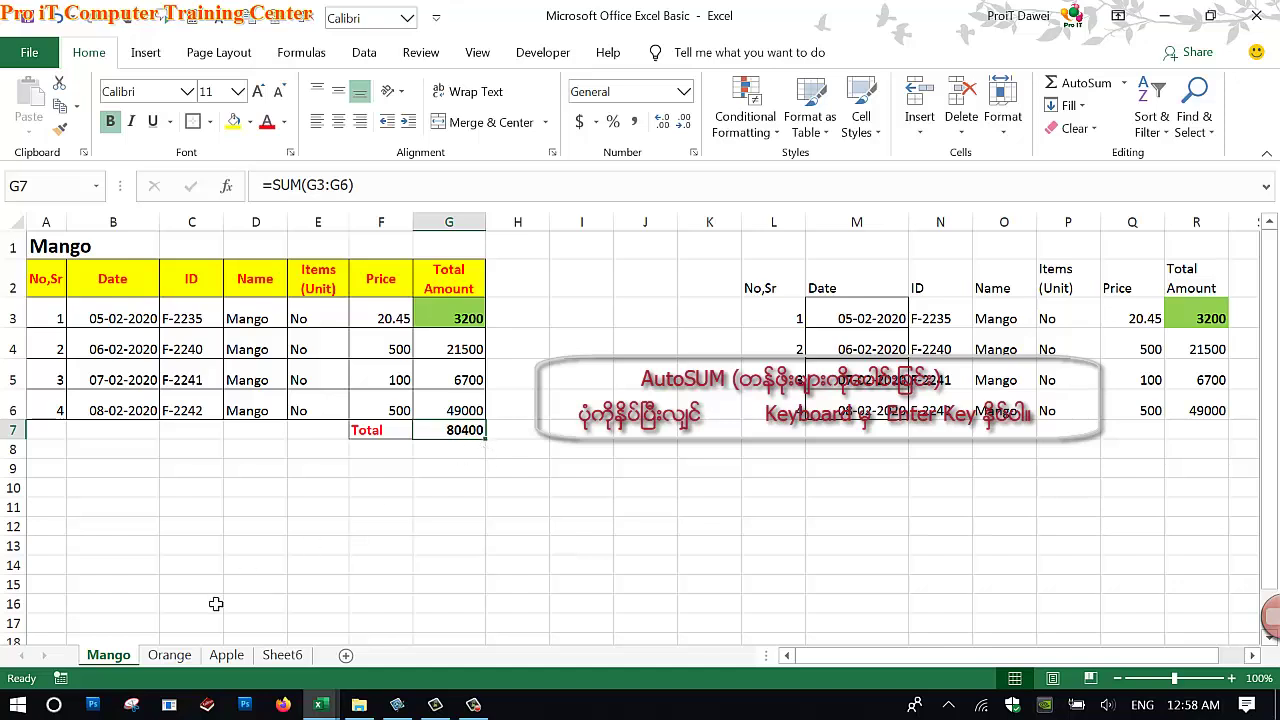
left_click(293, 662)
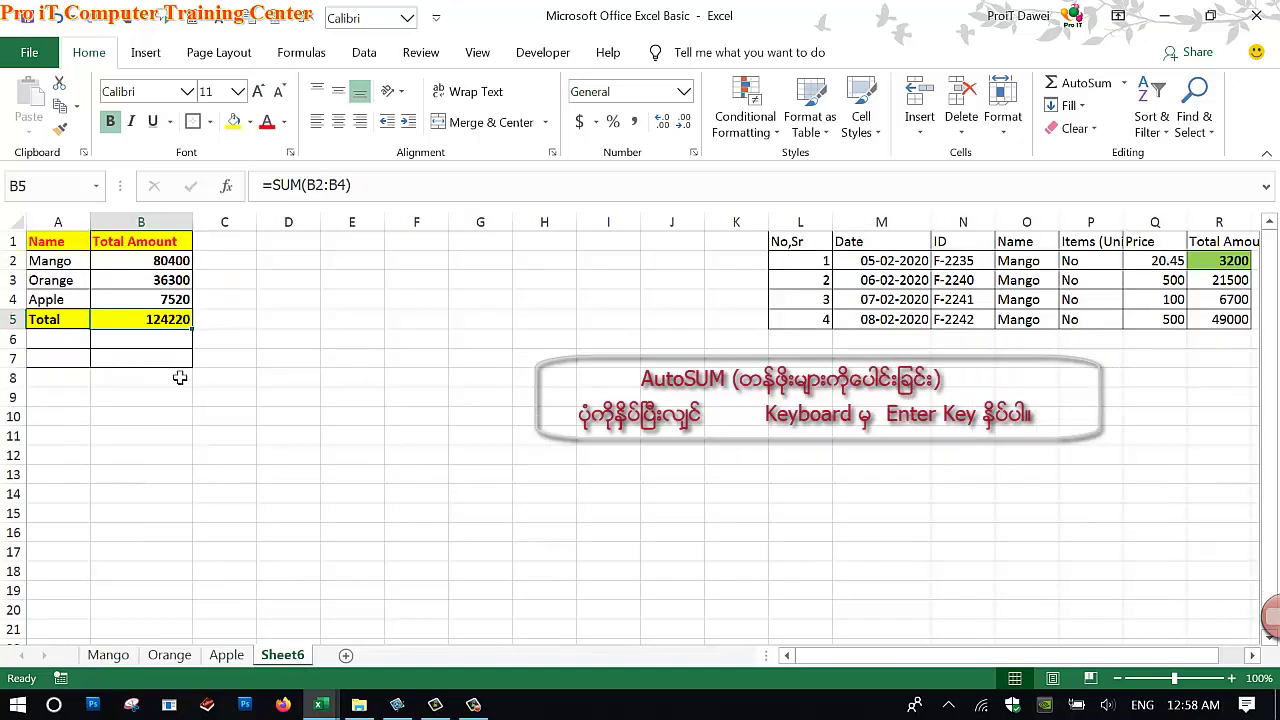
left_click(142, 264)
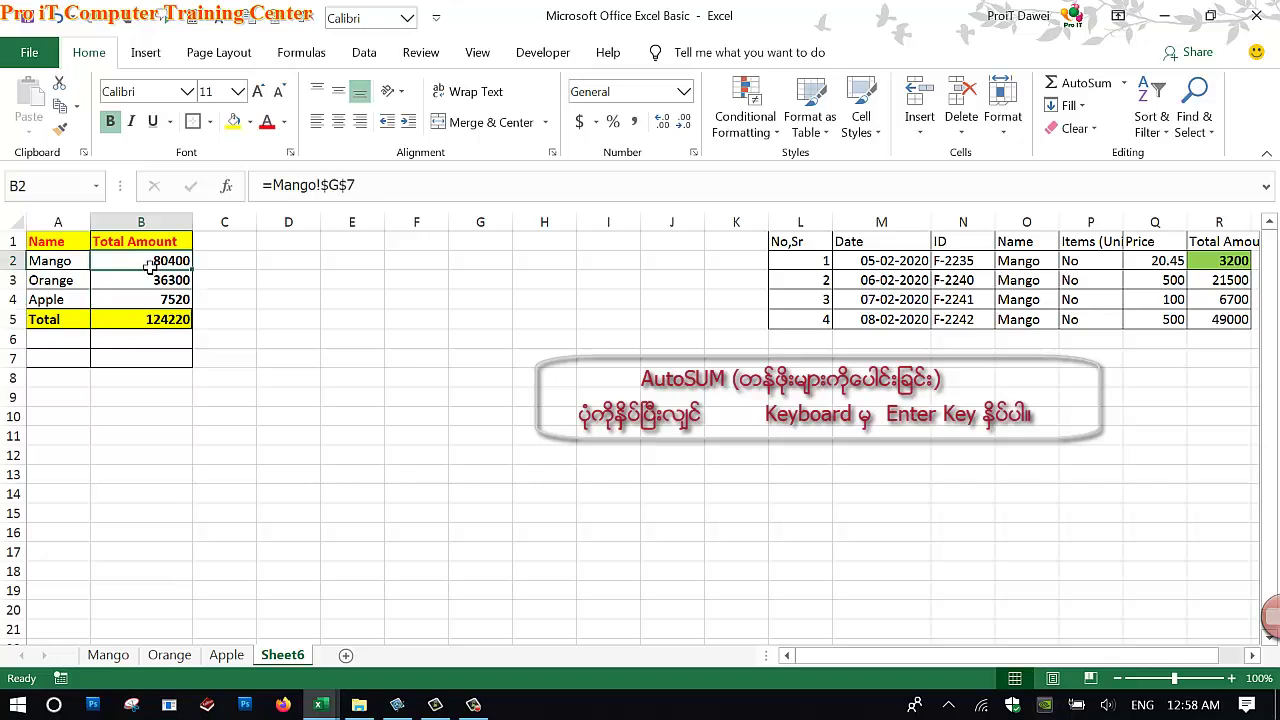
left_click(169, 655)
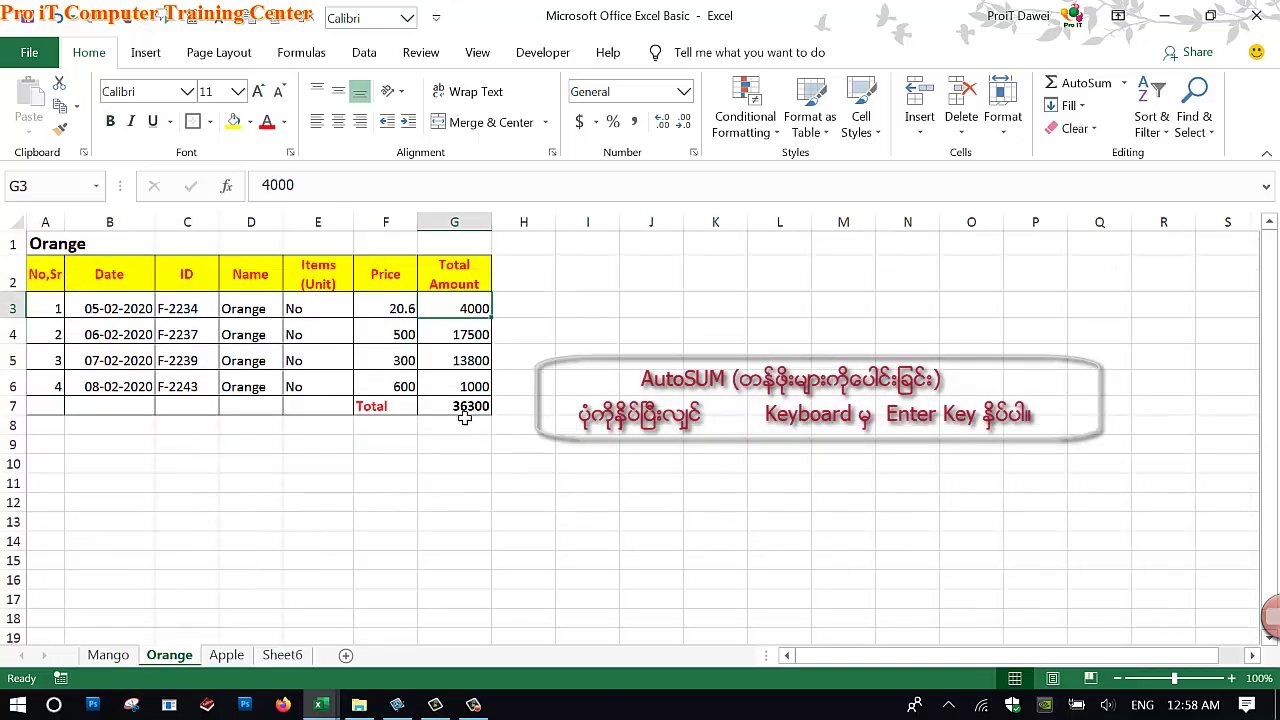
left_click(228, 655)
key("ctrl+Page_Up")
left_click(284, 655)
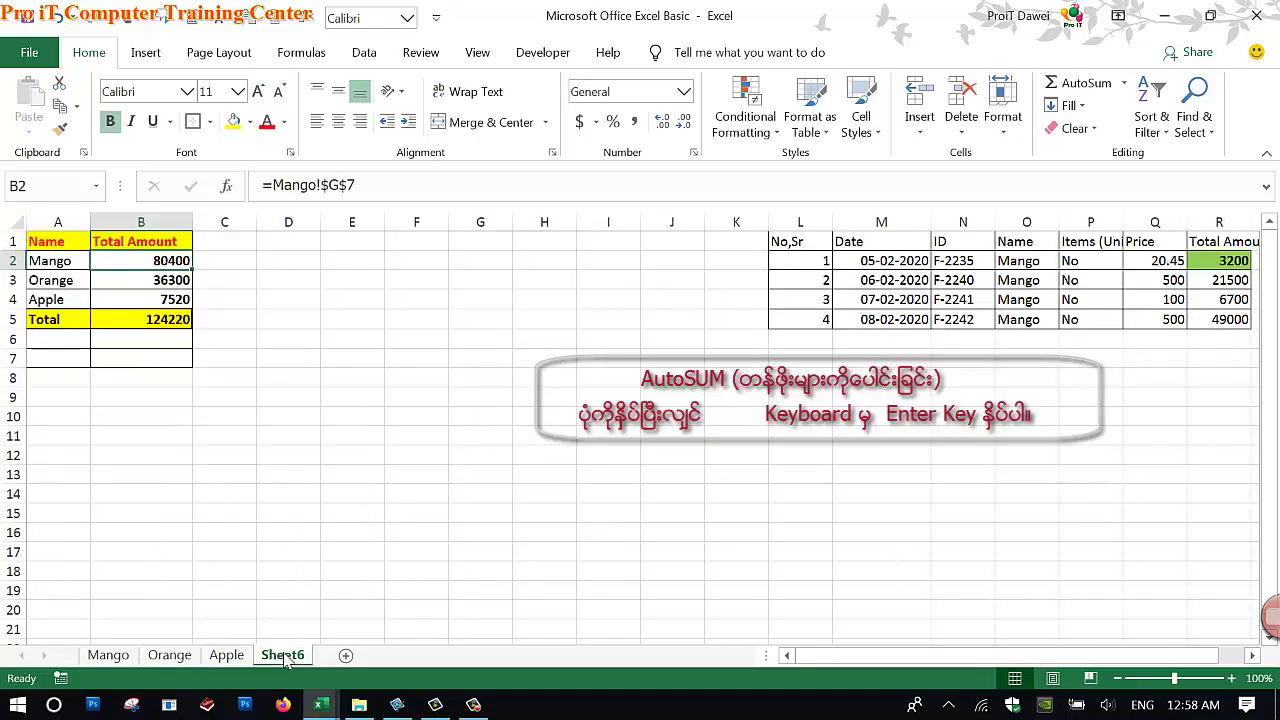
left_click(54, 280)
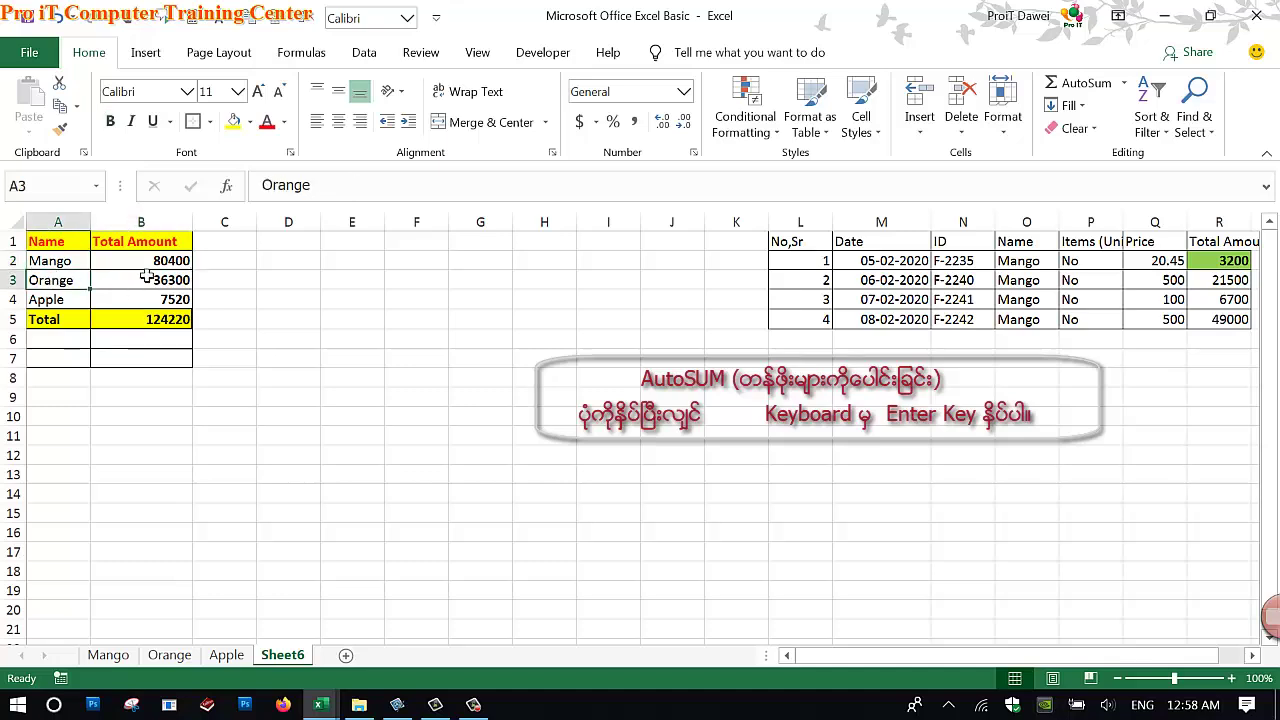
left_click(147, 278)
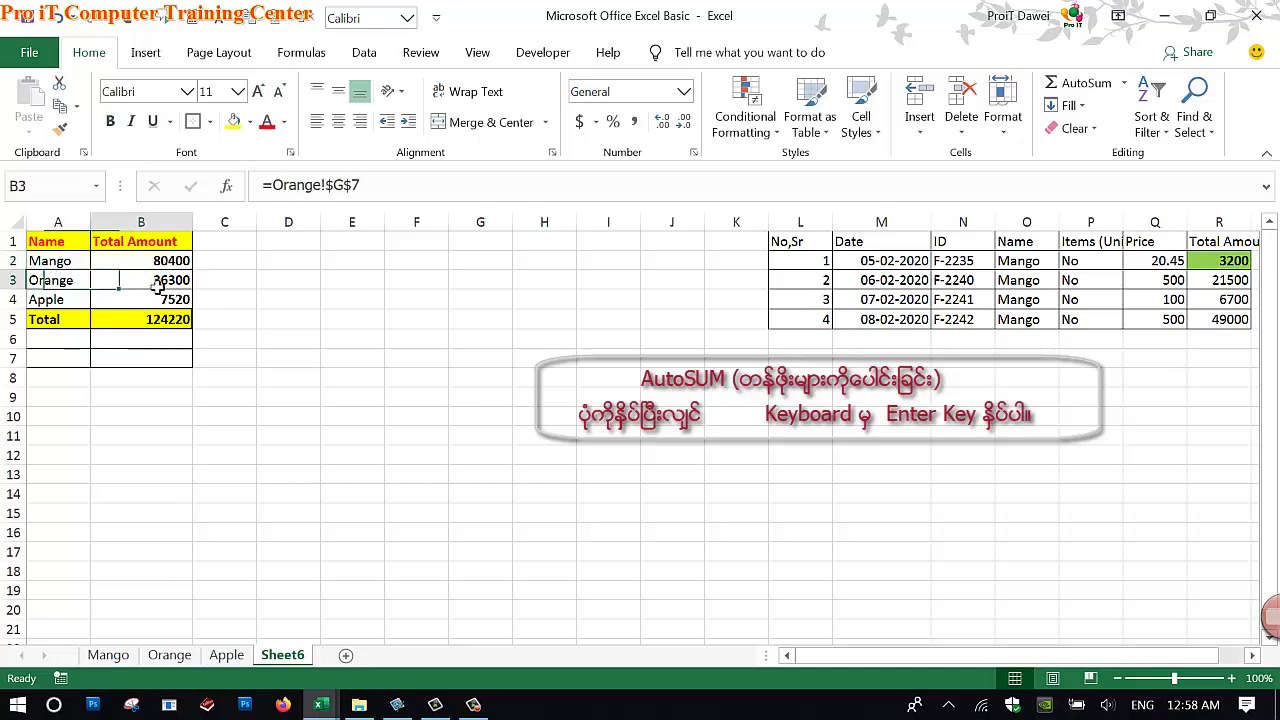
left_click(222, 656)
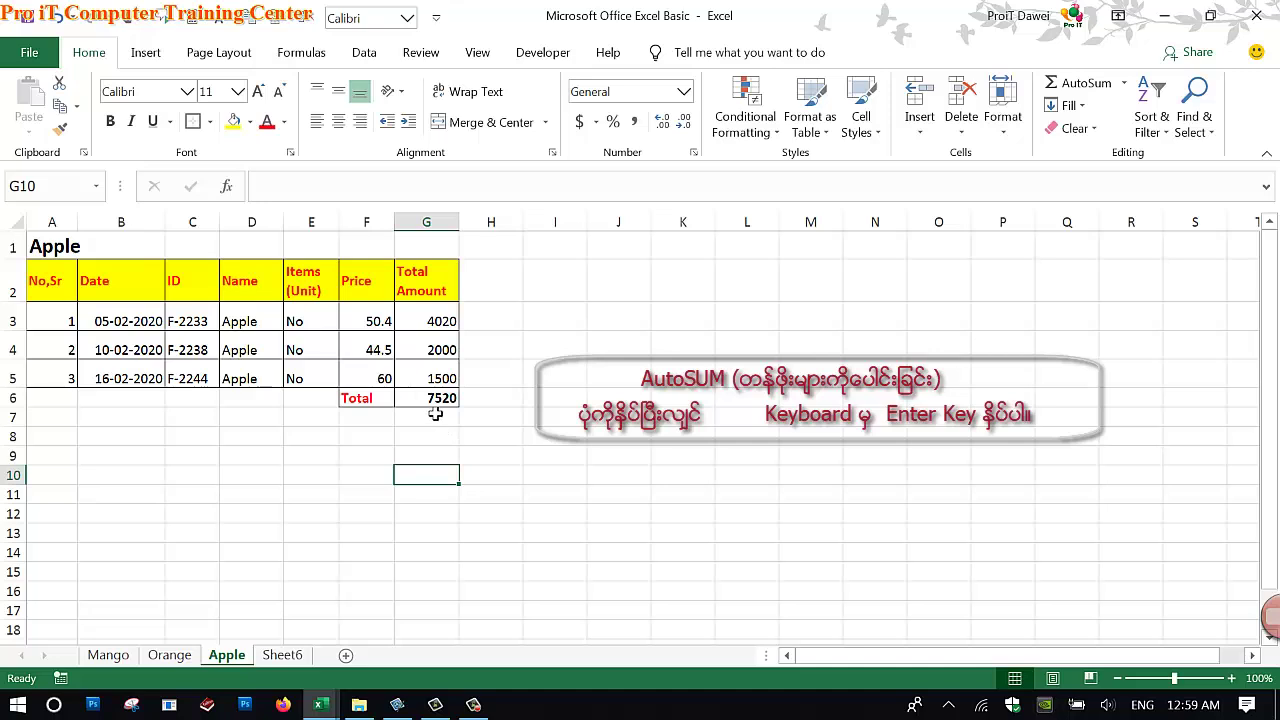
left_click(283, 655)
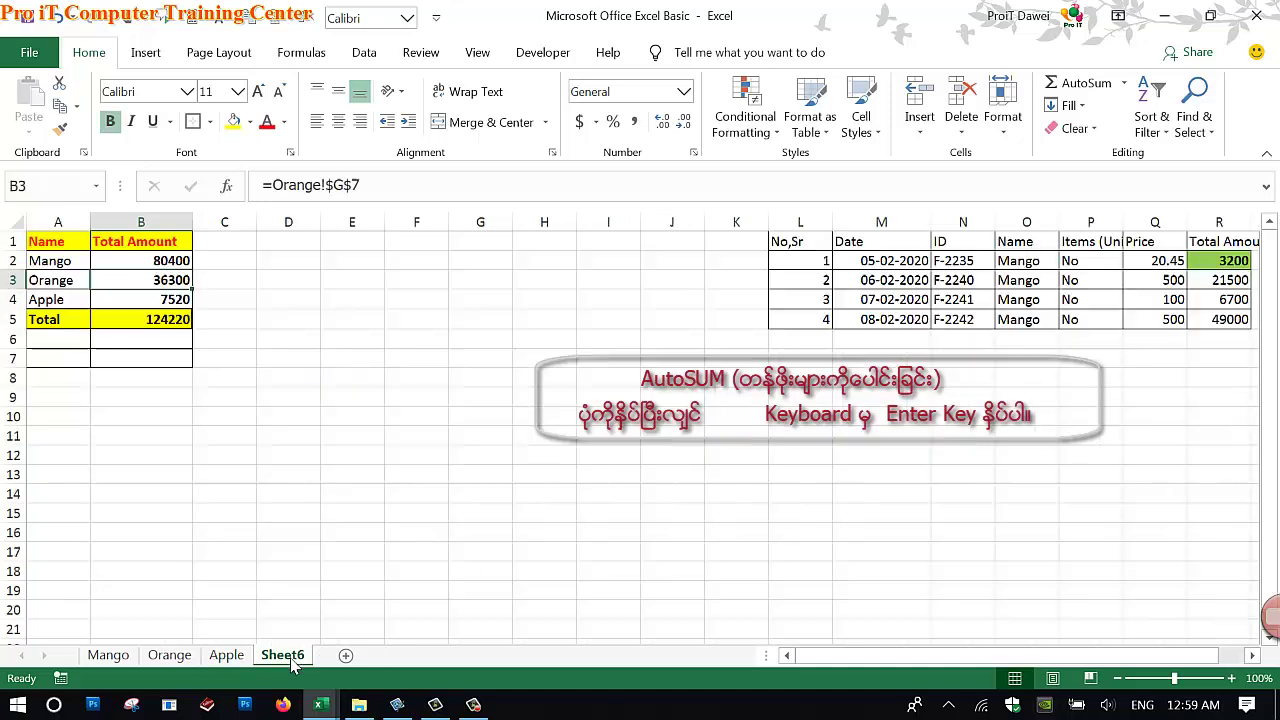
double_click(163, 308)
key("Return")
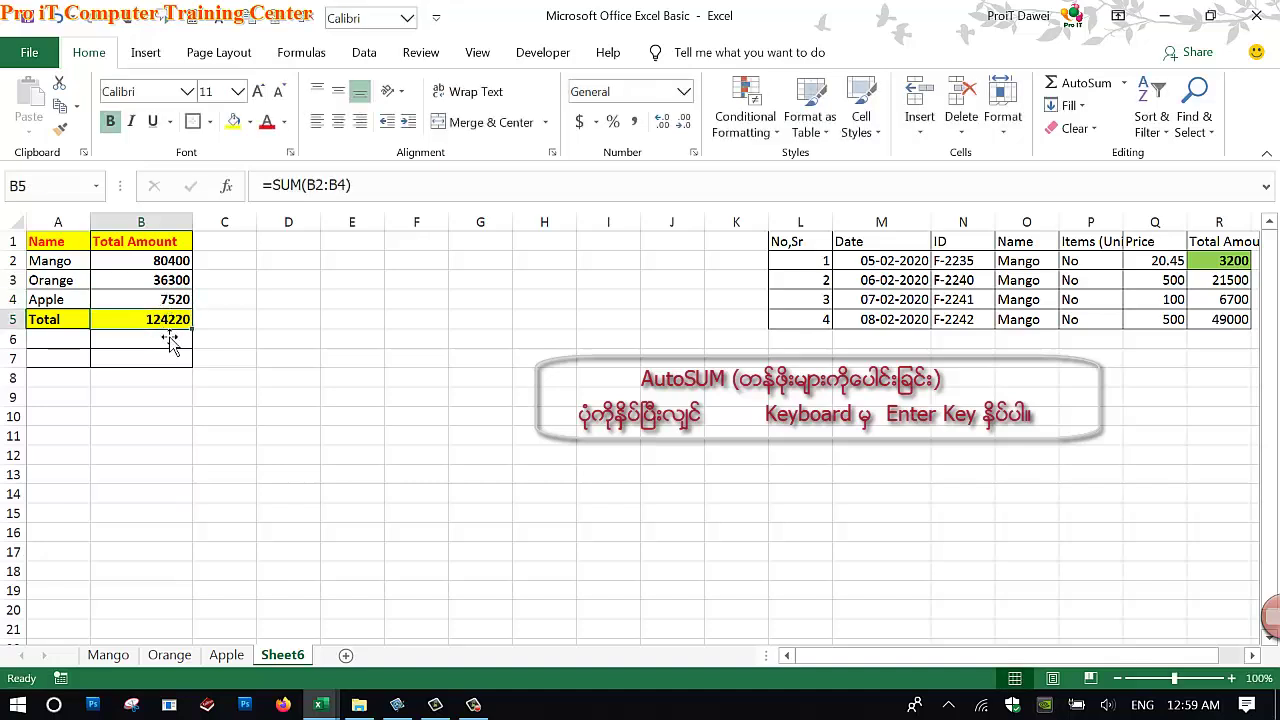
left_click(175, 262)
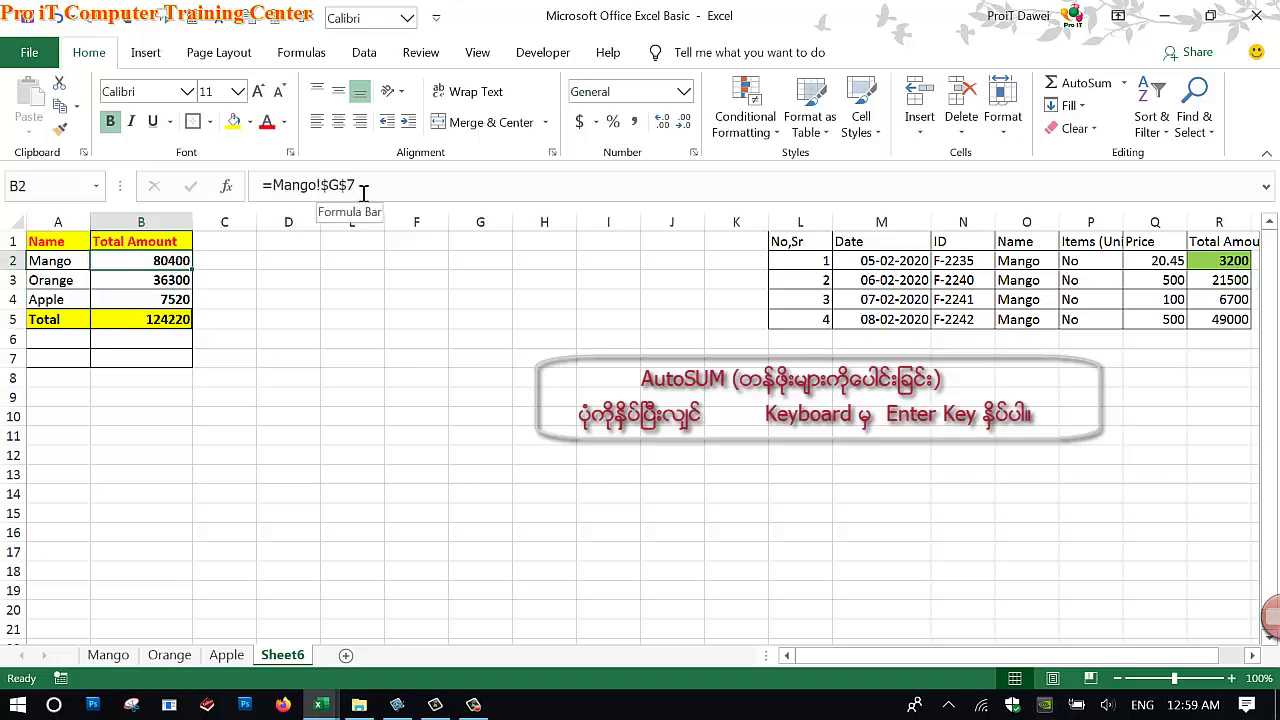
left_click(166, 285)
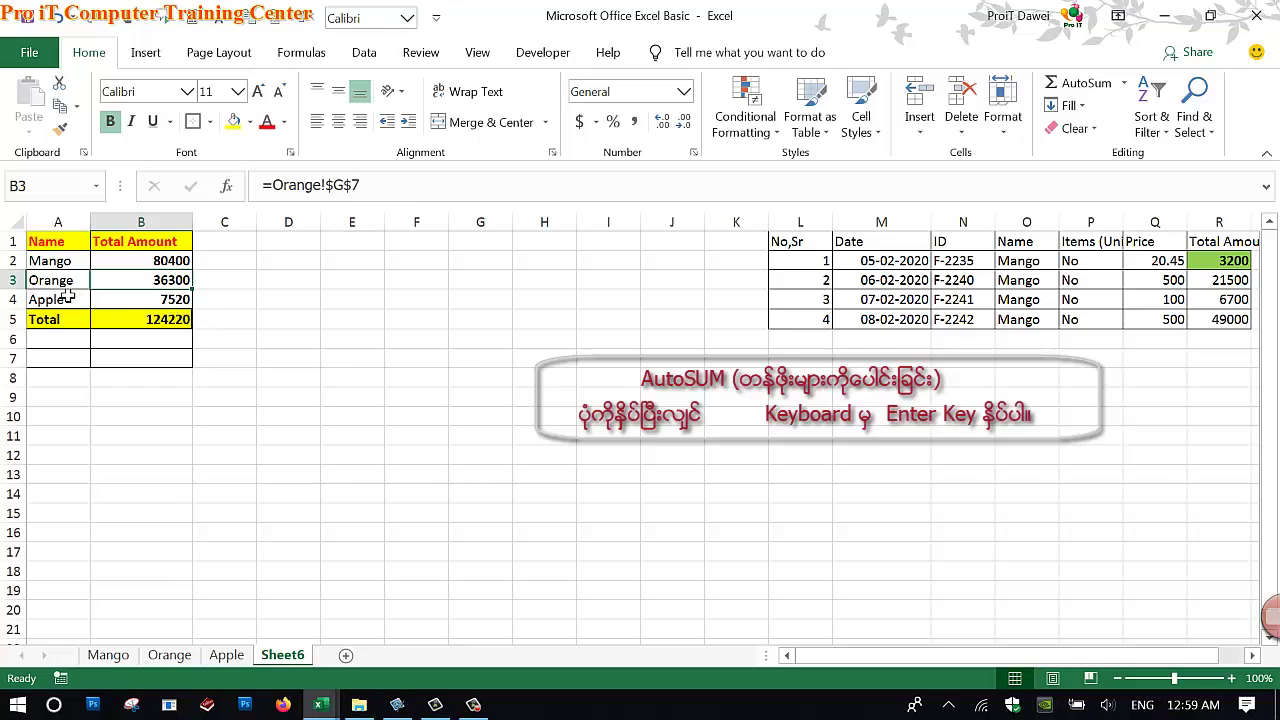
left_click(128, 306)
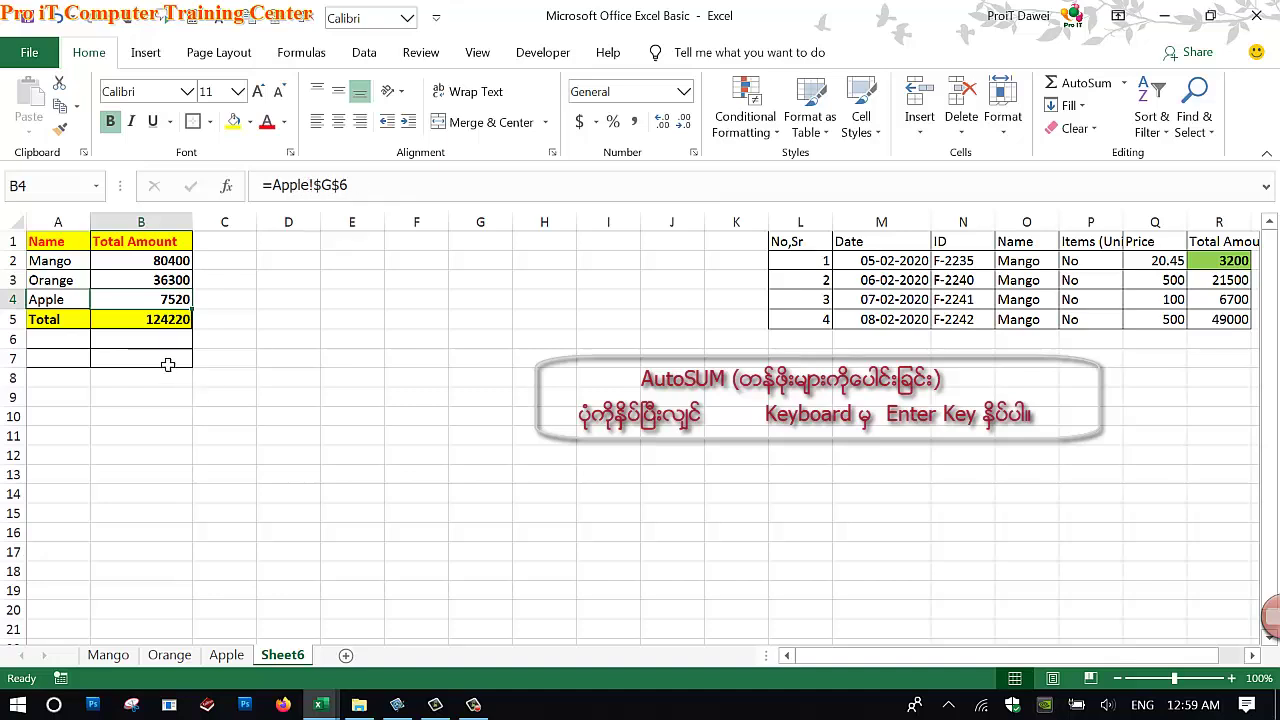
left_click(168, 322)
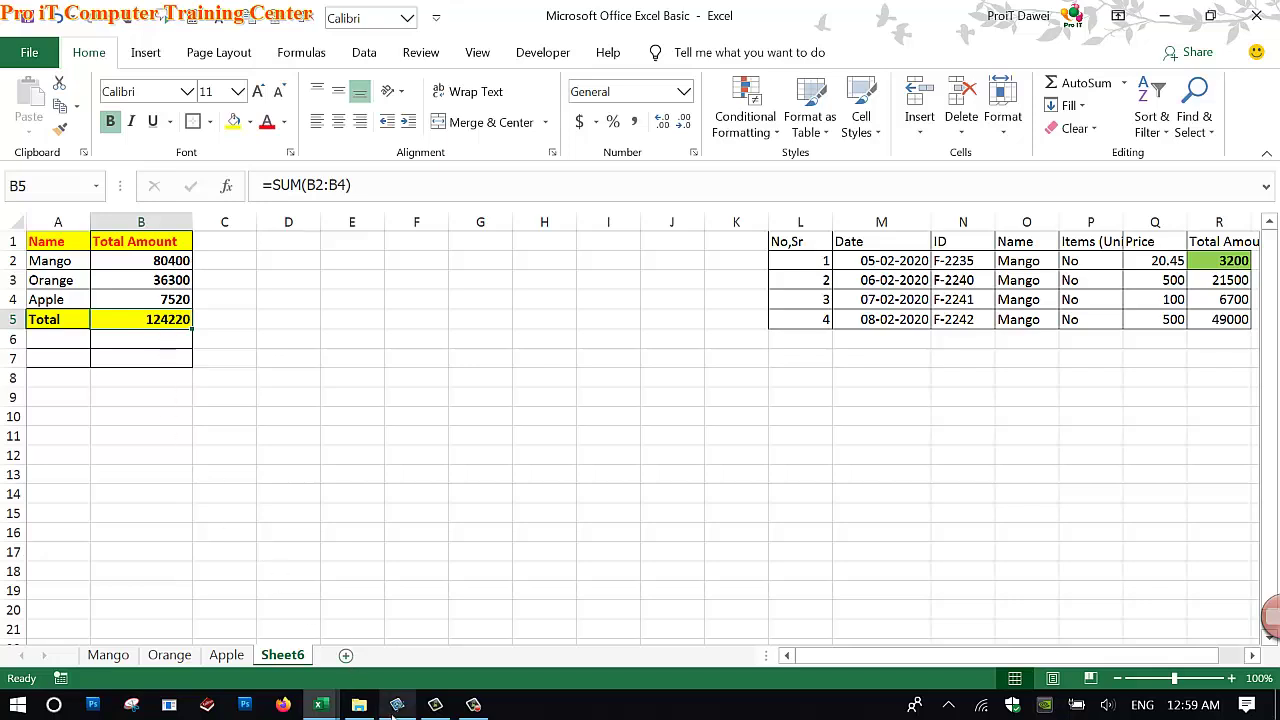
left_click(397, 705)
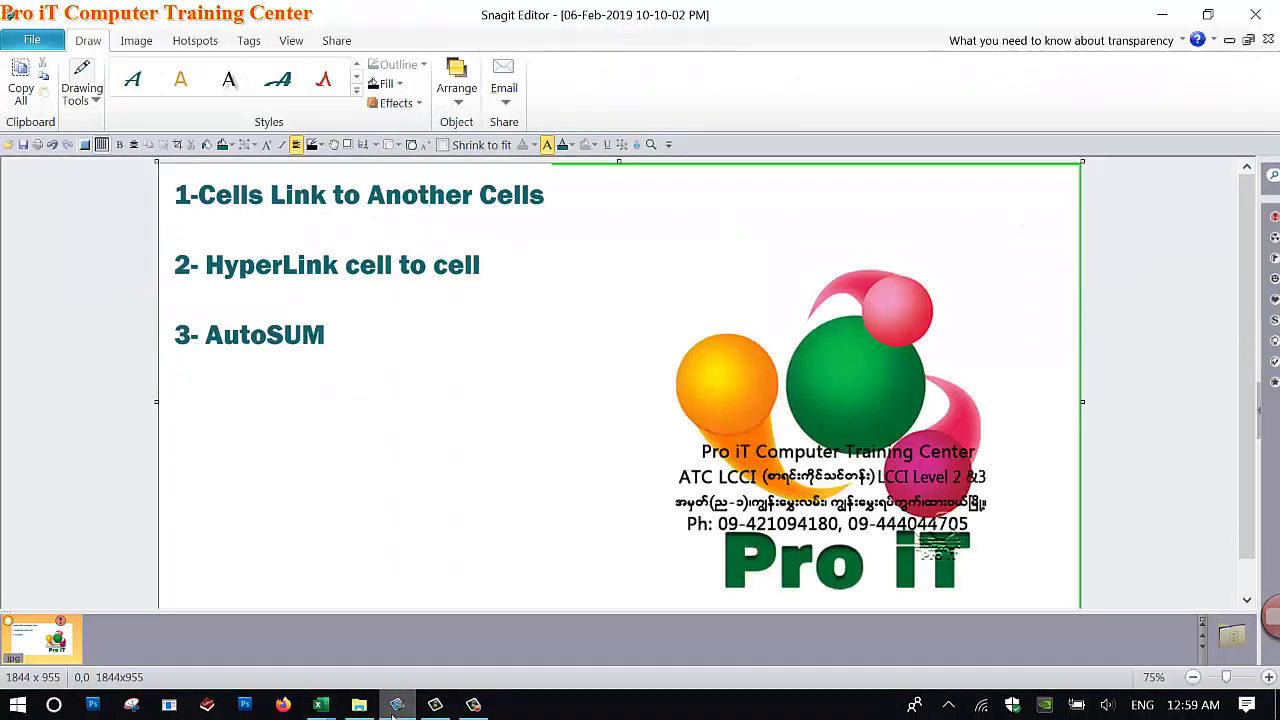
left_click(380, 293)
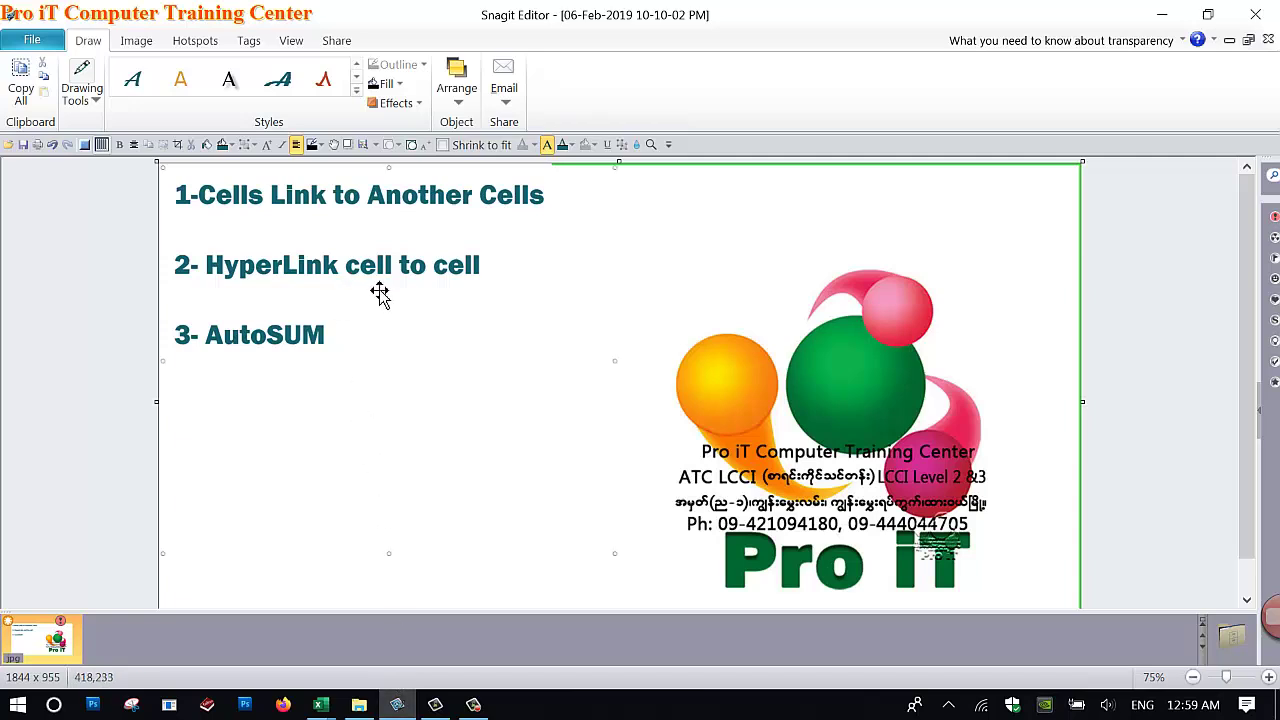
left_click(393, 707)
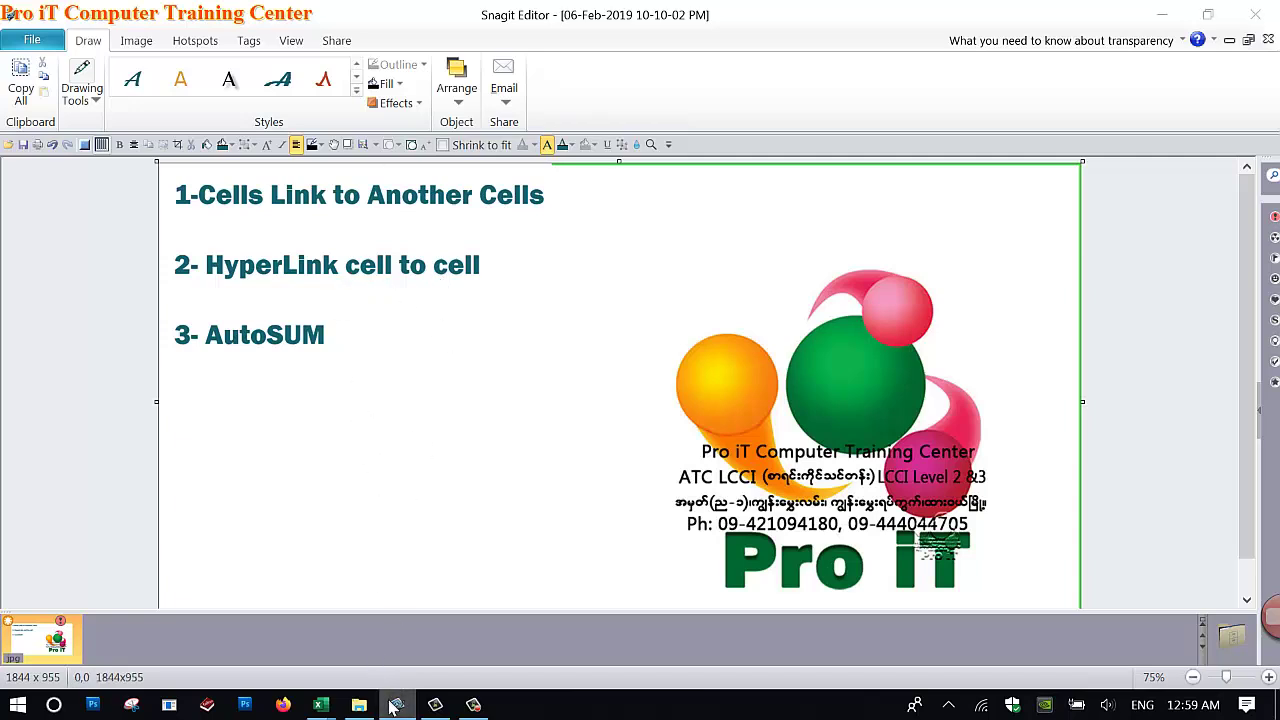
left_click(276, 378)
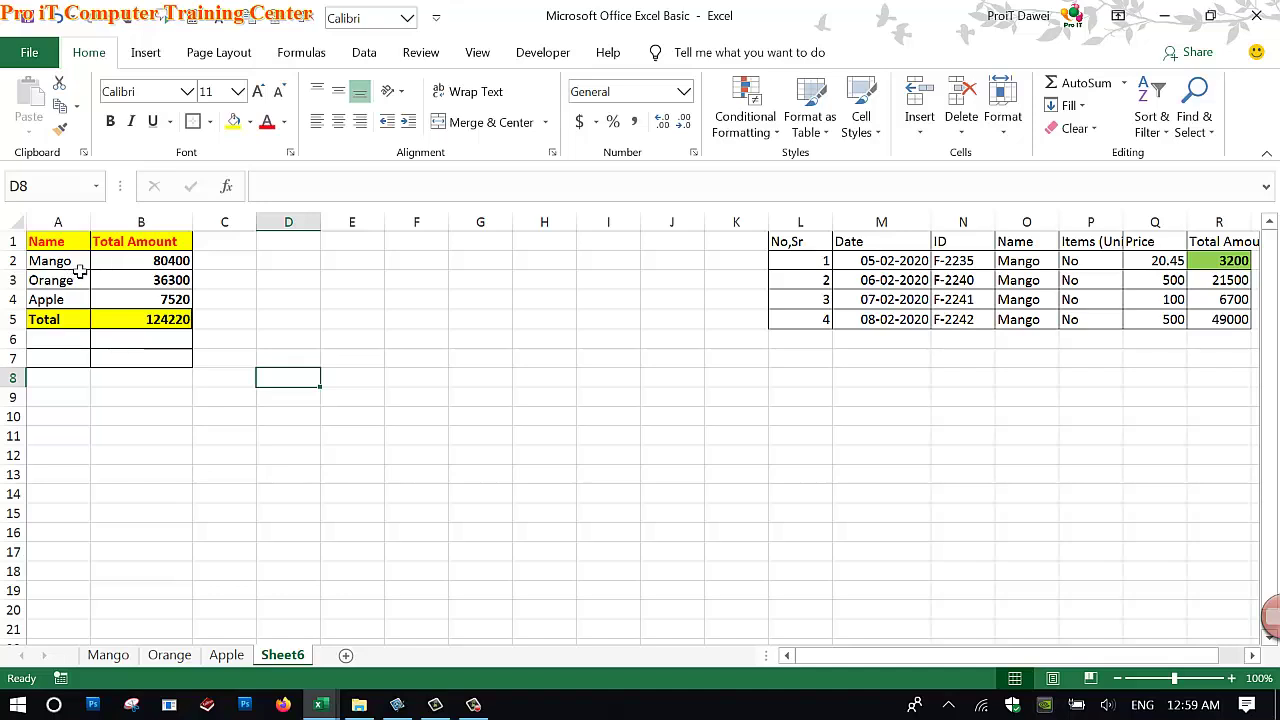
Step: Hyperlink B2's Mango total 80400 to cell G7 on the Mango sheet
left_click(149, 266)
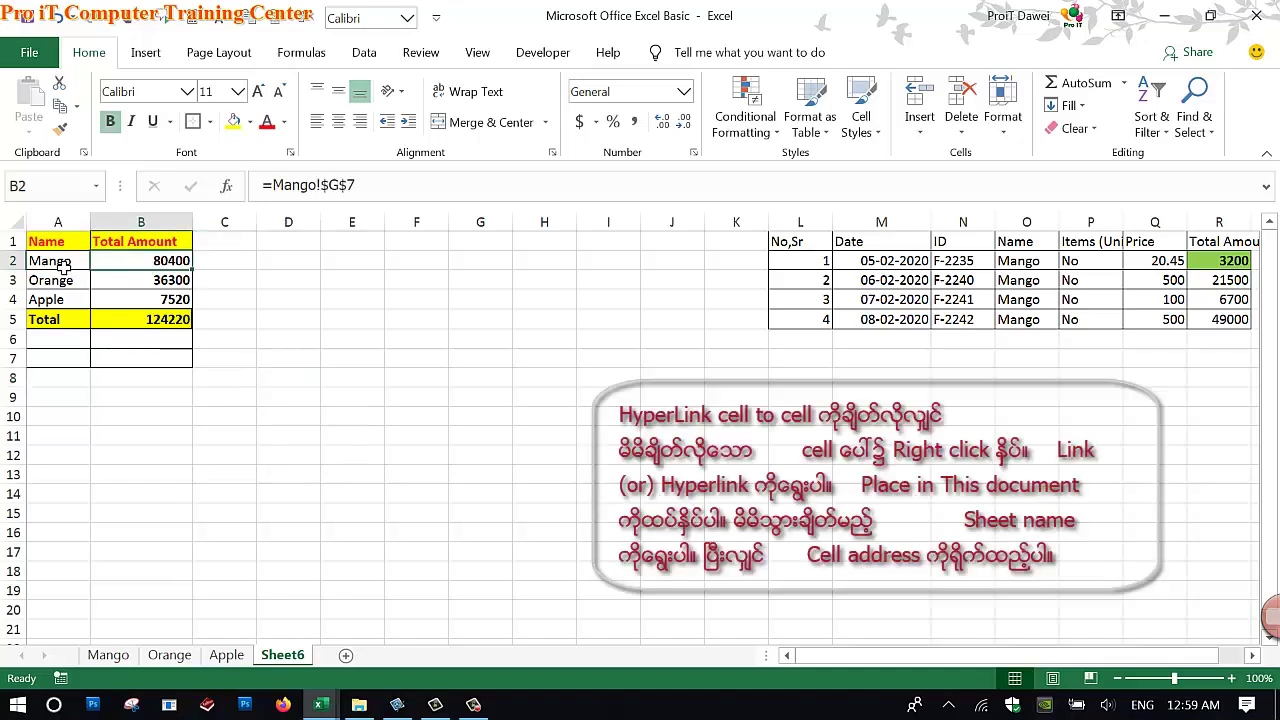
right_click(156, 264)
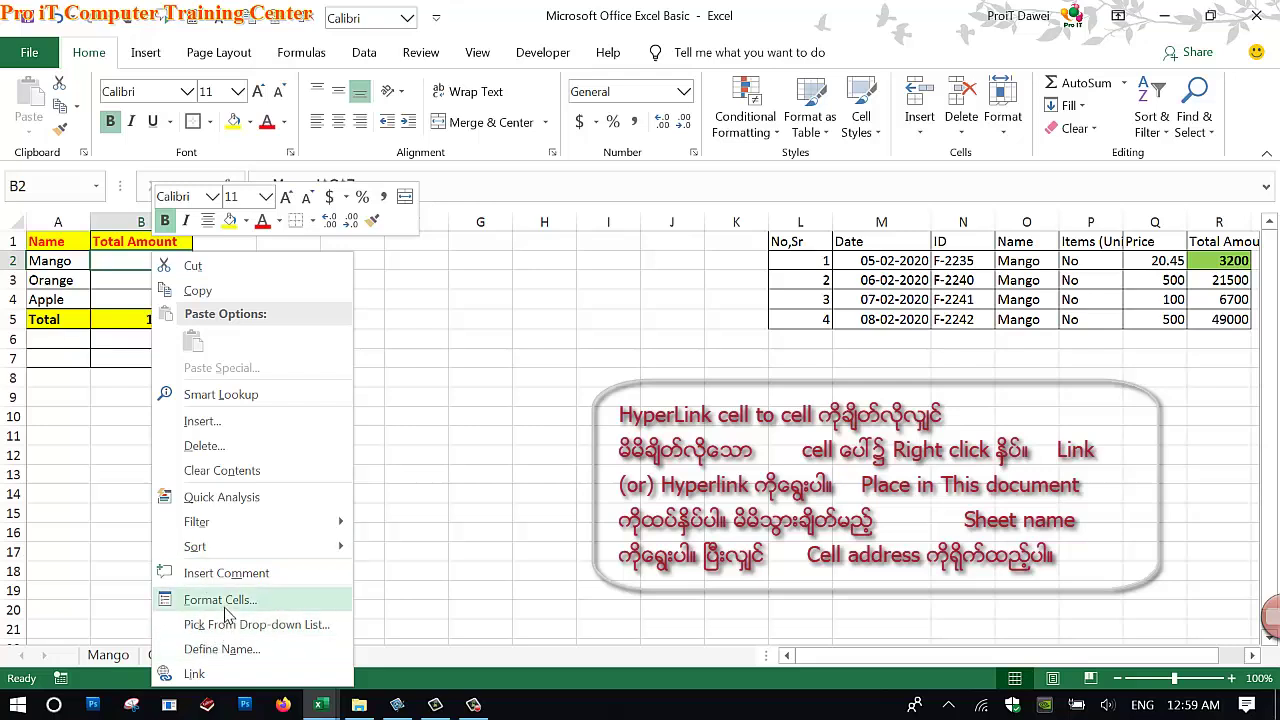
left_click(196, 675)
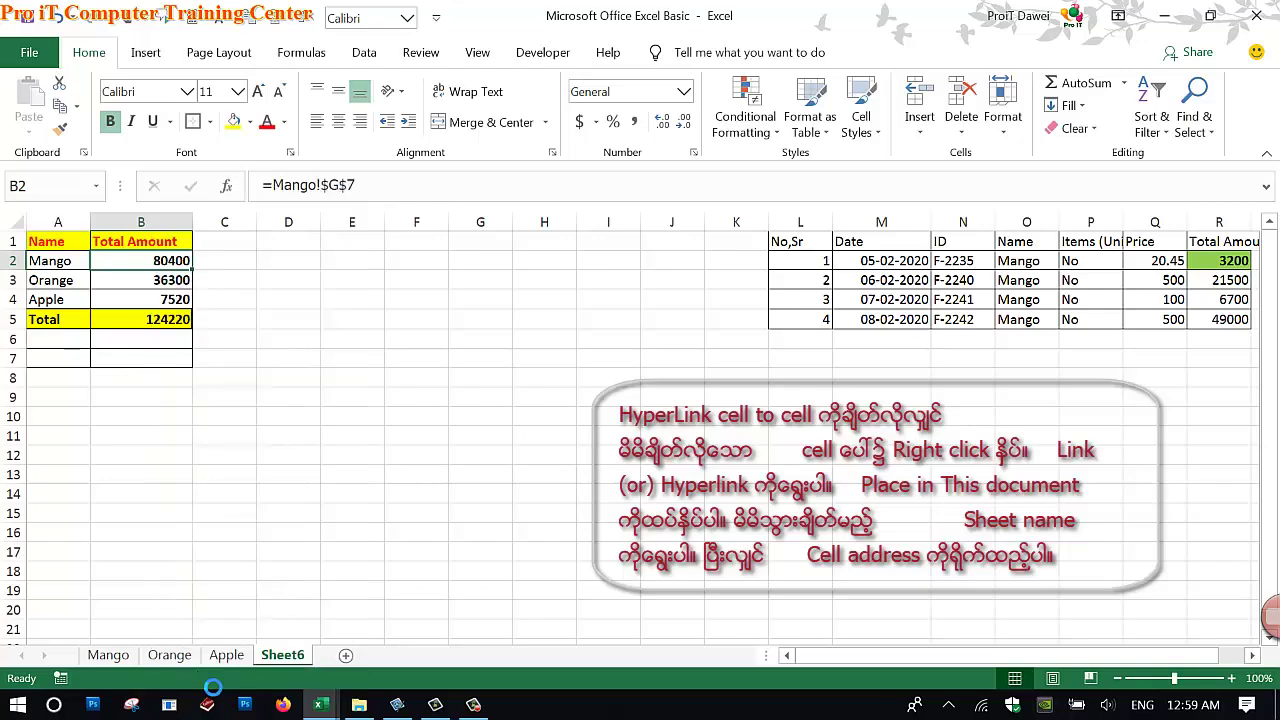
mouse_move(184, 364)
left_mouse_down()
mouse_move(279, 289)
mouse_move(367, 295)
mouse_move(554, 250)
left_mouse_up()
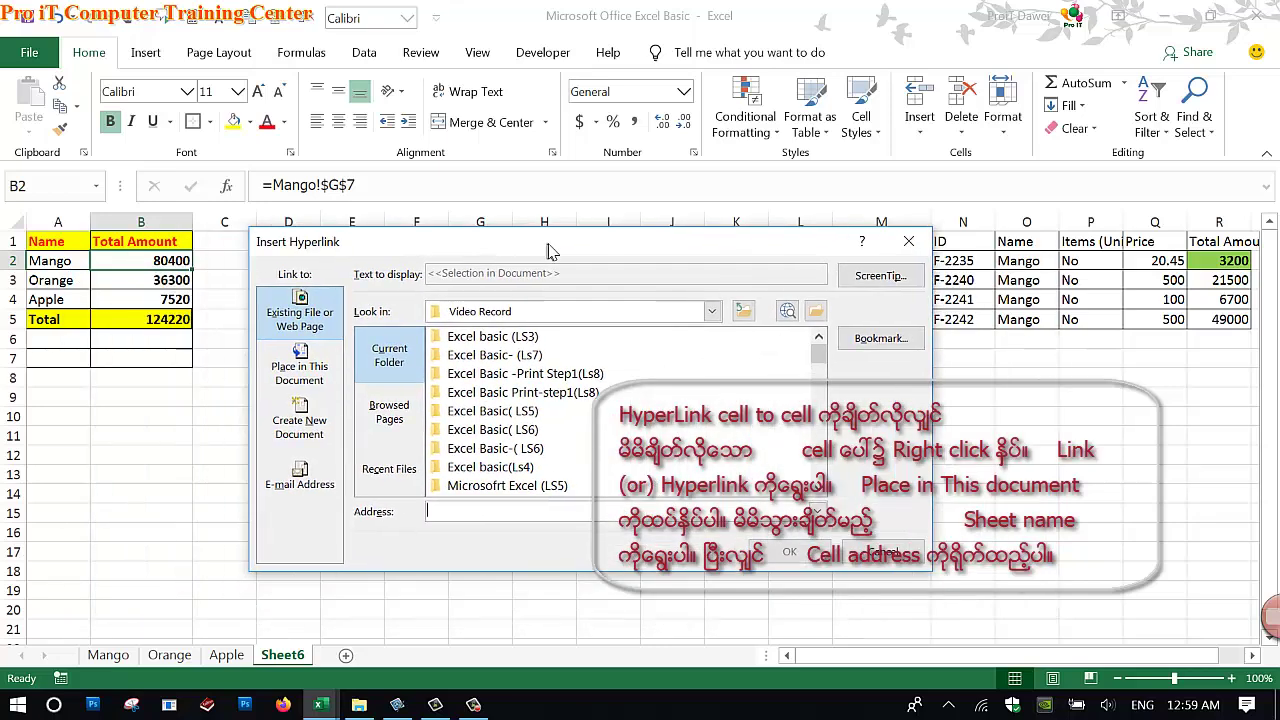
left_click(307, 370)
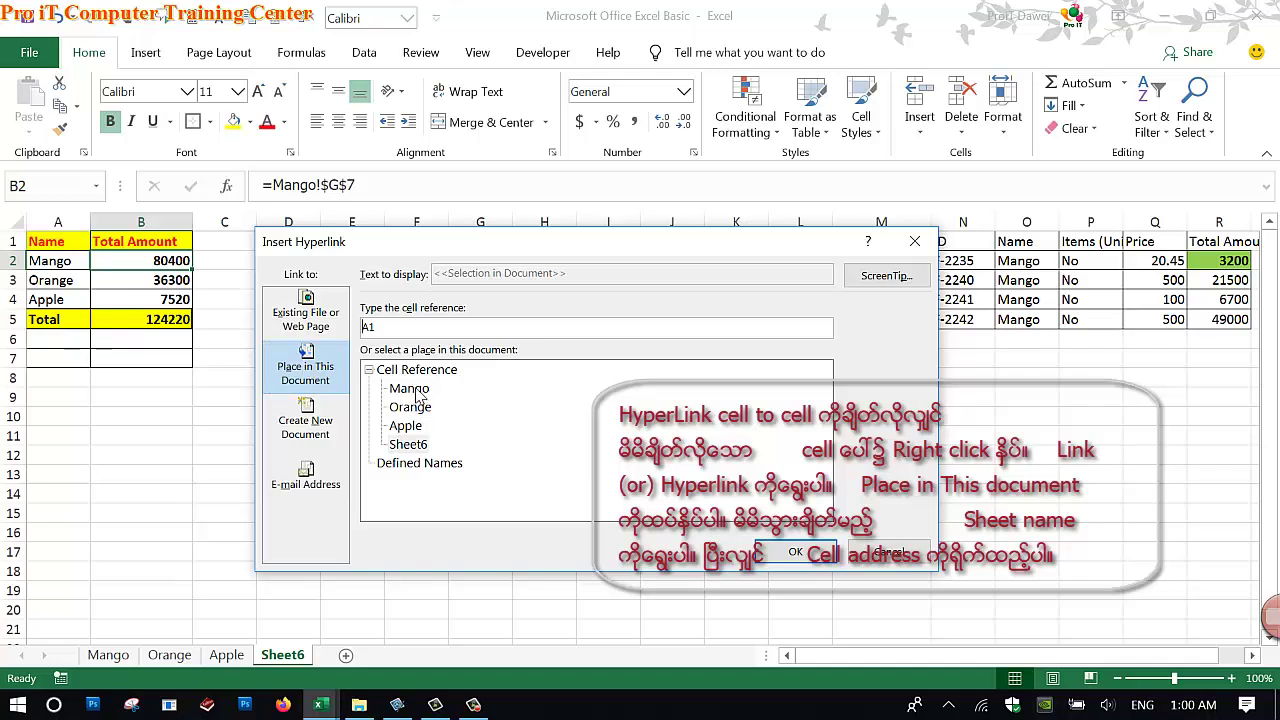
left_click(412, 389)
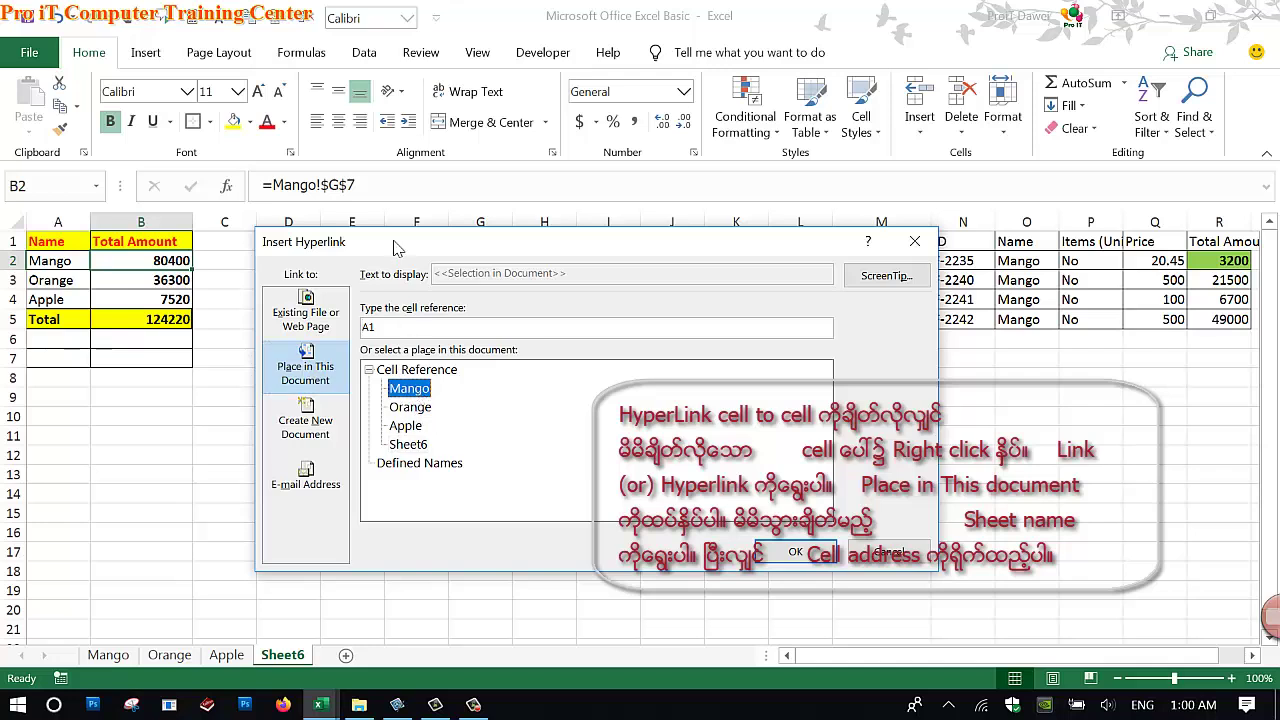
left_click_drag(397, 246, 432, 276)
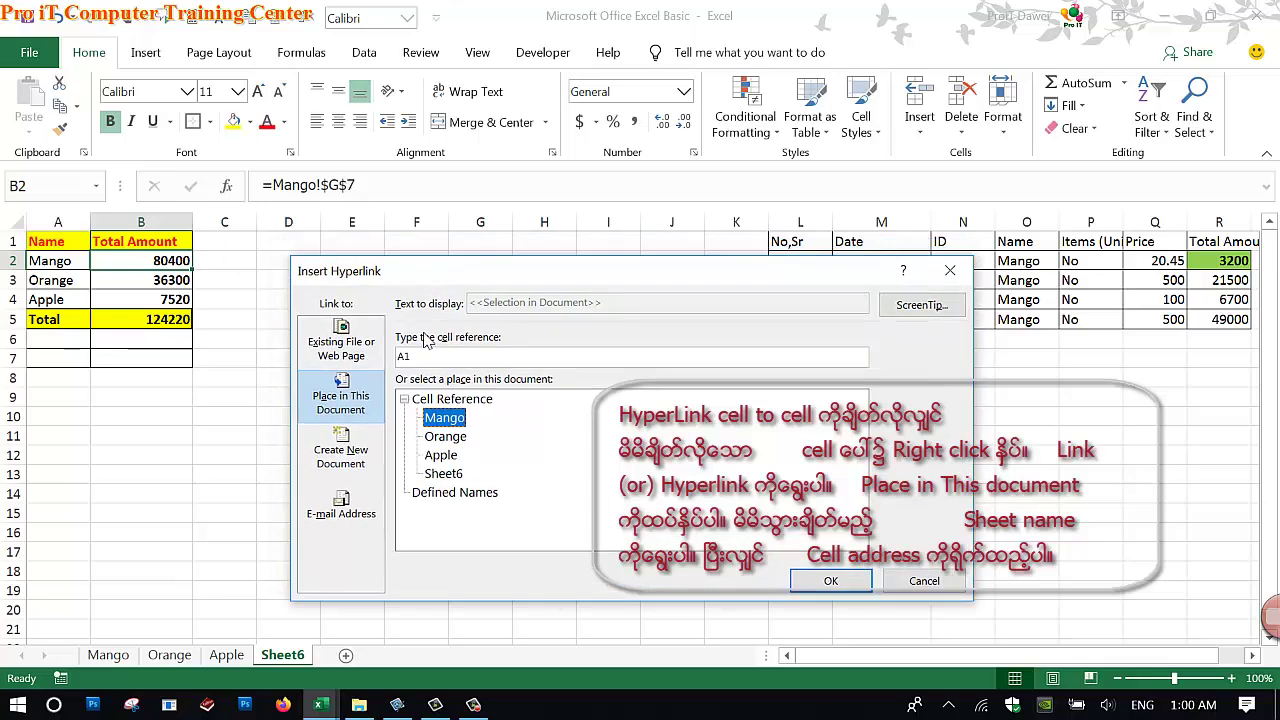
left_click_drag(436, 362, 388, 362)
type("G")
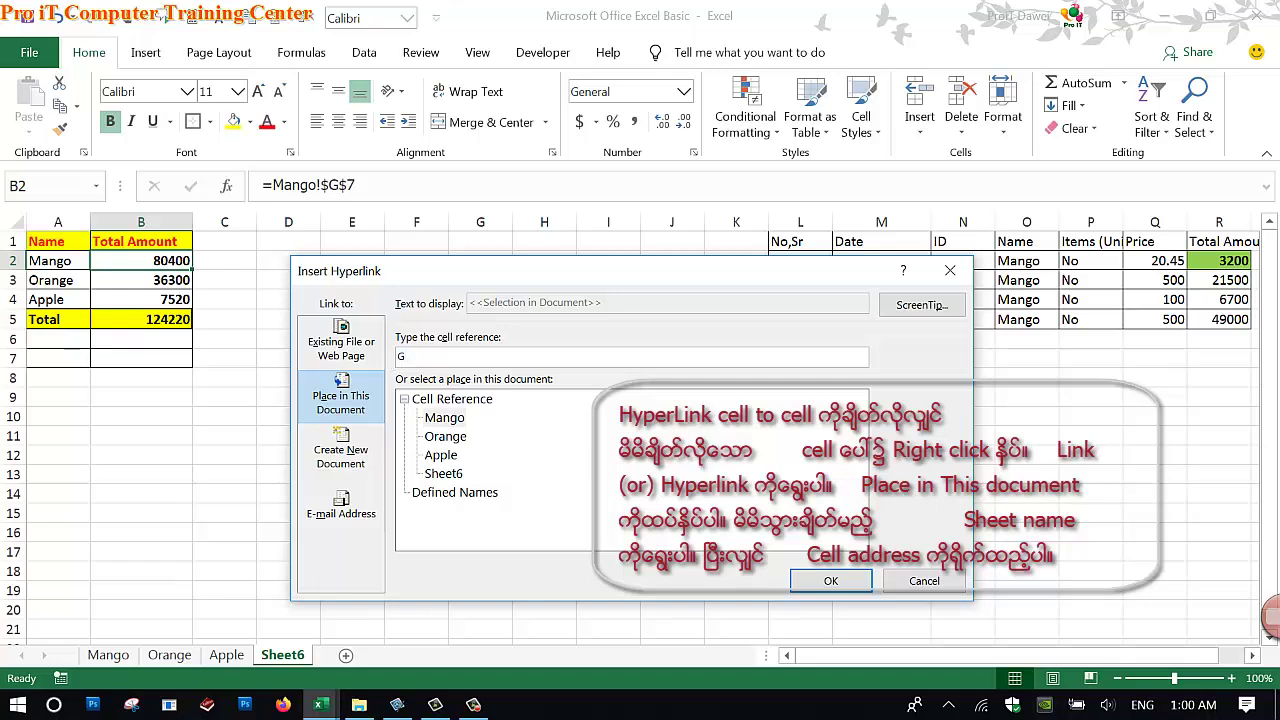
type("7")
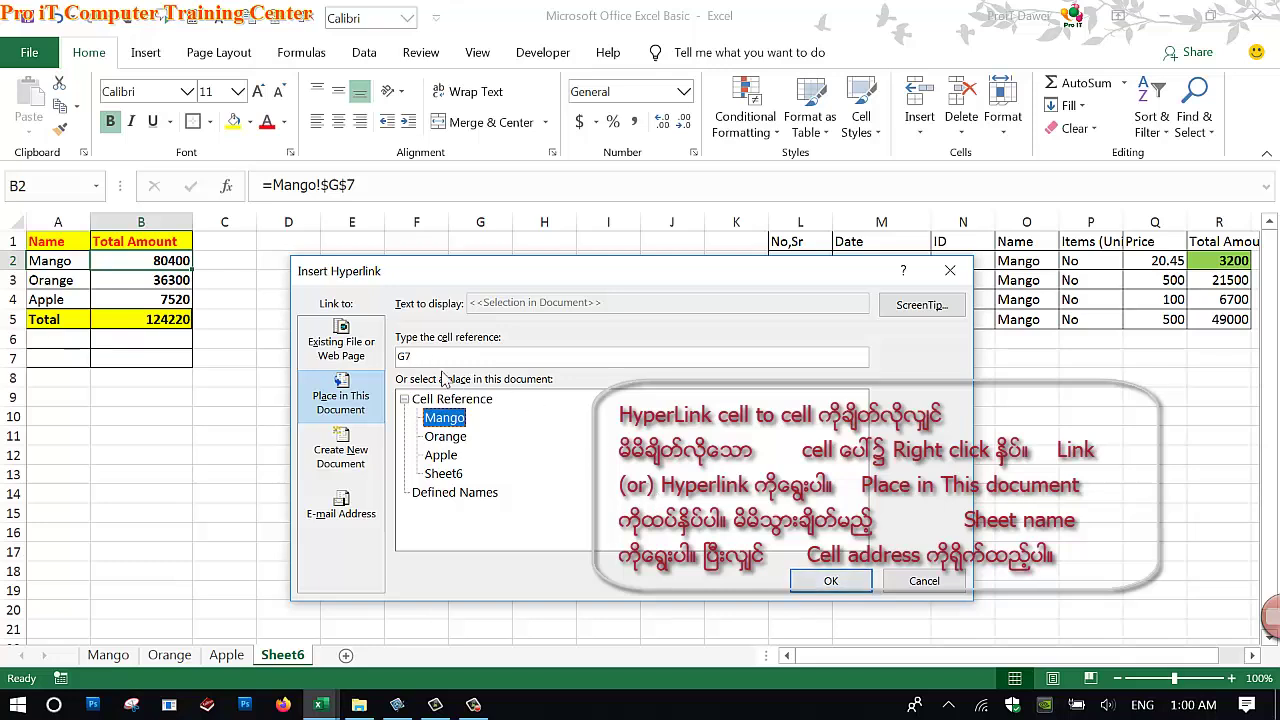
left_click(828, 580)
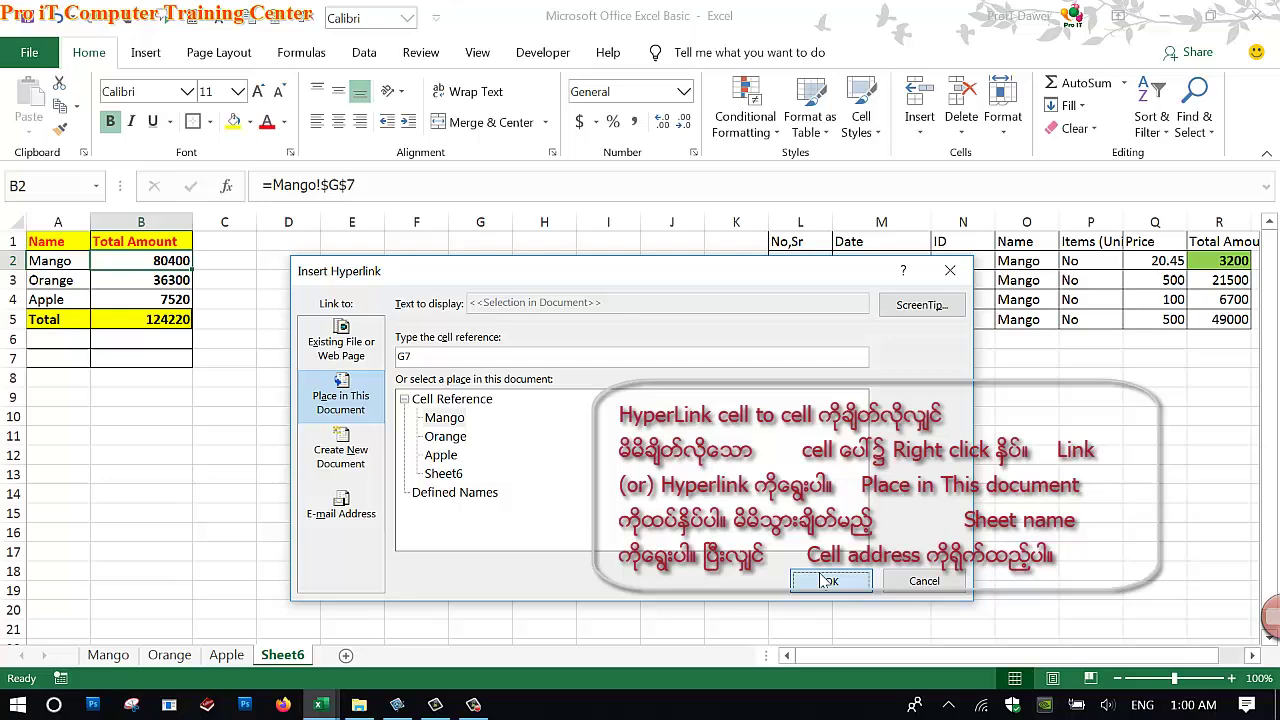
left_click(176, 288)
Step: Hyperlink B3's Orange total 36300 to cell G7 on the Orange sheet
right_click(176, 288)
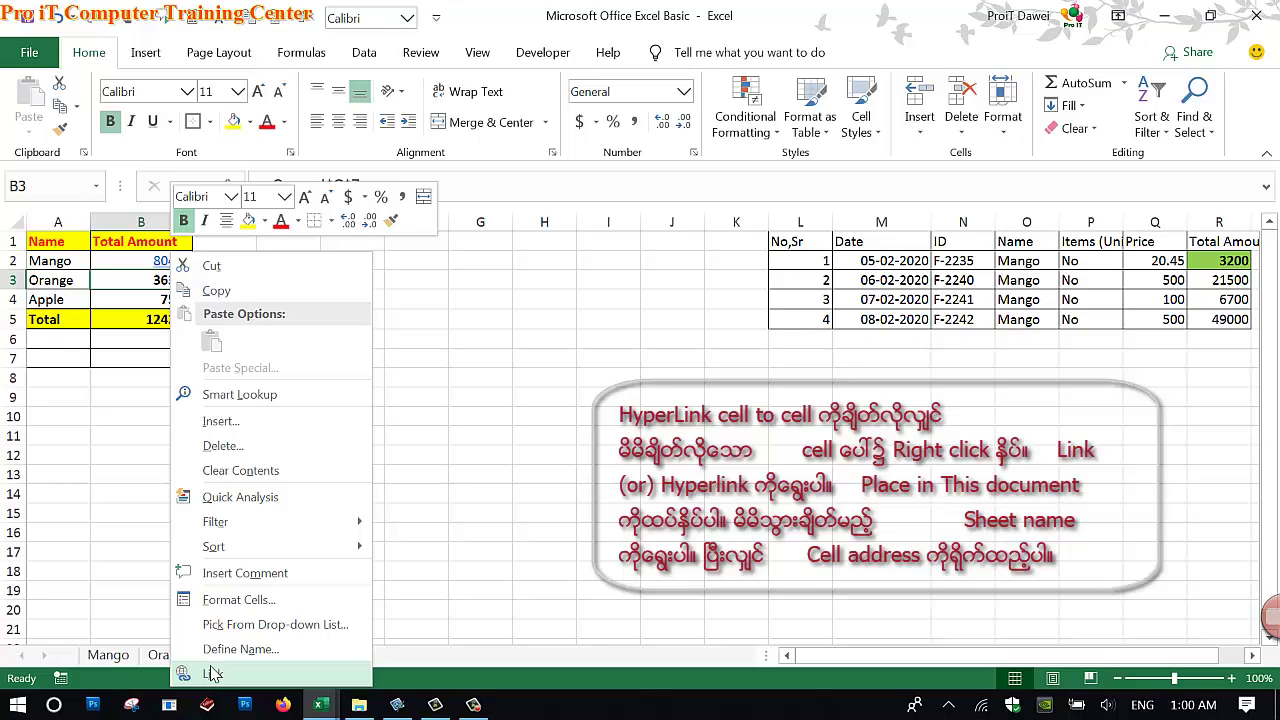
left_click(212, 673)
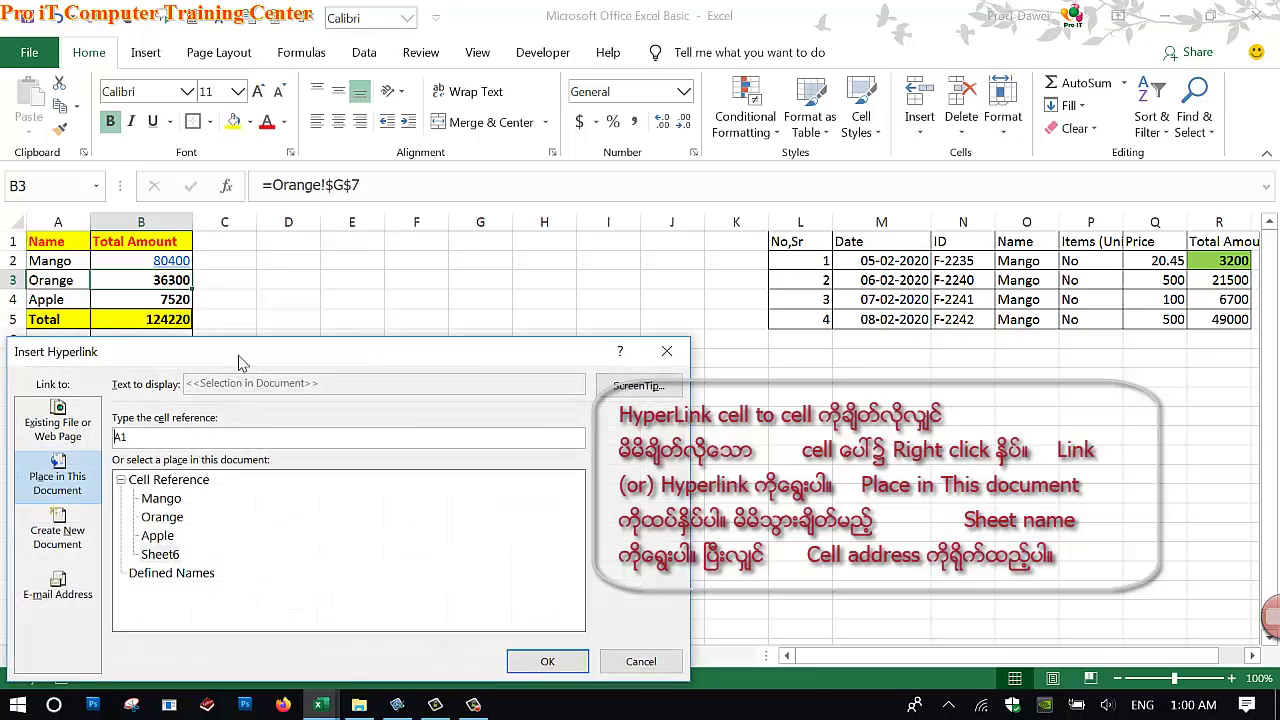
left_click_drag(240, 362, 586, 318)
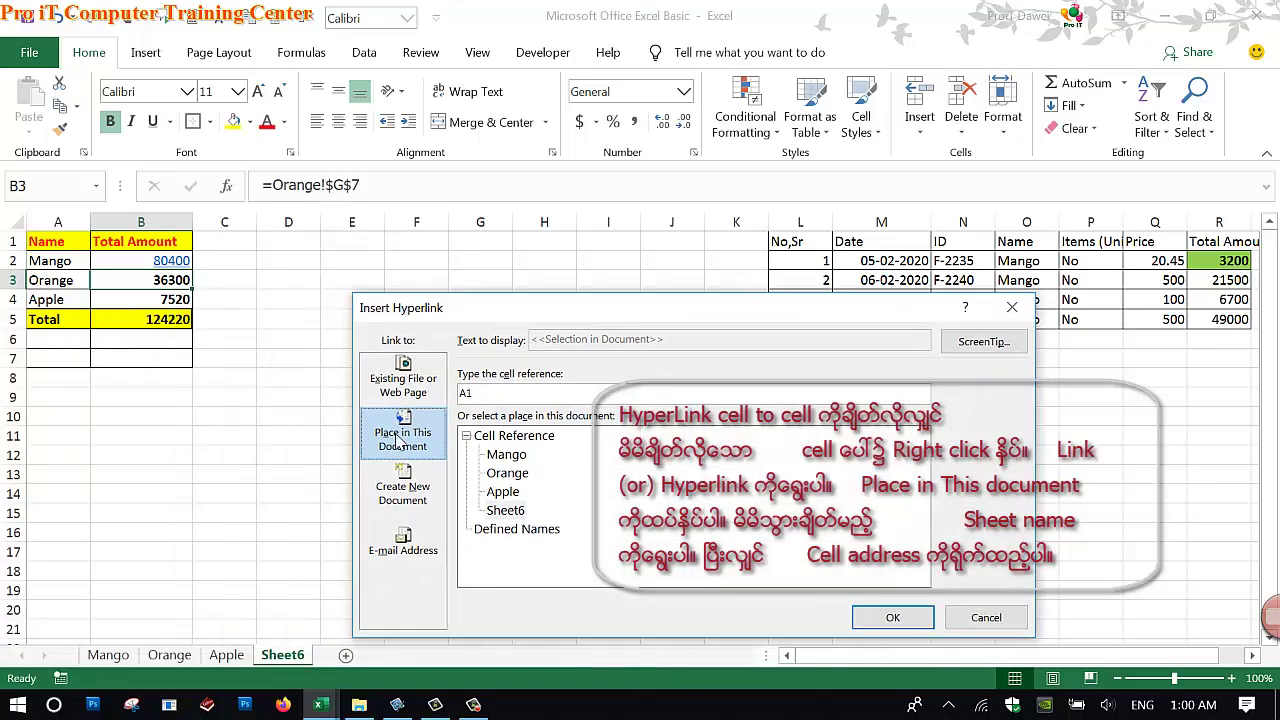
left_click(402, 380)
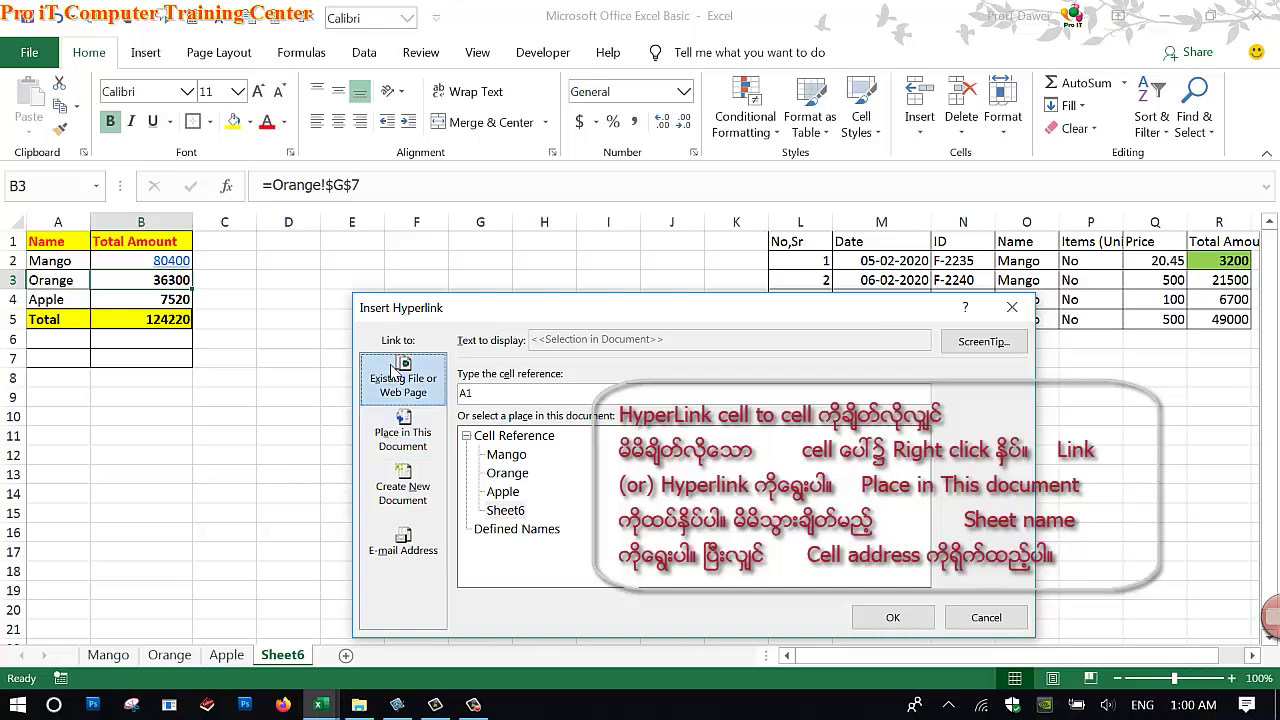
left_click(398, 438)
left_click(402, 492)
left_click(402, 545)
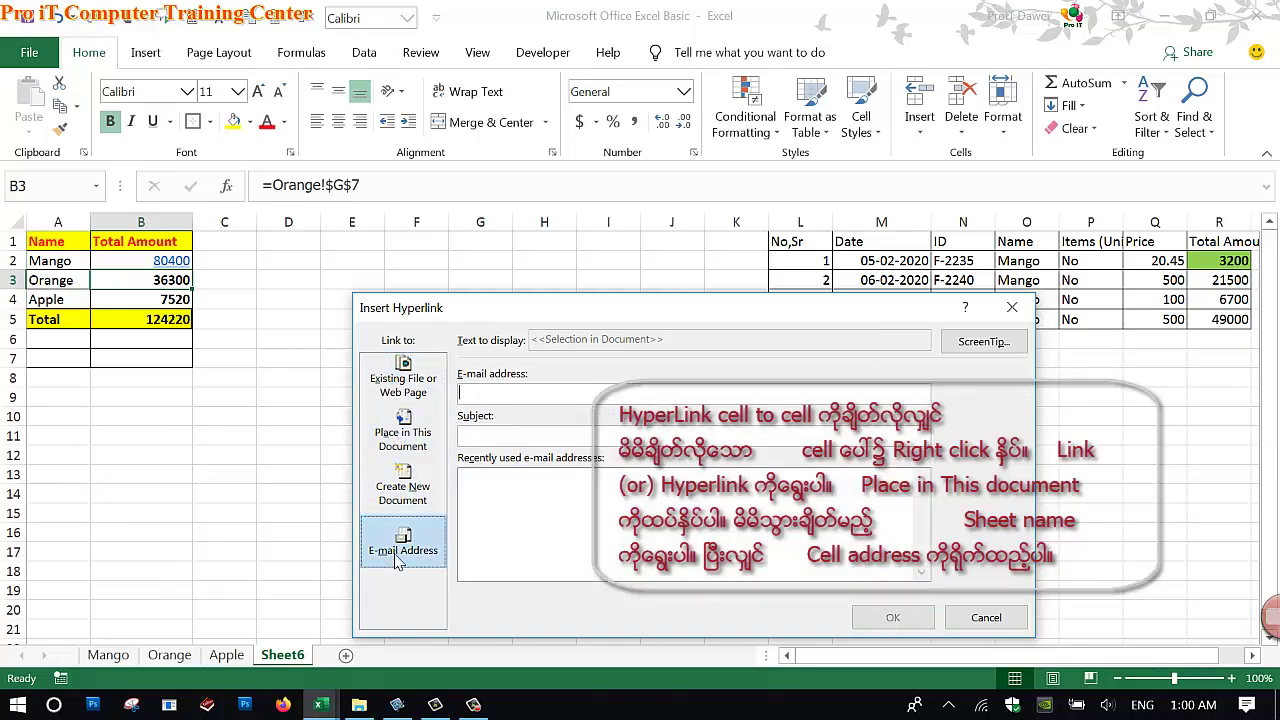
left_click(395, 440)
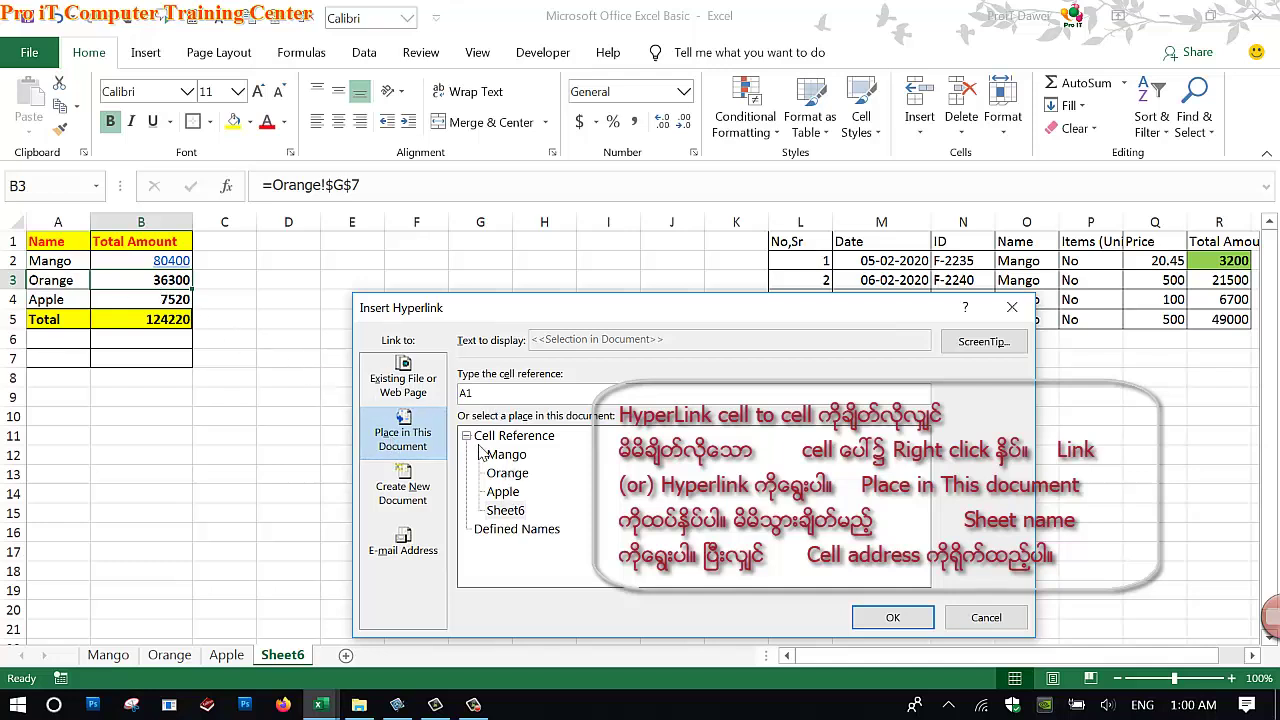
left_click(498, 476)
left_click_drag(483, 394, 461, 394)
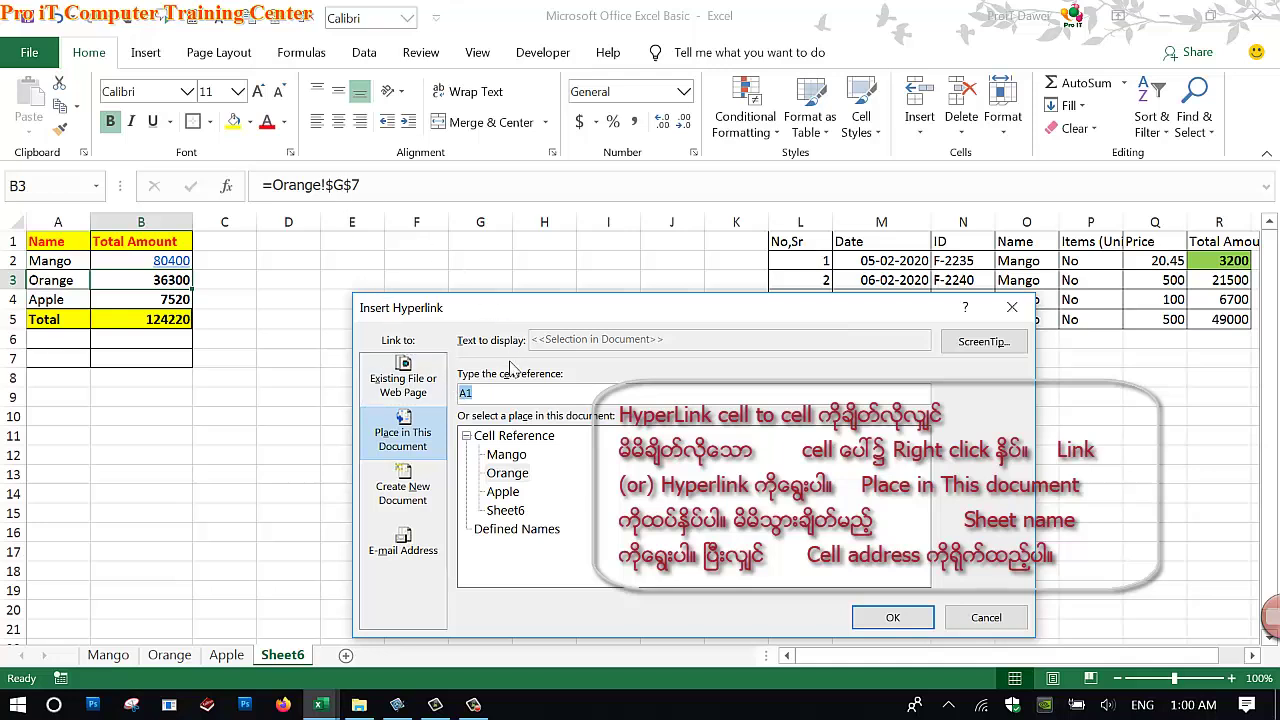
type("G")
type("7")
left_click(878, 617)
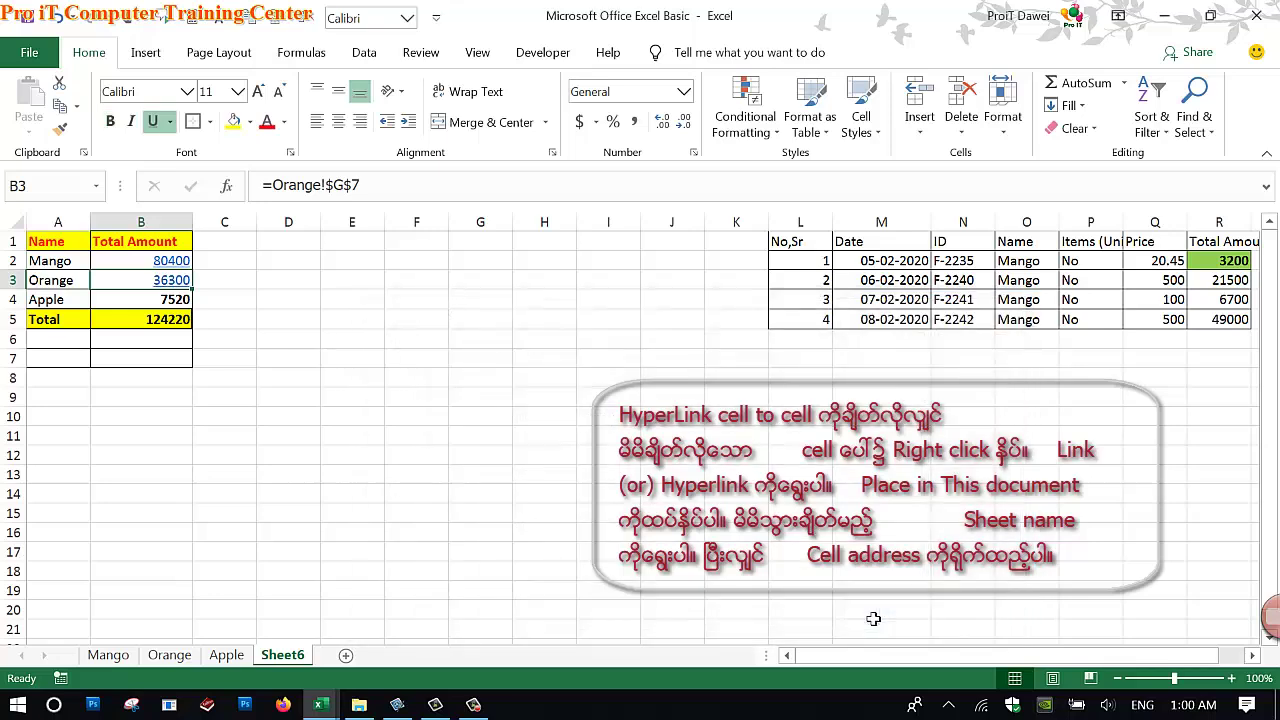
Step: Begin adding a hyperlink to the Apple total 7520 in B4
left_click(150, 301)
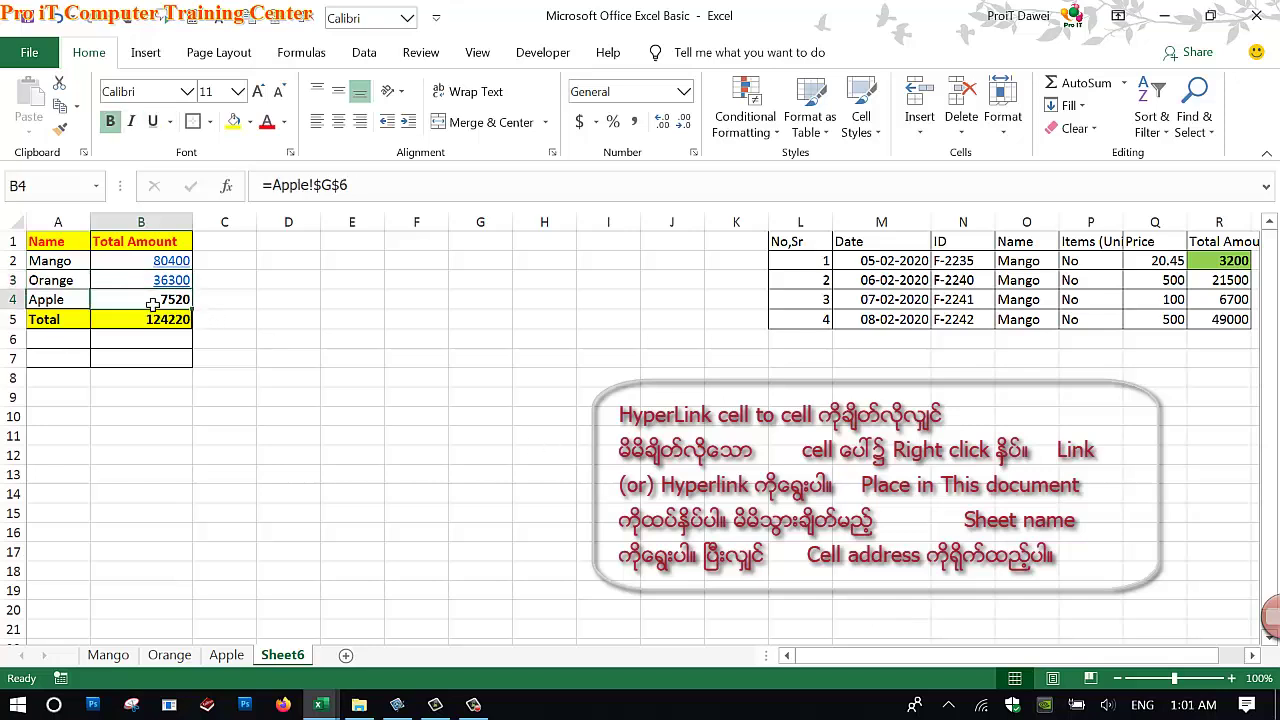
right_click(152, 304)
left_click(189, 673)
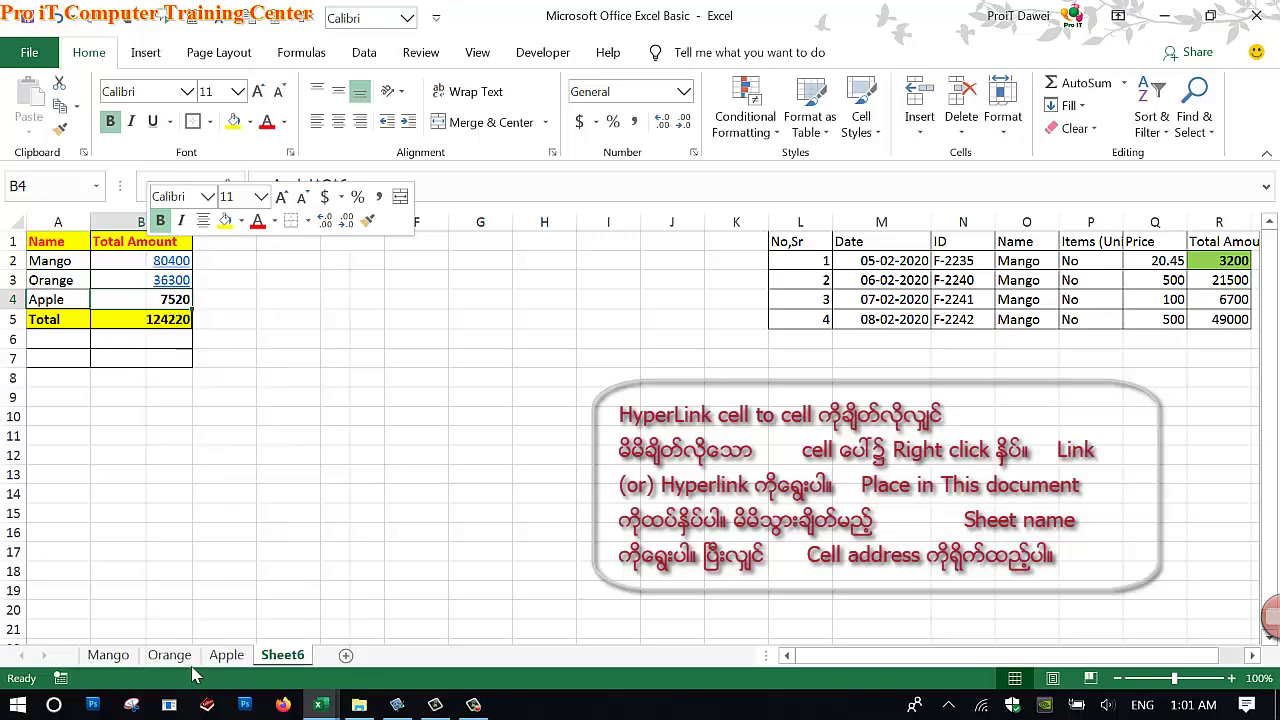
left_click_drag(388, 352, 591, 327)
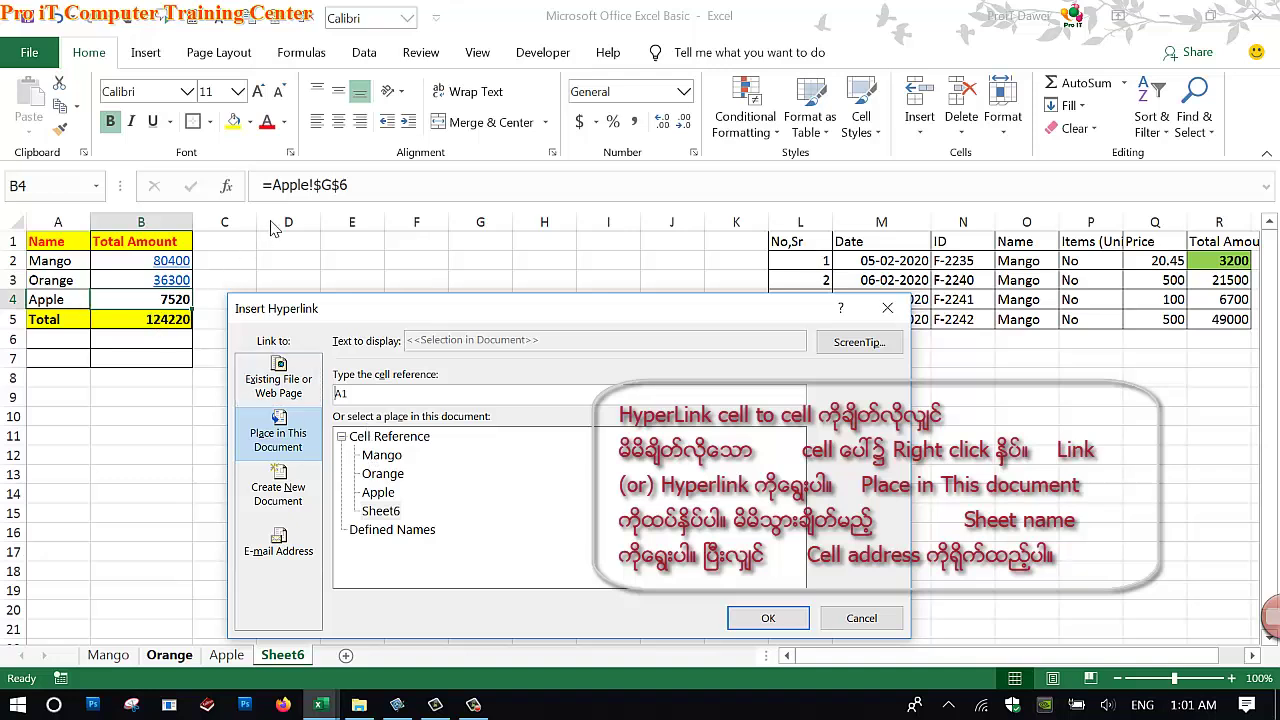
Step: Point the B4 Apple total hyperlink to cell G6 on the Apple sheet
left_click(380, 494)
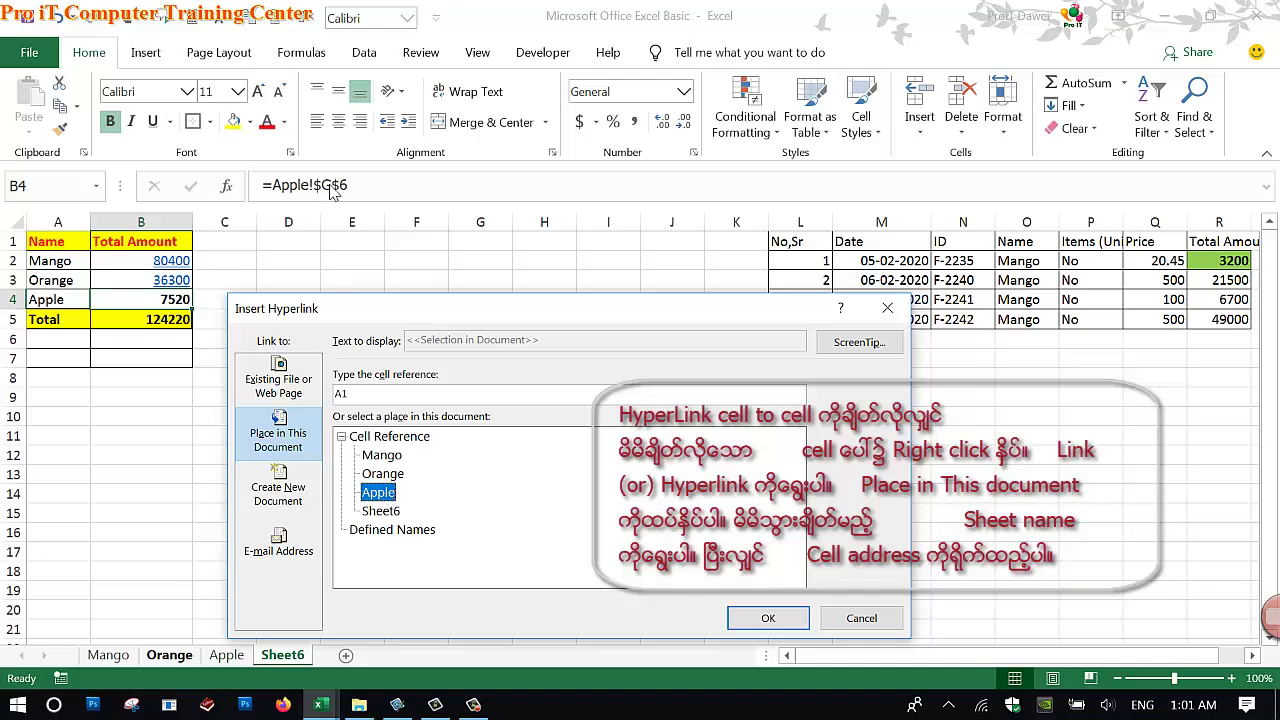
left_click_drag(362, 396, 337, 393)
type("G6")
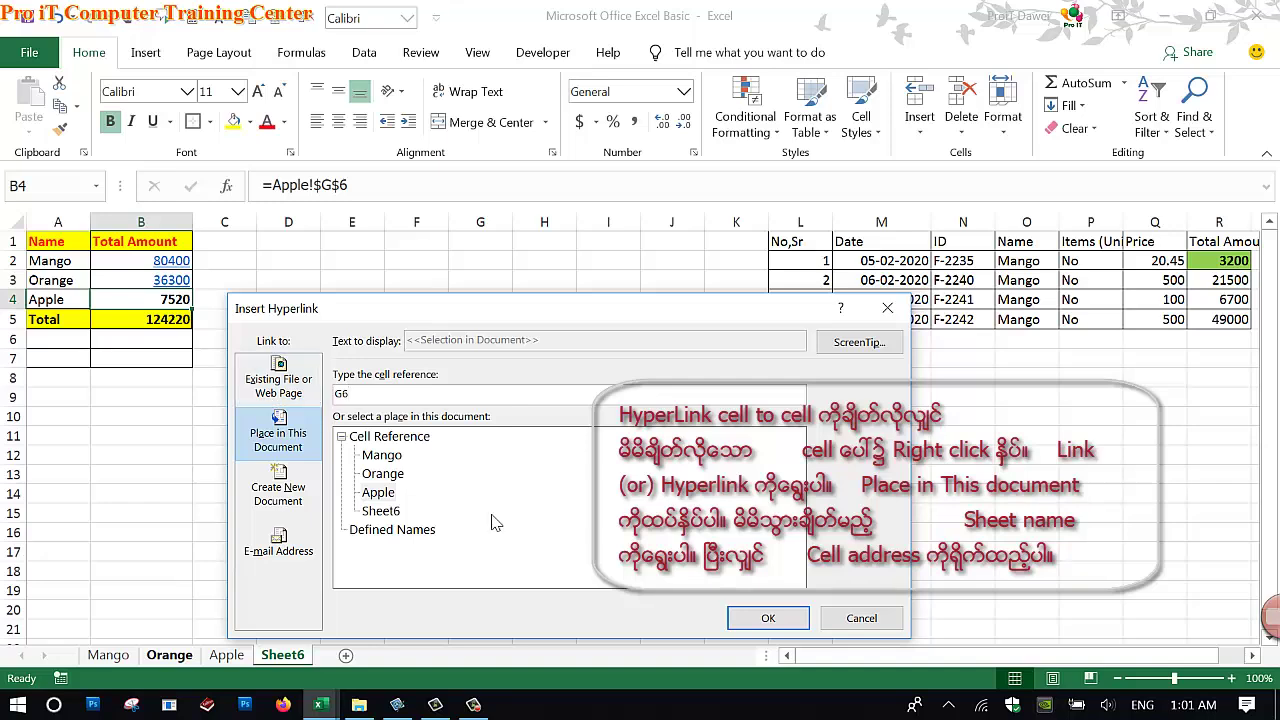
left_click(766, 617)
left_click(425, 438)
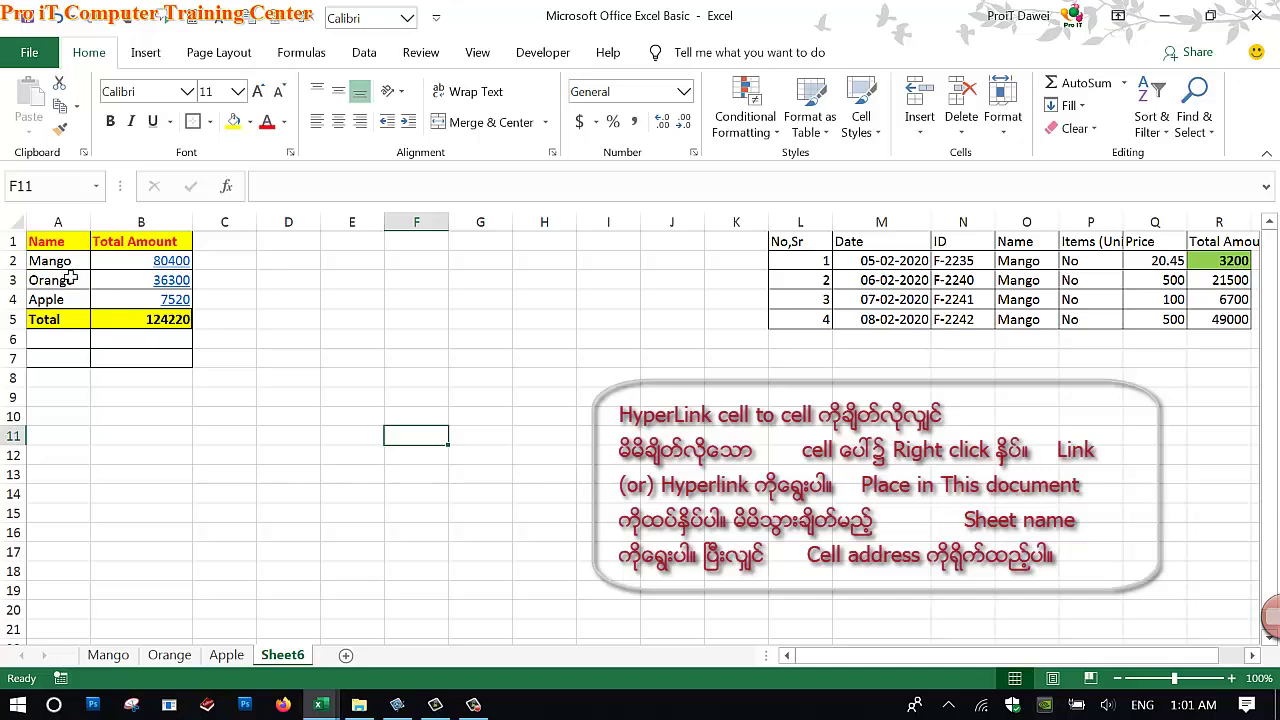
Step: Test the Mango (B2) and Orange (B3) summary links, returning to Sheet6 each time
left_click(178, 268)
left_click(176, 267)
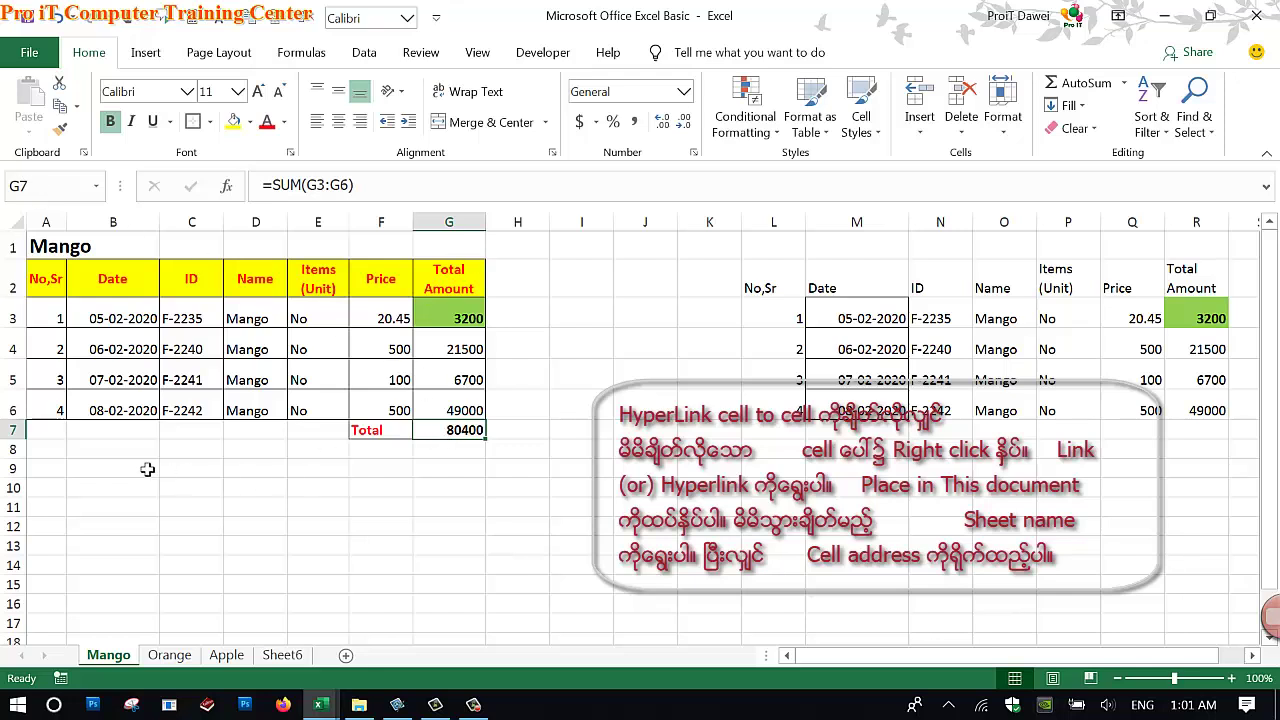
left_click(282, 656)
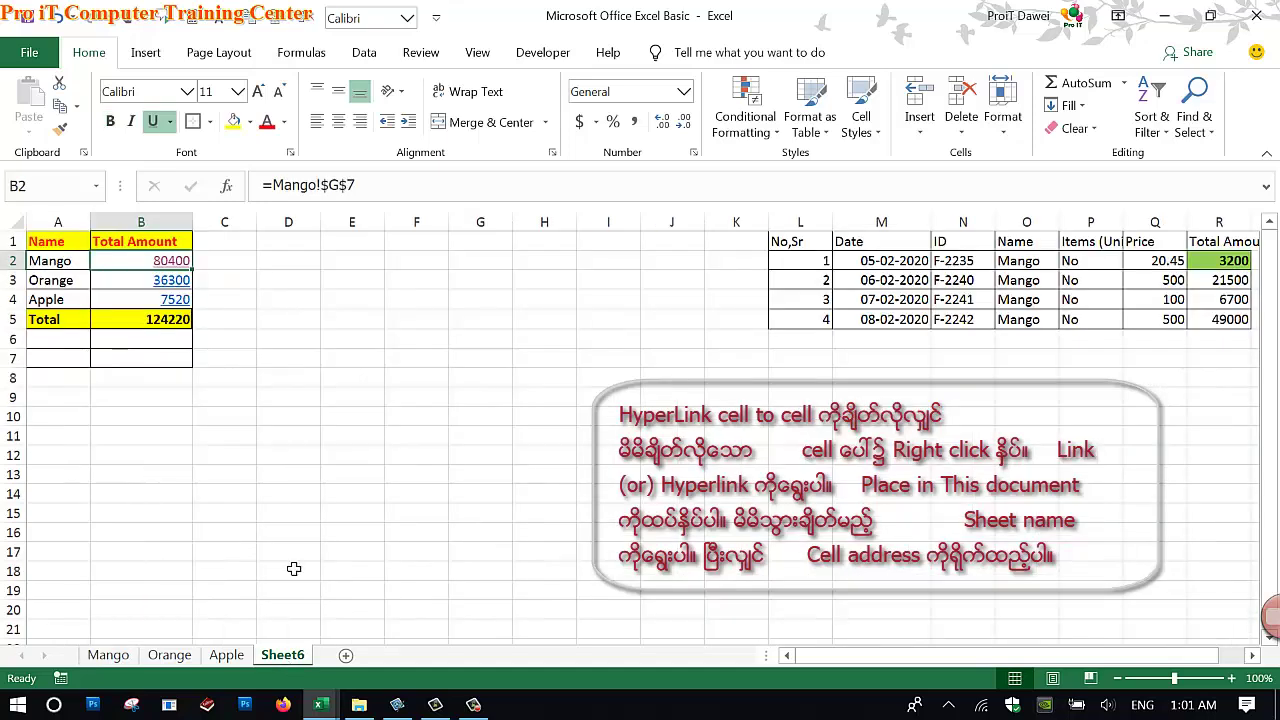
left_click(184, 287)
left_click(184, 287)
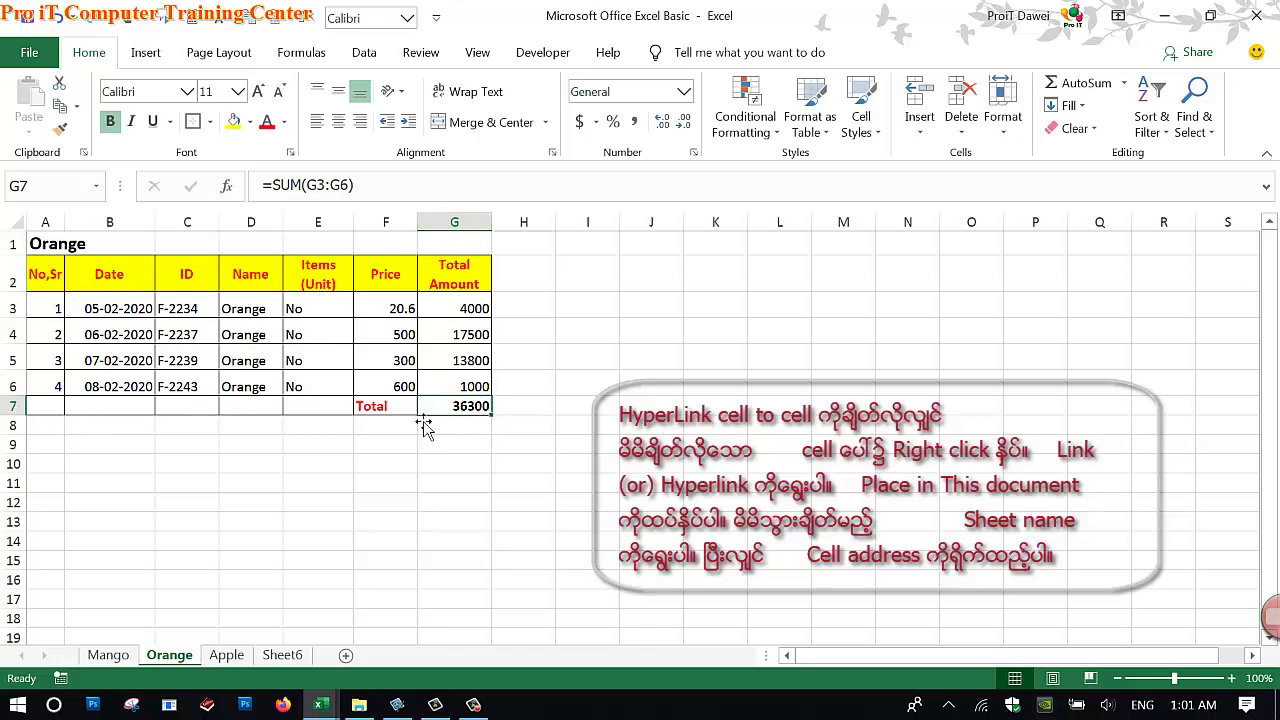
left_click(228, 658)
left_click(268, 494)
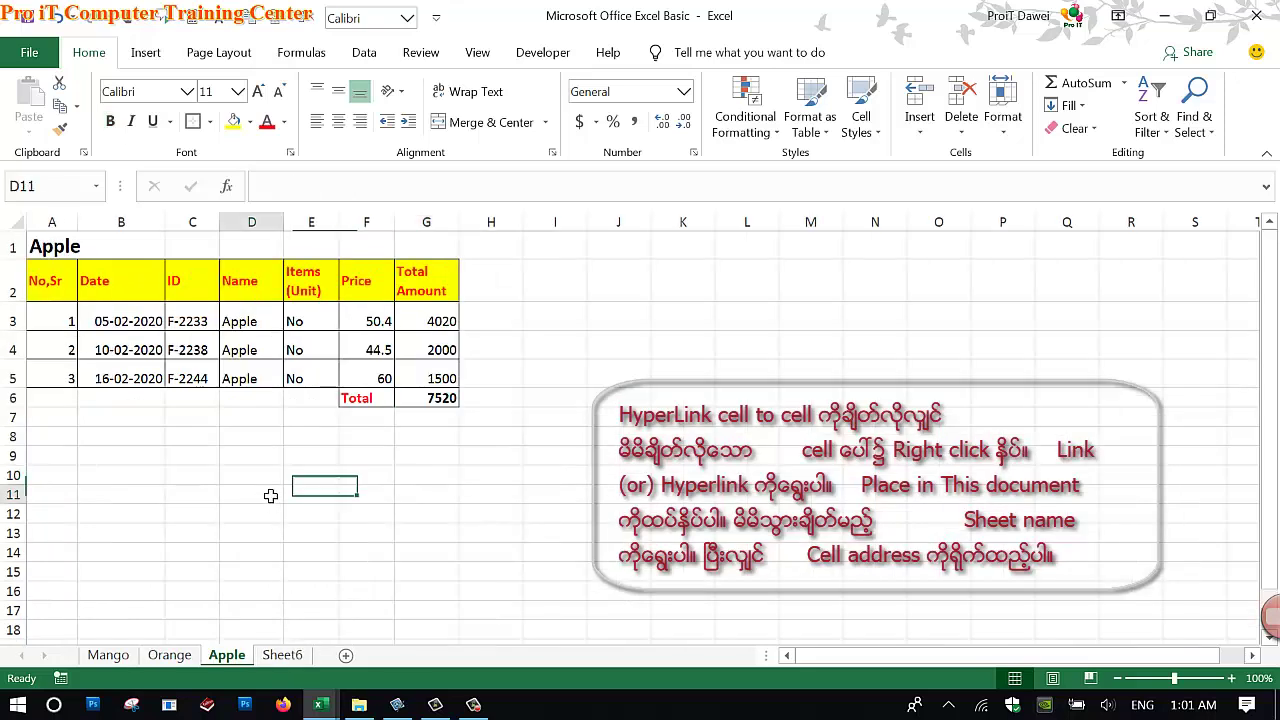
left_click(282, 655)
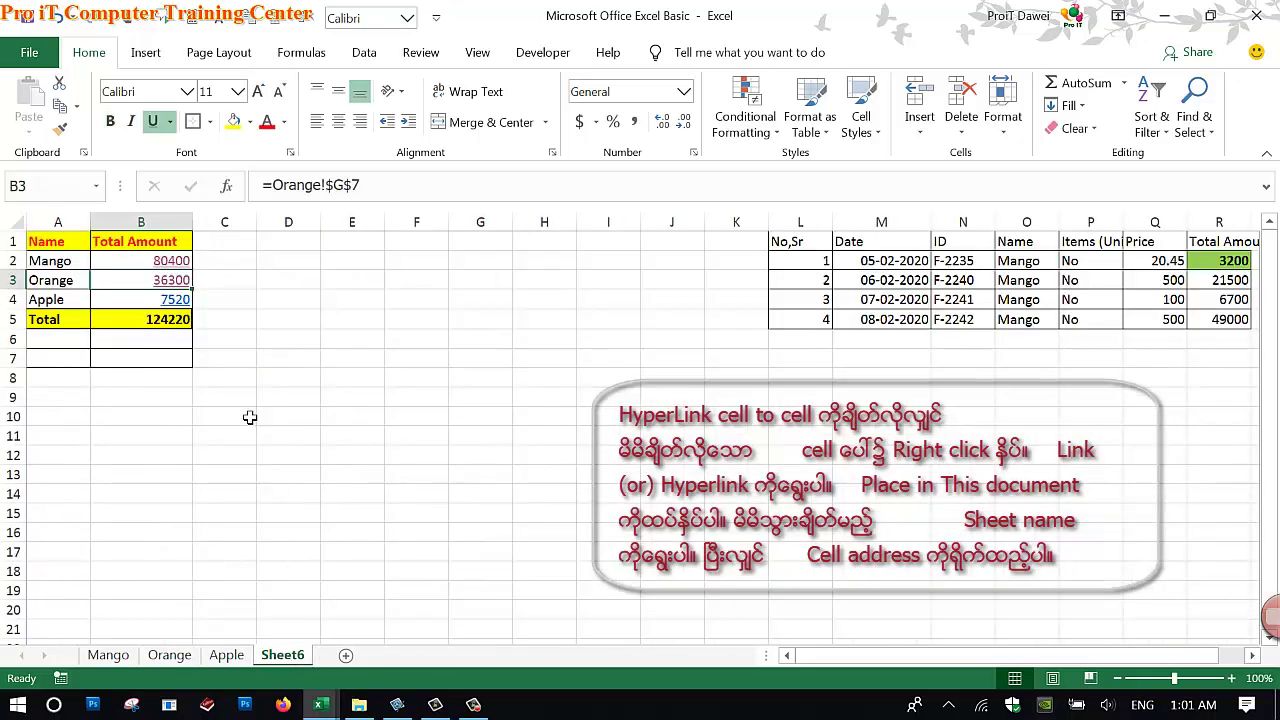
Step: Test the Apple link in B4 reaches the 7520 total, then return to Sheet6
left_click(176, 300)
left_click(176, 300)
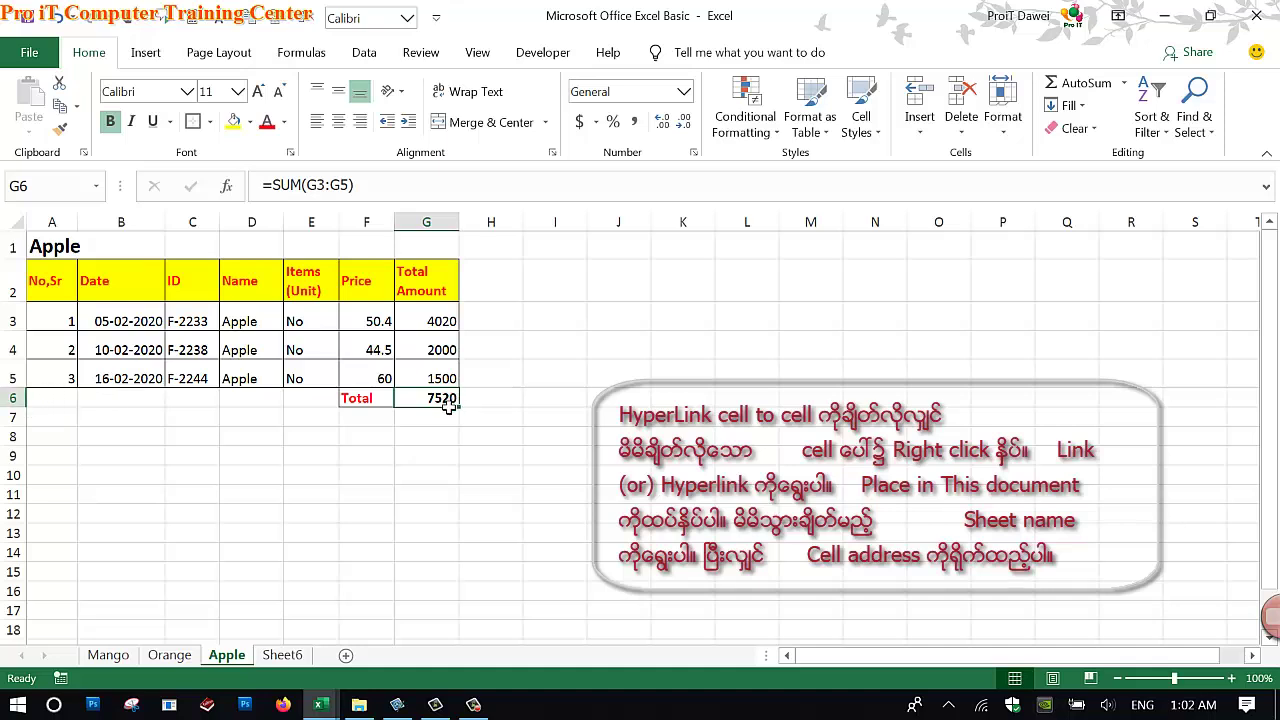
left_click(282, 652)
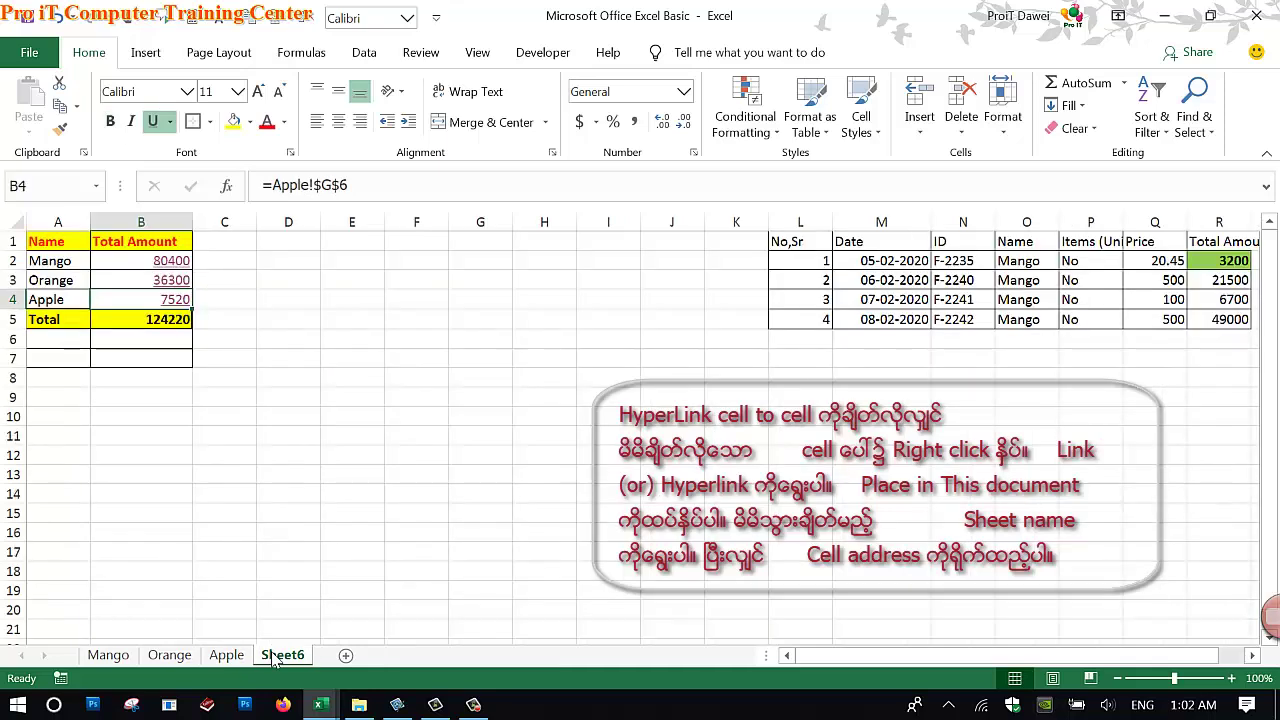
left_click(451, 557)
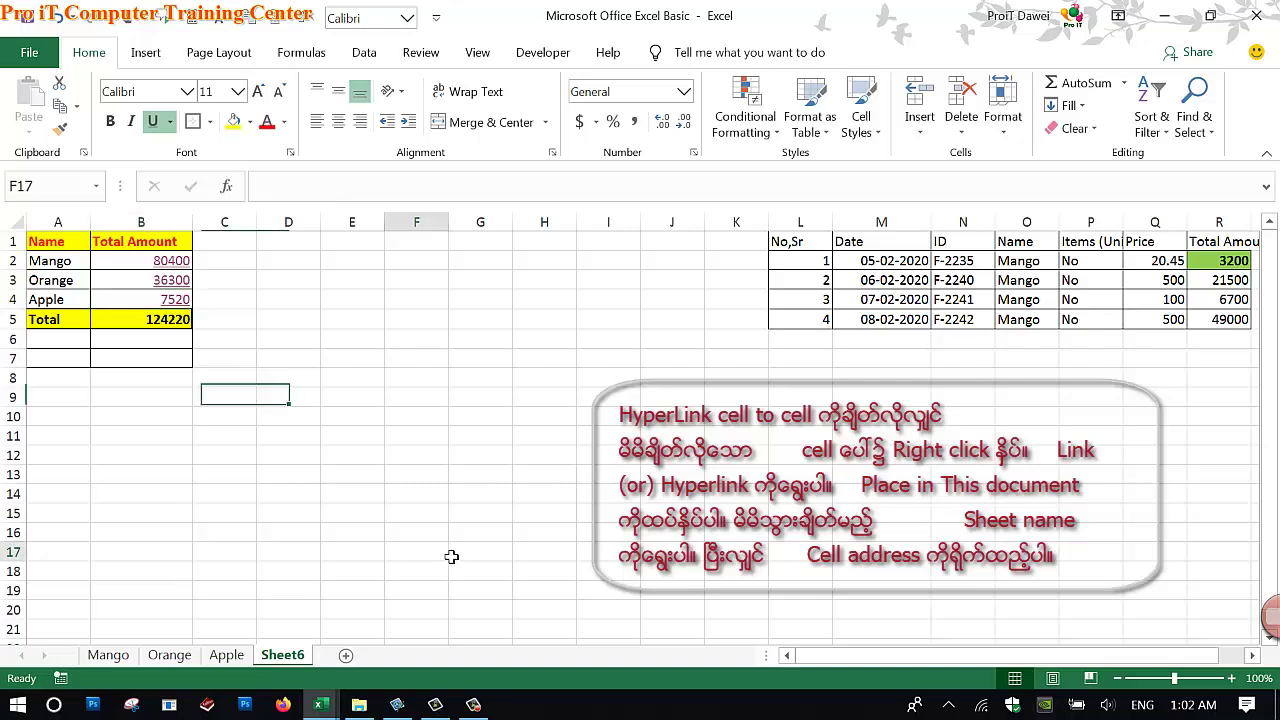
Step: On the Apple sheet, enter 'Apple' in AI17 and 30000 in AJ17
left_click(226, 656)
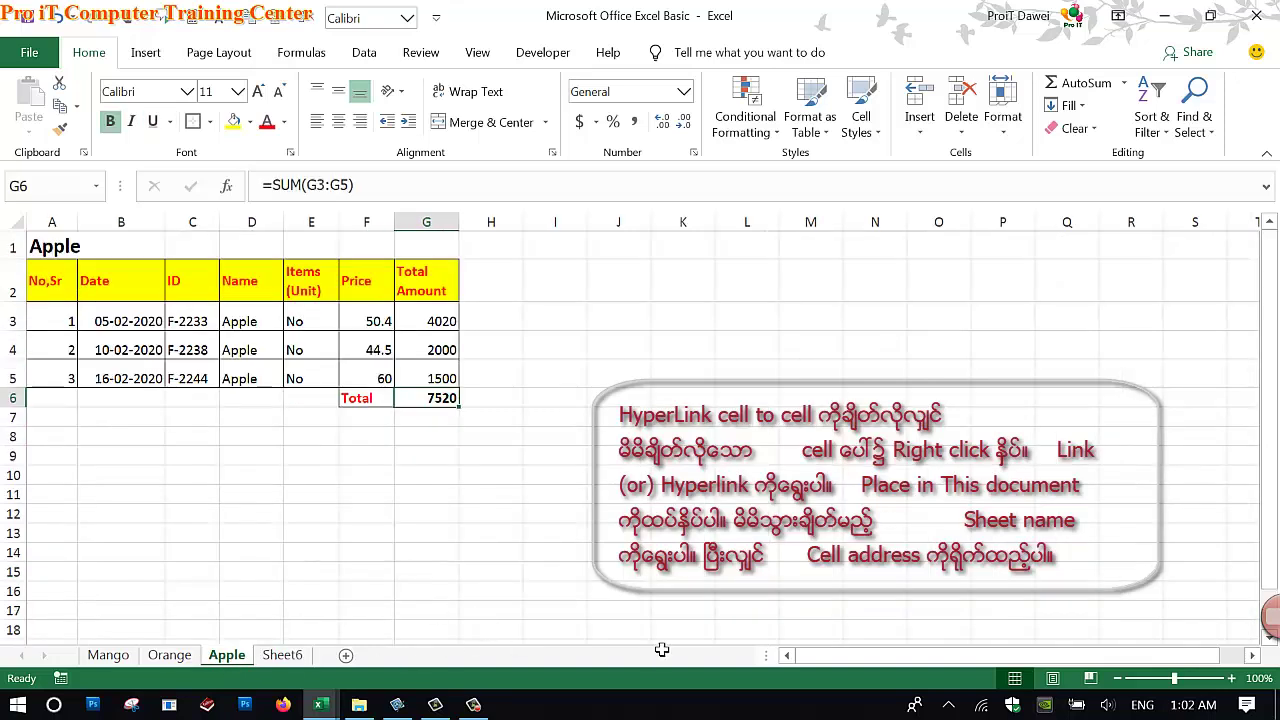
left_click(1060, 591)
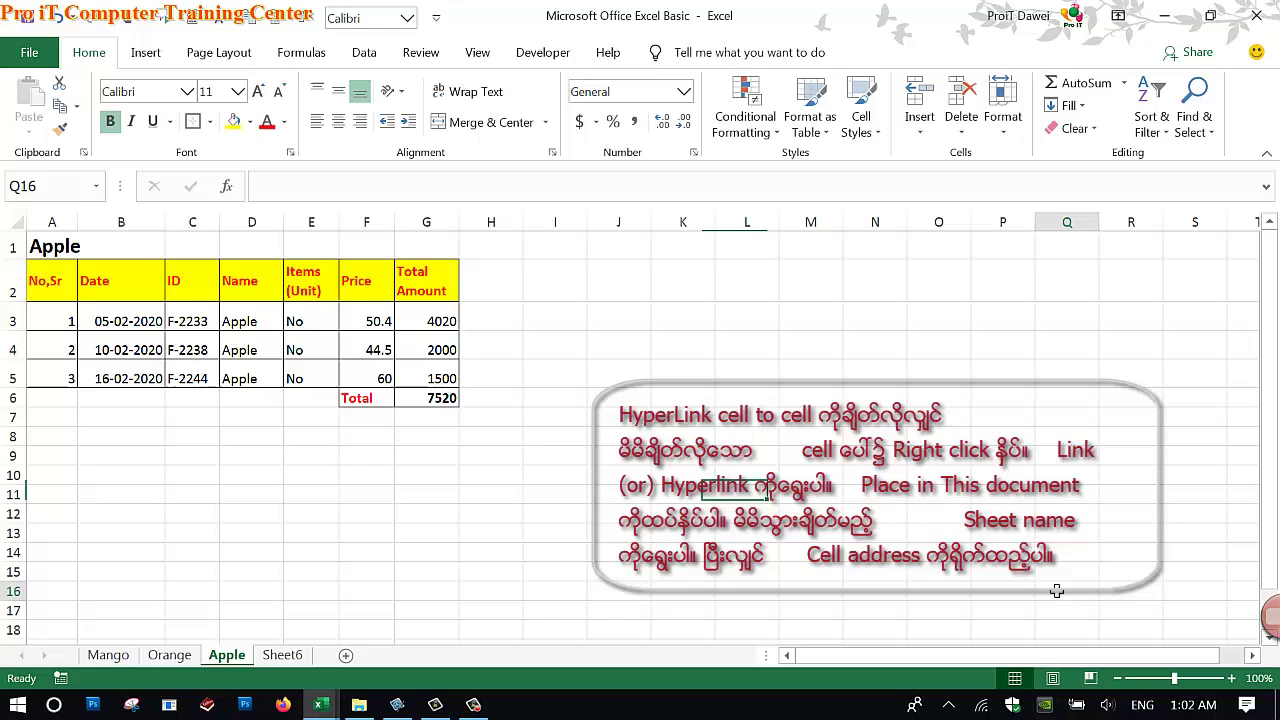
left_click(1250, 655)
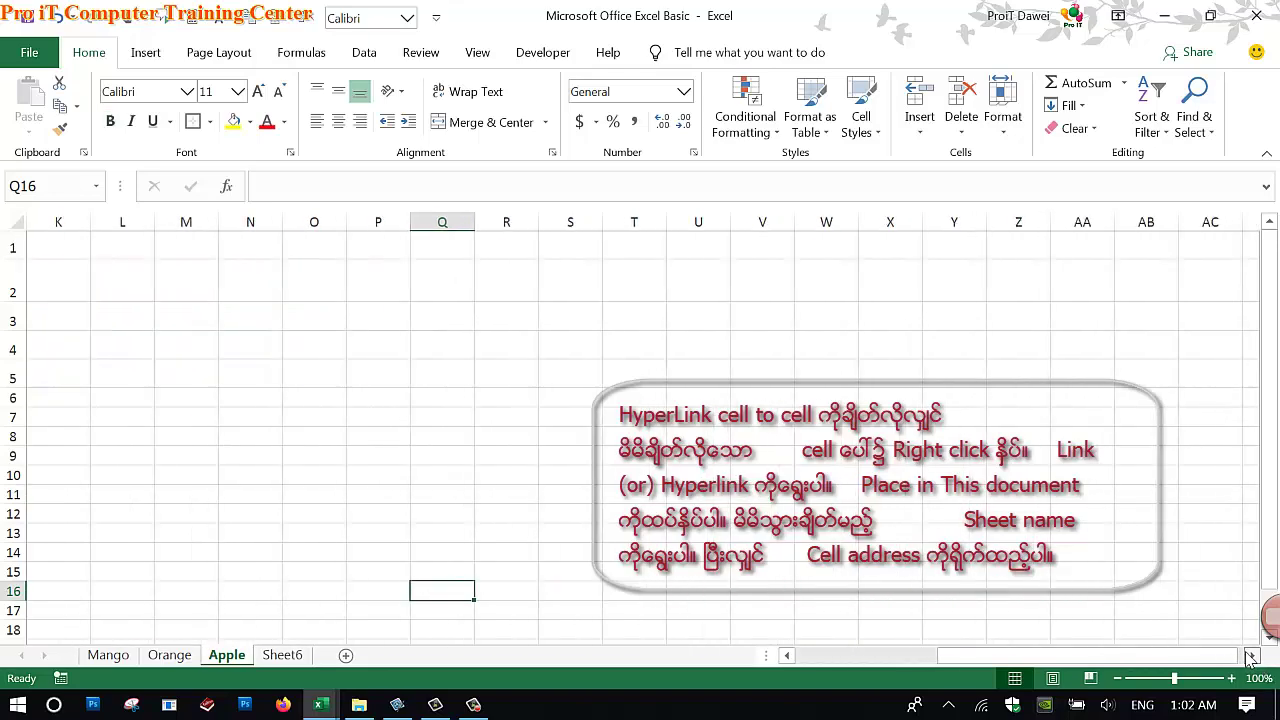
left_click(1058, 452)
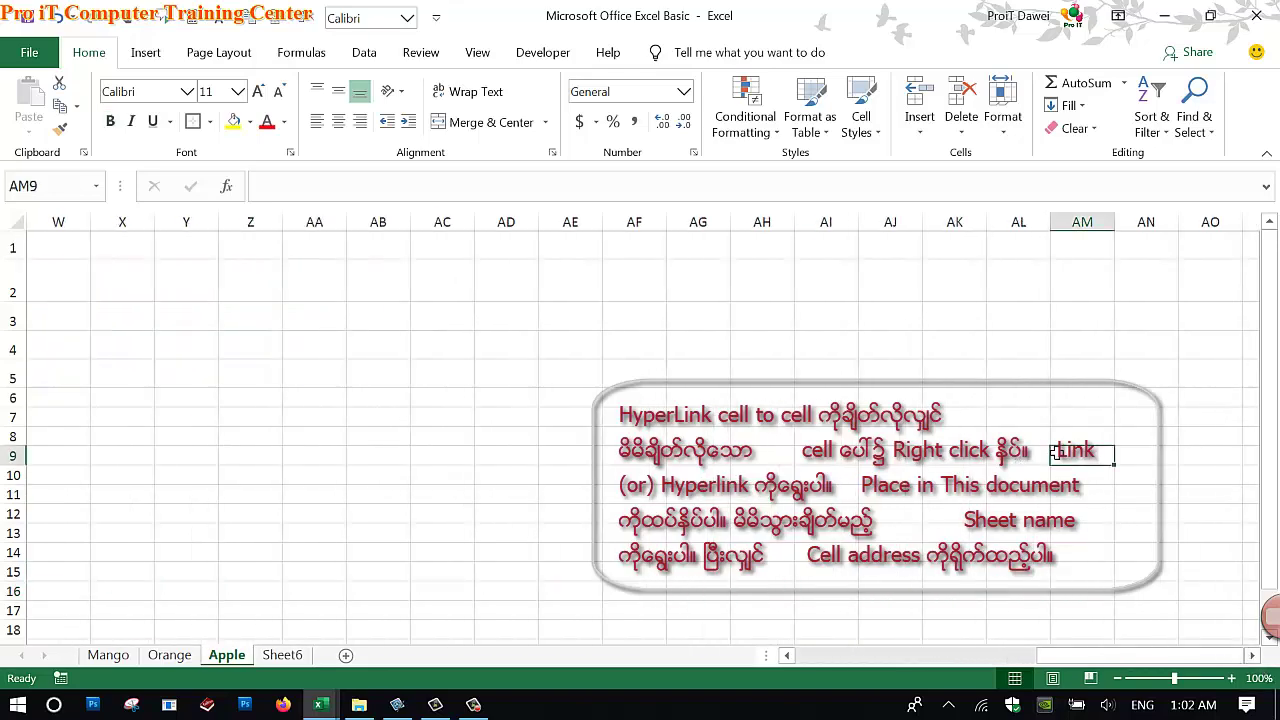
left_click_drag(997, 660, 1020, 660)
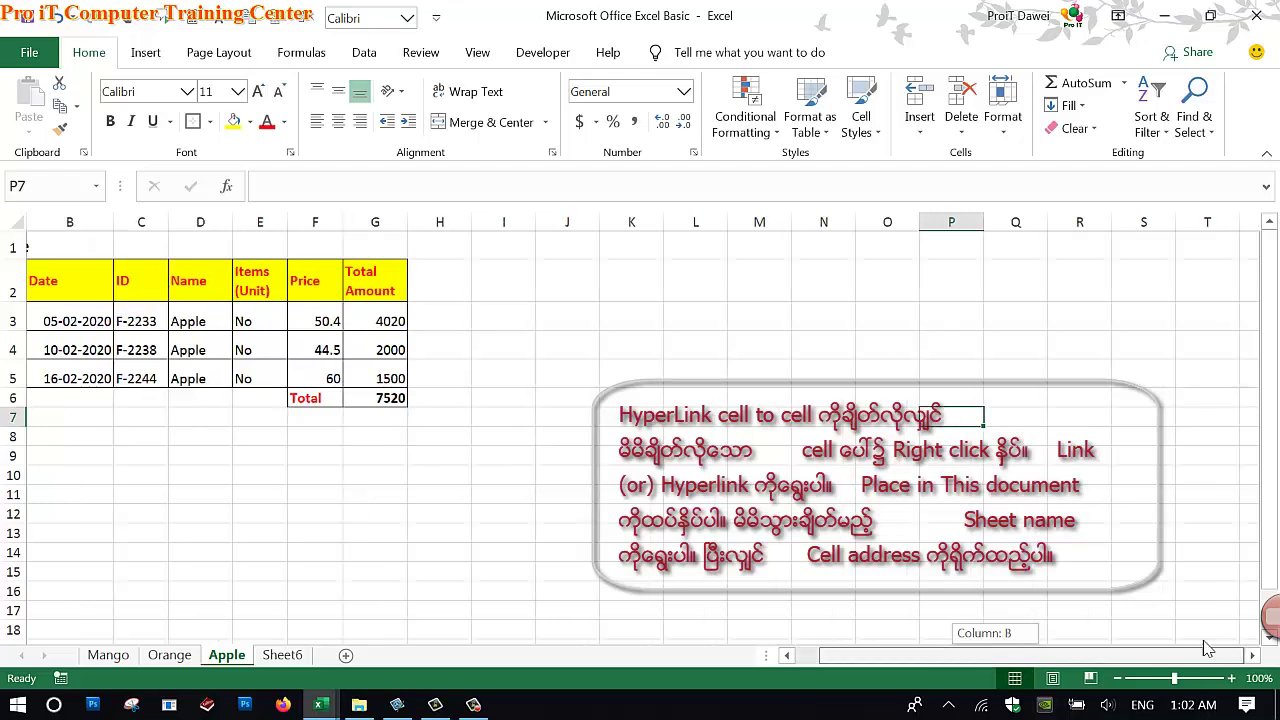
left_click(1016, 478)
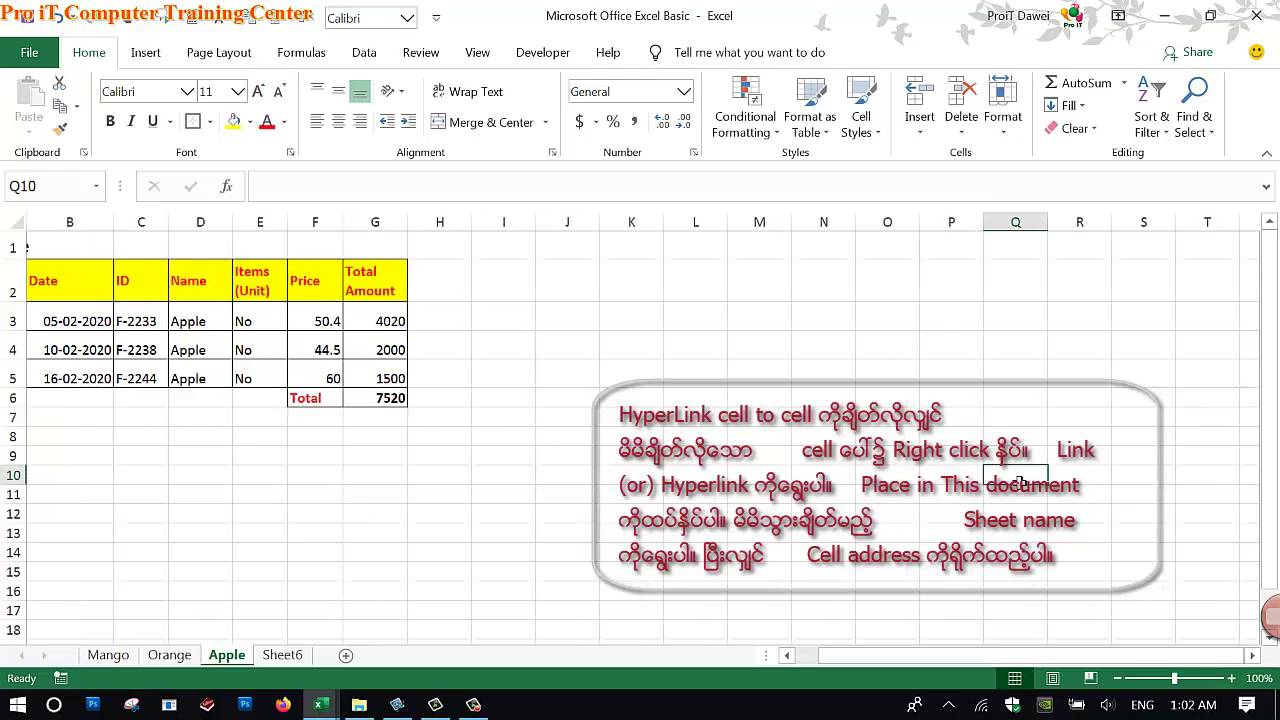
left_click(1252, 655)
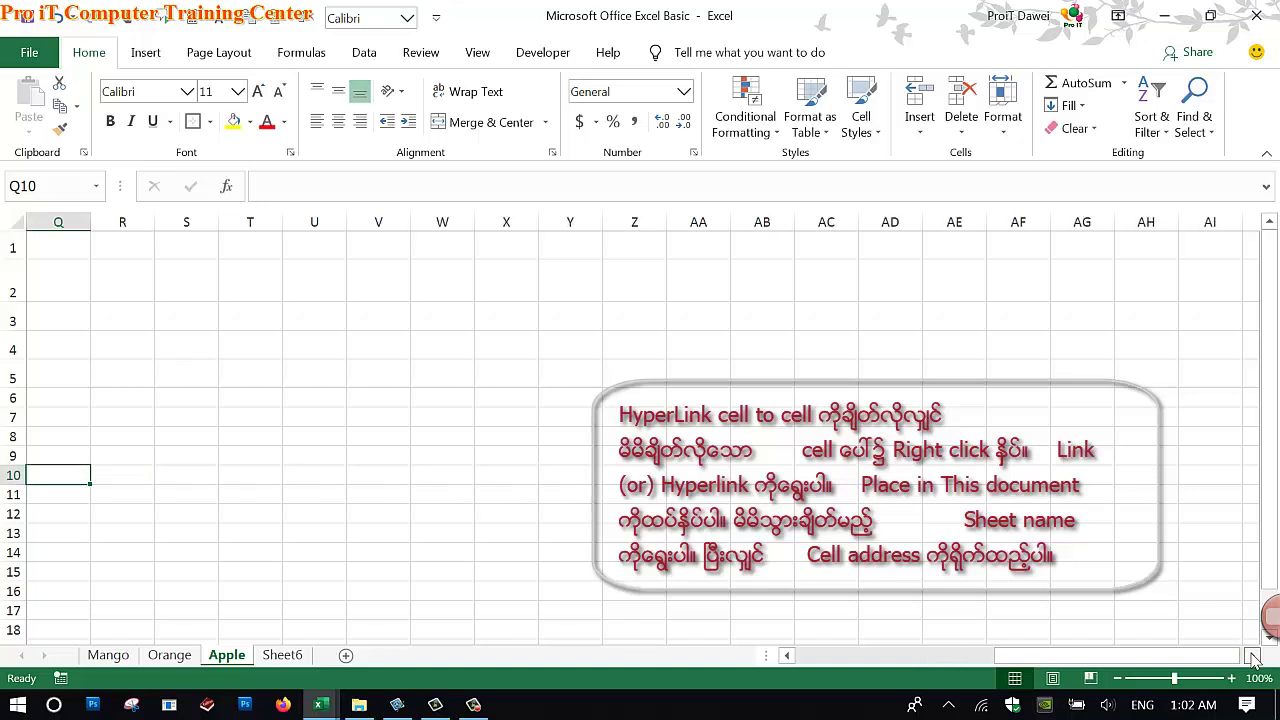
left_click_drag(1264, 560, 1266, 575)
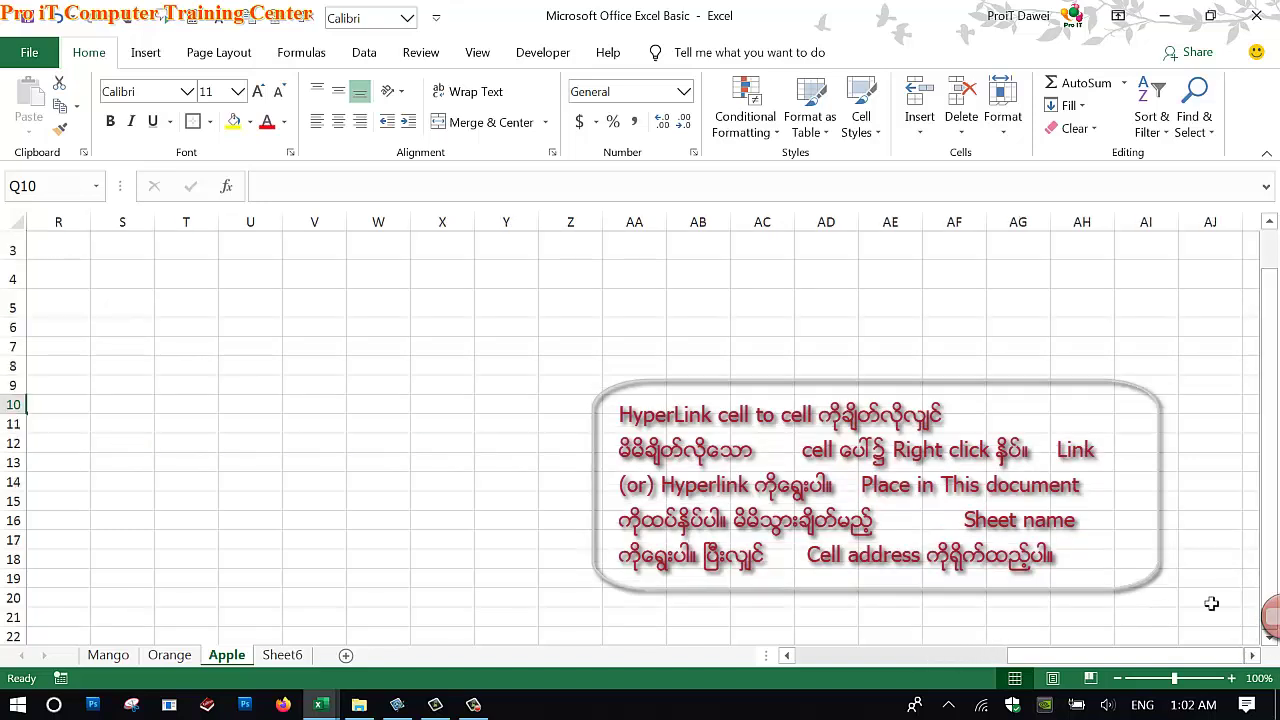
left_click(1128, 547)
type("A")
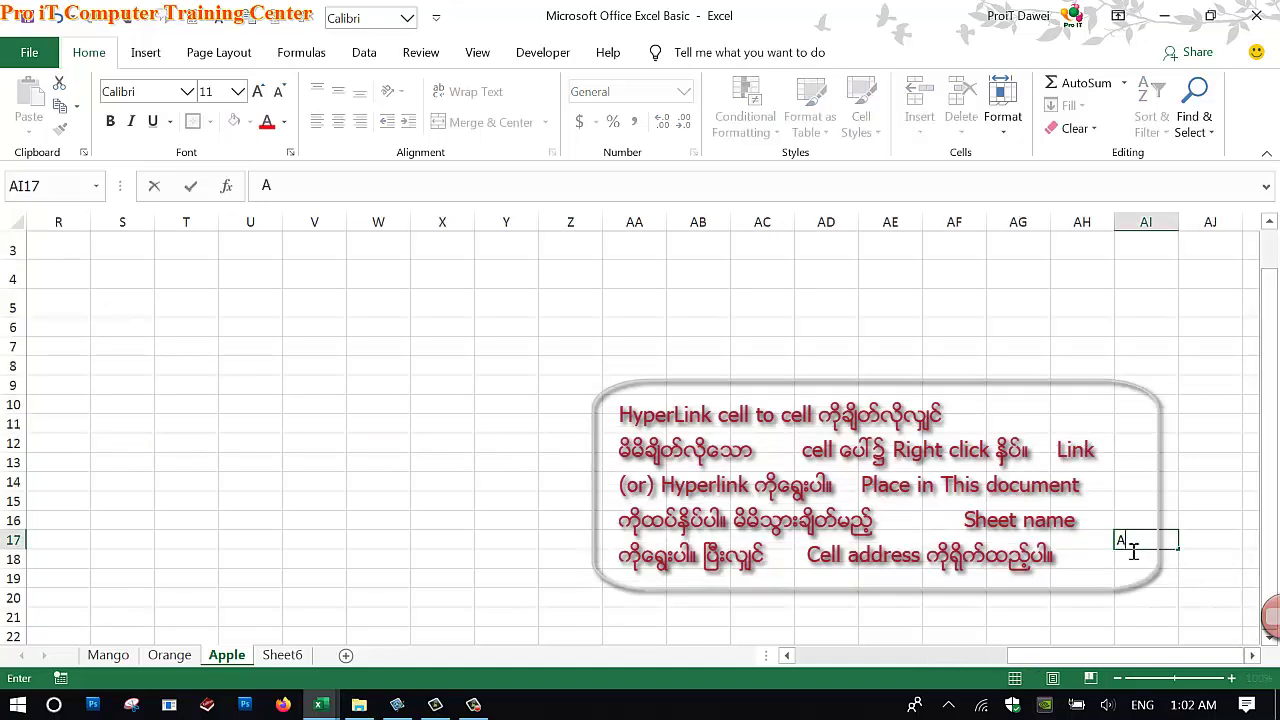
type("pple")
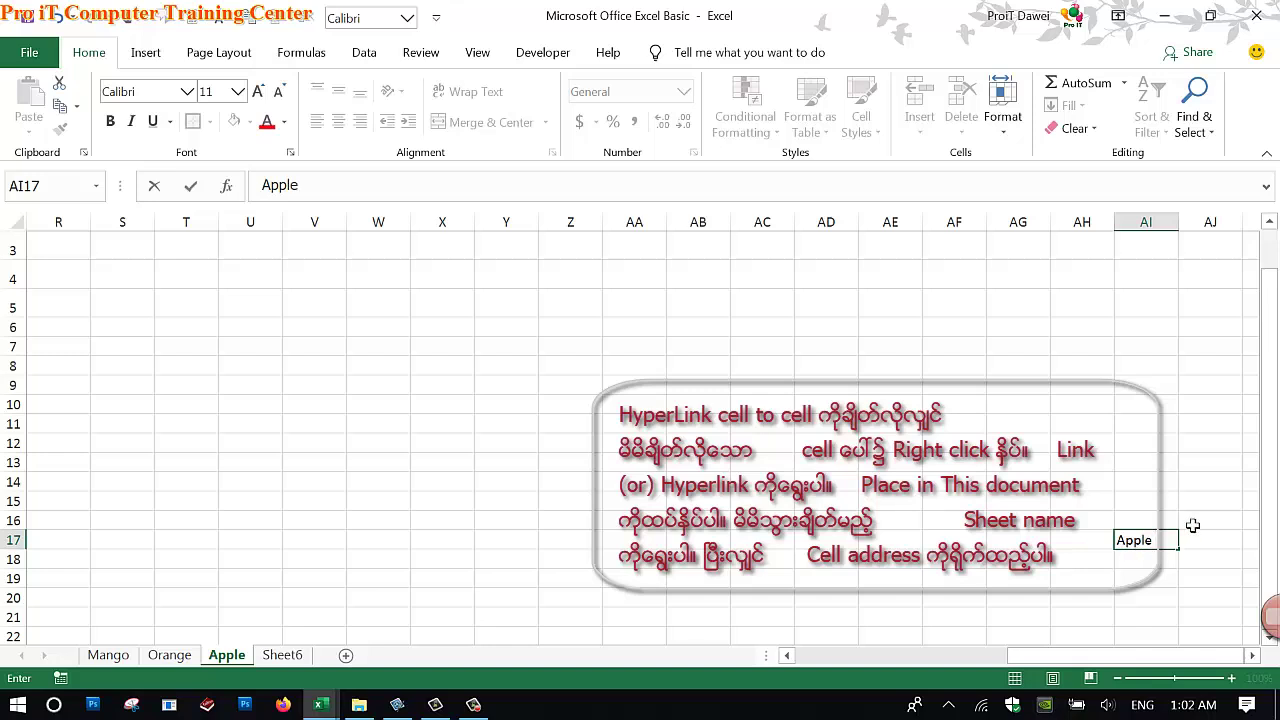
left_click(1200, 540)
type("3")
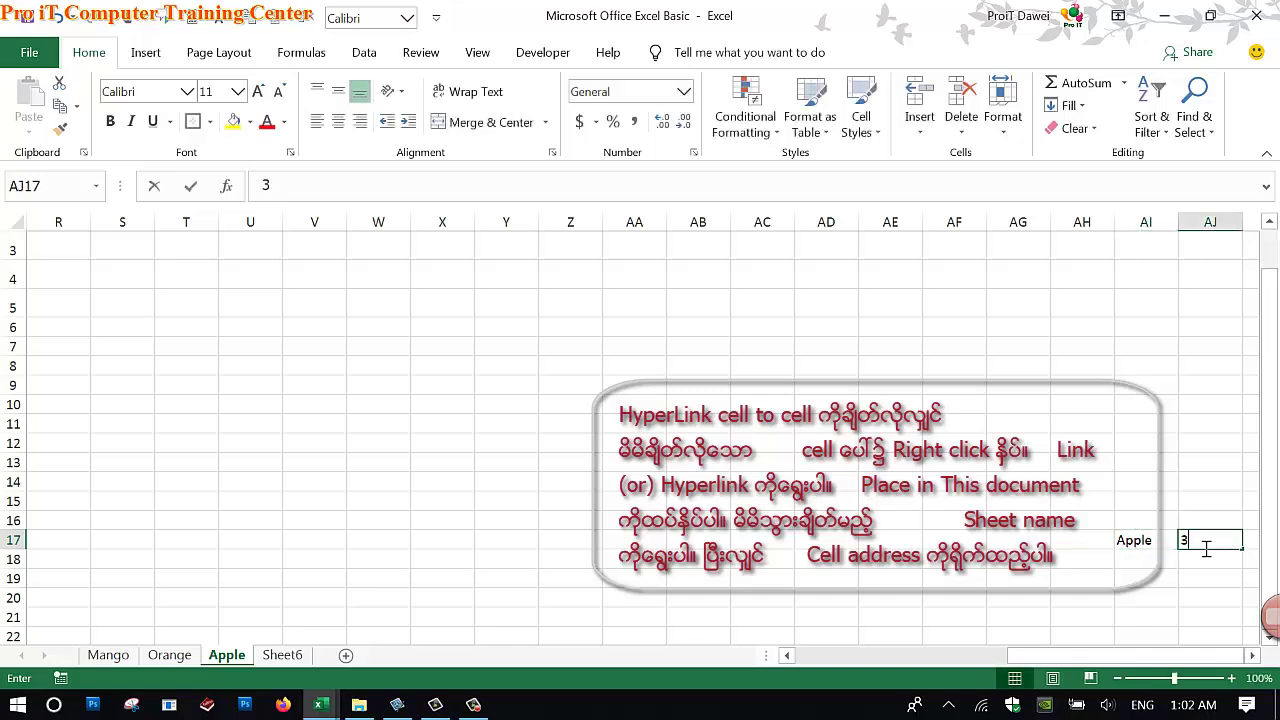
type("0000")
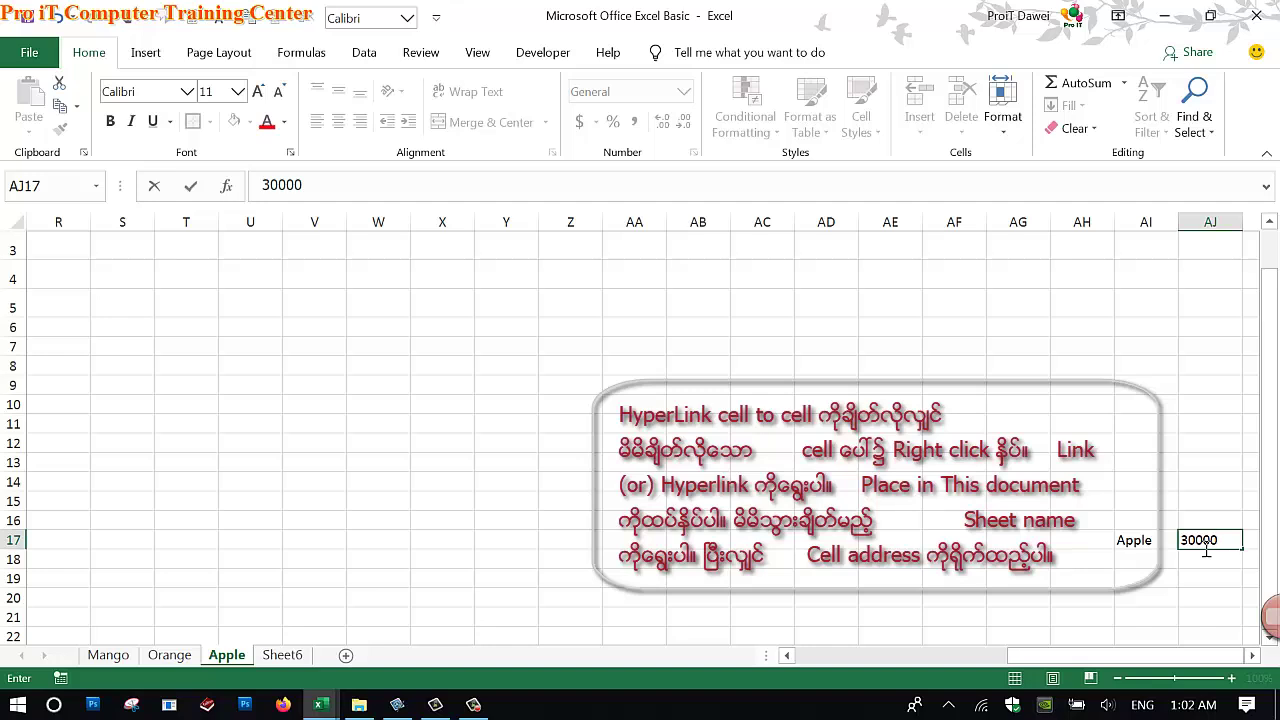
Step: Shade cells AI17:AJ17 yellow
left_click_drag(1163, 550, 1205, 543)
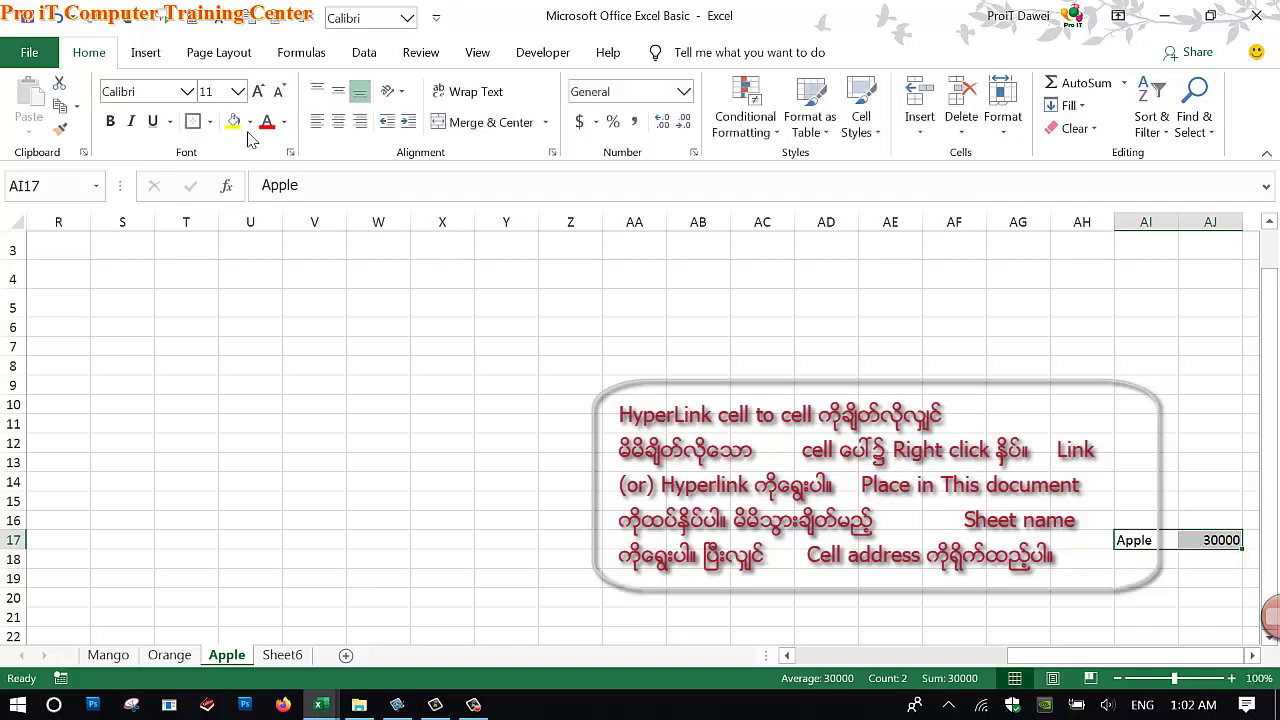
left_click(238, 128)
left_click(1200, 544)
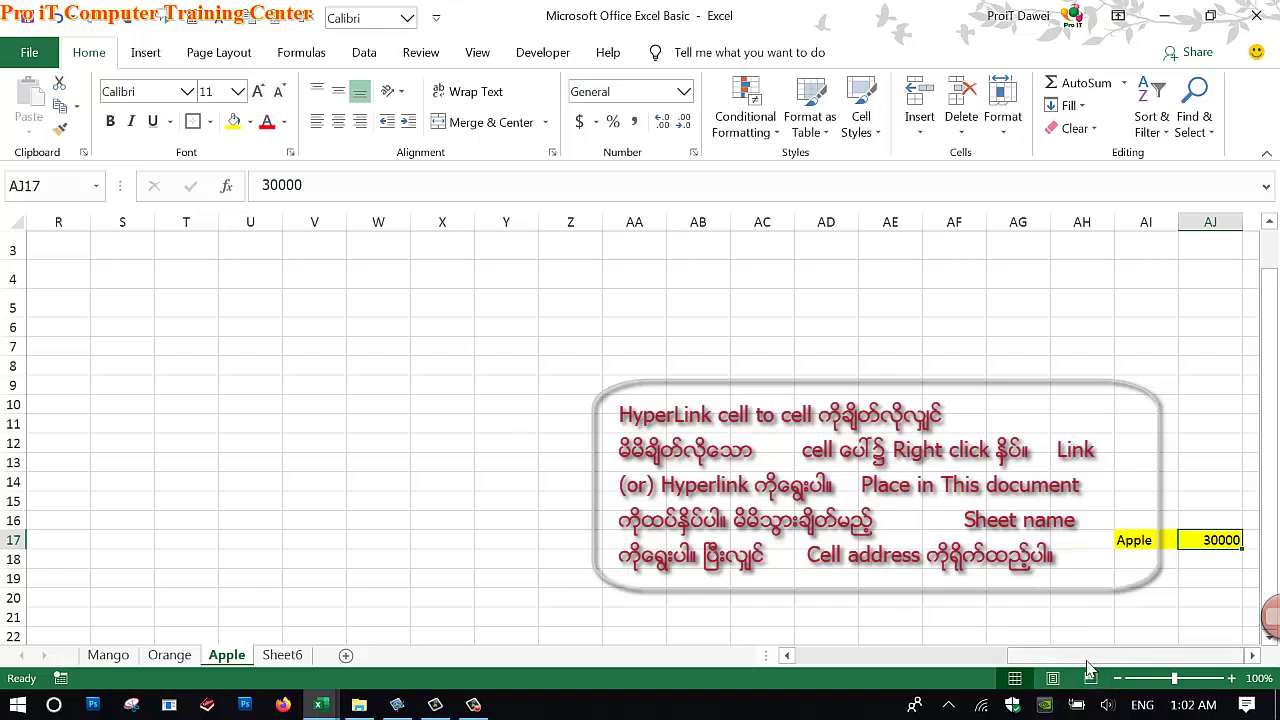
left_click_drag(1090, 655, 763, 643)
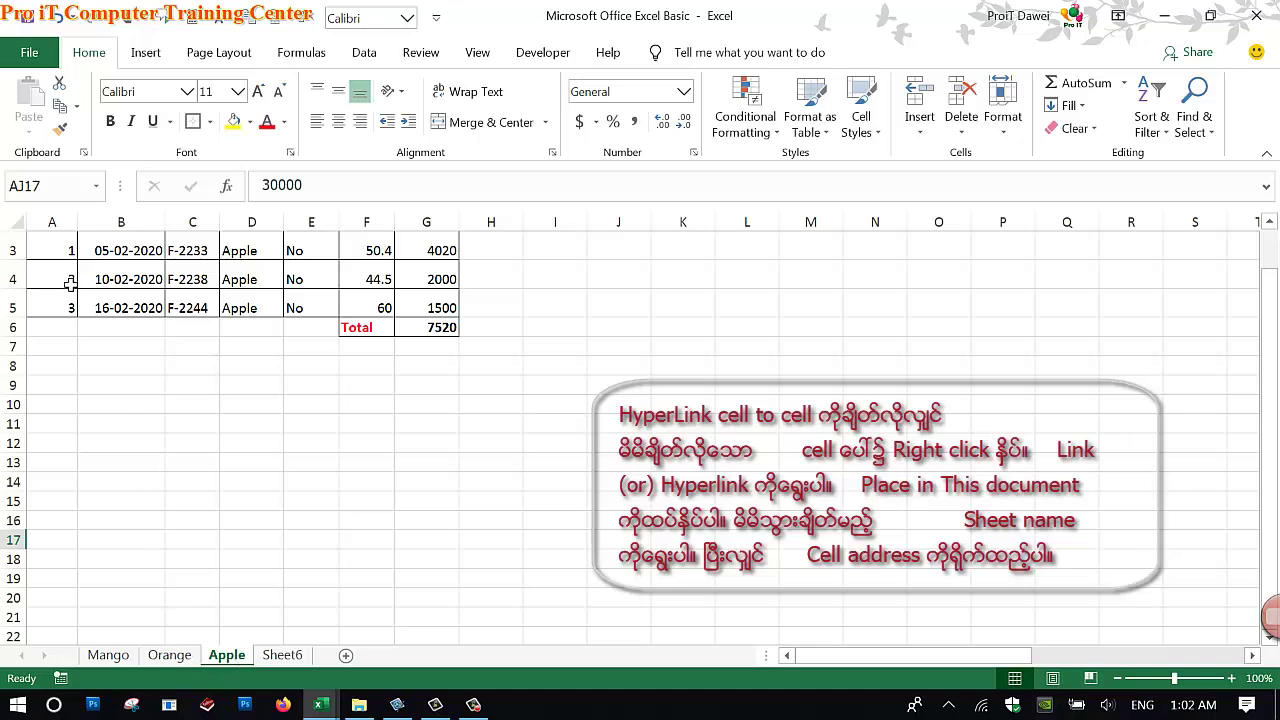
left_click(283, 656)
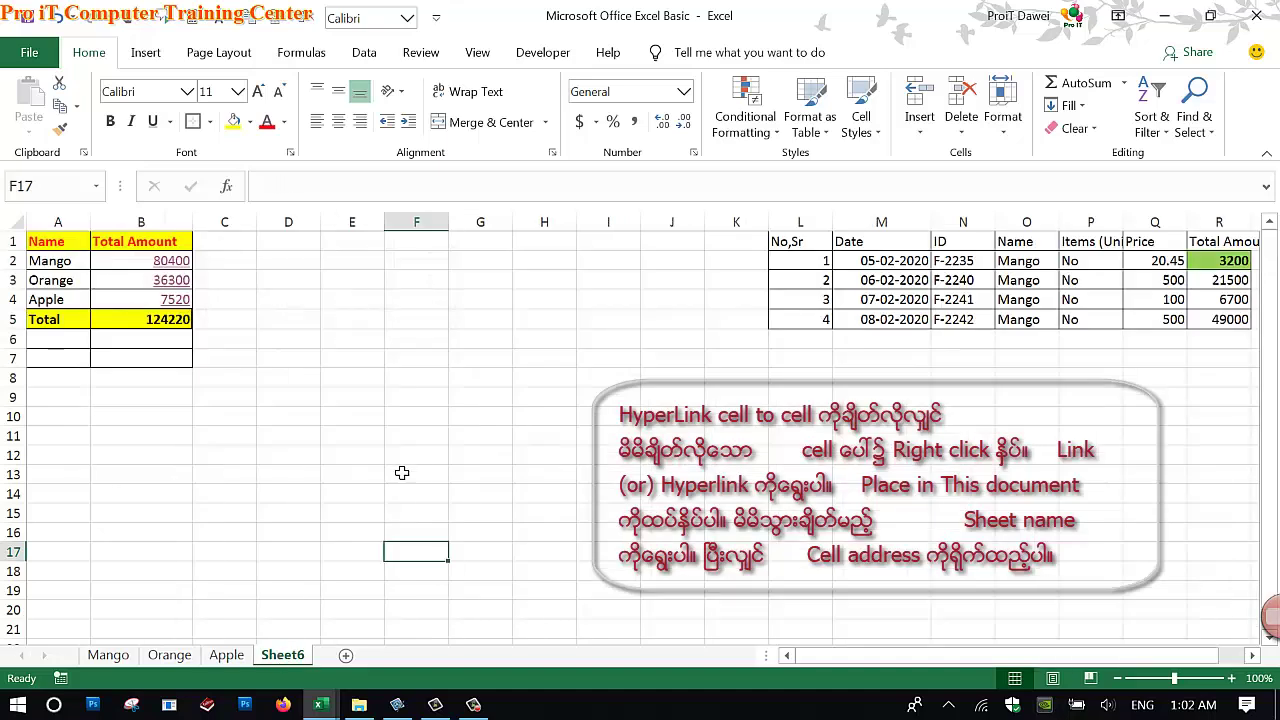
left_click(140, 365)
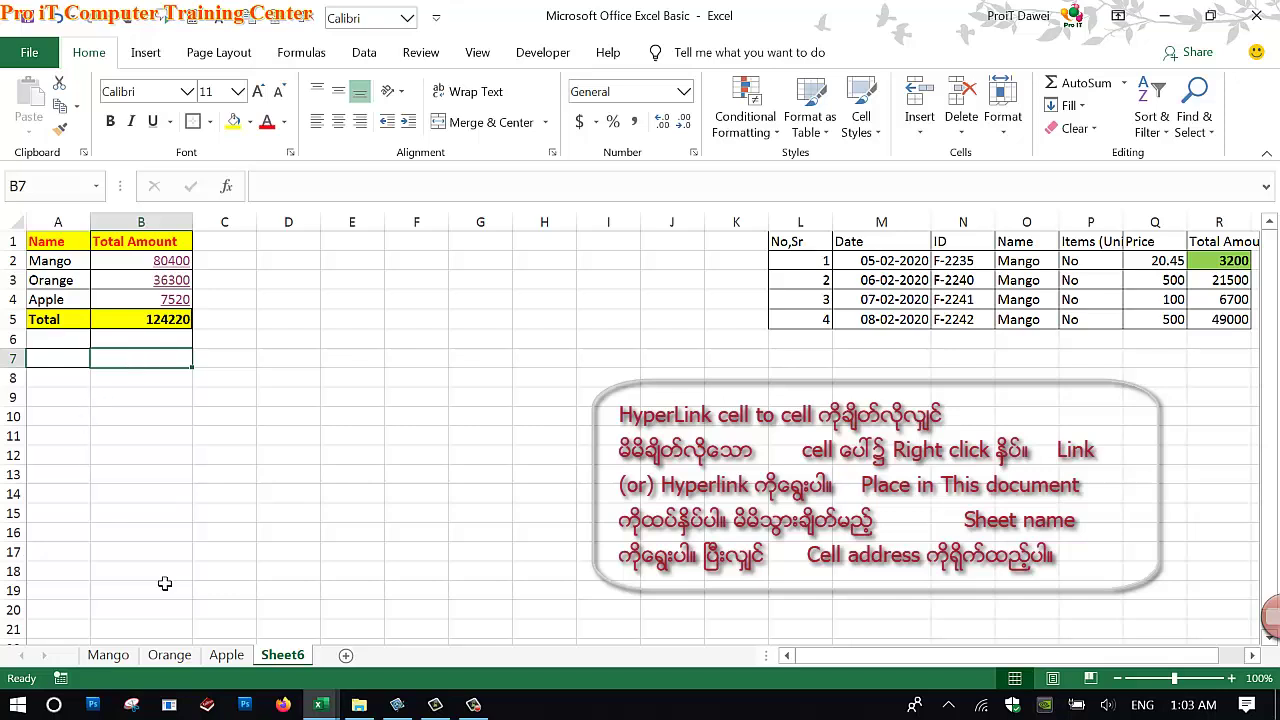
left_click(222, 656)
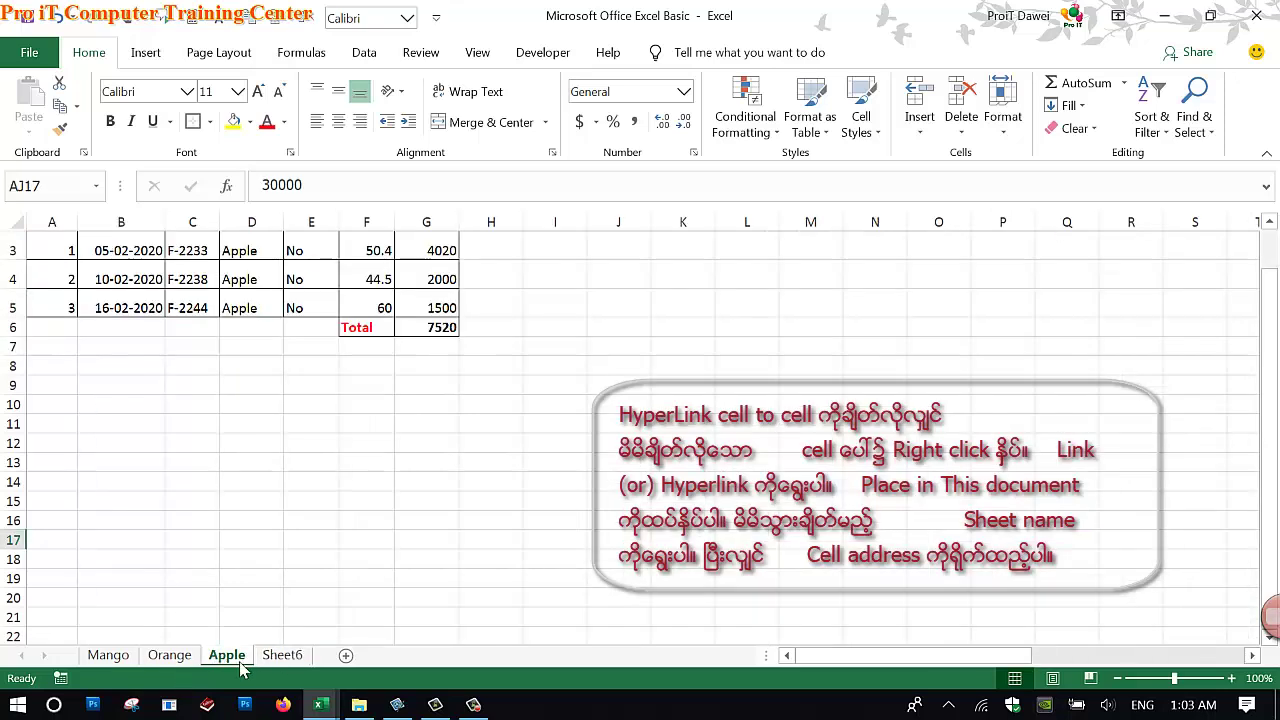
left_click(892, 666)
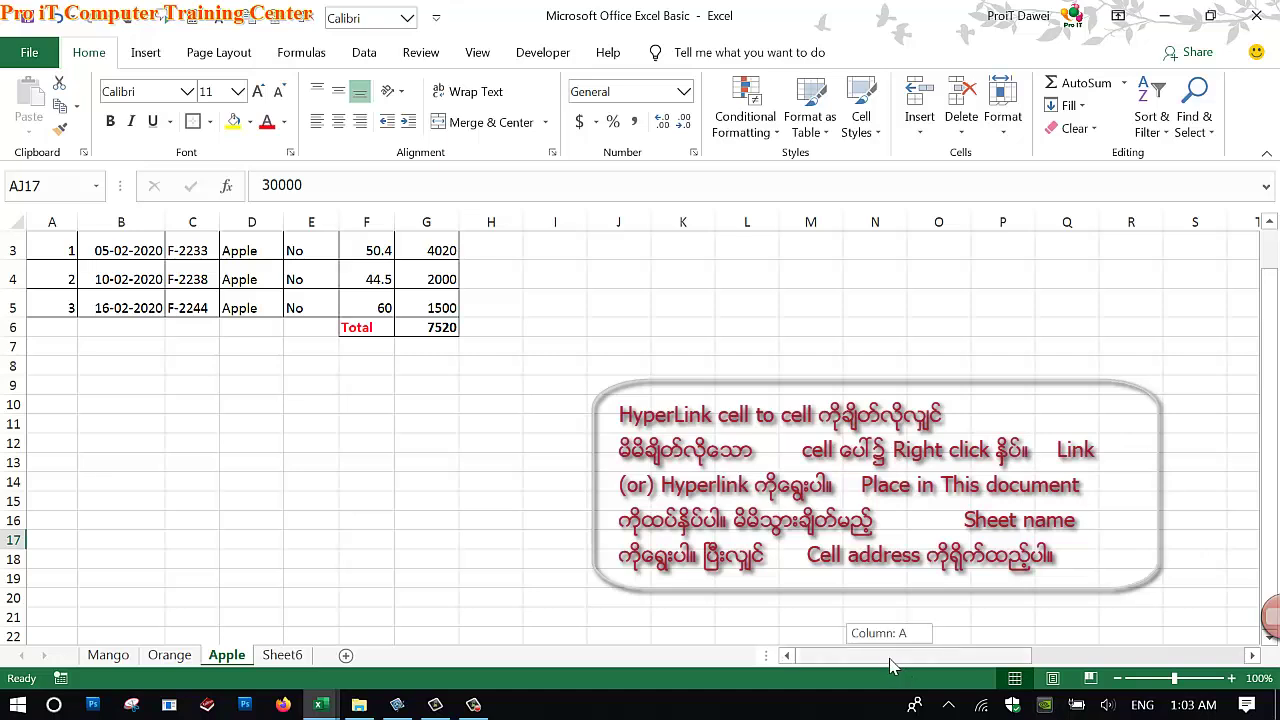
left_click_drag(892, 666, 1140, 666)
left_click(1134, 540)
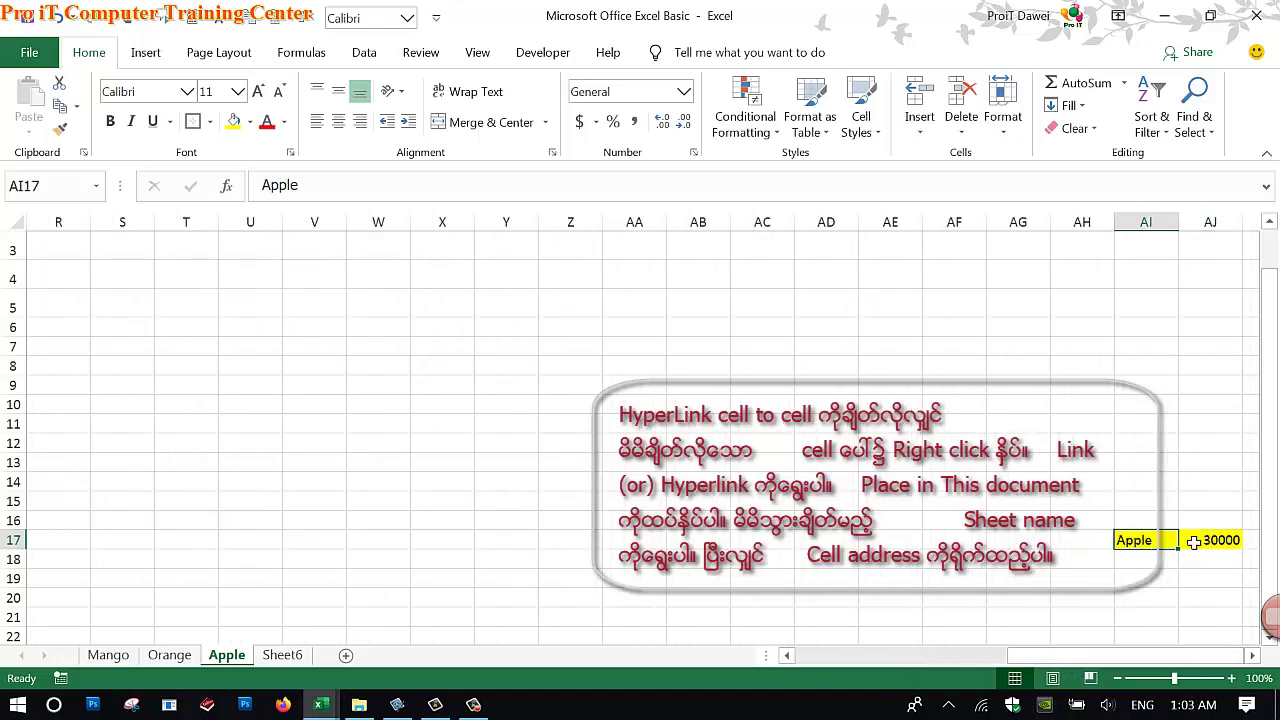
left_click_drag(1193, 541, 1196, 541)
right_click(1200, 541)
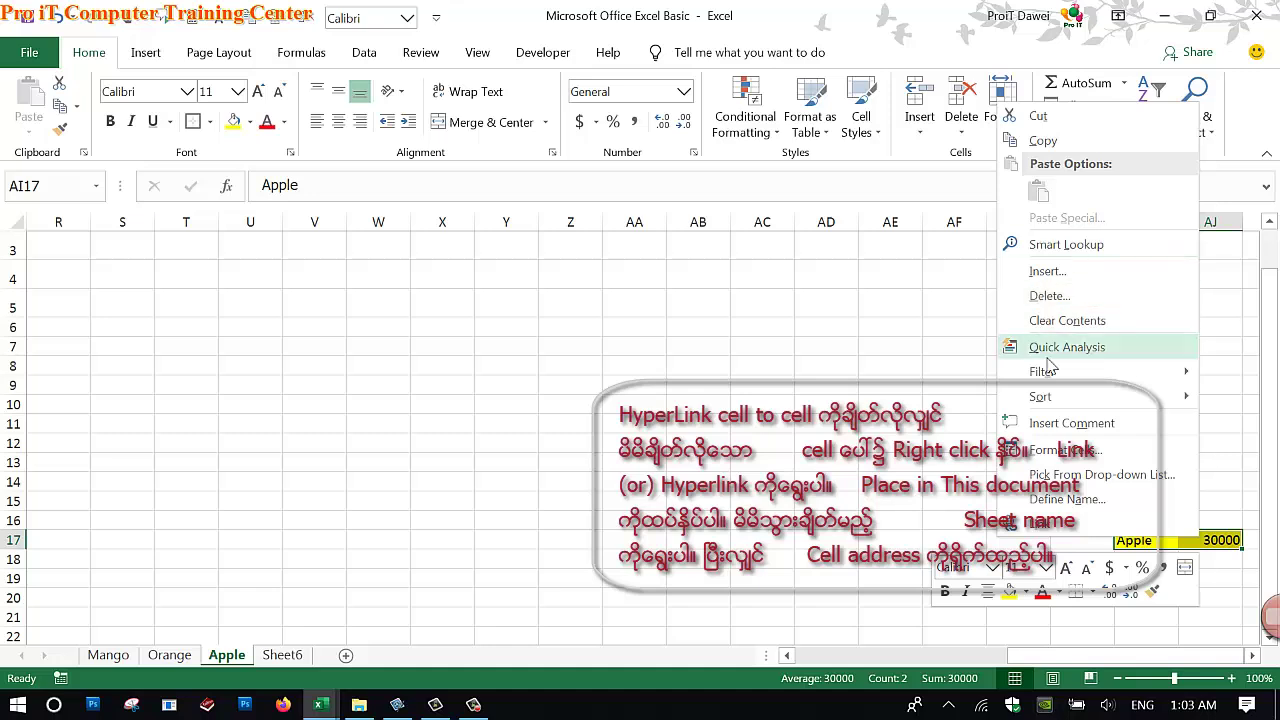
Step: Paste the Apple/30000 cells into A13:B13 on Sheet6 as links
left_click(1040, 141)
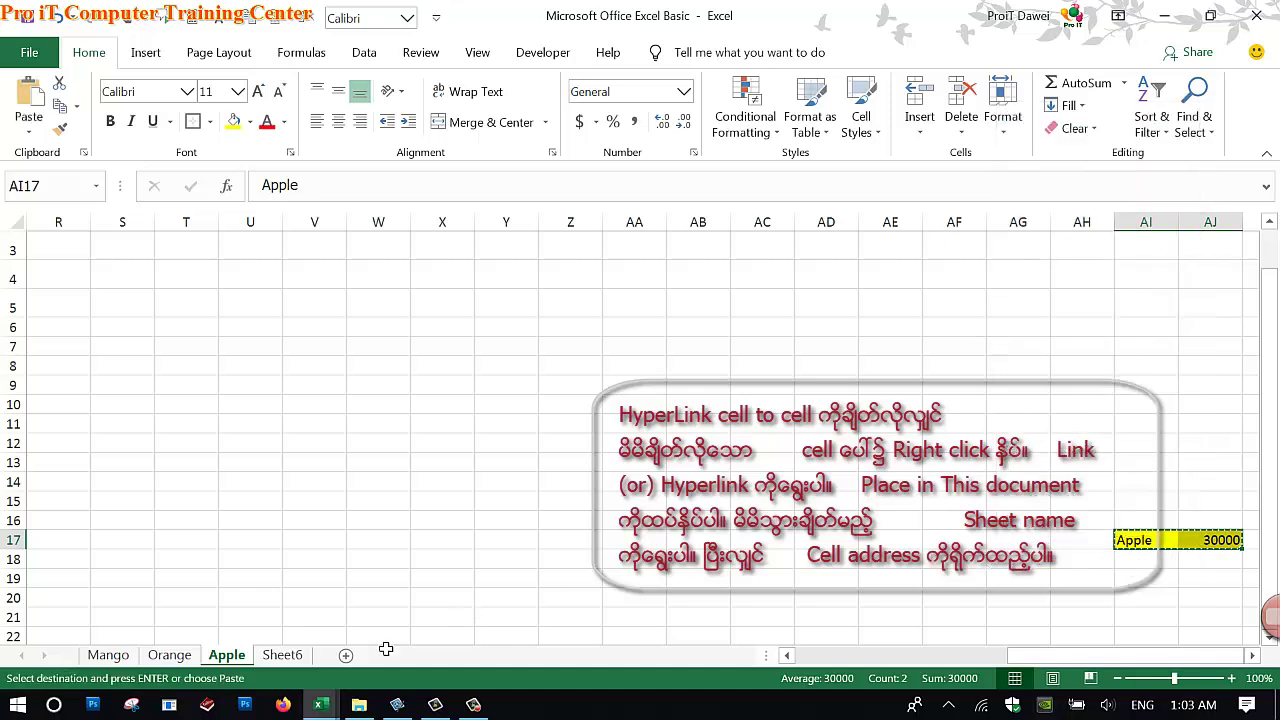
left_click(298, 656)
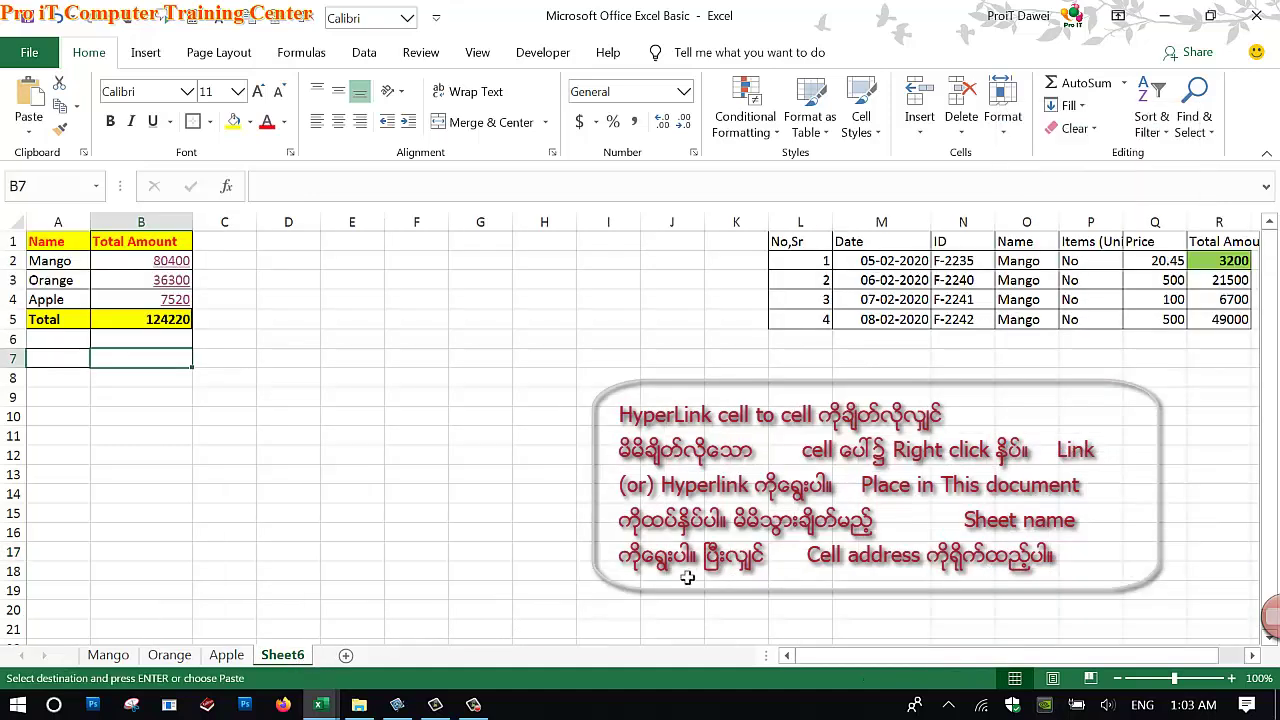
left_click(70, 475)
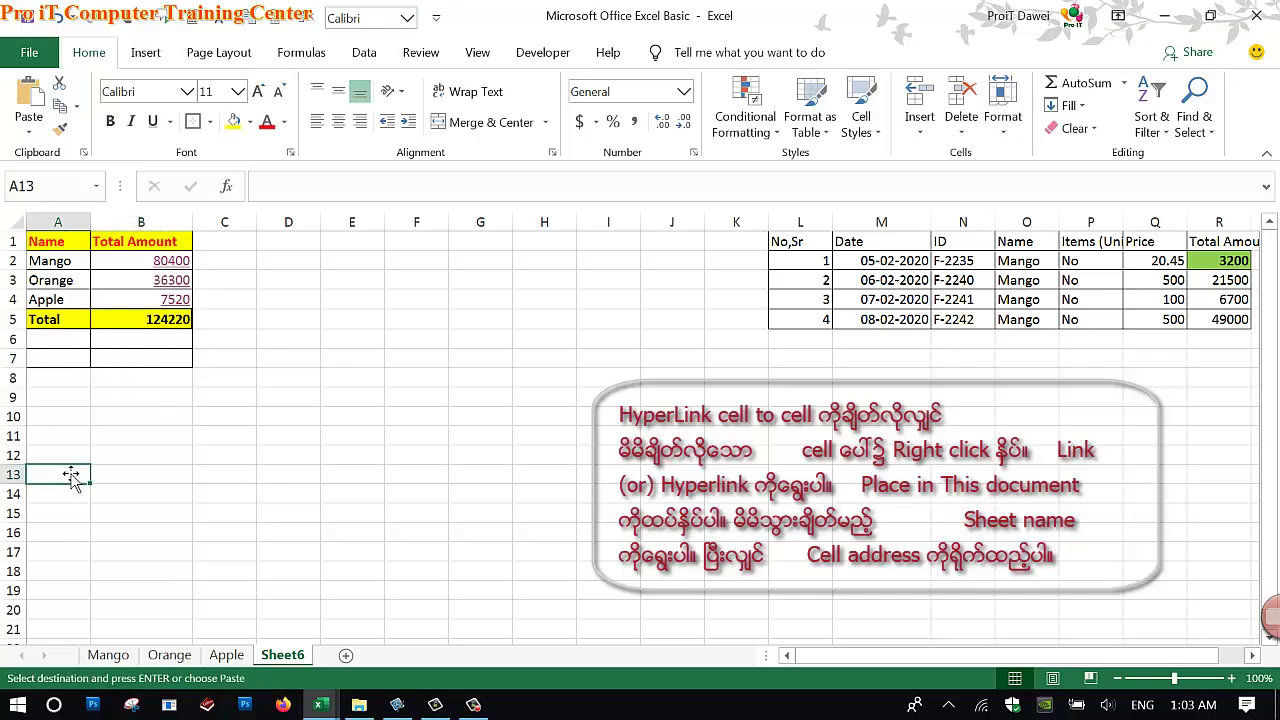
right_click(68, 476)
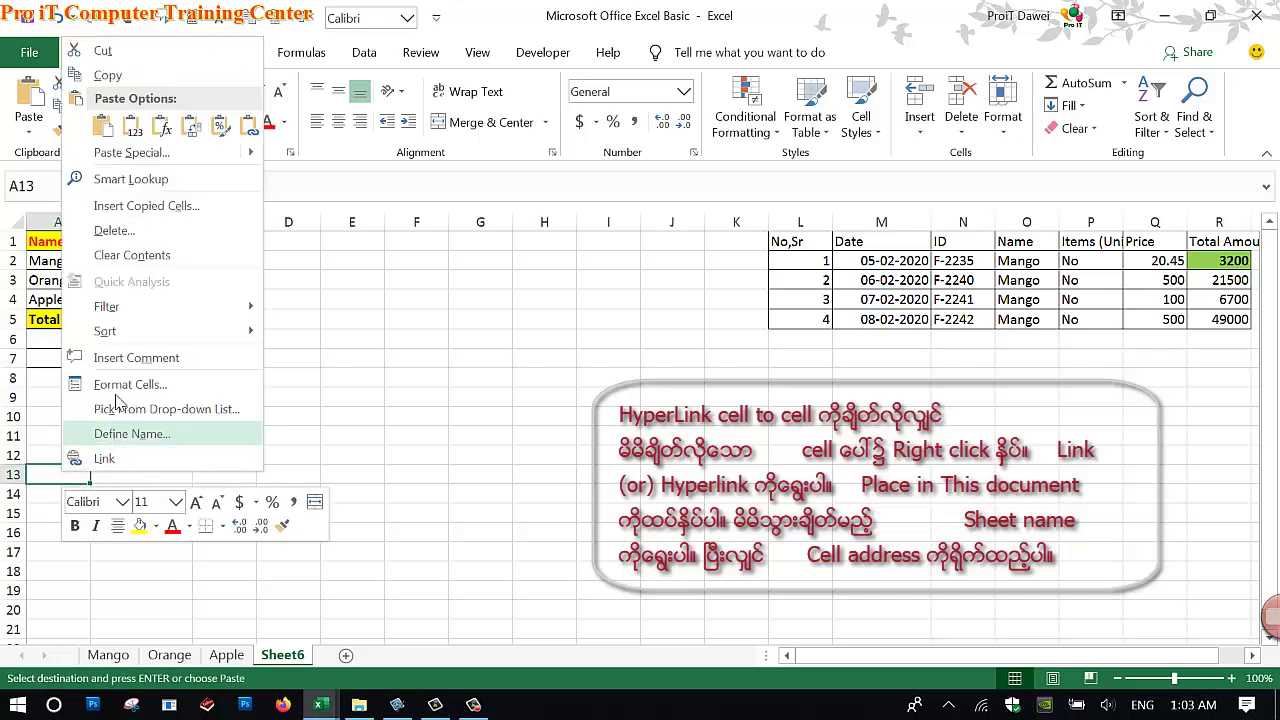
left_click(131, 152)
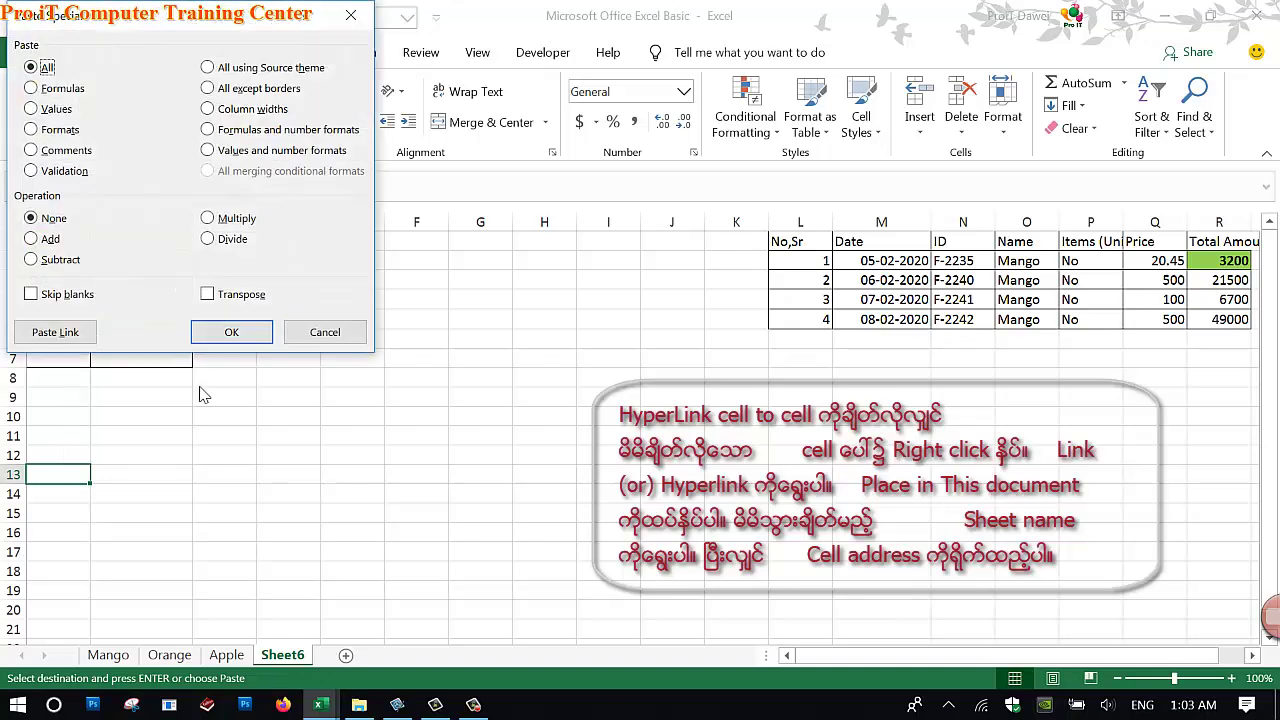
left_click(55, 332)
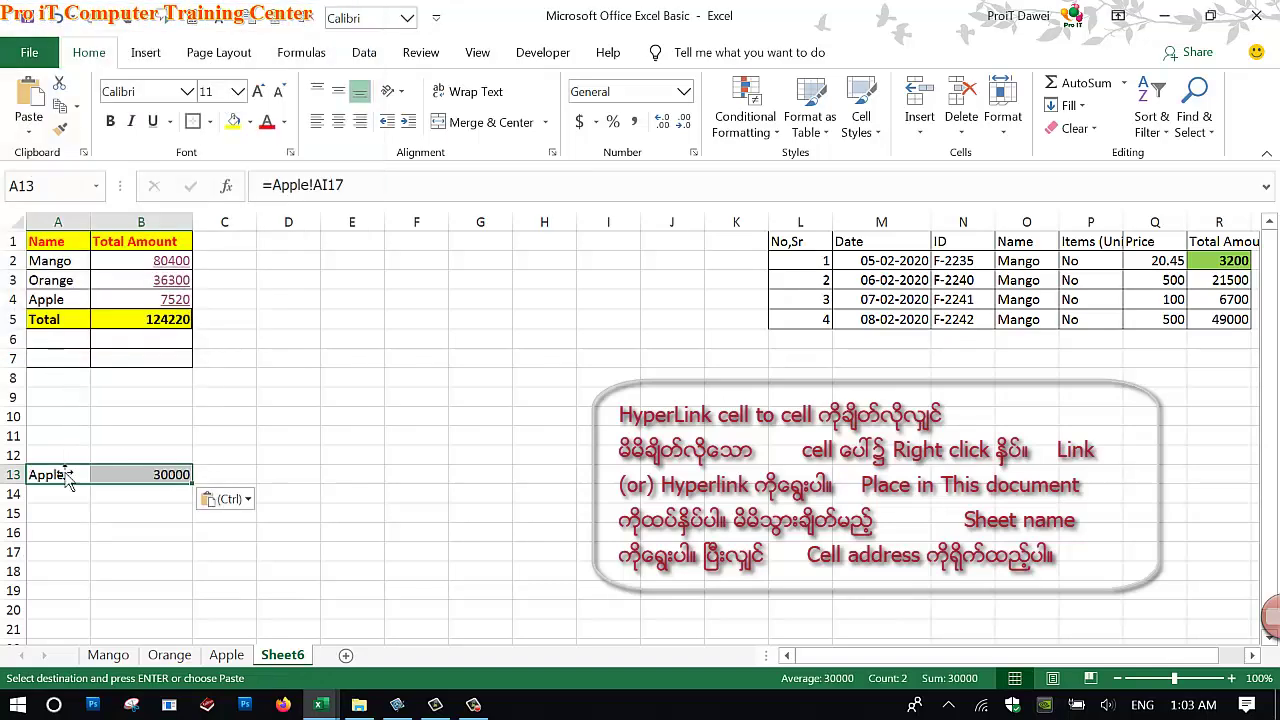
Step: Format the pasted Apple row bold with yellow fill and red text
left_click(111, 121)
left_click(234, 121)
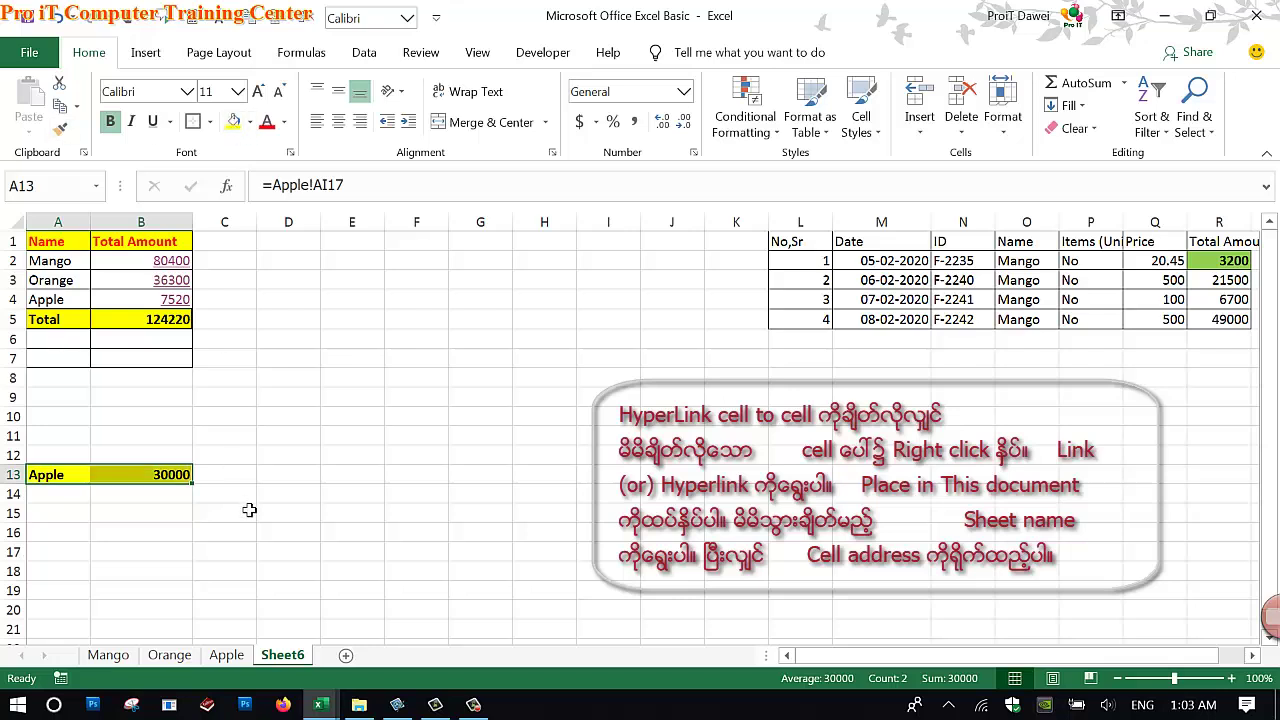
left_click(267, 121)
left_click(250, 477)
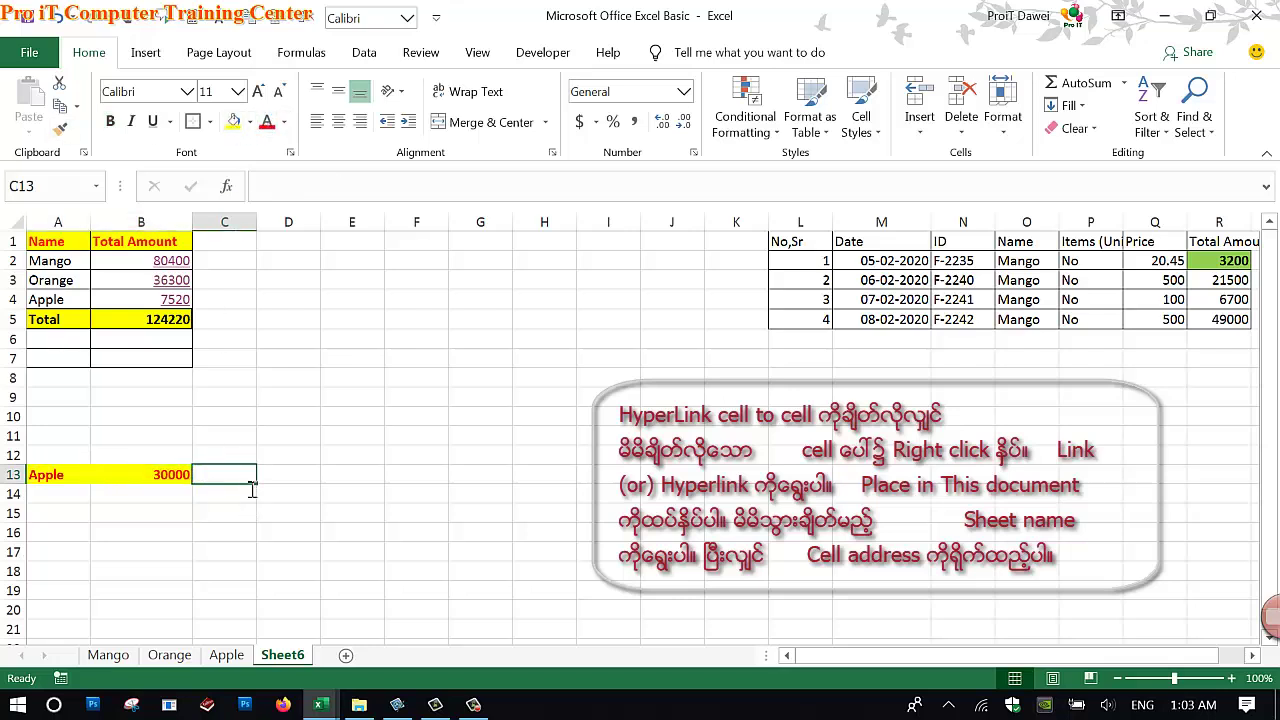
Step: Check B13's =Apple!AJ17 formula, discarding an accidental edit
left_click(63, 478)
left_click(110, 478)
double_click(123, 476)
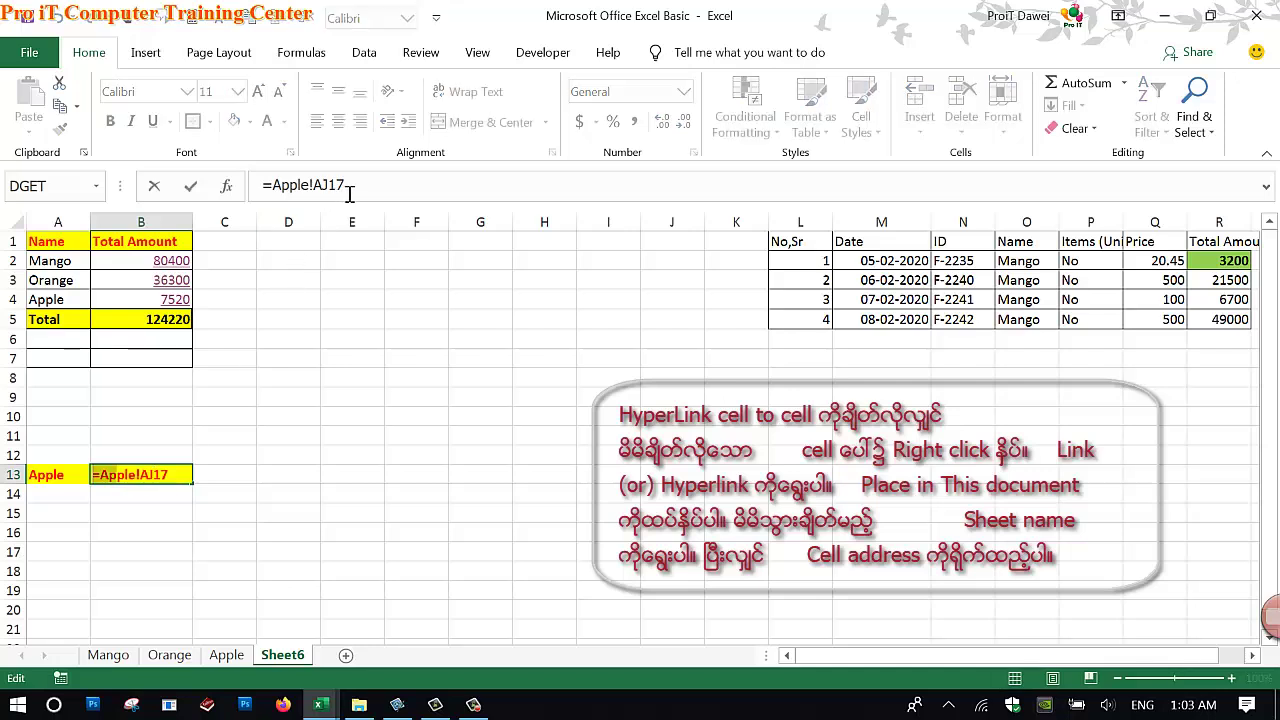
left_click(199, 521)
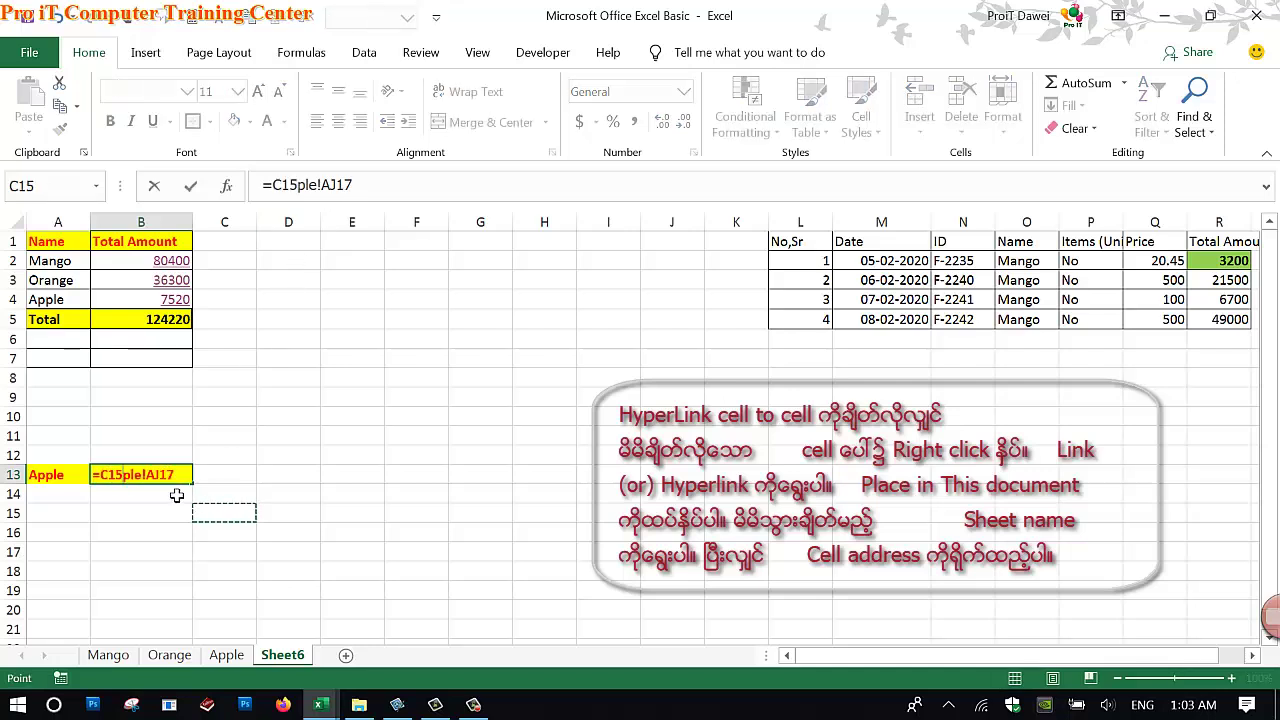
key("Escape")
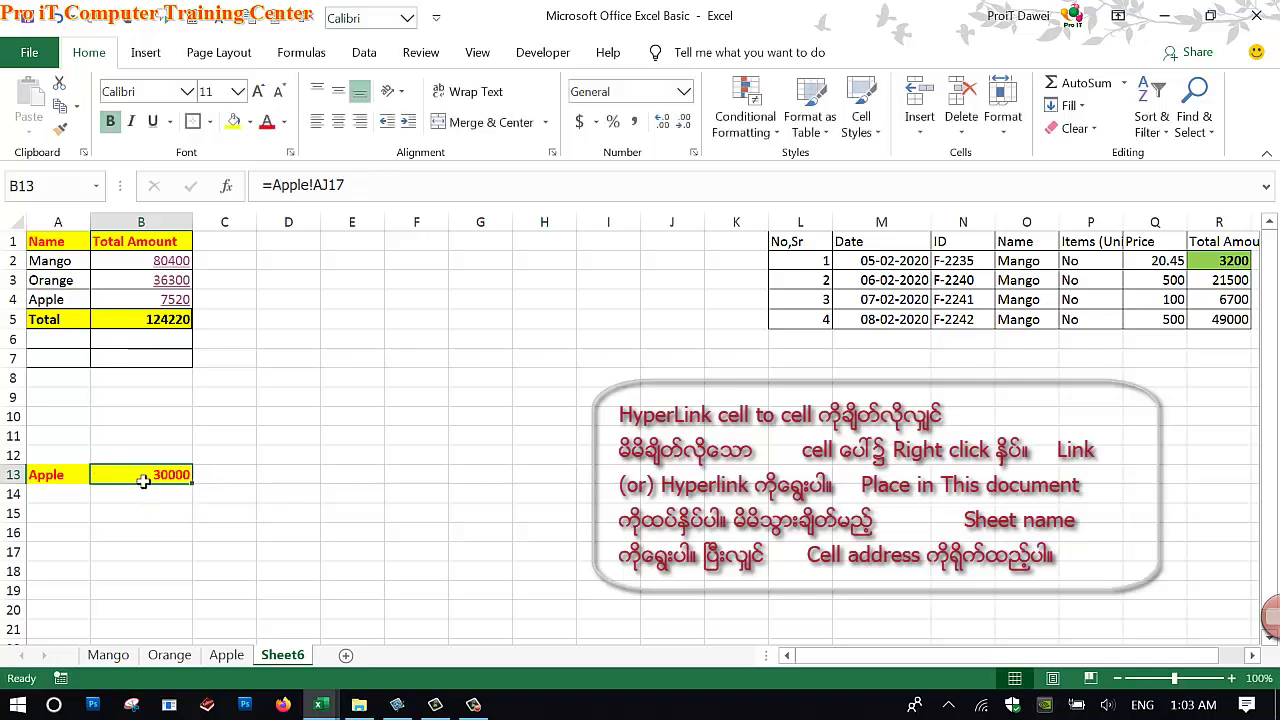
left_click(147, 55)
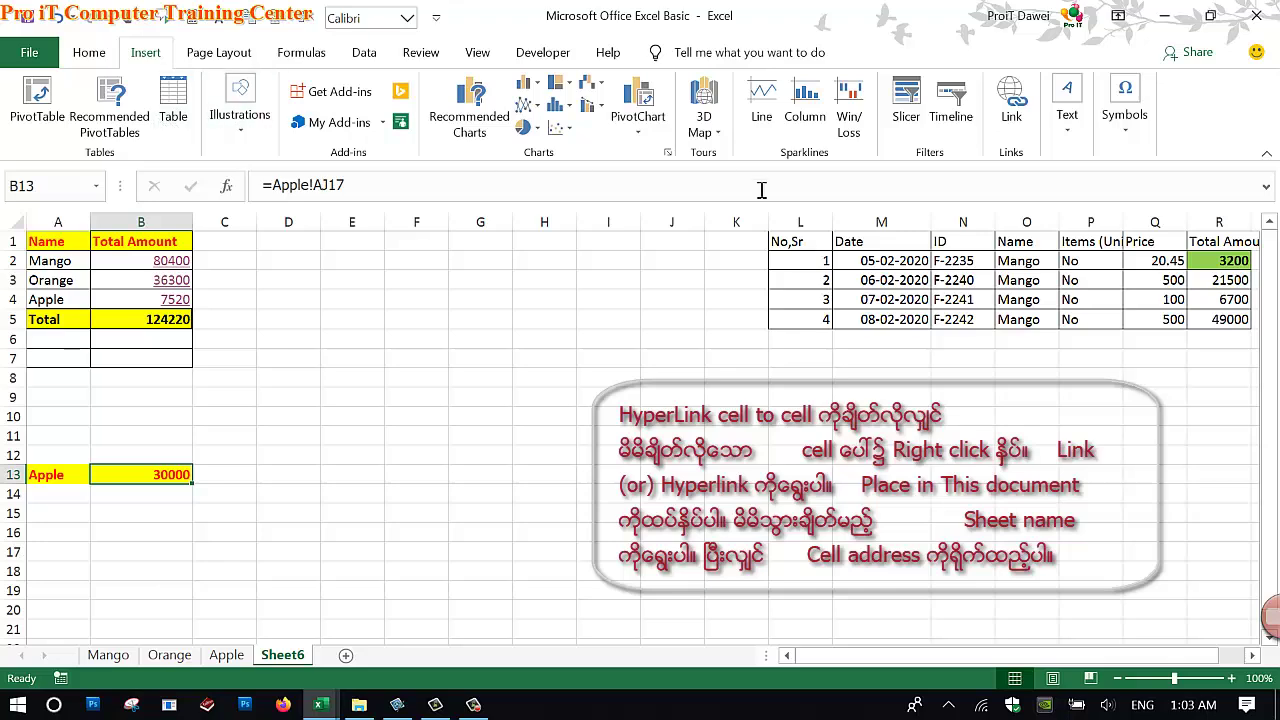
Step: Hyperlink B13's 30000 to Apple!AJ17 using Place in This Document
left_click(1011, 100)
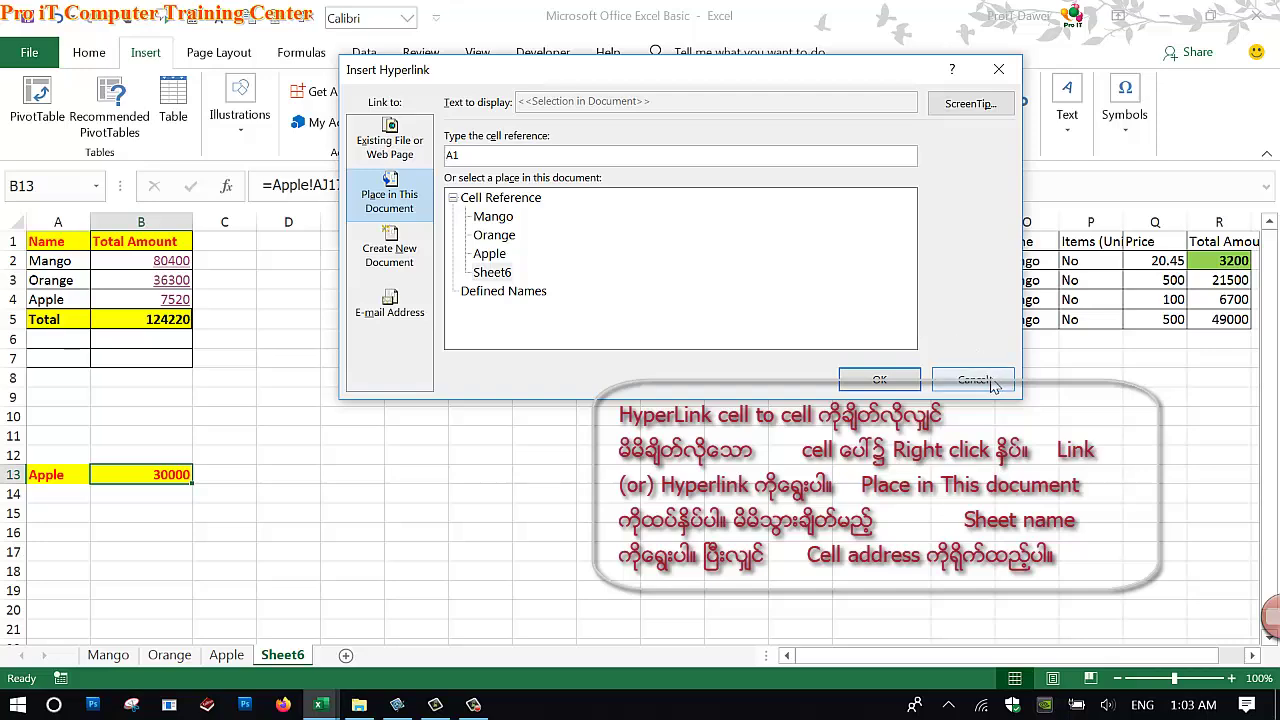
left_click(973, 381)
right_click(169, 462)
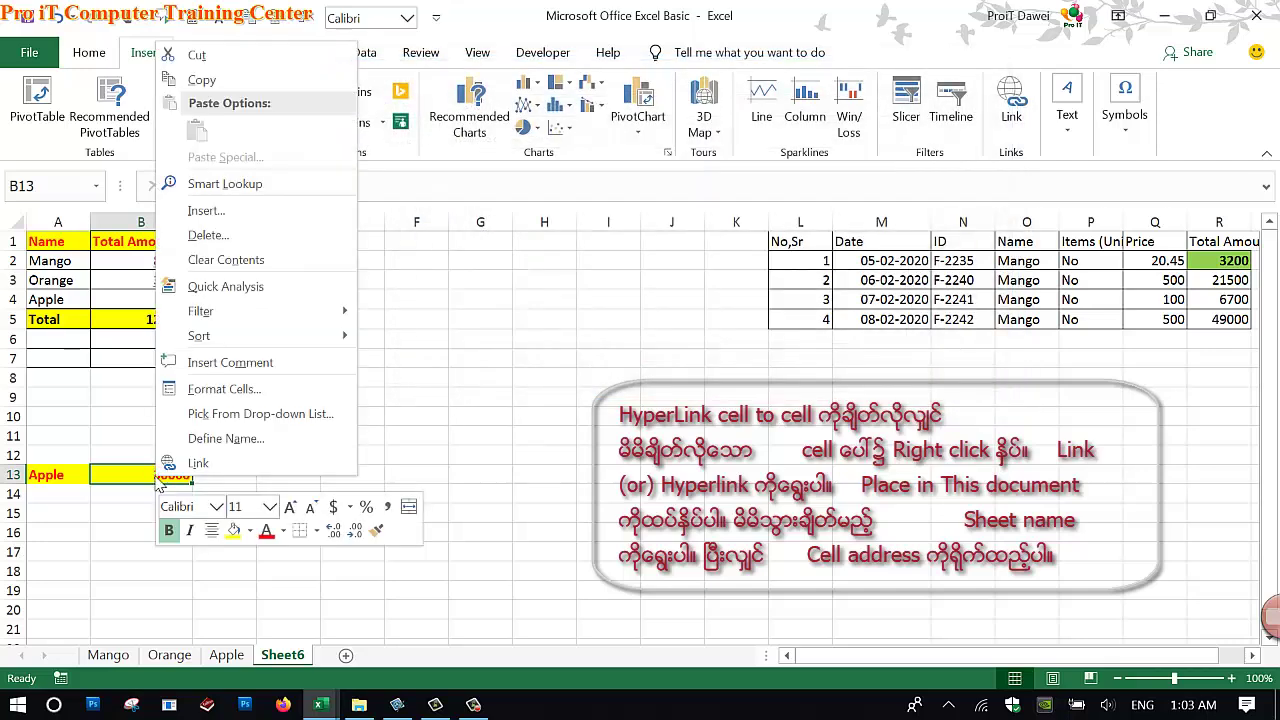
left_click(200, 467)
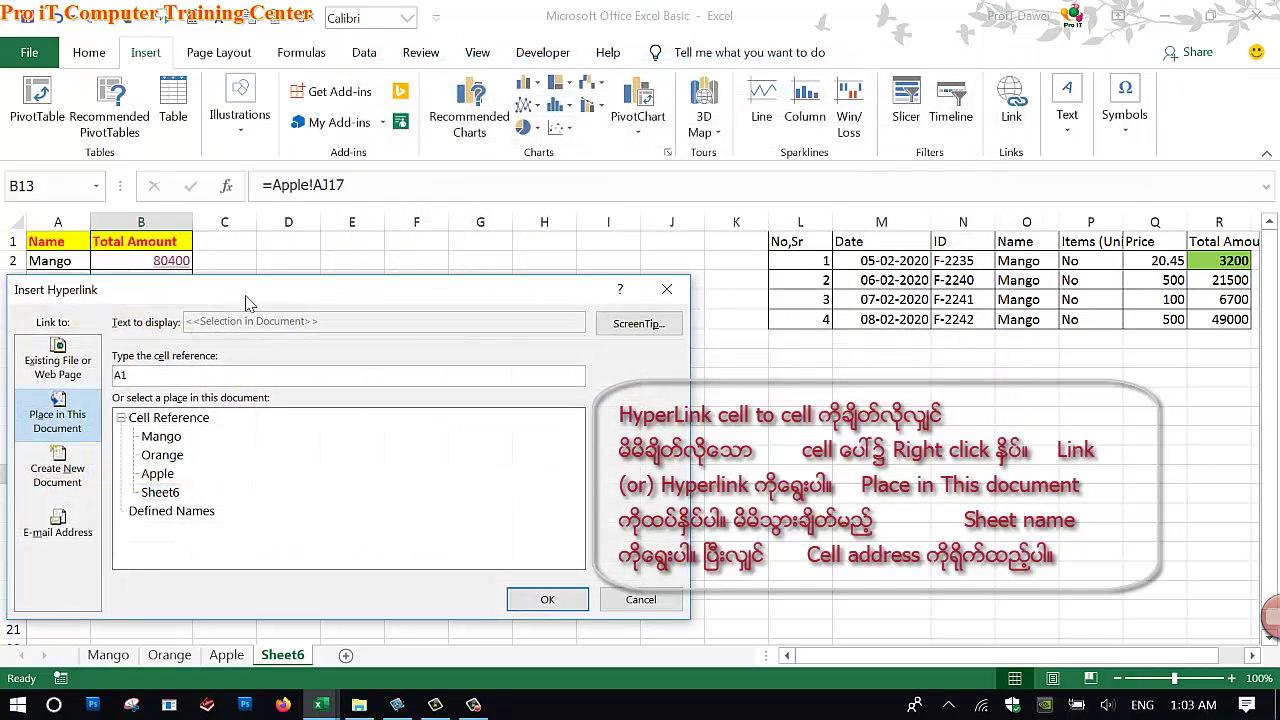
left_click_drag(246, 288, 582, 282)
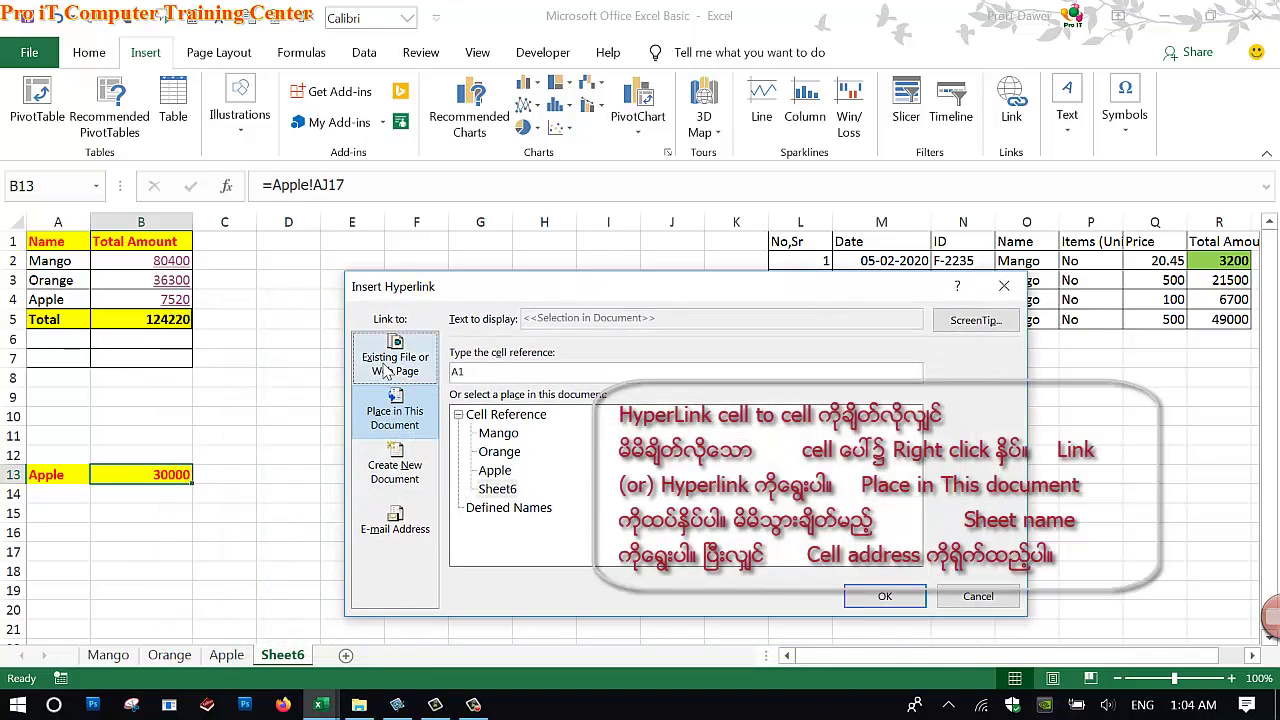
left_click(484, 470)
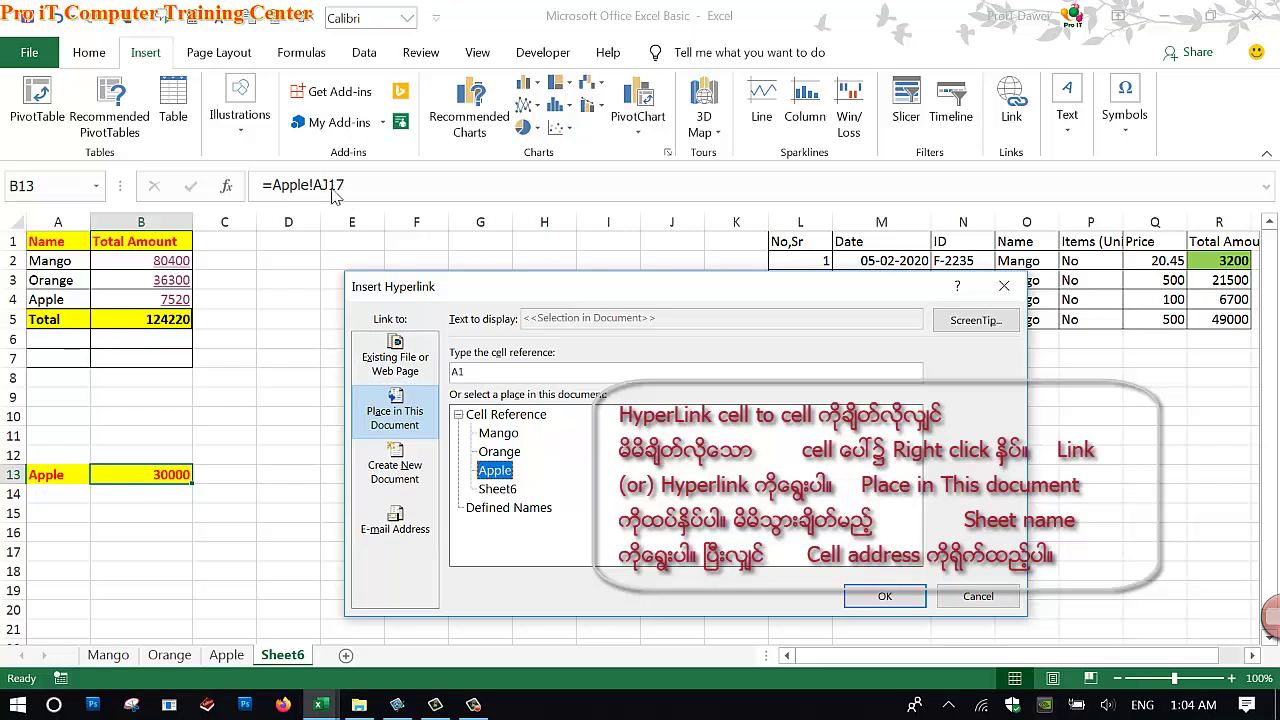
left_click_drag(494, 372, 440, 373)
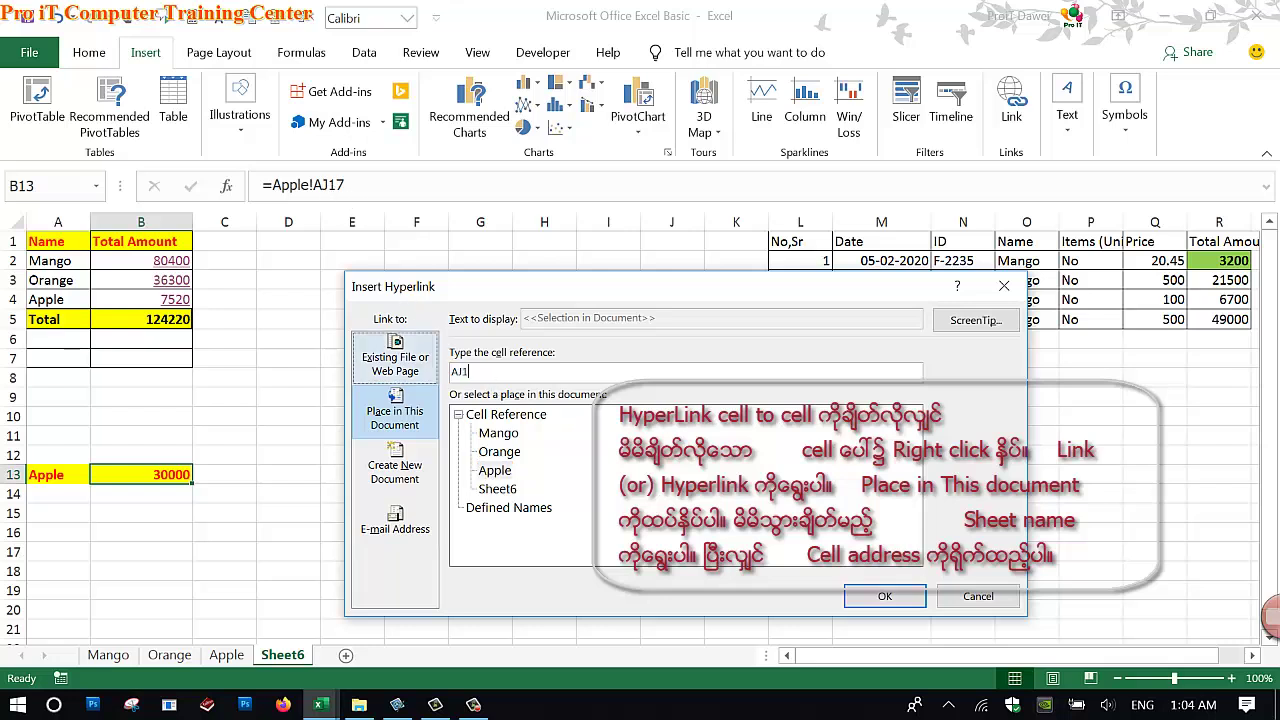
type("7")
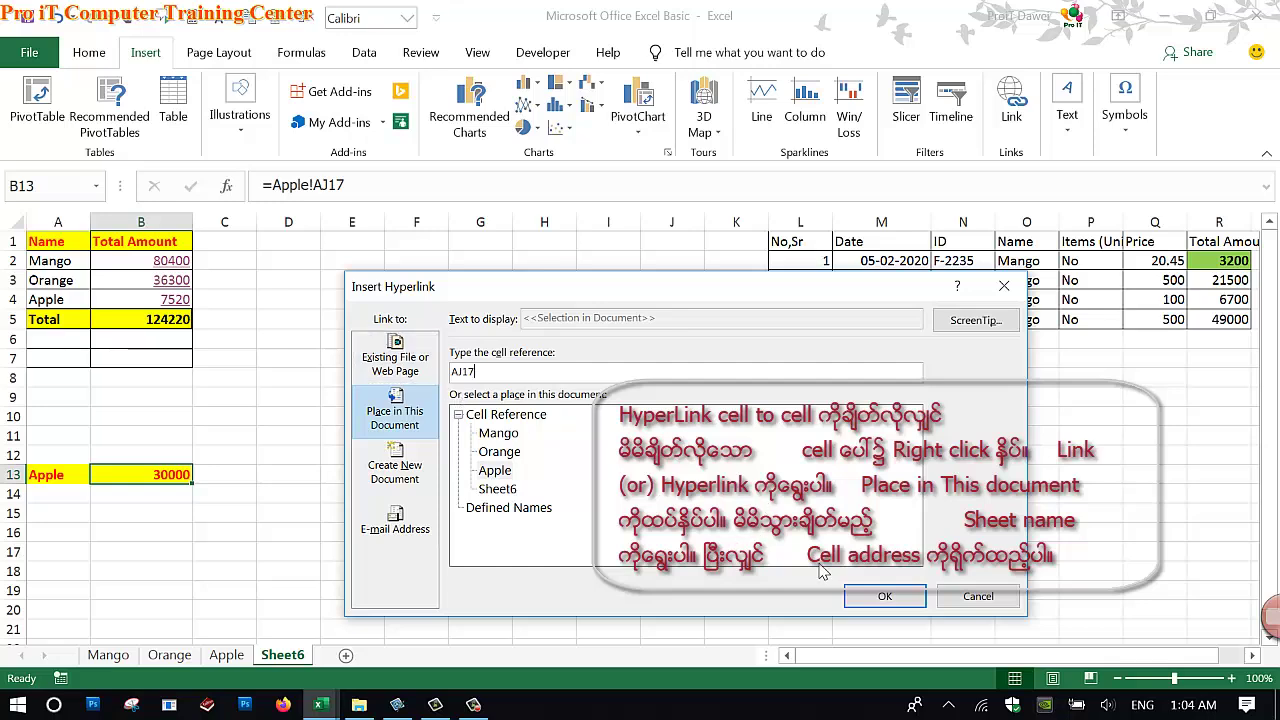
left_click(869, 597)
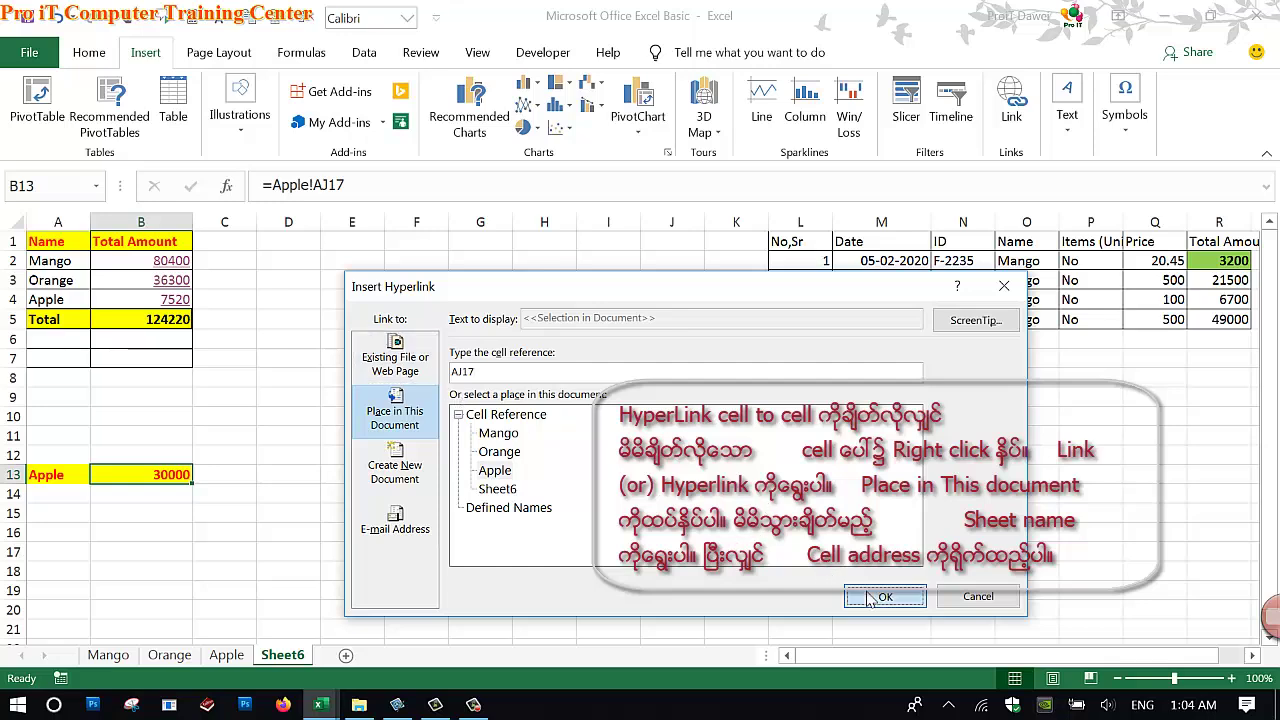
left_click(470, 440)
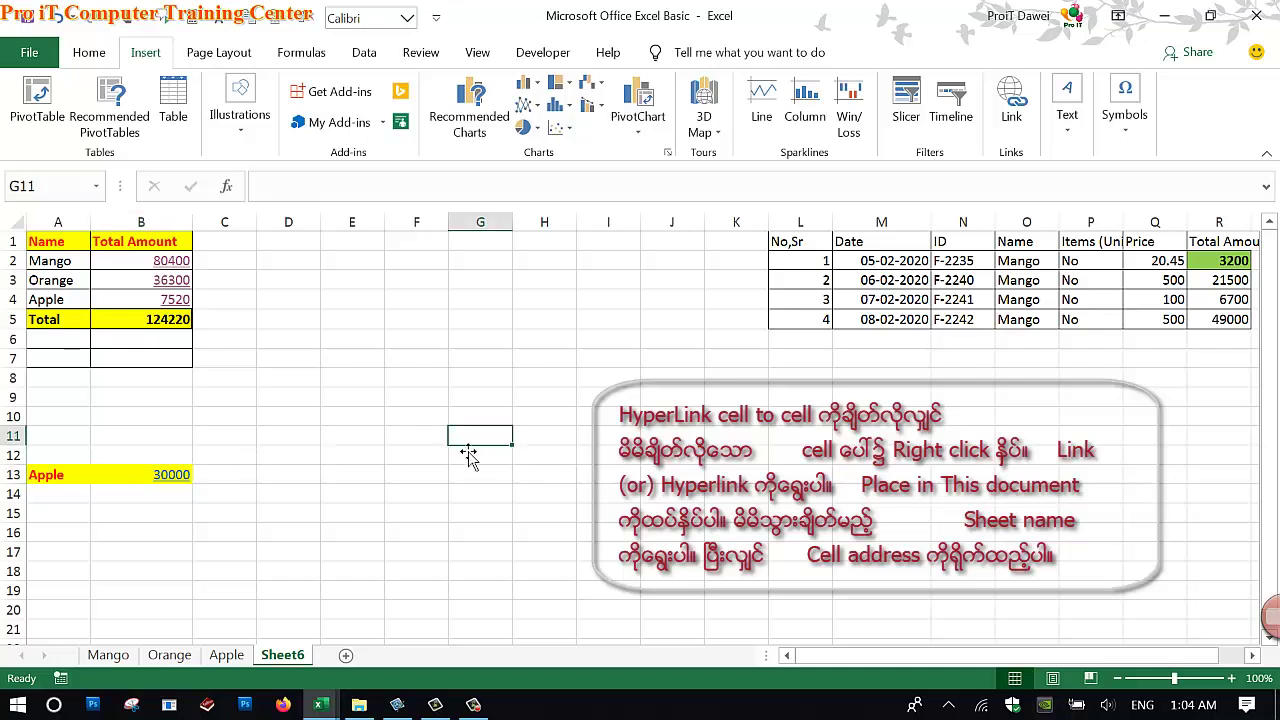
left_click(172, 479)
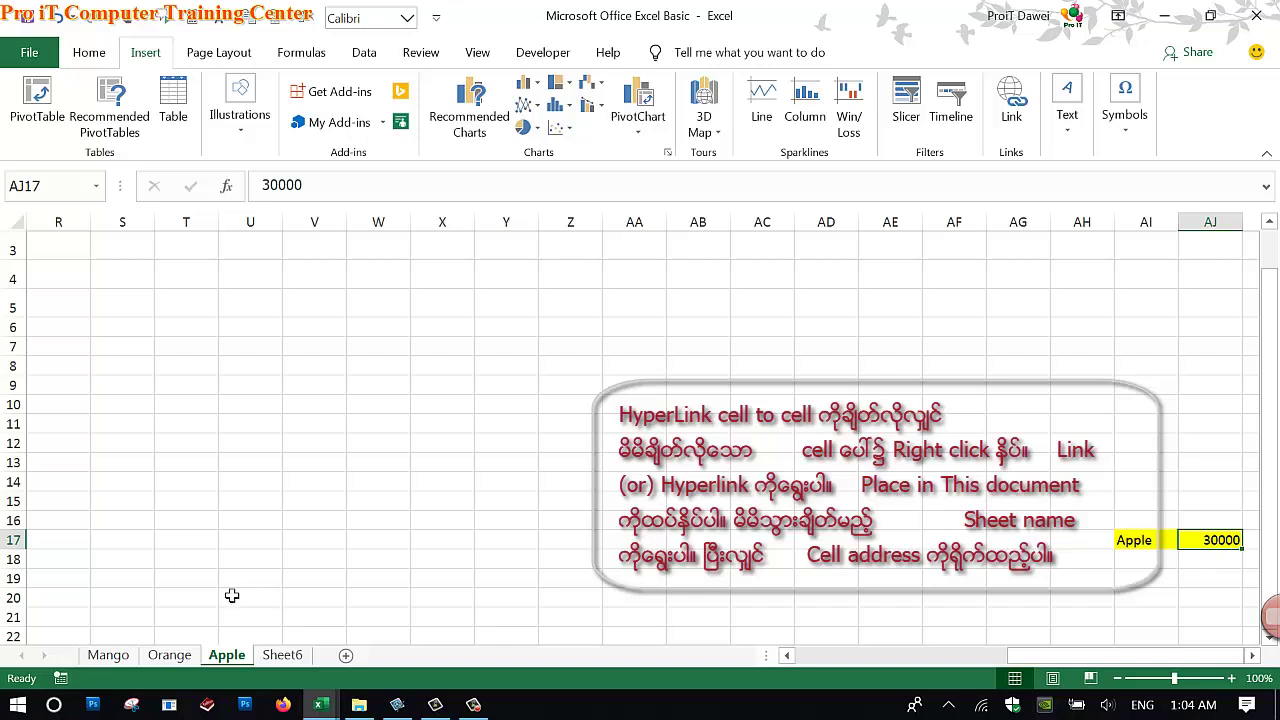
left_click(276, 656)
left_click(292, 408)
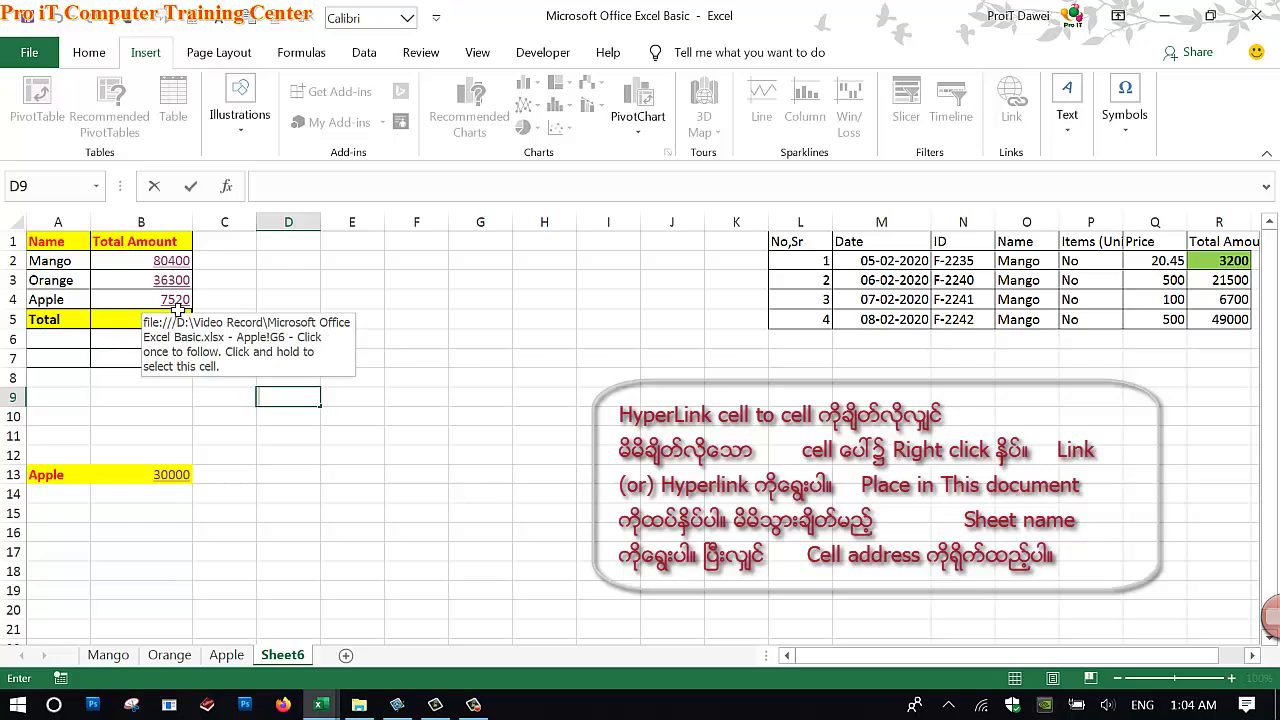
mouse_move(166, 300)
left_click(177, 305)
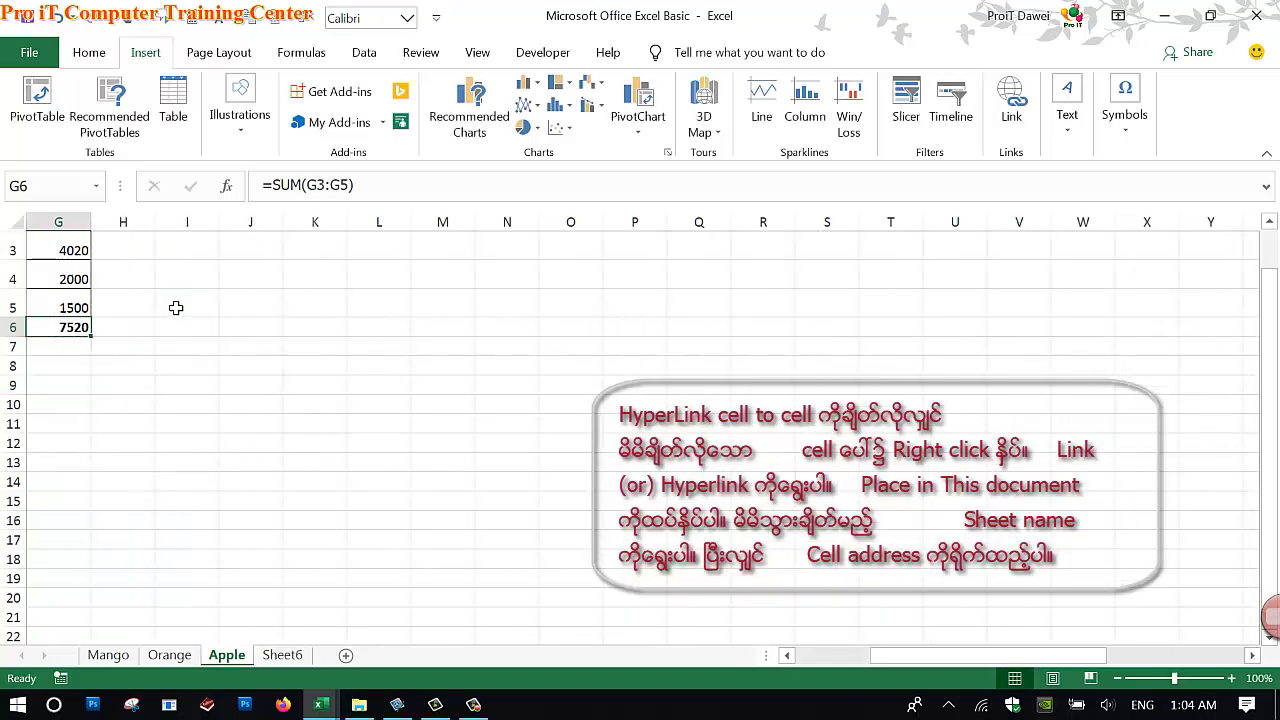
left_click_drag(391, 536, 60, 530)
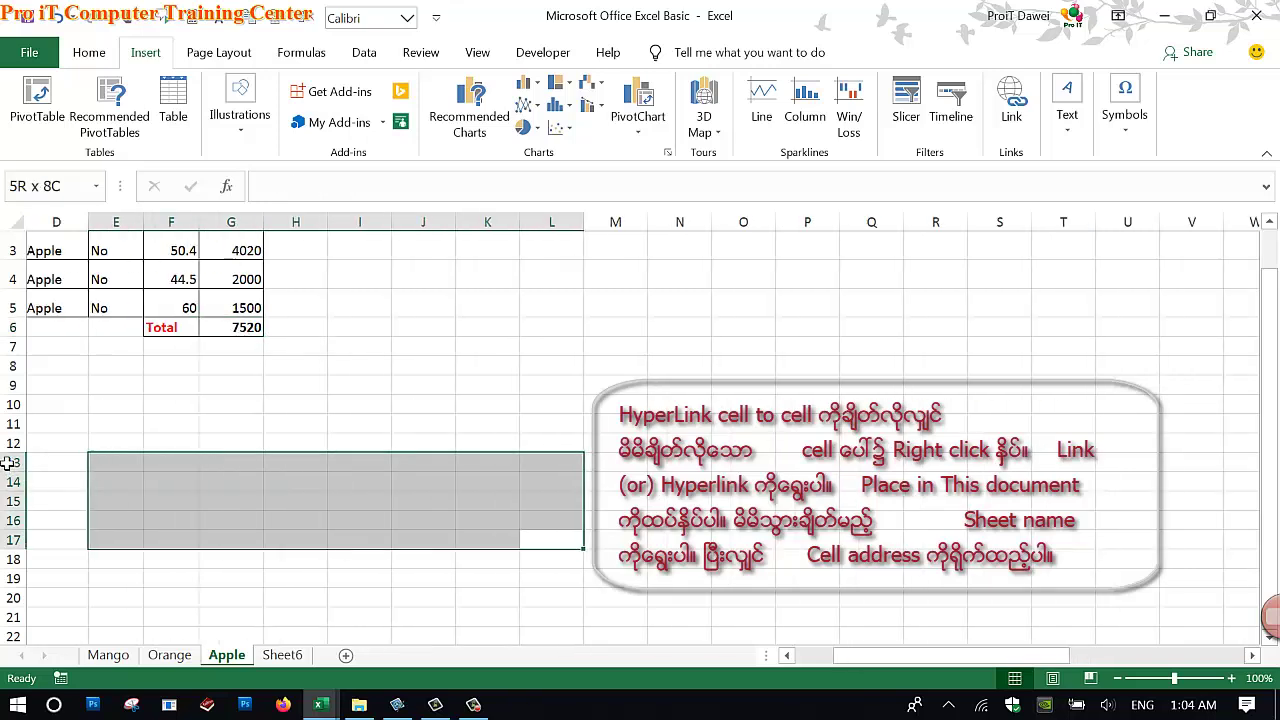
left_click(172, 404)
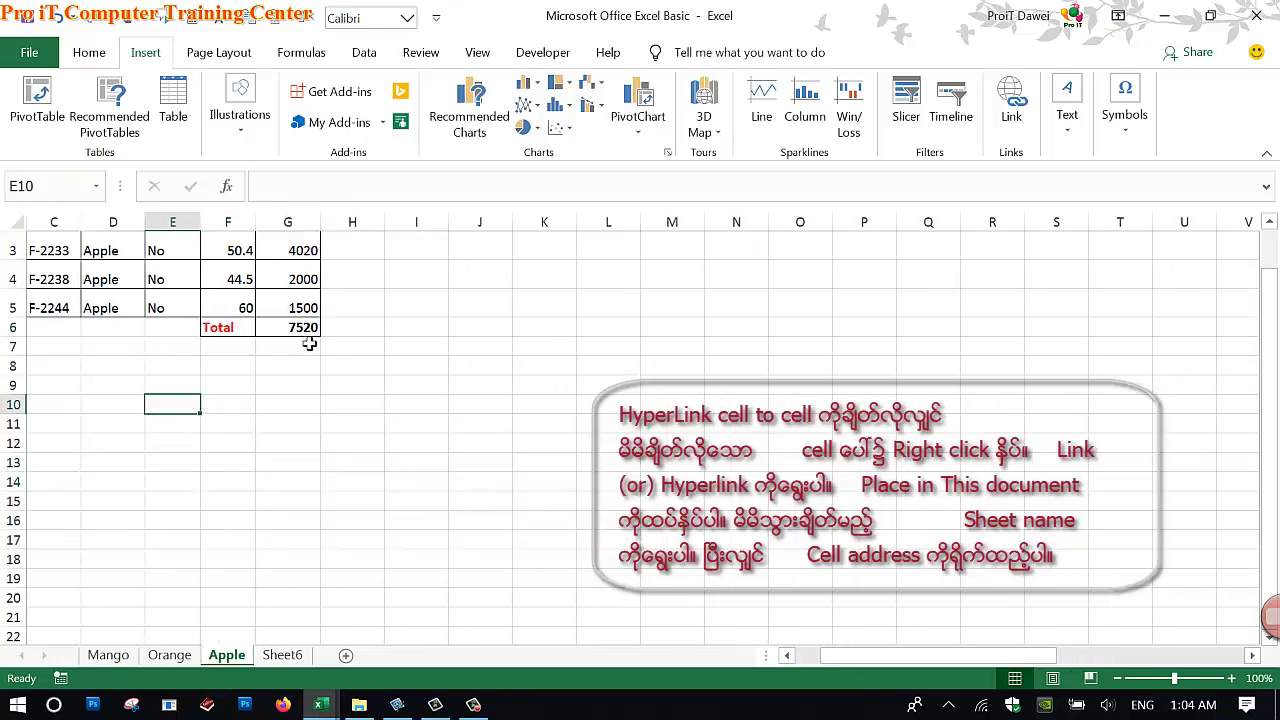
left_click(295, 657)
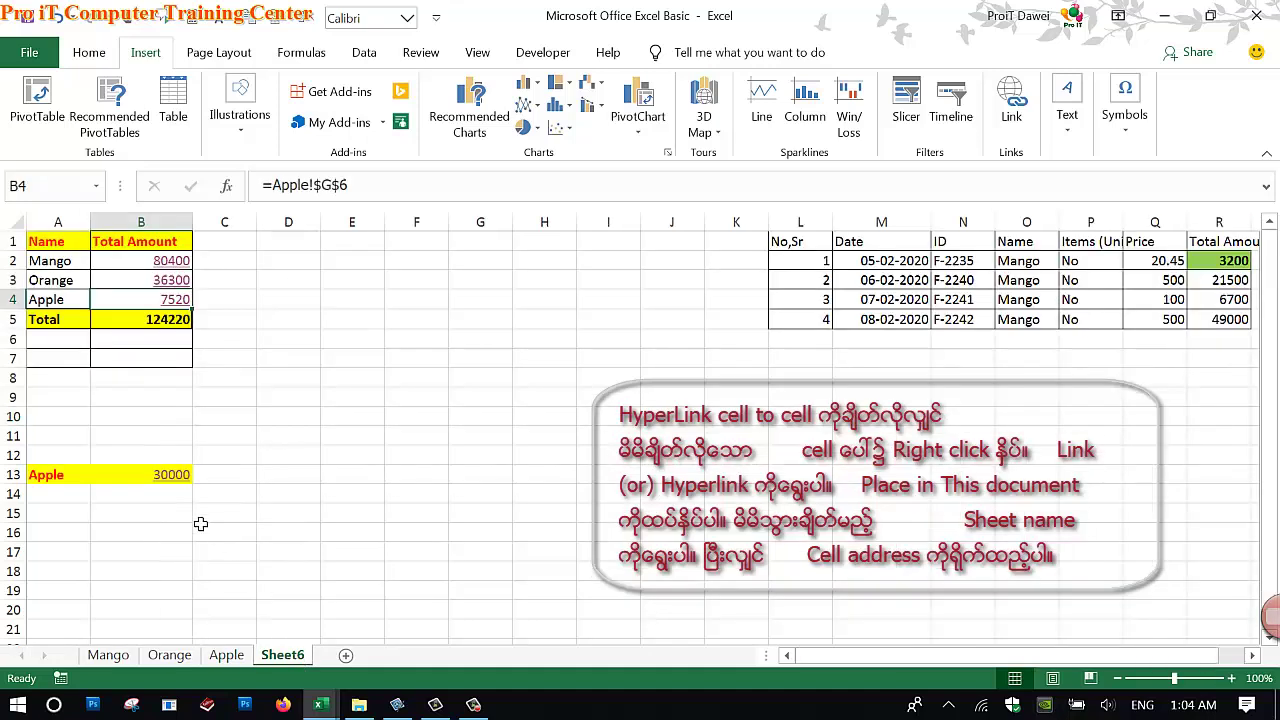
left_click(168, 476)
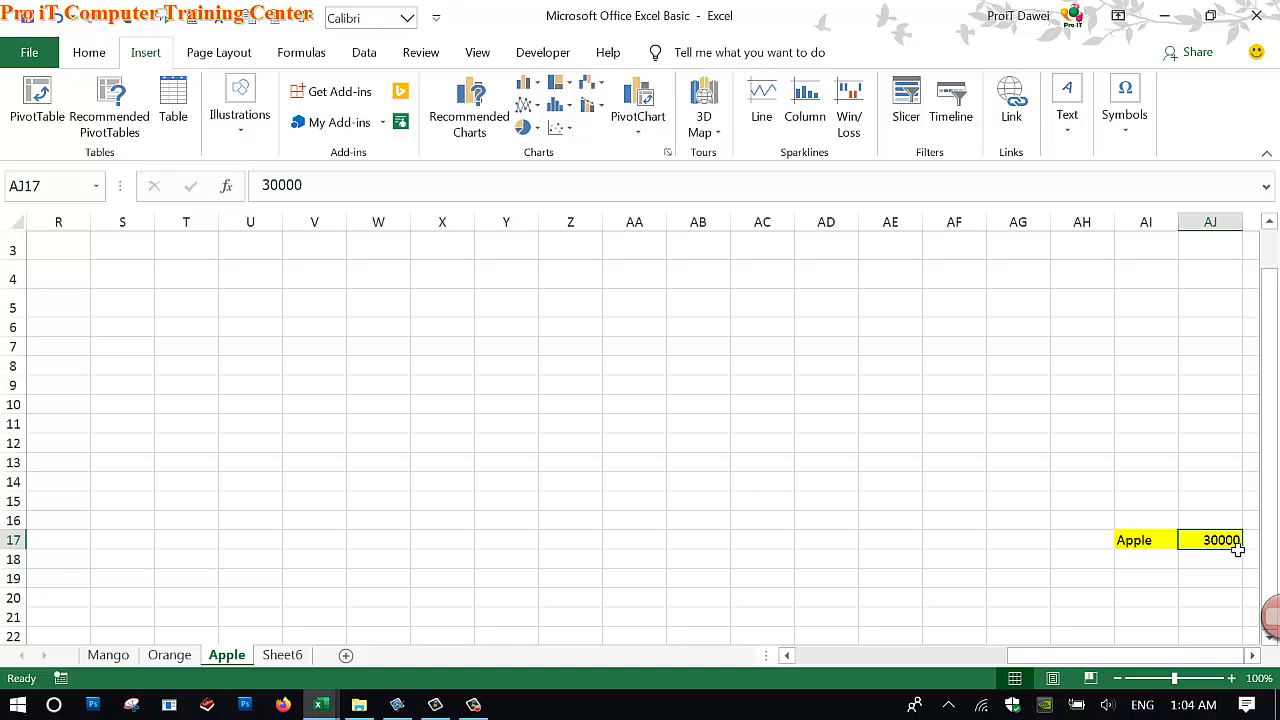
left_click(288, 656)
left_click(308, 474)
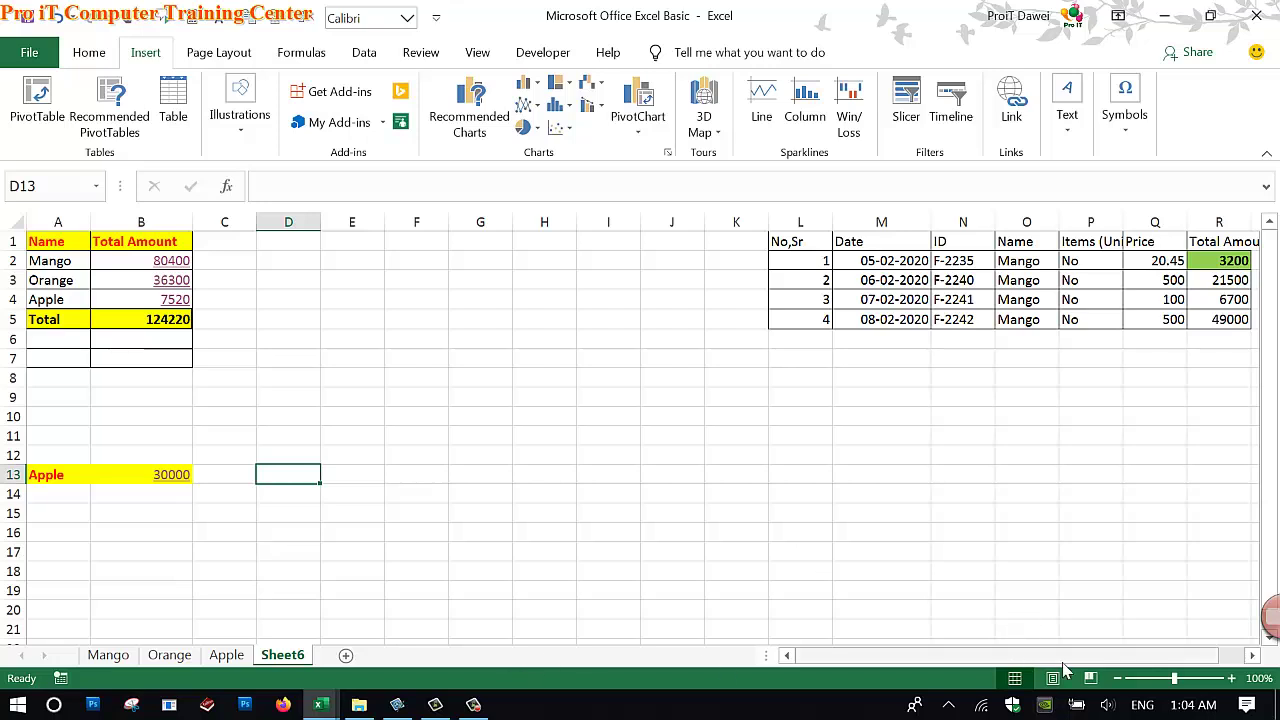
mouse_move(1268, 615)
left_click(1248, 620)
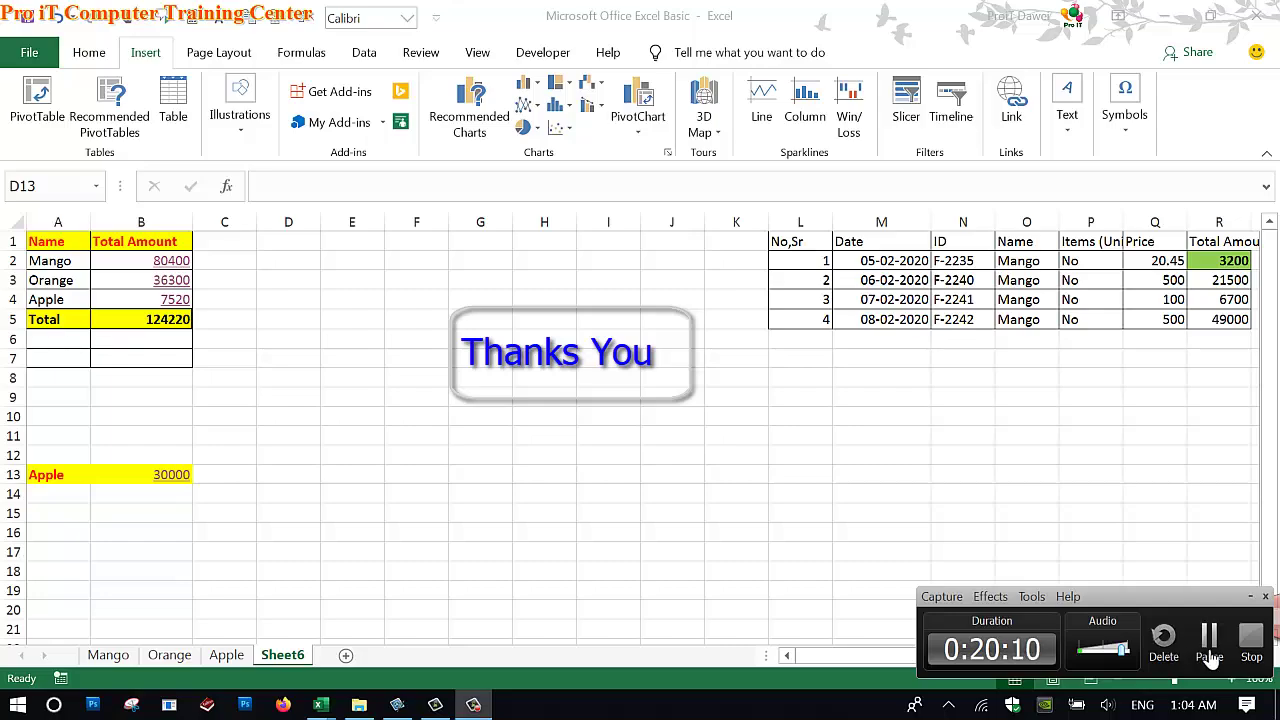
left_click(1256, 645)
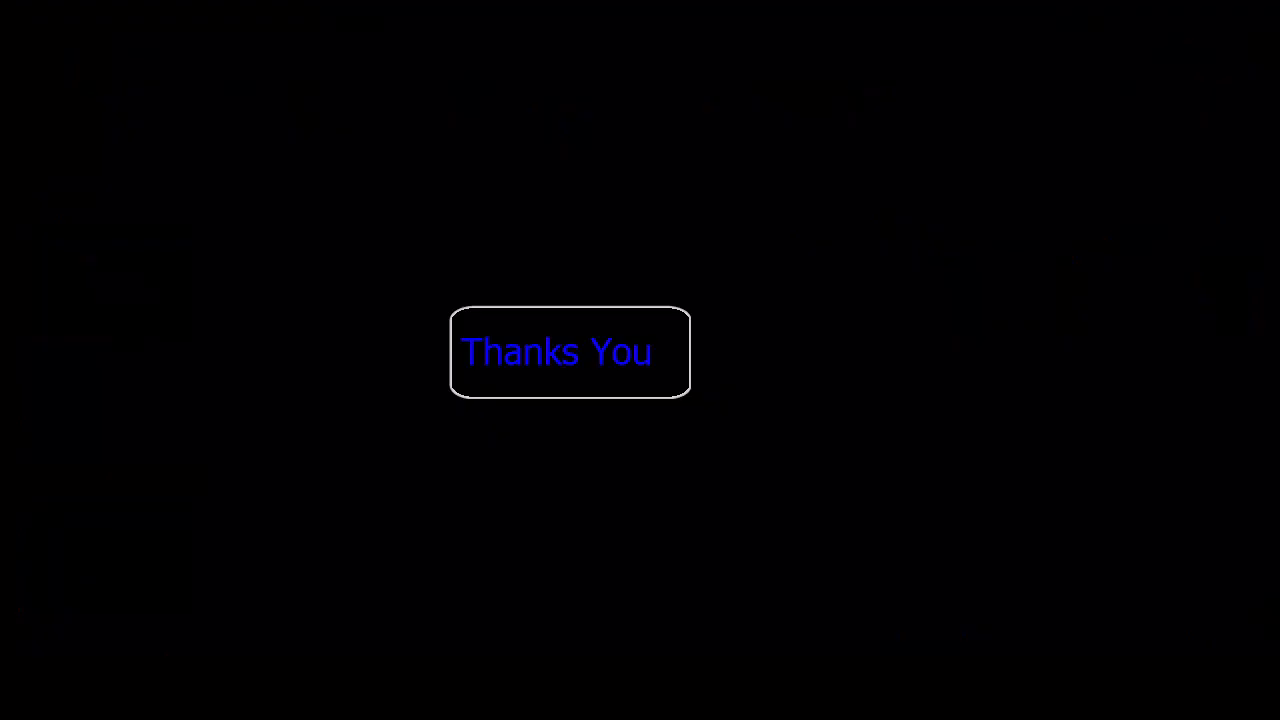